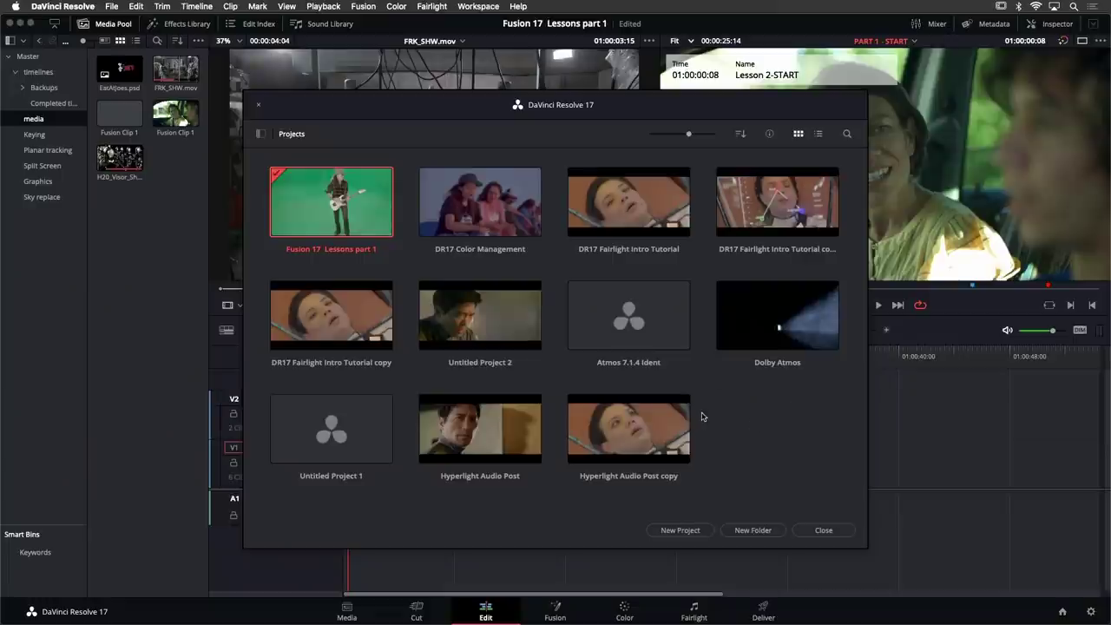
Import the Quick Start.dra project archive into the Project Manager
right_click(729, 406)
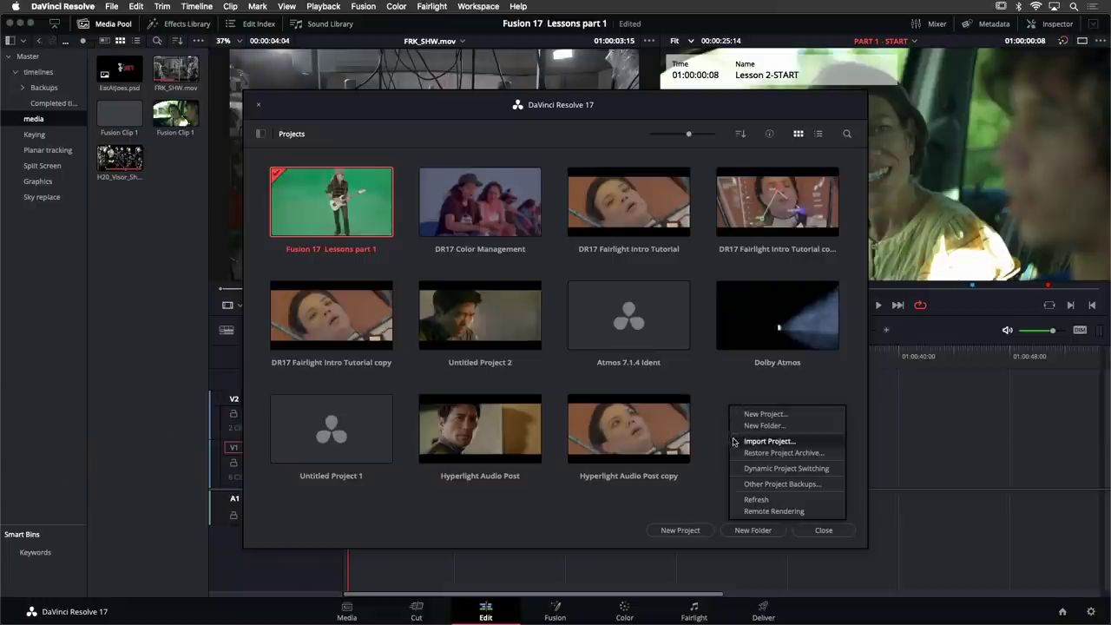
left_click(762, 454)
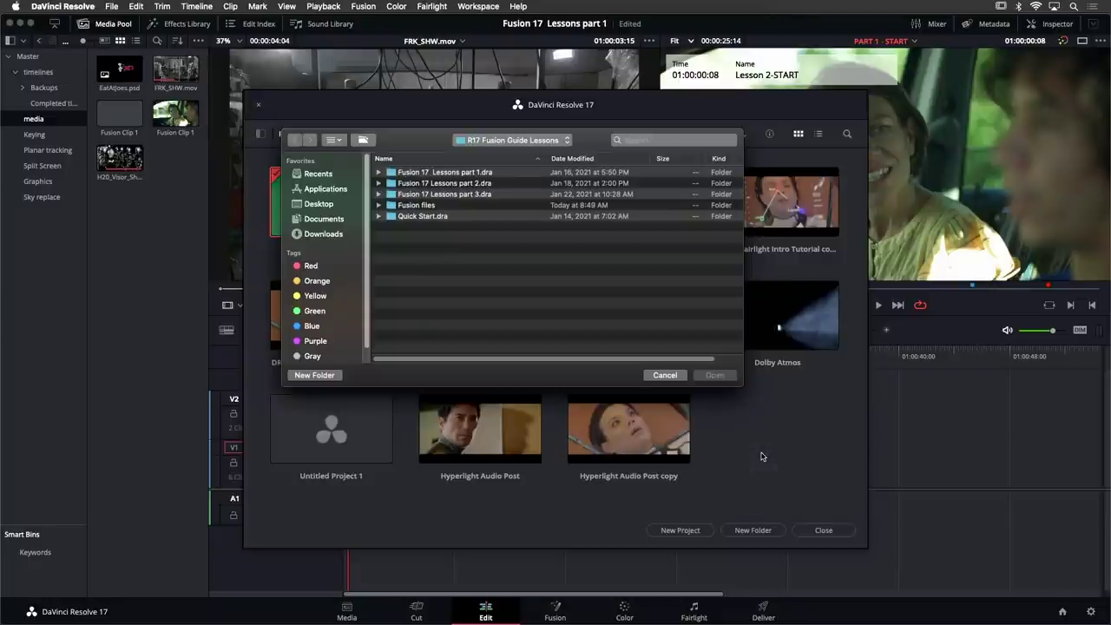
left_click(460, 218)
left_click(715, 375)
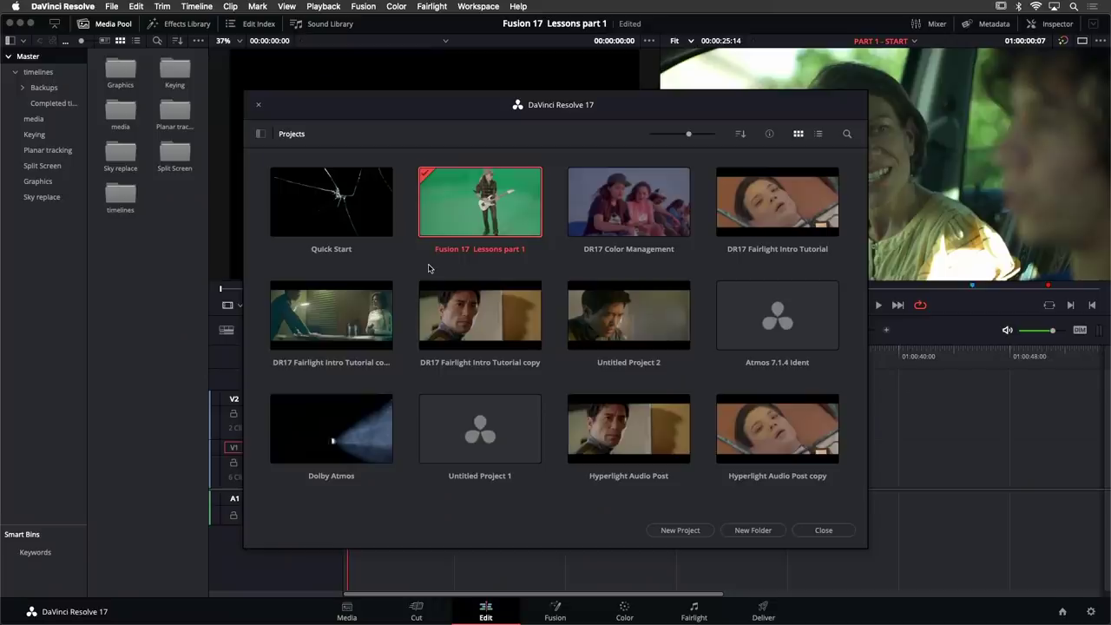
Open the Quick Start project, scrub the timeline to the face clip, and go to Fusion
double_click(338, 212)
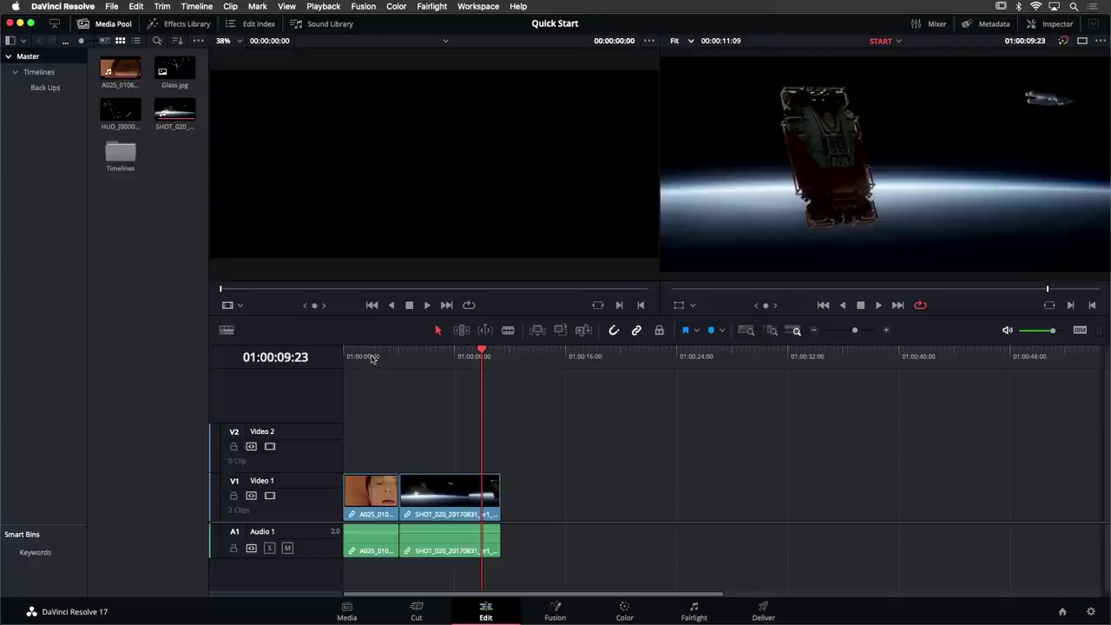
mouse_move(372, 358)
left_mouse_down()
mouse_move(347, 360)
mouse_move(373, 366)
left_mouse_up()
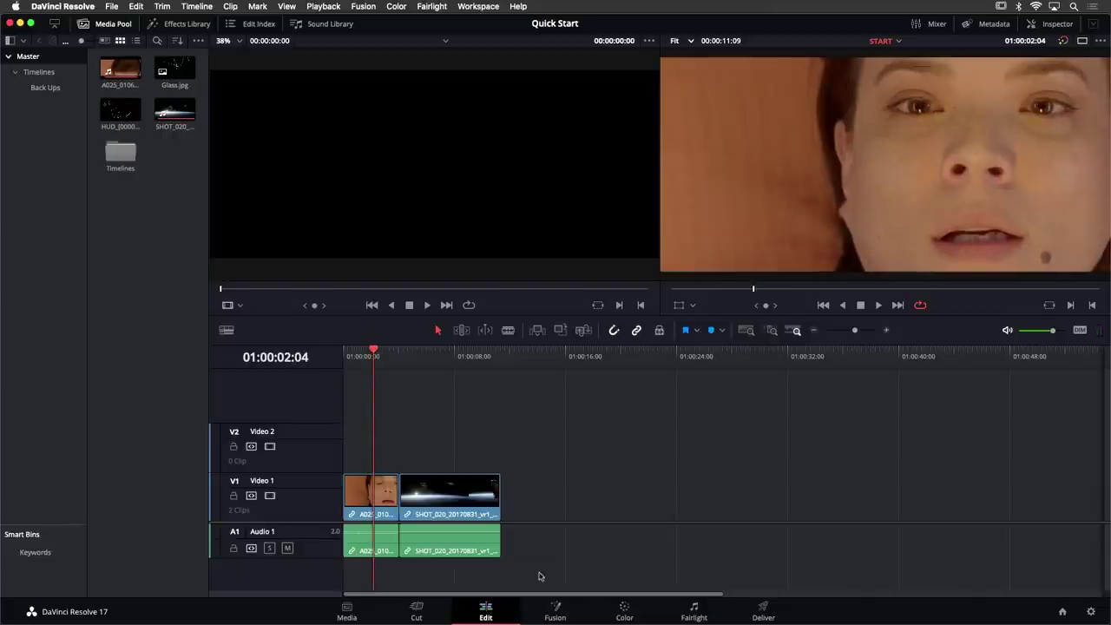
left_click(557, 612)
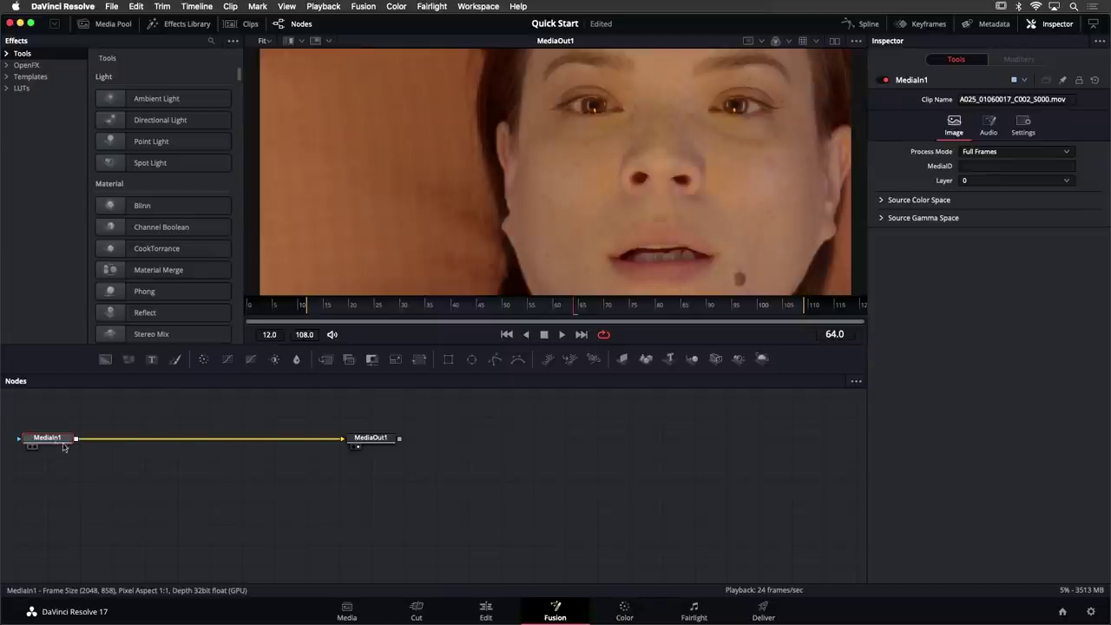
Move MediaIn1 right toward MediaOut1 and show the Media Pool instead of Effects
left_click_drag(51, 443, 204, 446)
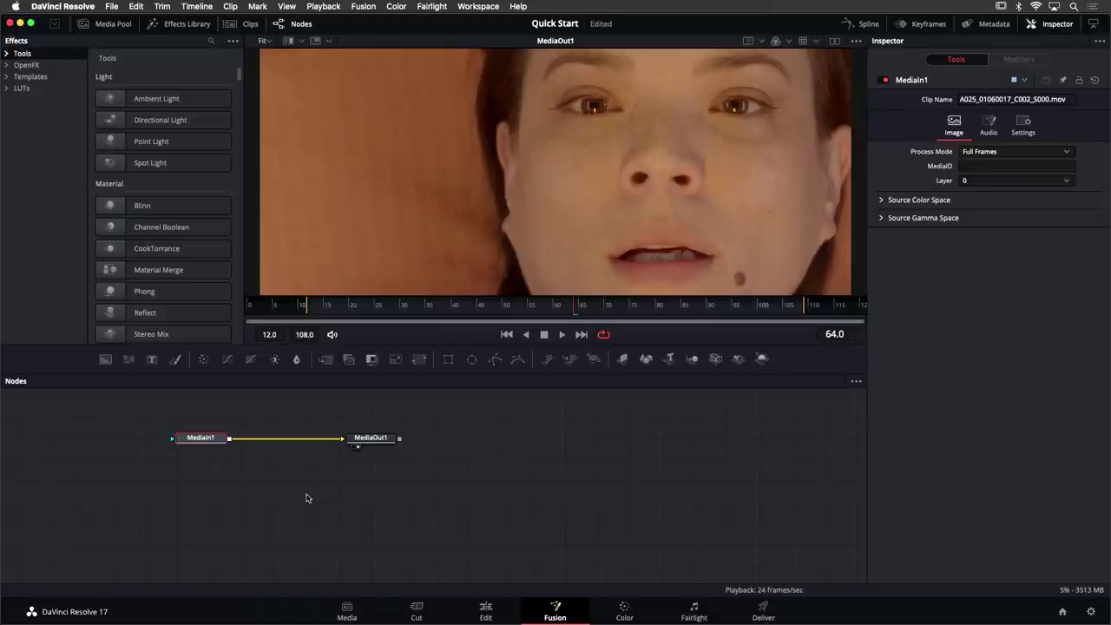
left_click(108, 23)
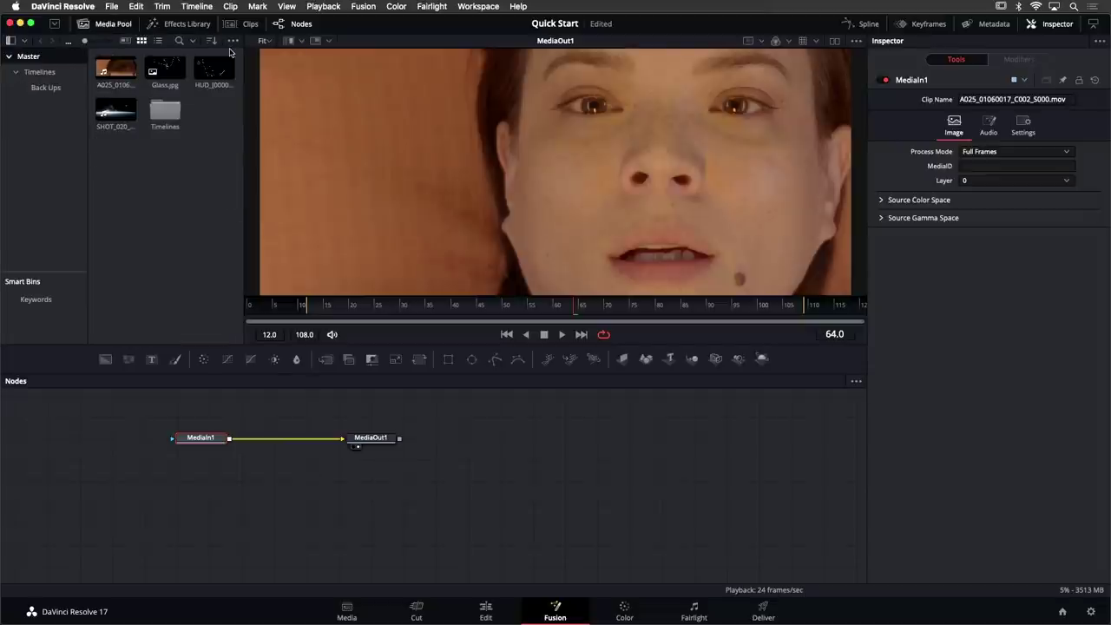
Show the Clips, Spline and Keyframes panels and widen the spline, node and media areas
left_click(245, 24)
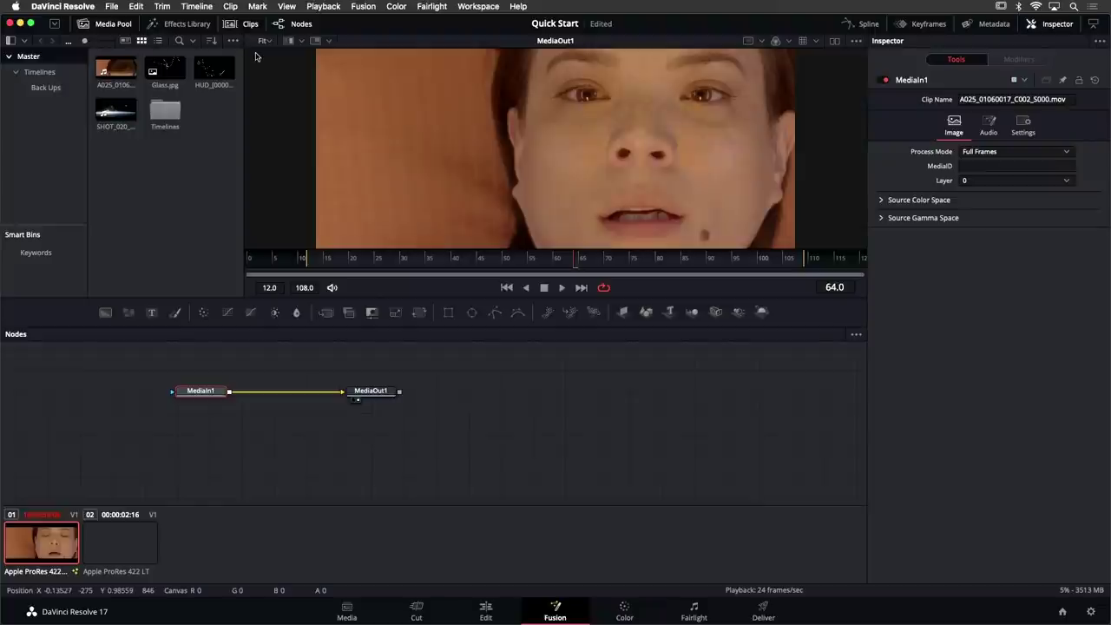
left_click(868, 23)
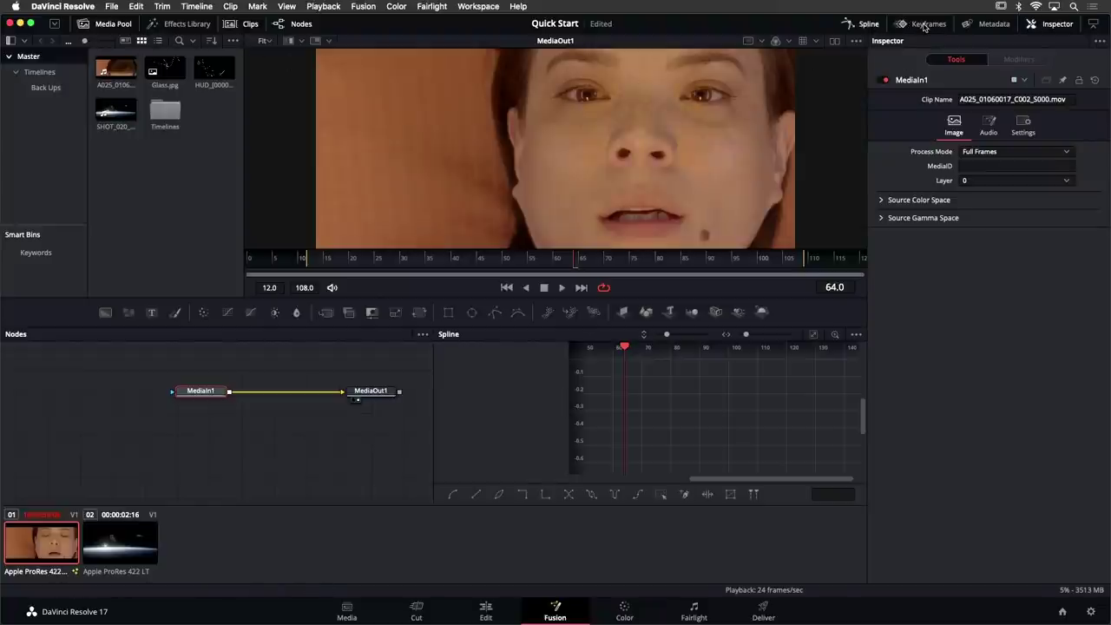
left_click(922, 24)
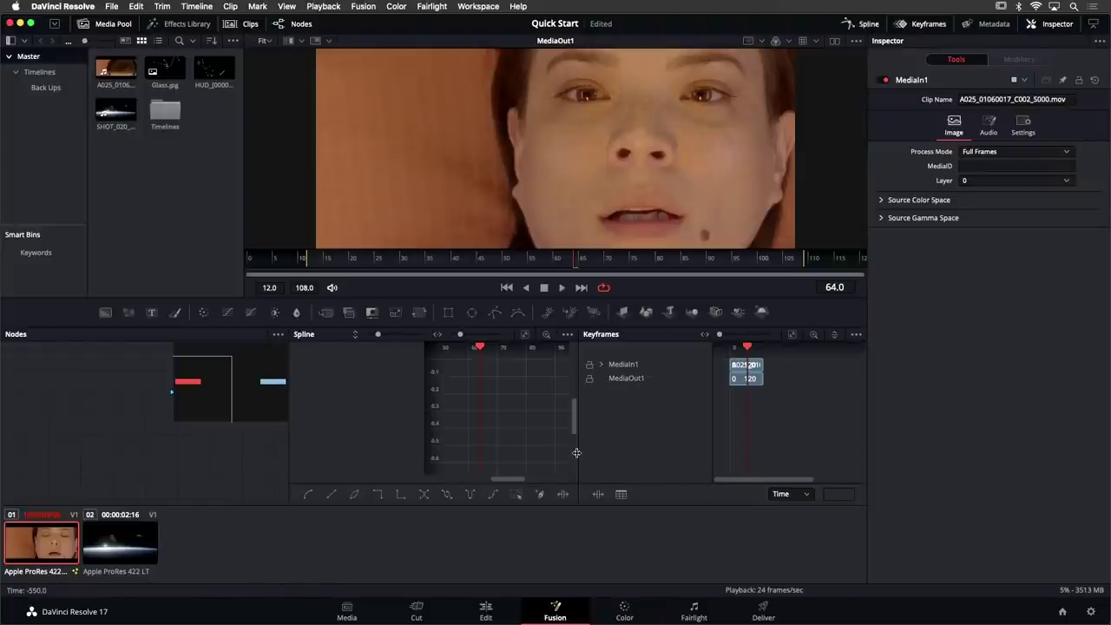
left_click_drag(578, 454, 758, 454)
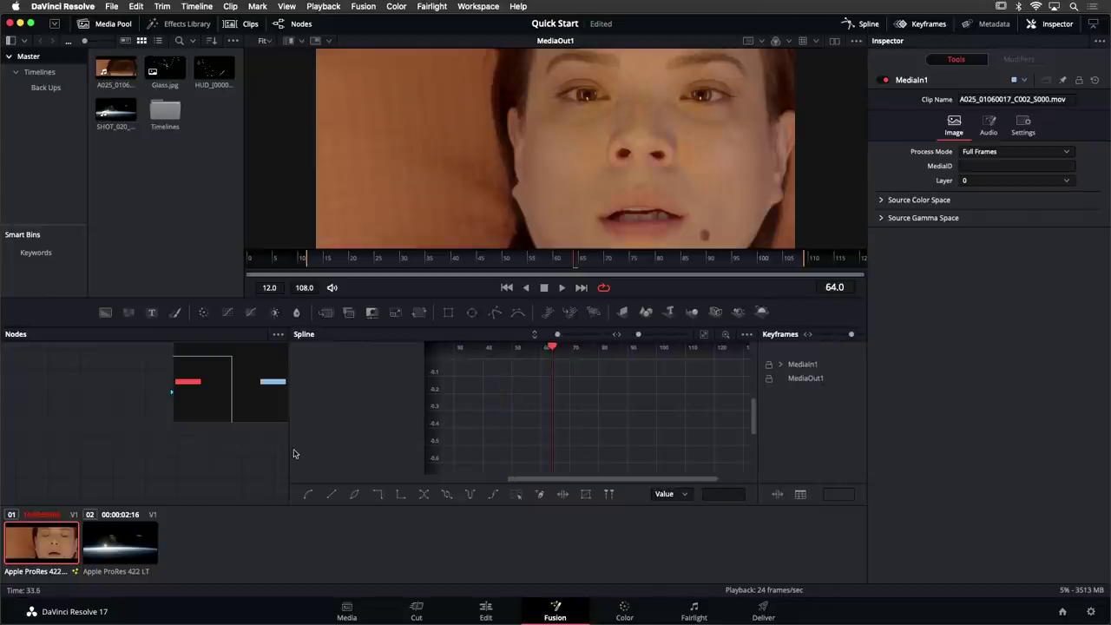
left_click_drag(290, 451, 366, 449)
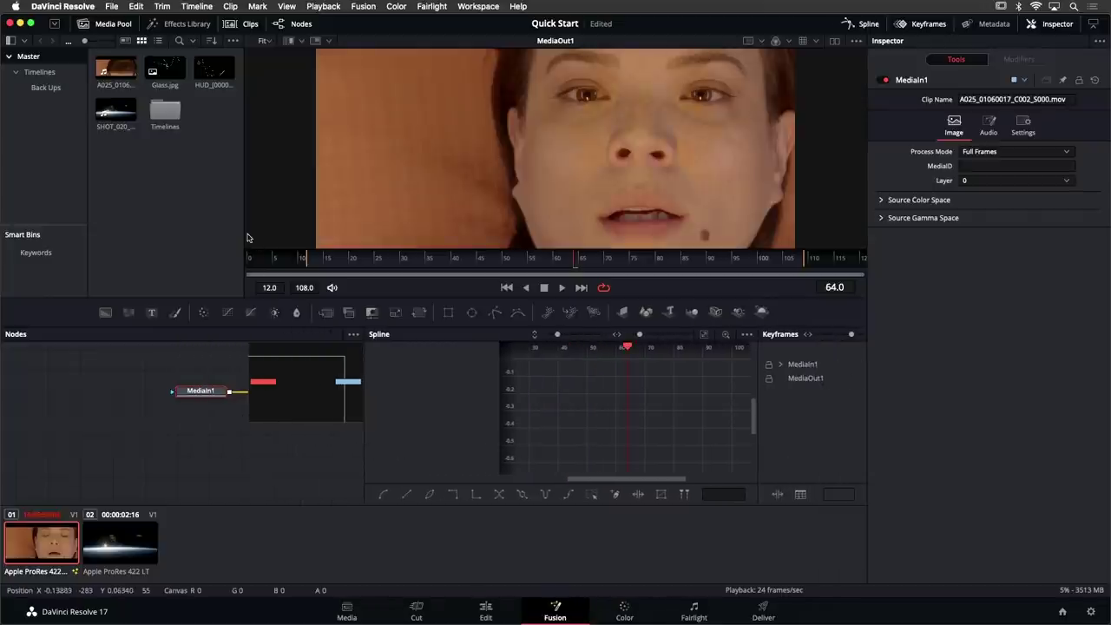
left_click_drag(246, 235, 330, 234)
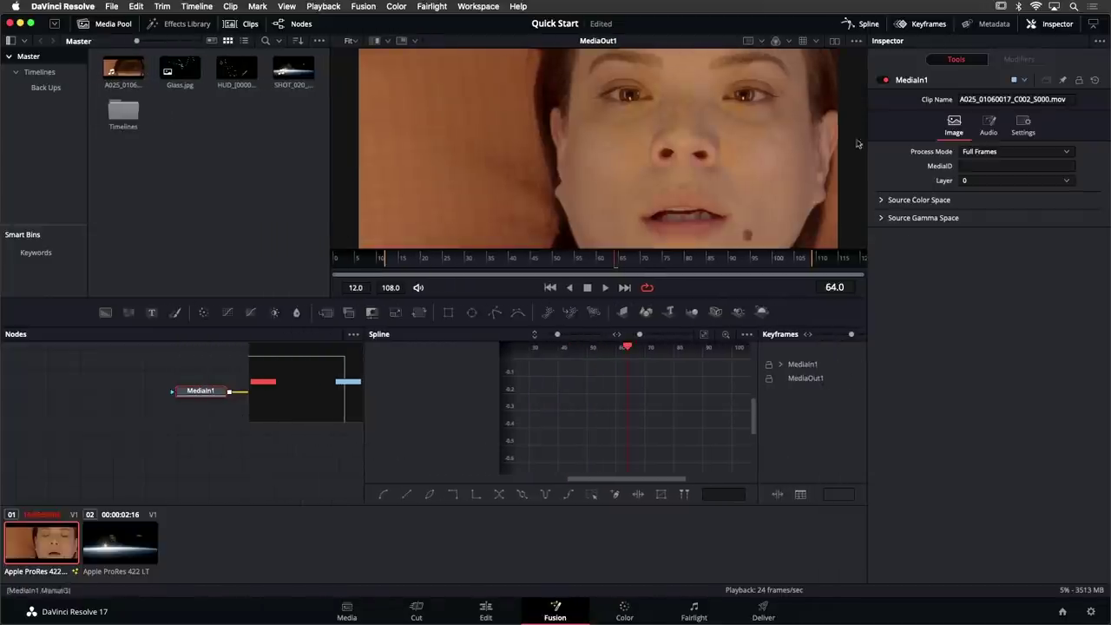
Switch to two side-by-side viewers and widen the Inspector panel
left_click(834, 41)
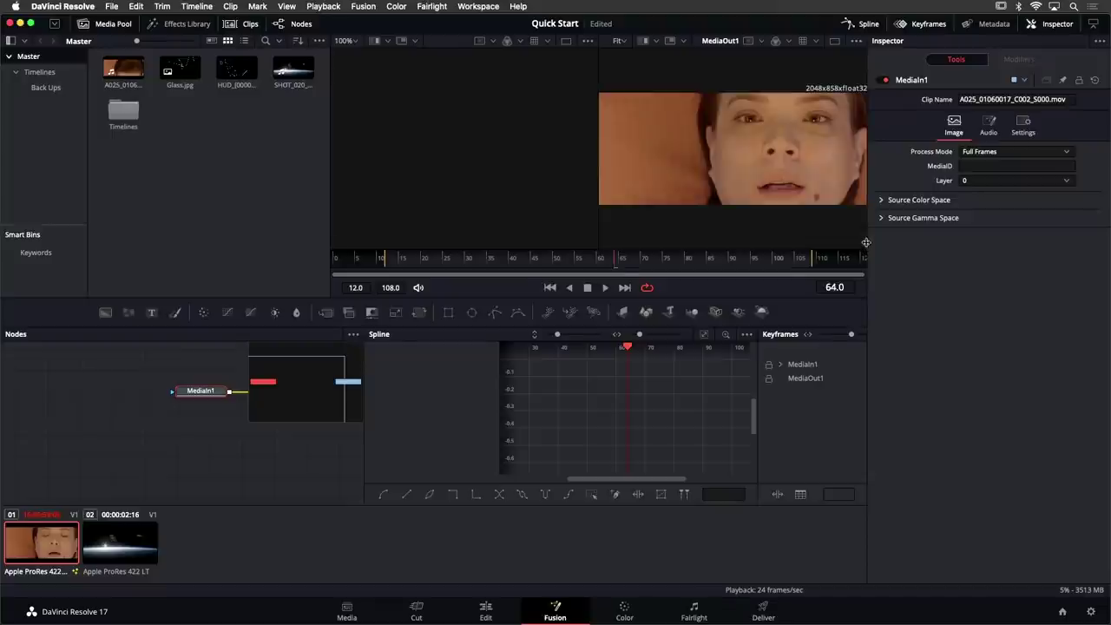
left_click_drag(867, 252, 811, 250)
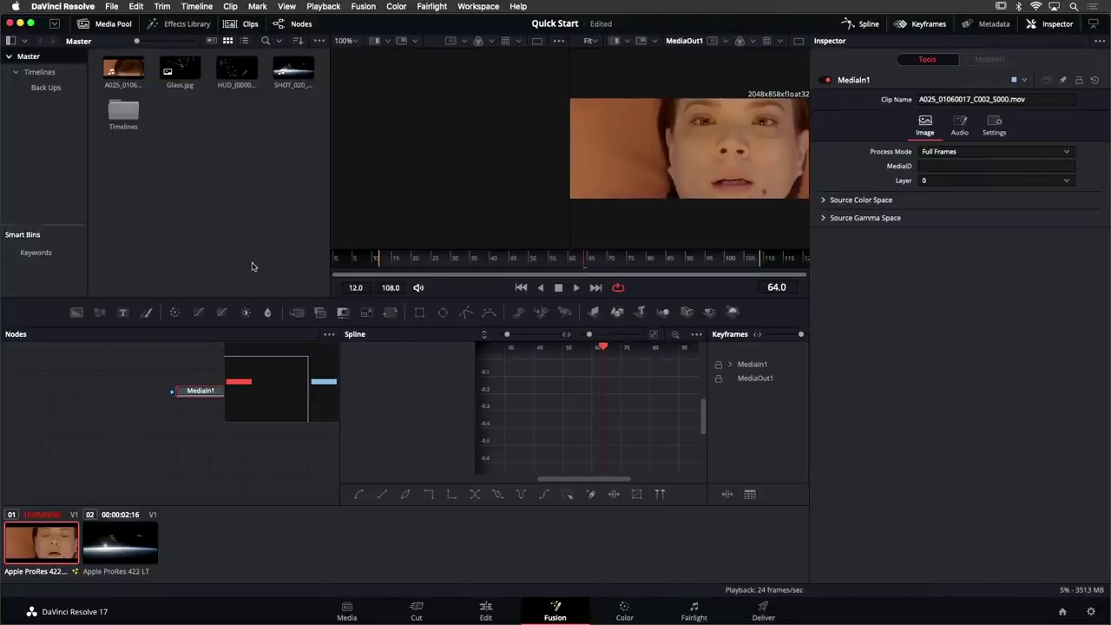
left_click(480, 7)
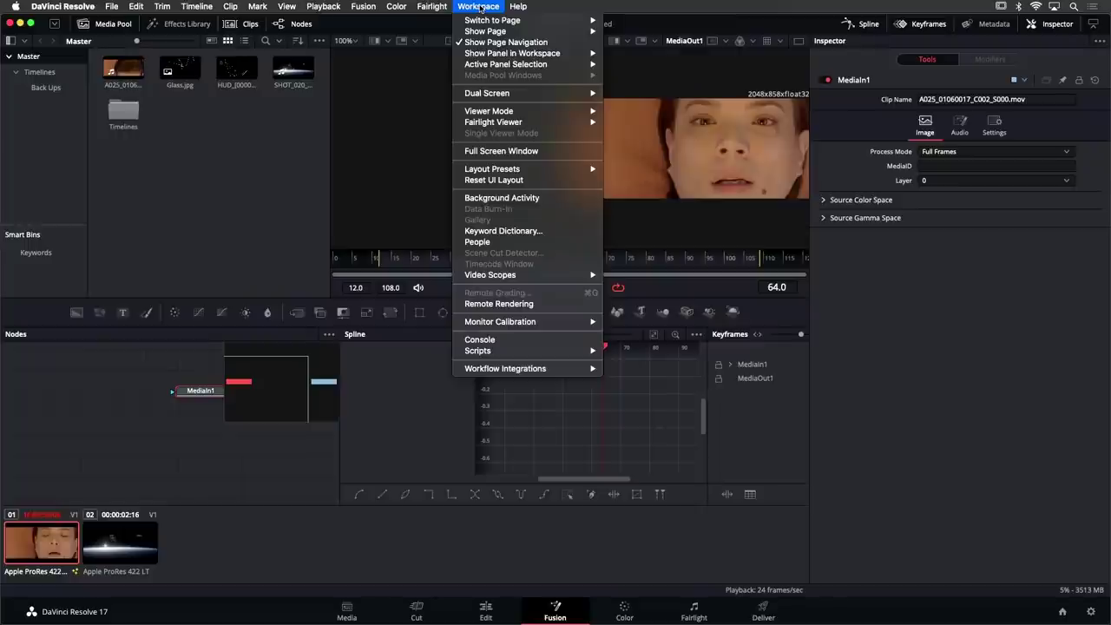
Reset the Fusion UI layout, browse Layout Presets without choosing one, then go to Edit
left_click(528, 181)
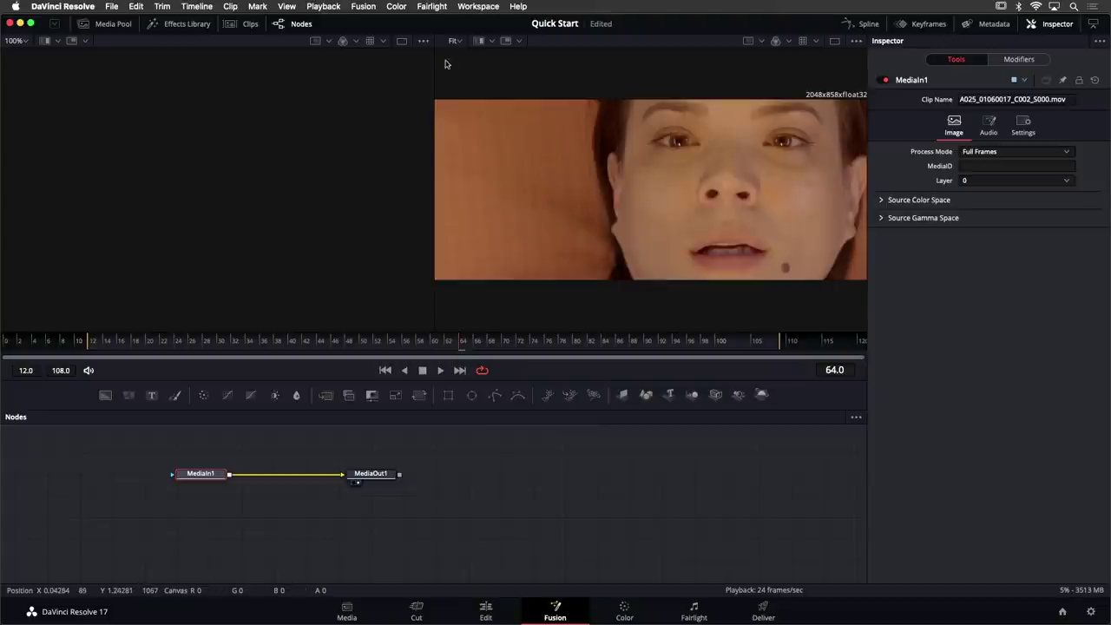
left_click(479, 6)
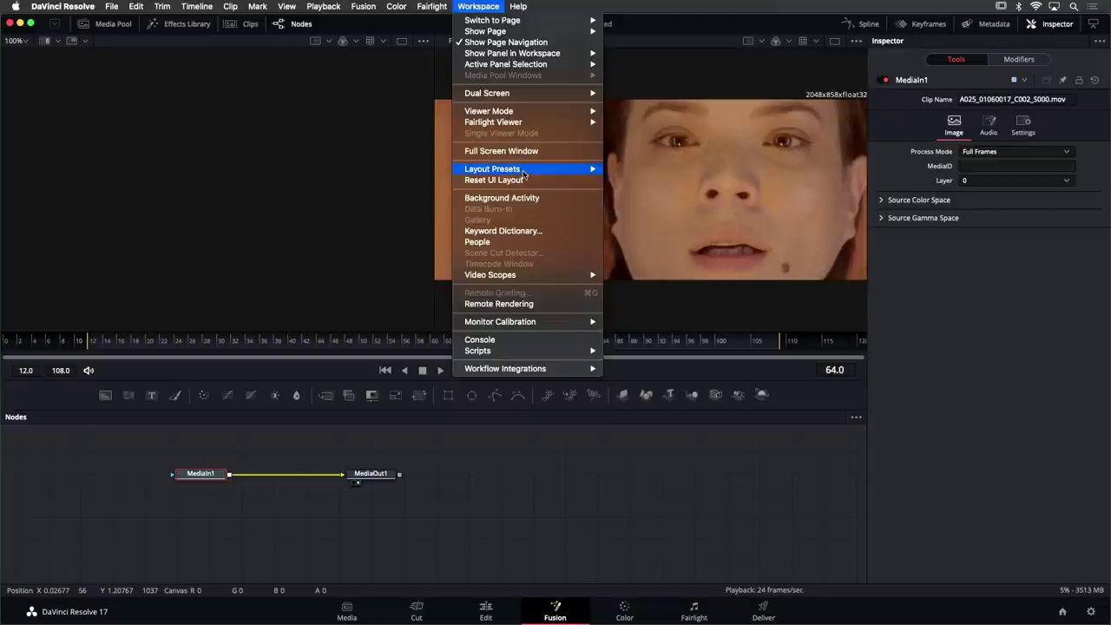
mouse_move(546, 173)
left_click(415, 91)
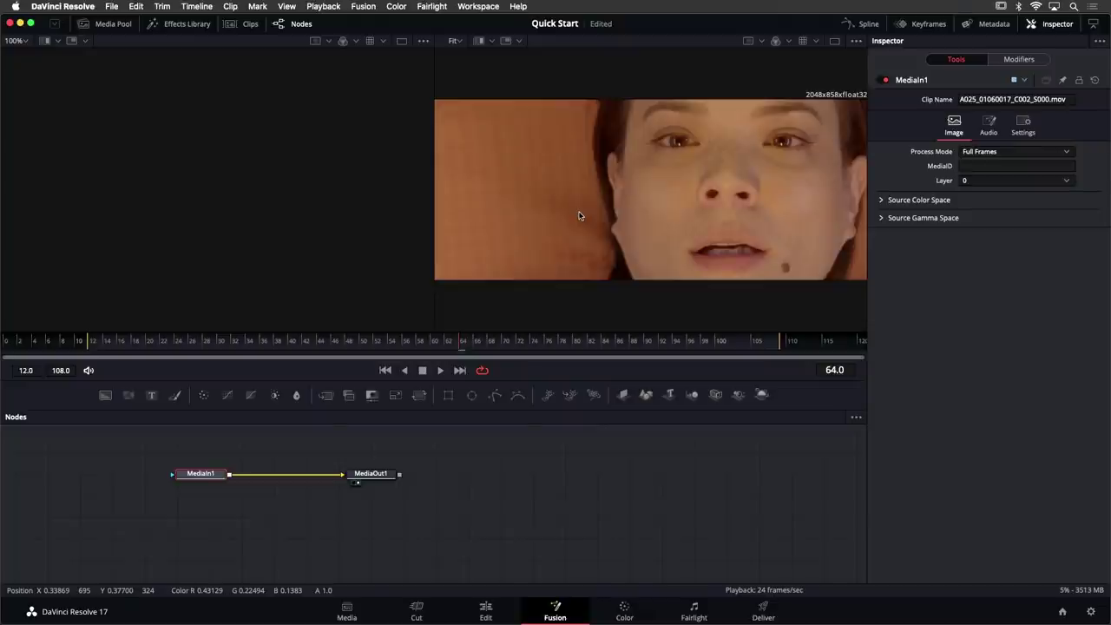
left_click(504, 601)
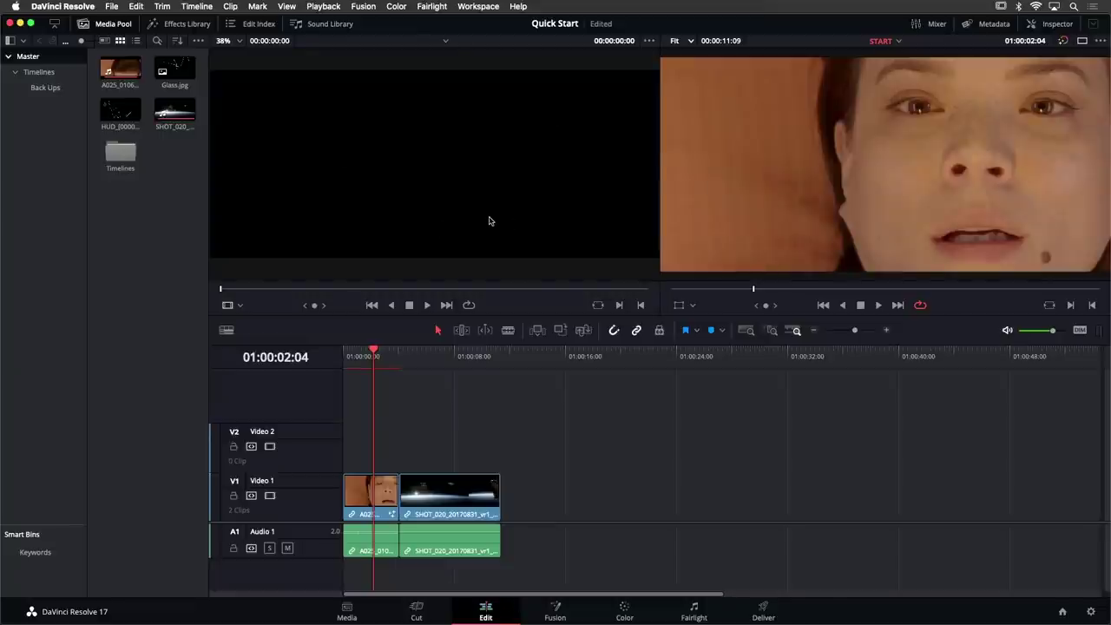
Load the A025 face clip into the source viewer, scrub through it, and return to Fusion
double_click(121, 72)
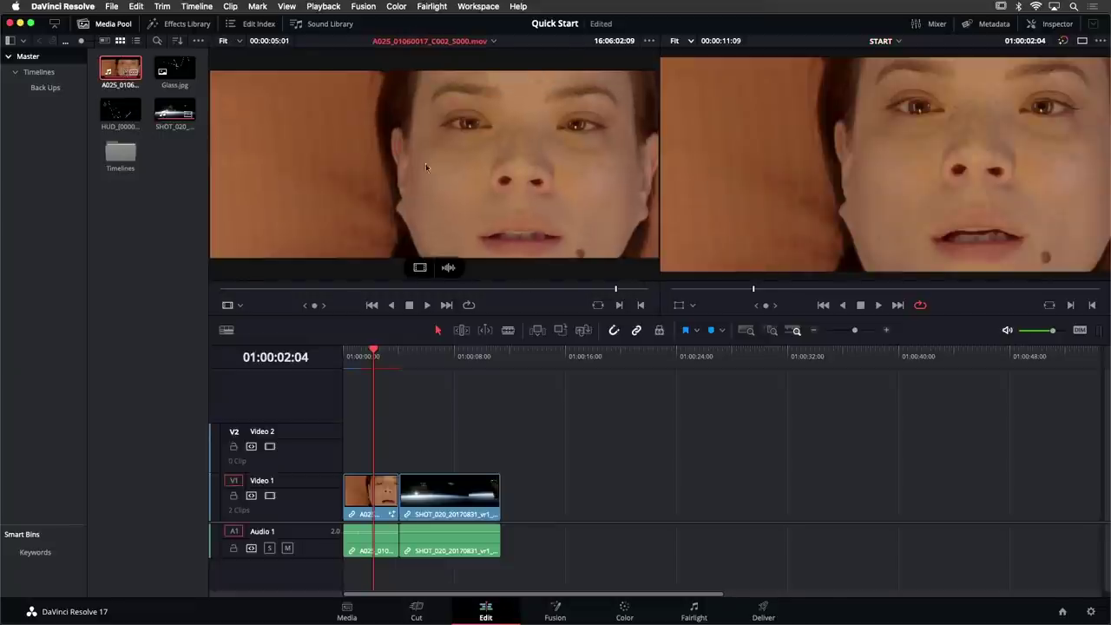
left_click_drag(412, 287, 480, 289)
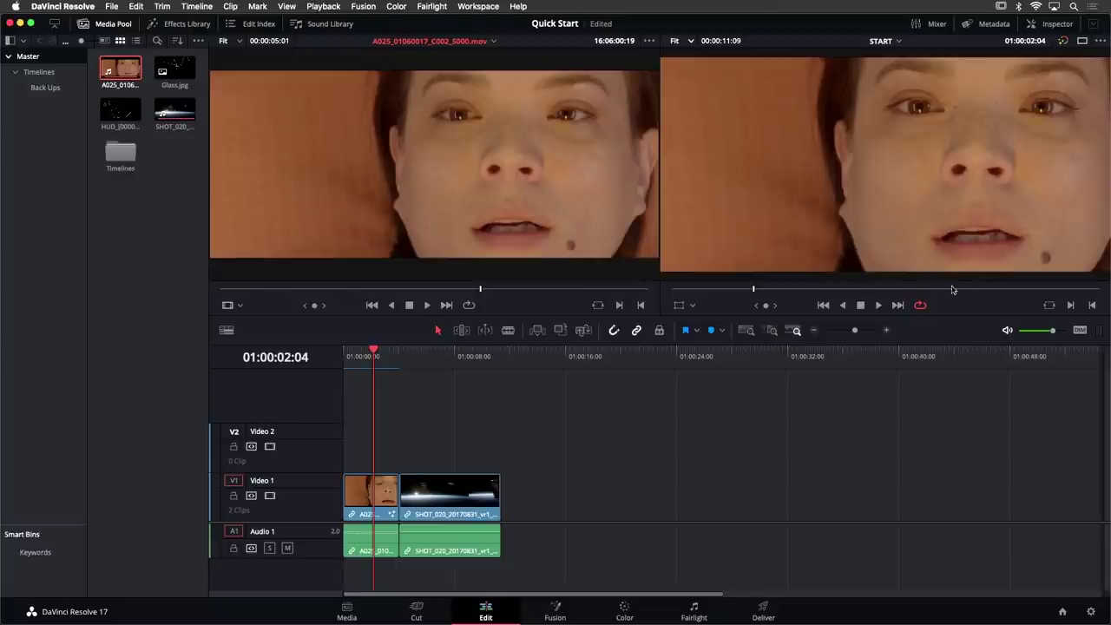
left_click(572, 611)
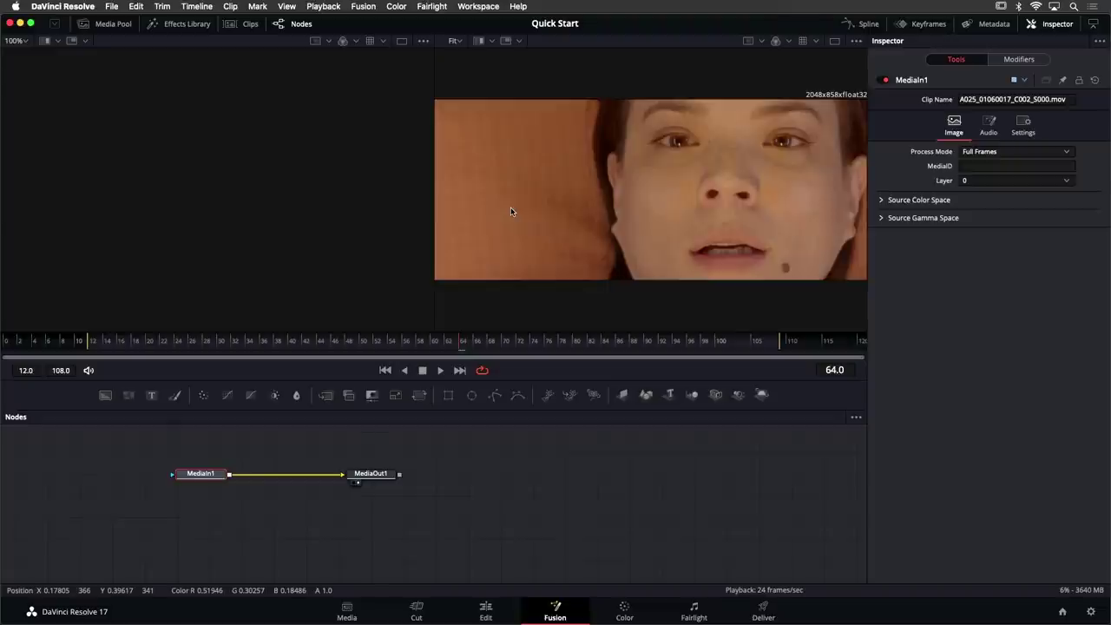
left_click(460, 42)
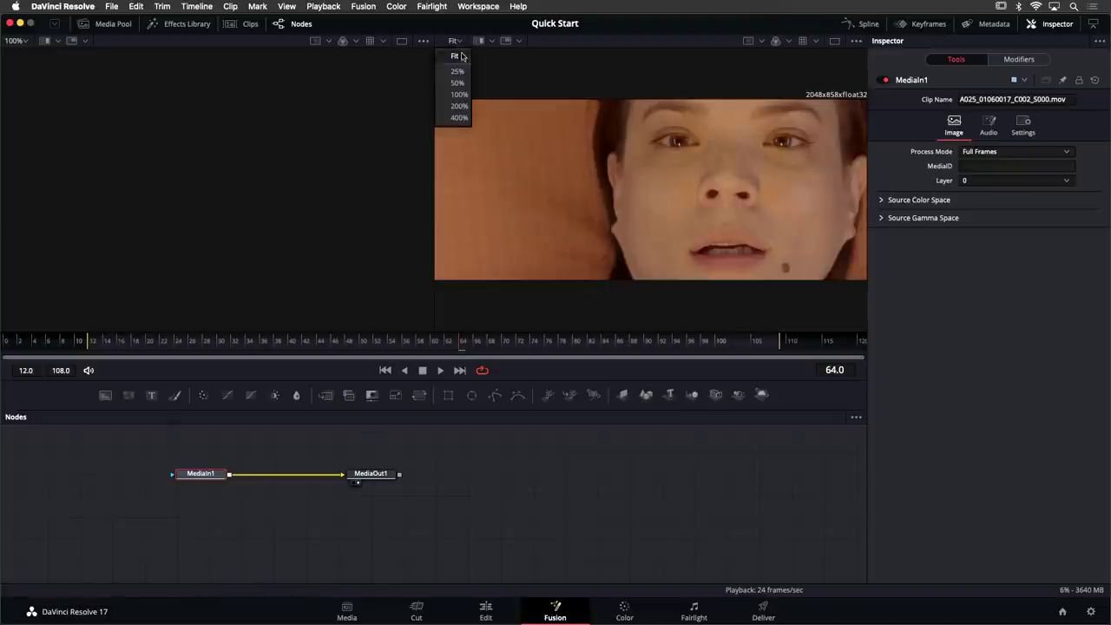
left_click(460, 97)
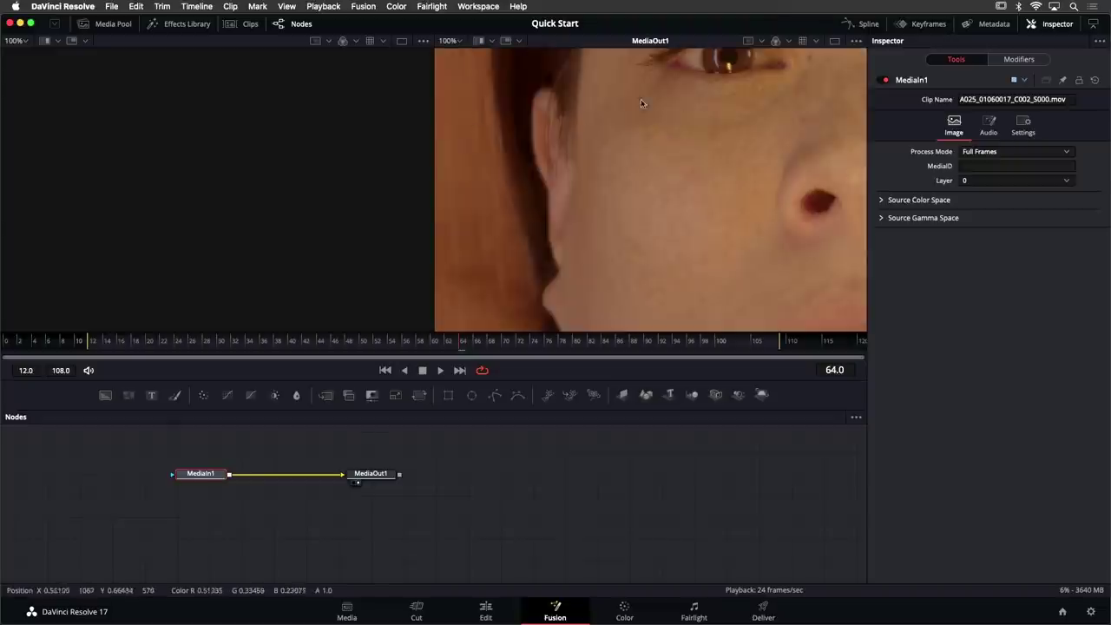
left_click(790, 44)
left_click(794, 117)
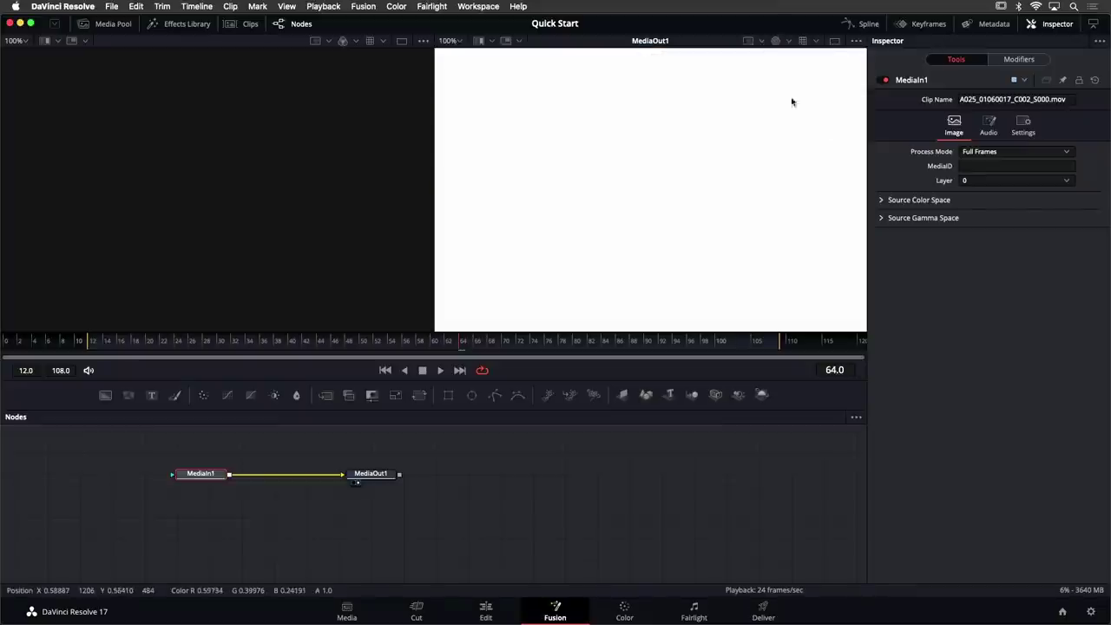
left_click(787, 45)
left_click(795, 57)
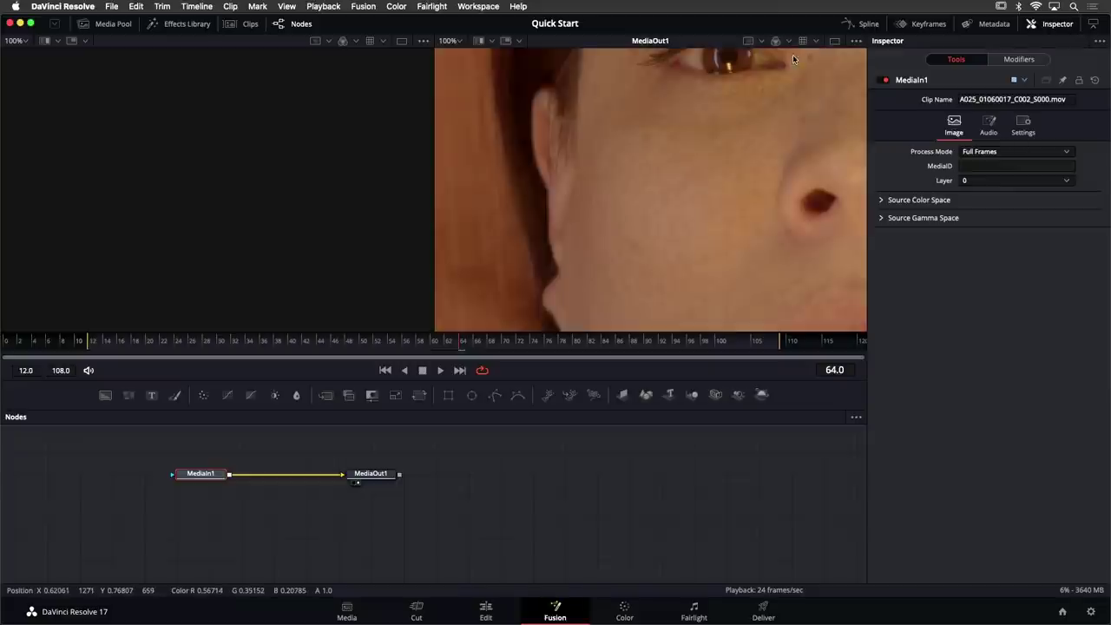
left_click(458, 44)
left_click(459, 56)
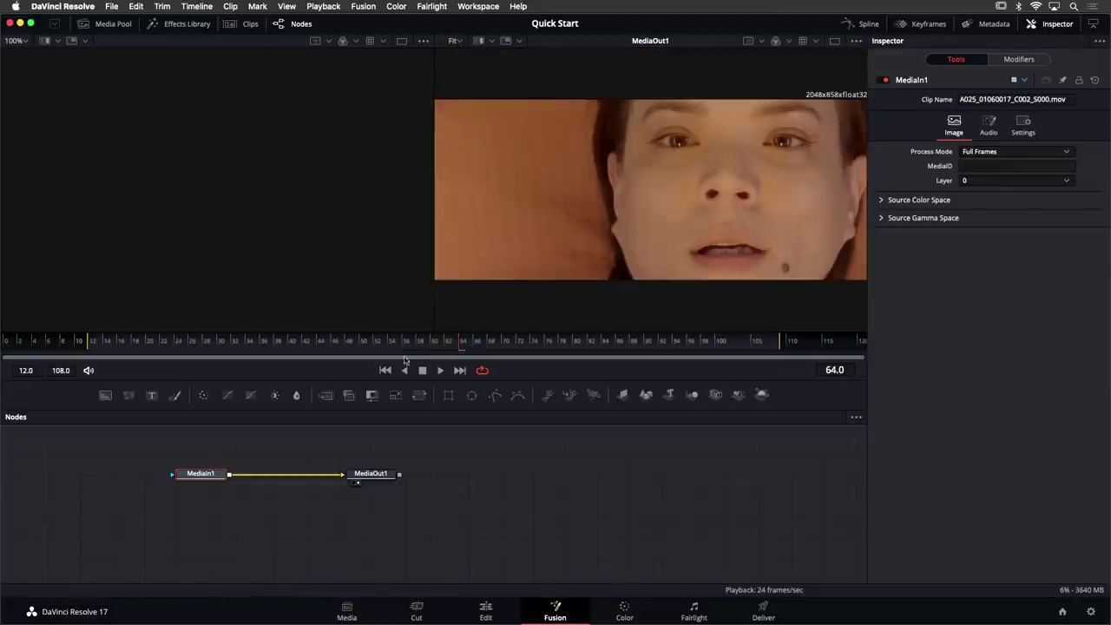
left_click_drag(392, 344, 629, 355)
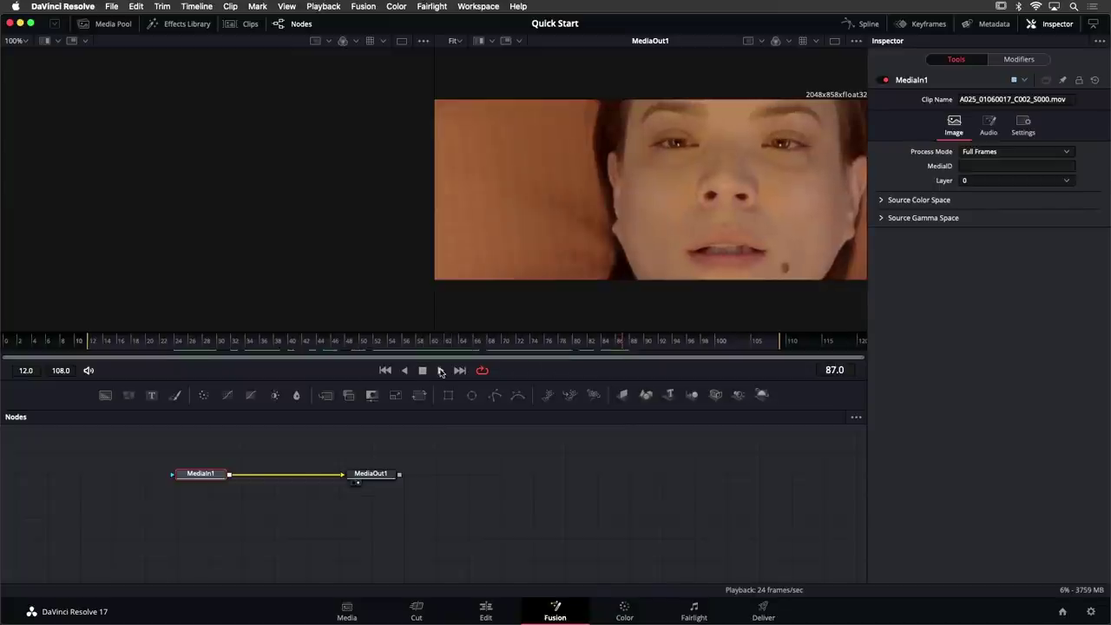
left_click(441, 371)
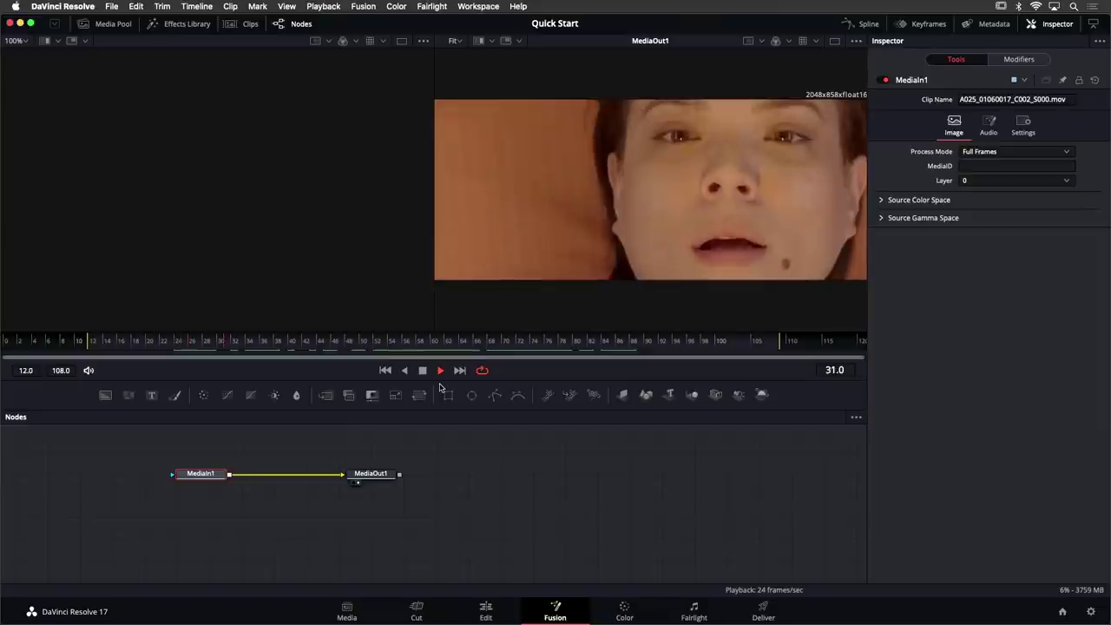
left_click(405, 371)
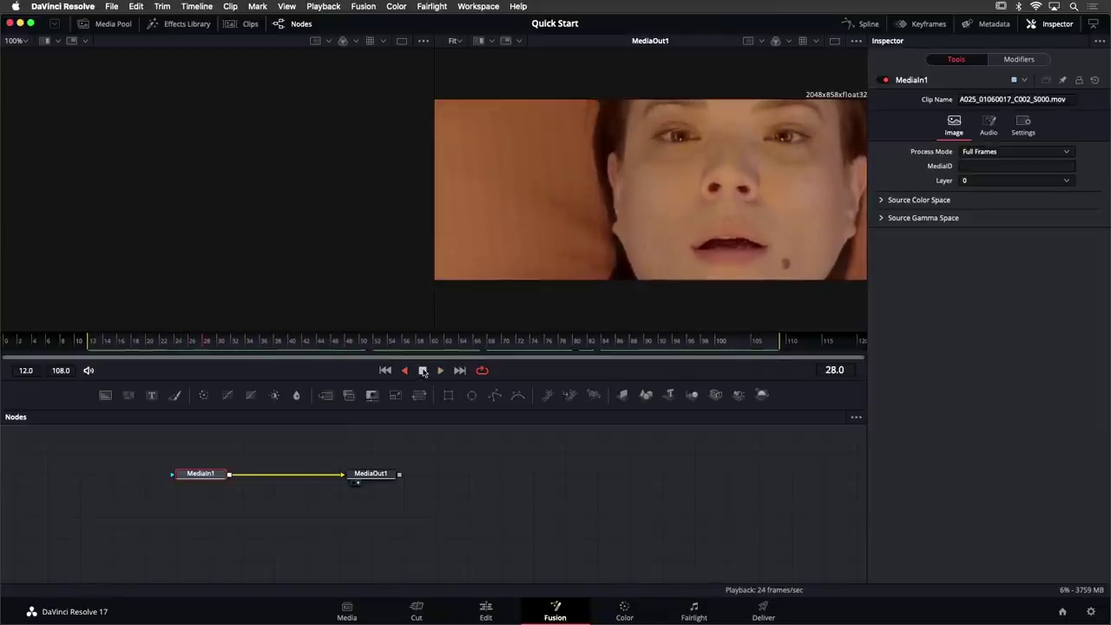
left_click_drag(530, 343, 422, 342)
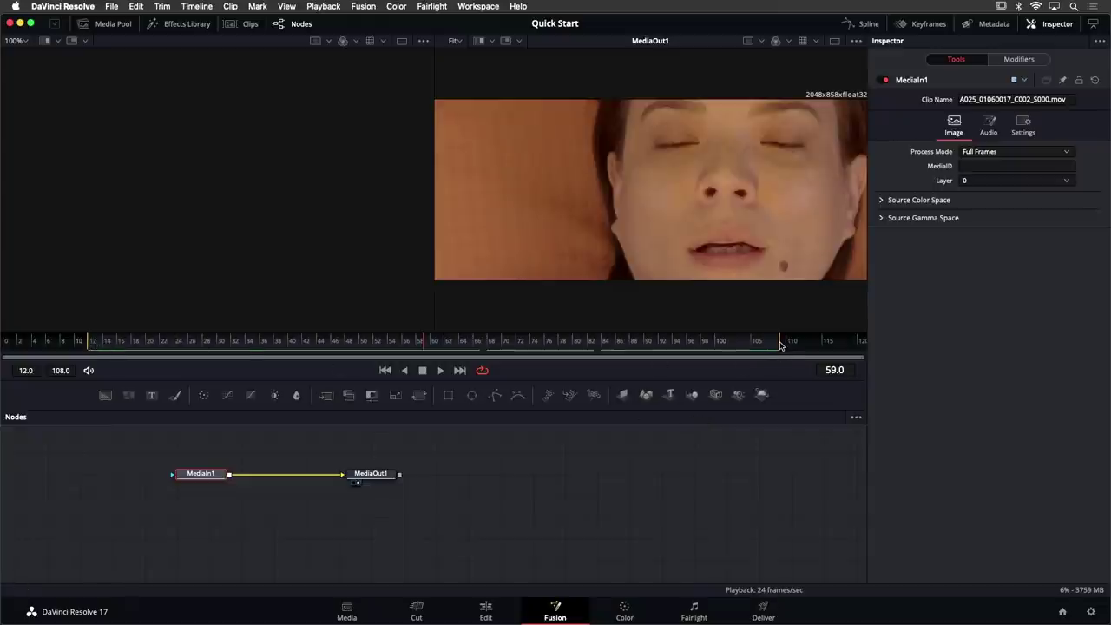
End the render range at frame 56 and play it from frame 25
left_click_drag(780, 345, 406, 343)
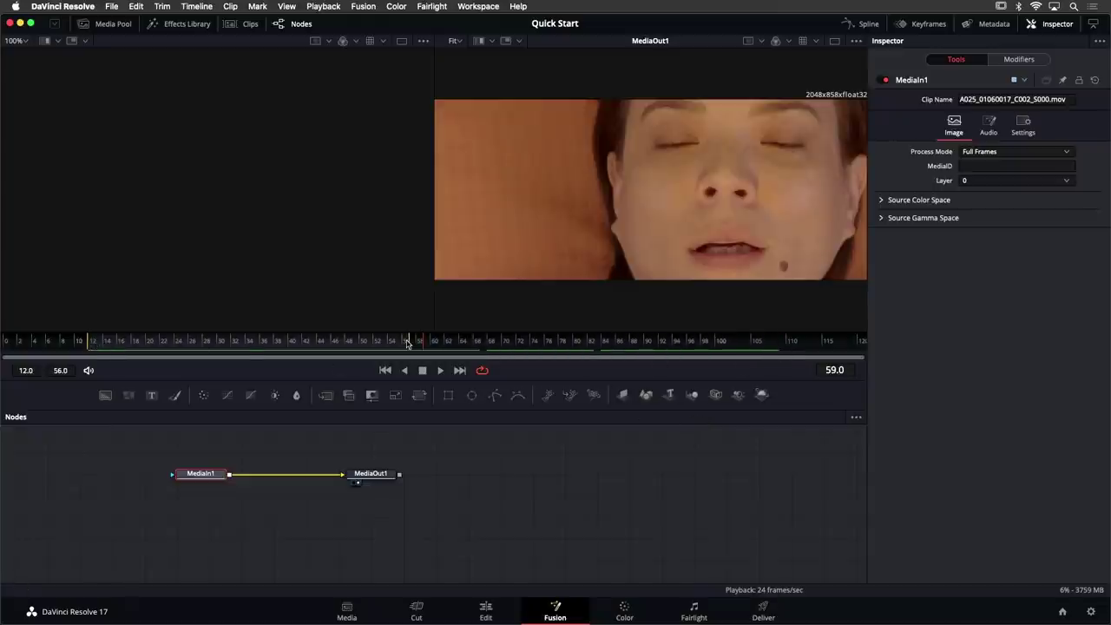
left_click_drag(266, 345, 183, 346)
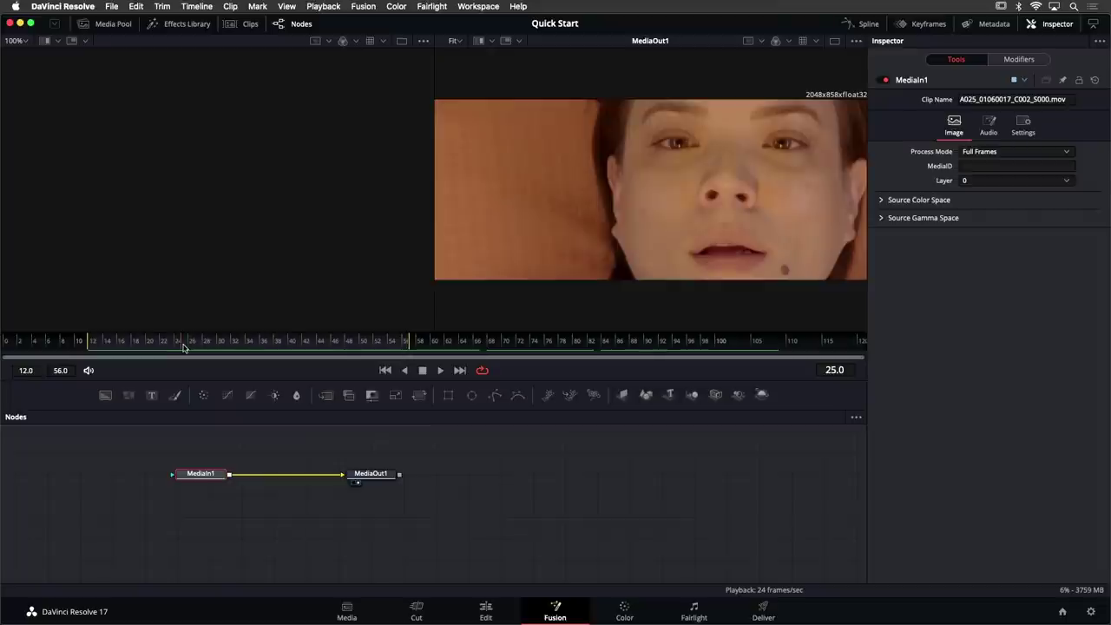
key("space")
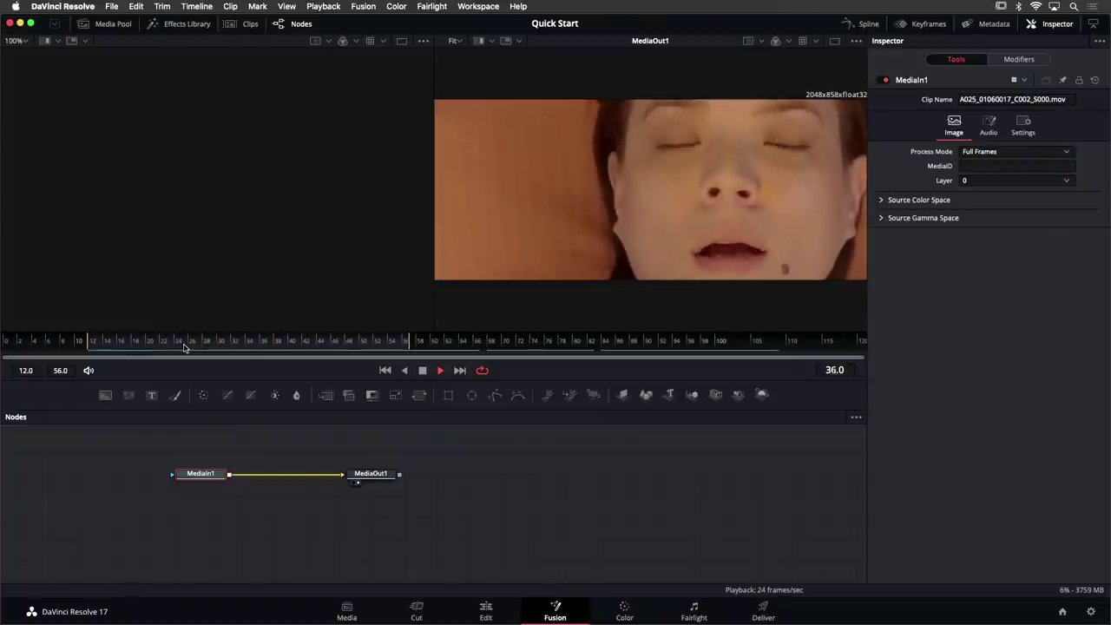
key("space")
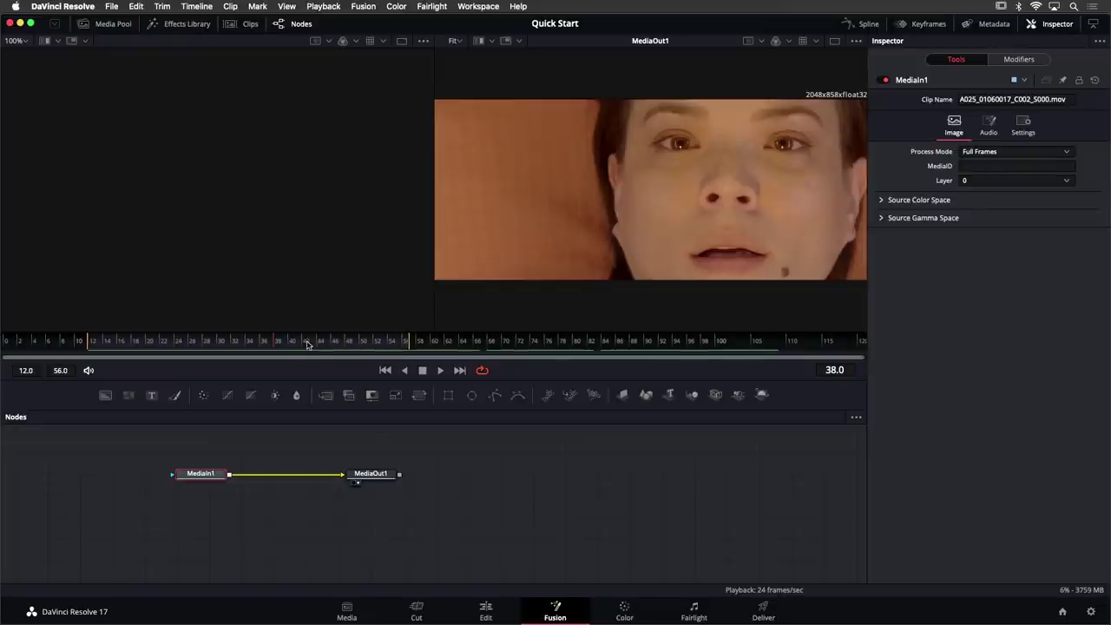
Play a 68–93 render range, stop at frame 74, then reset the range to the full clip
left_click_drag(307, 345, 671, 354)
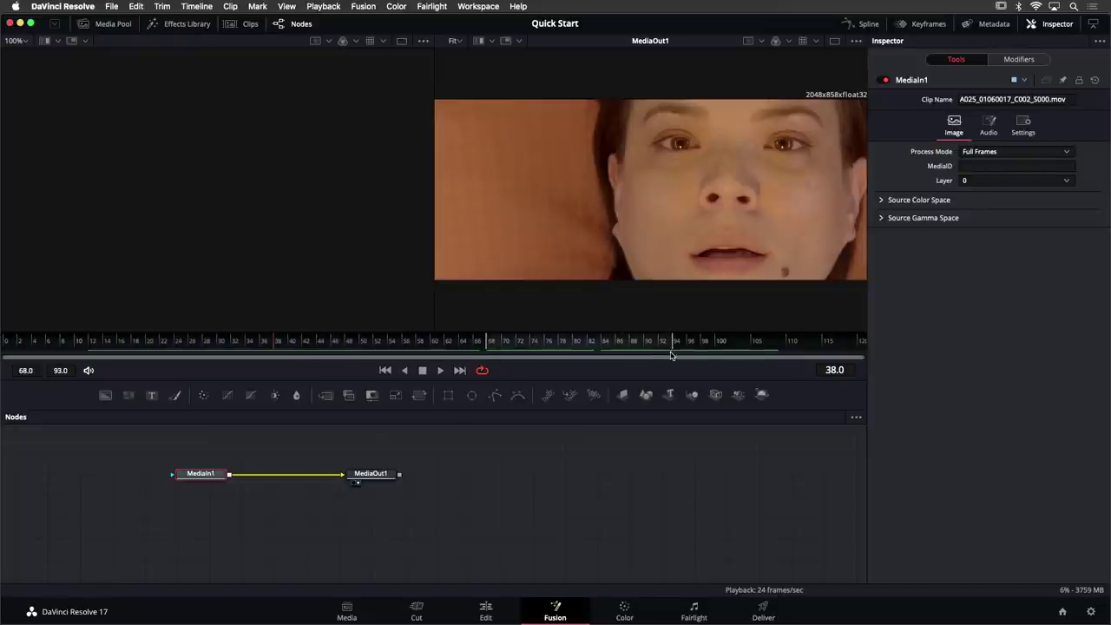
key("space")
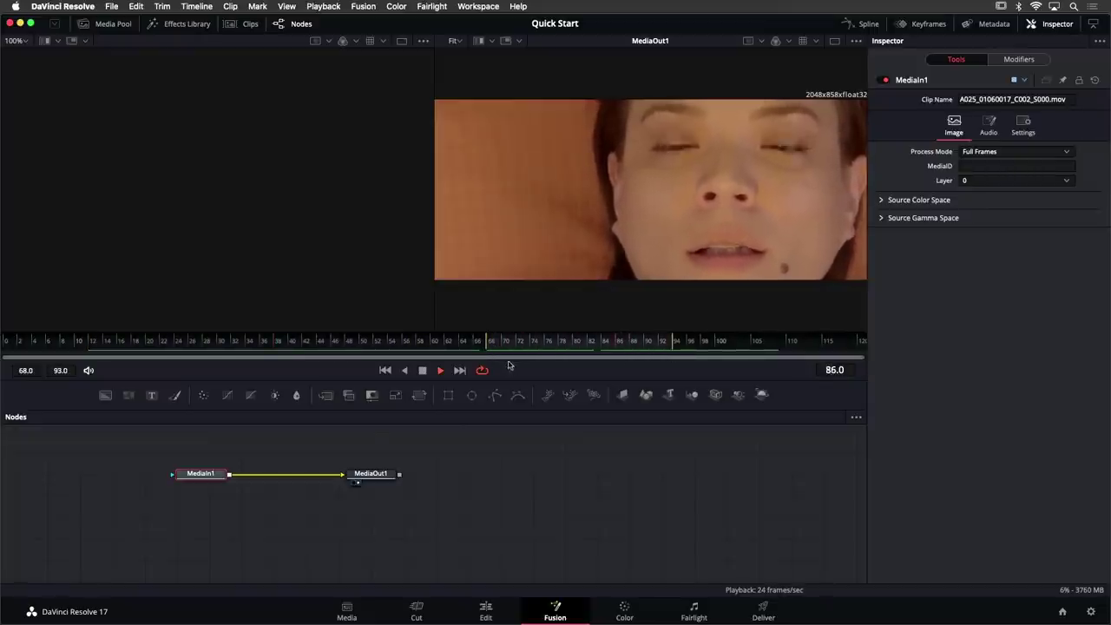
key("space")
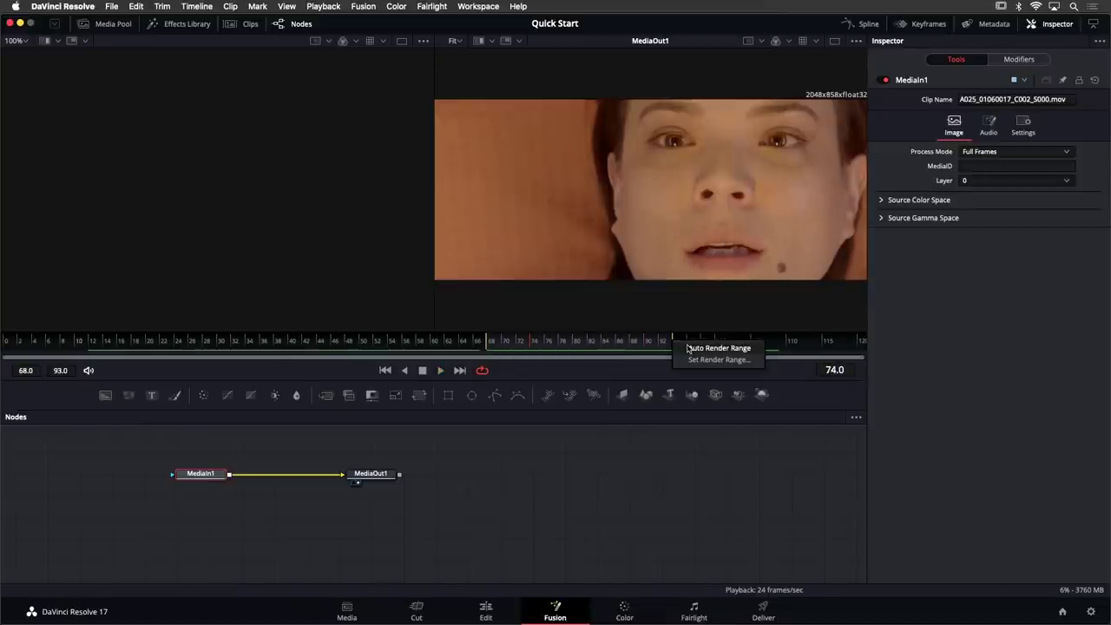
double_click(688, 348)
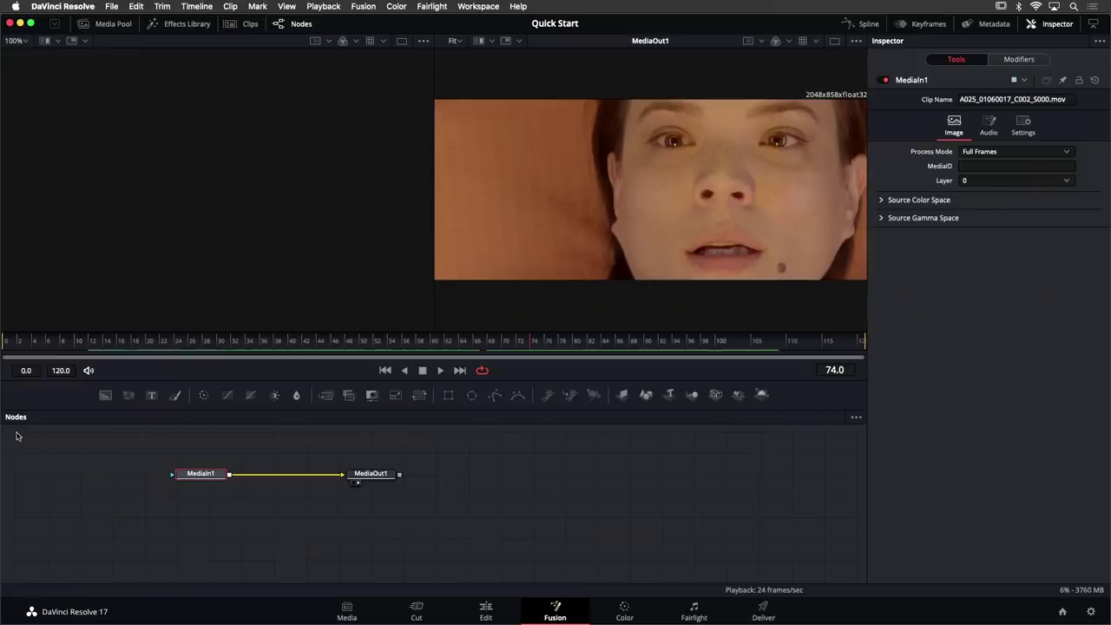
left_click_drag(16, 436, 844, 575)
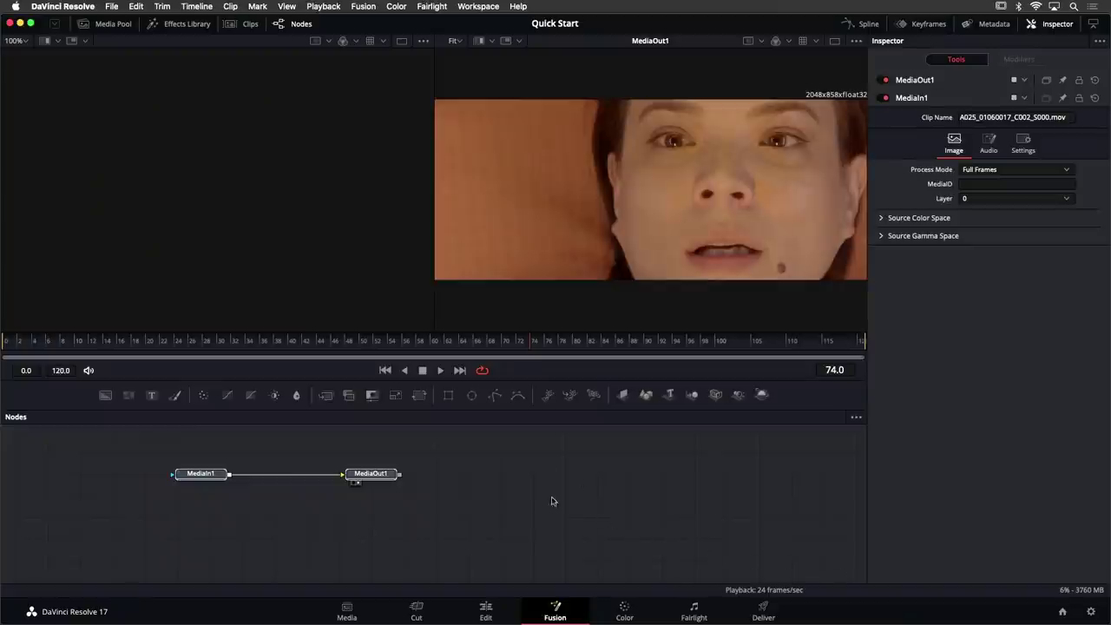
left_click_drag(542, 473, 680, 496)
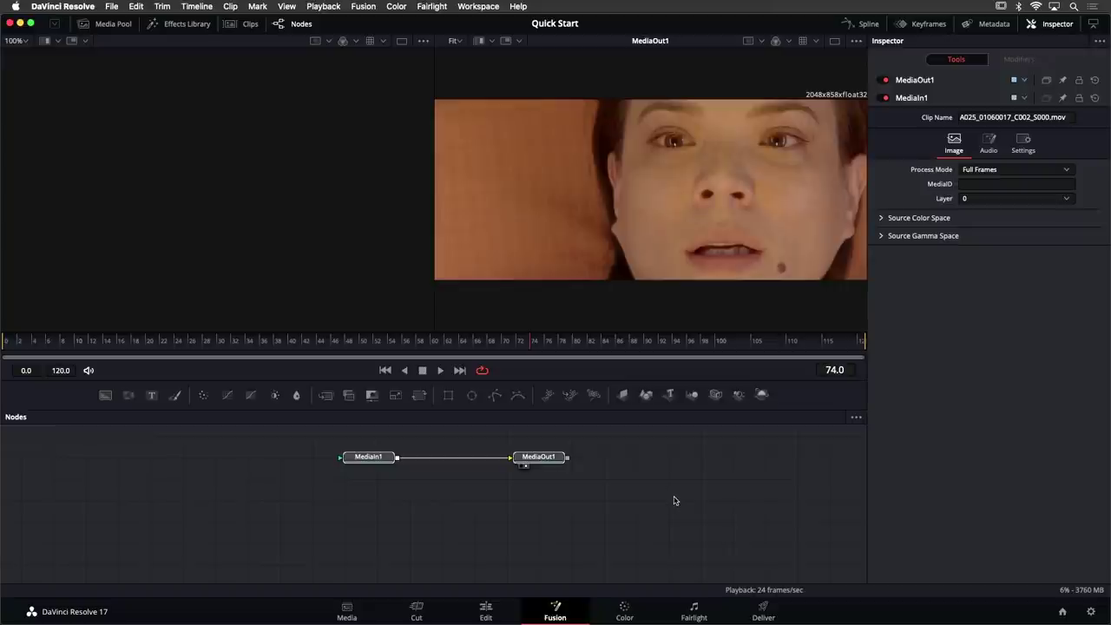
scroll(617, 495, "up", 3)
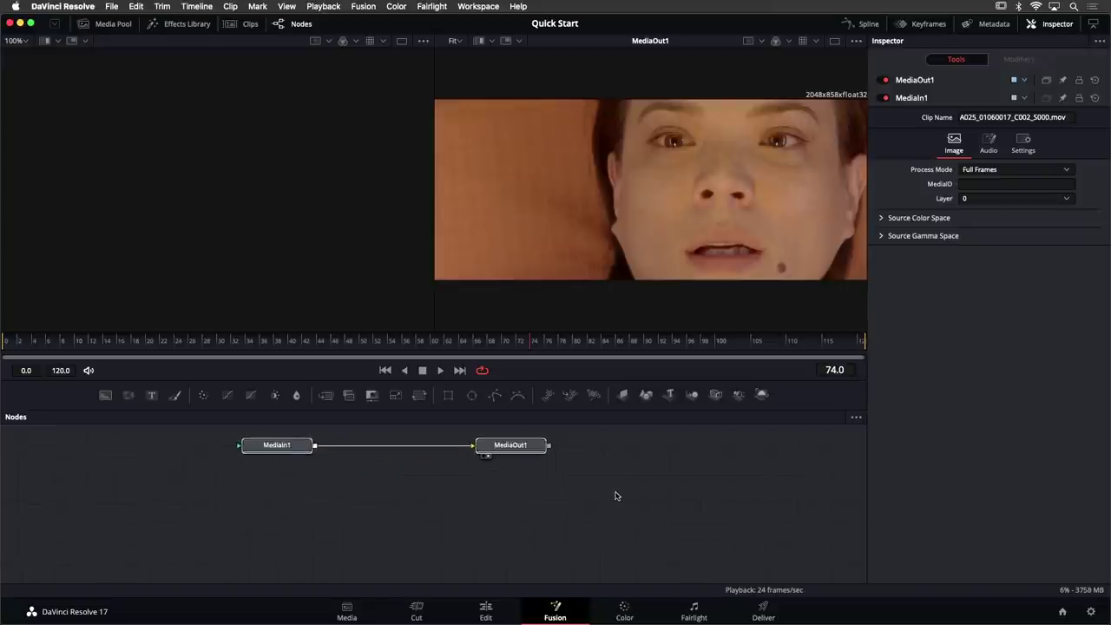
scroll(616, 496, "down", 3)
scroll(596, 498, "up", 3)
scroll(538, 508, "down", 3)
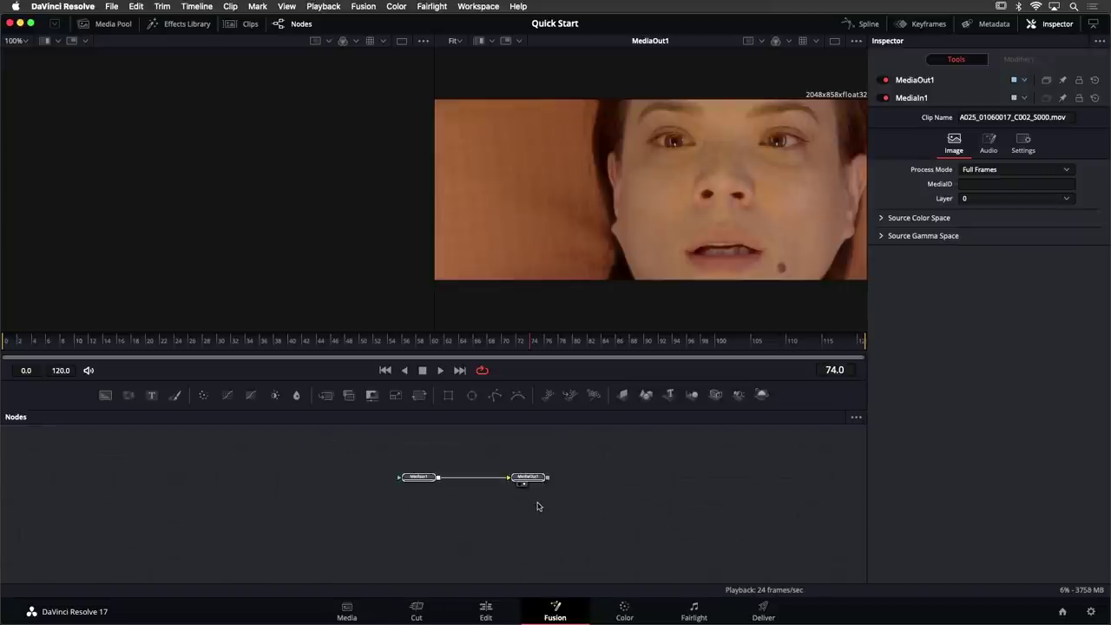
scroll(538, 506, "up", 3)
scroll(526, 499, "down", 1)
scroll(428, 468, "up", 1)
scroll(428, 468, "up", 2)
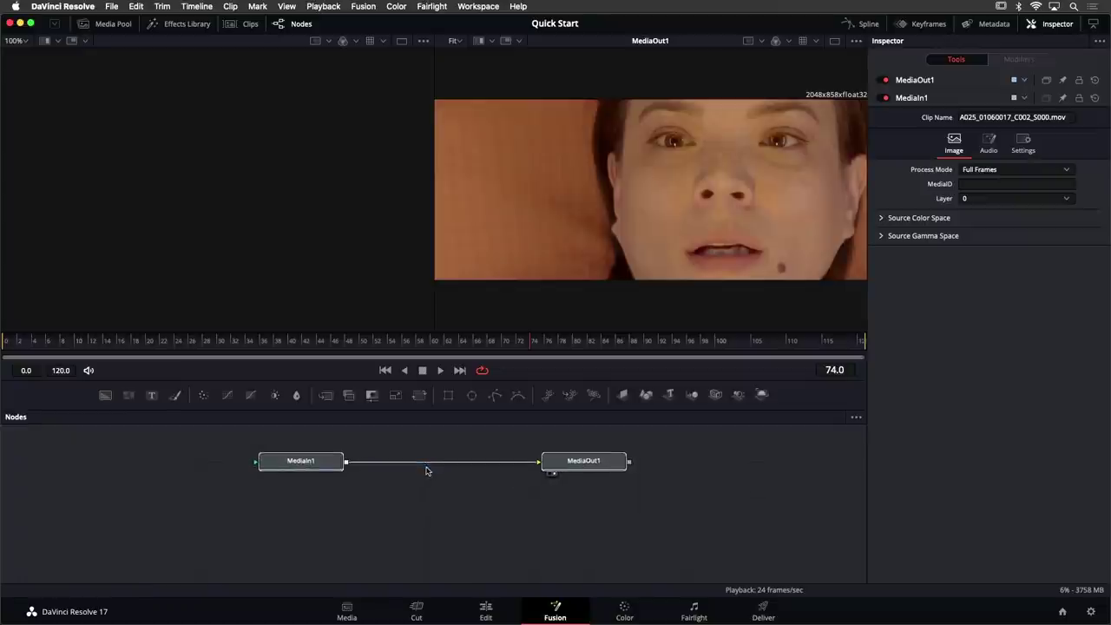
scroll(427, 469, "down", 2)
scroll(426, 472, "up", 4)
scroll(665, 493, "right", 5)
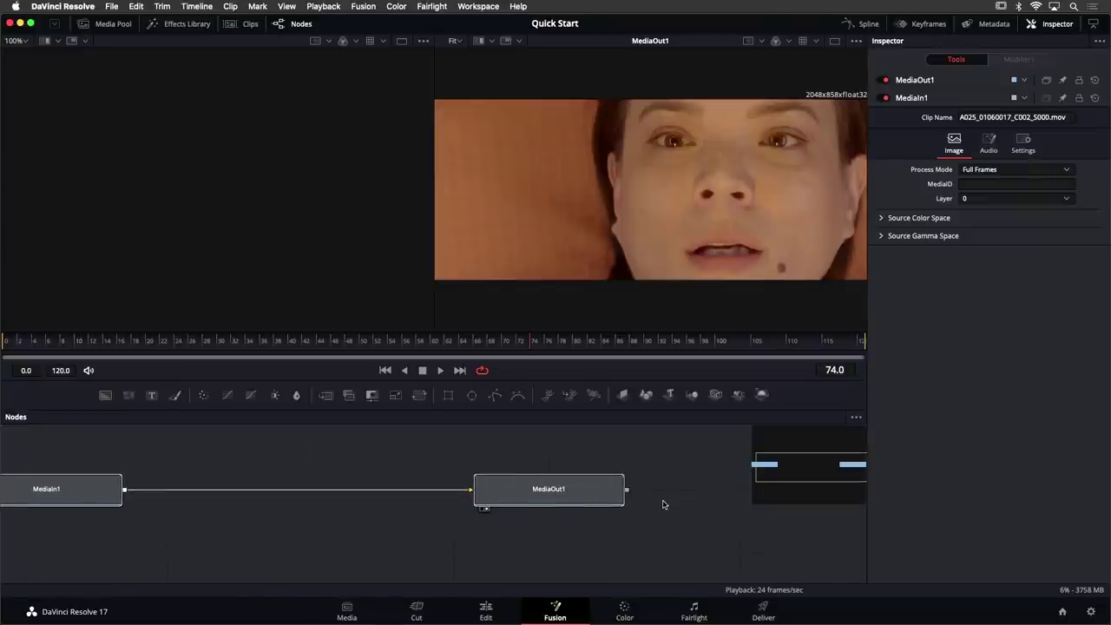
scroll(662, 504, "down", 3)
scroll(686, 507, "up", 3)
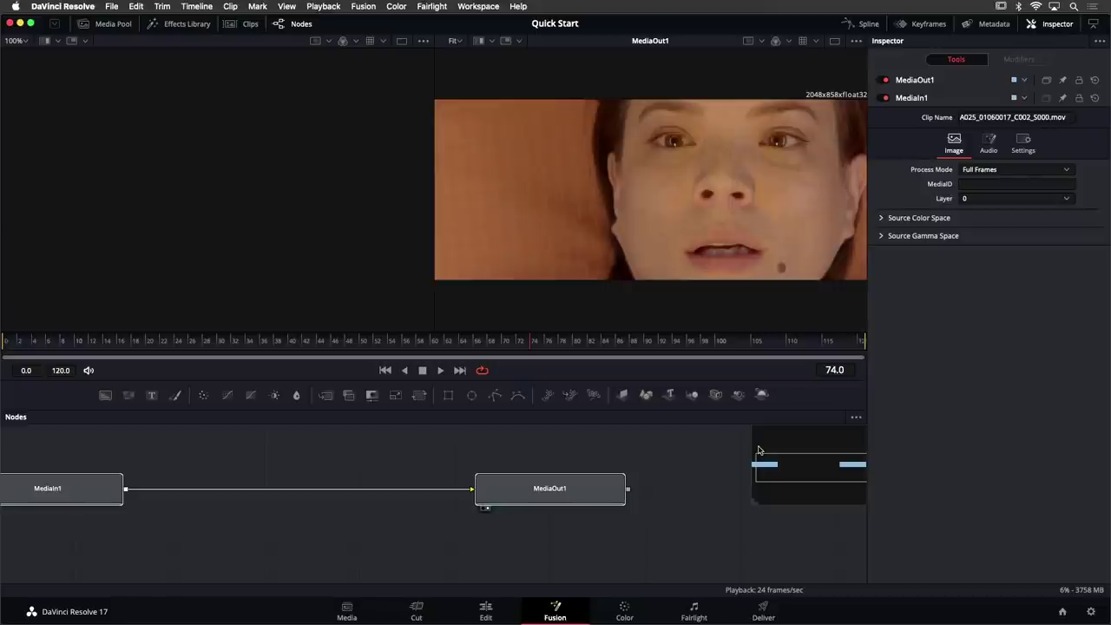
left_click_drag(779, 464, 811, 469)
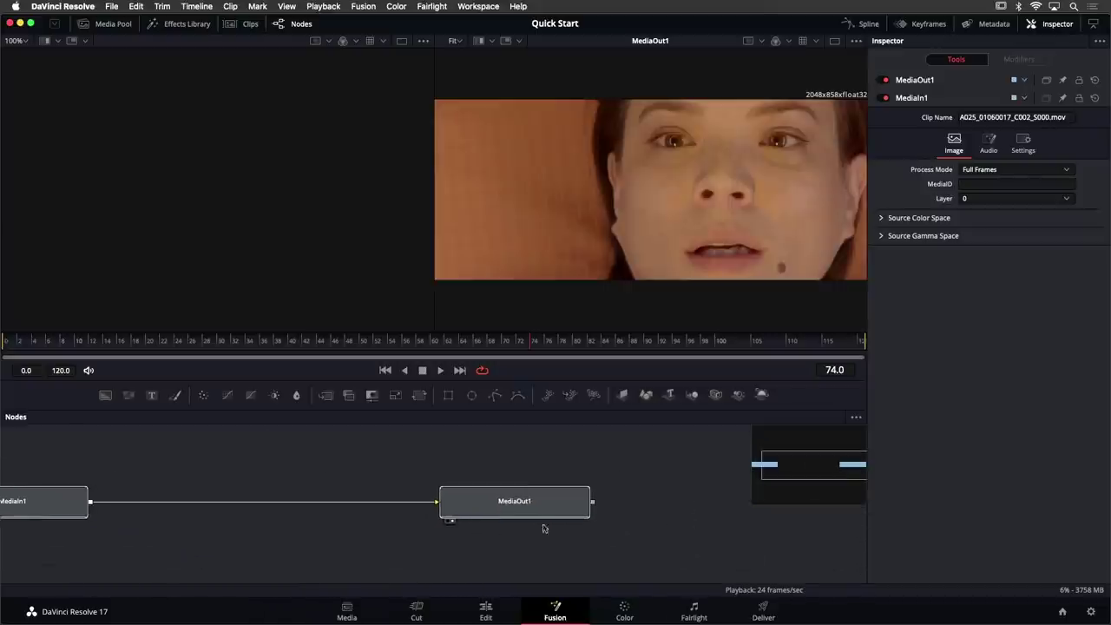
scroll(469, 519, "down", 2)
left_click_drag(342, 481, 454, 474)
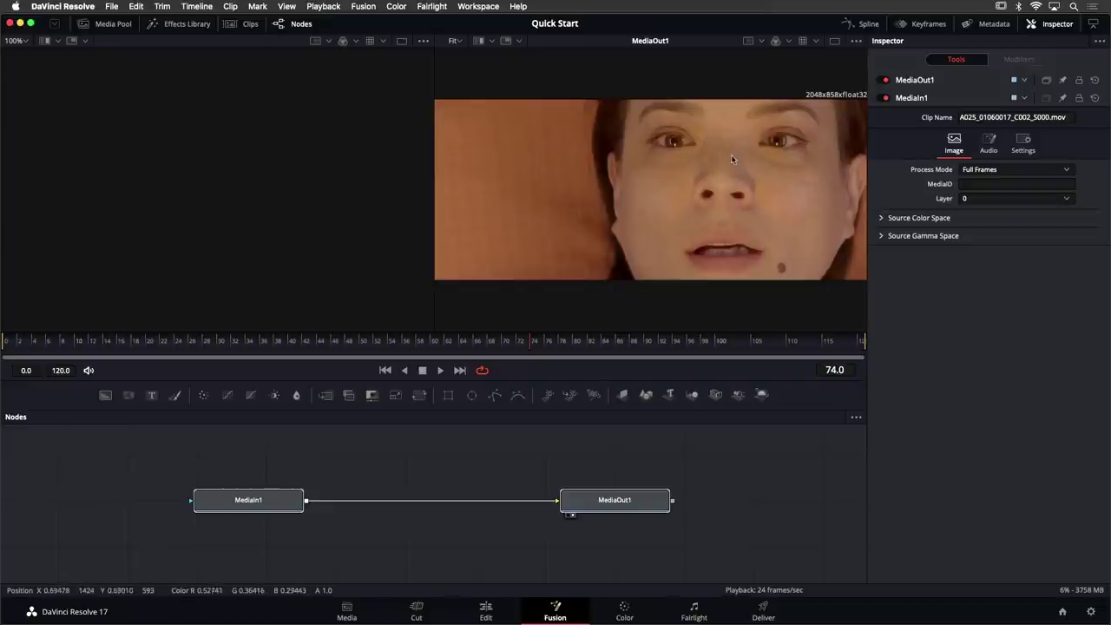
left_click_drag(731, 155, 684, 174)
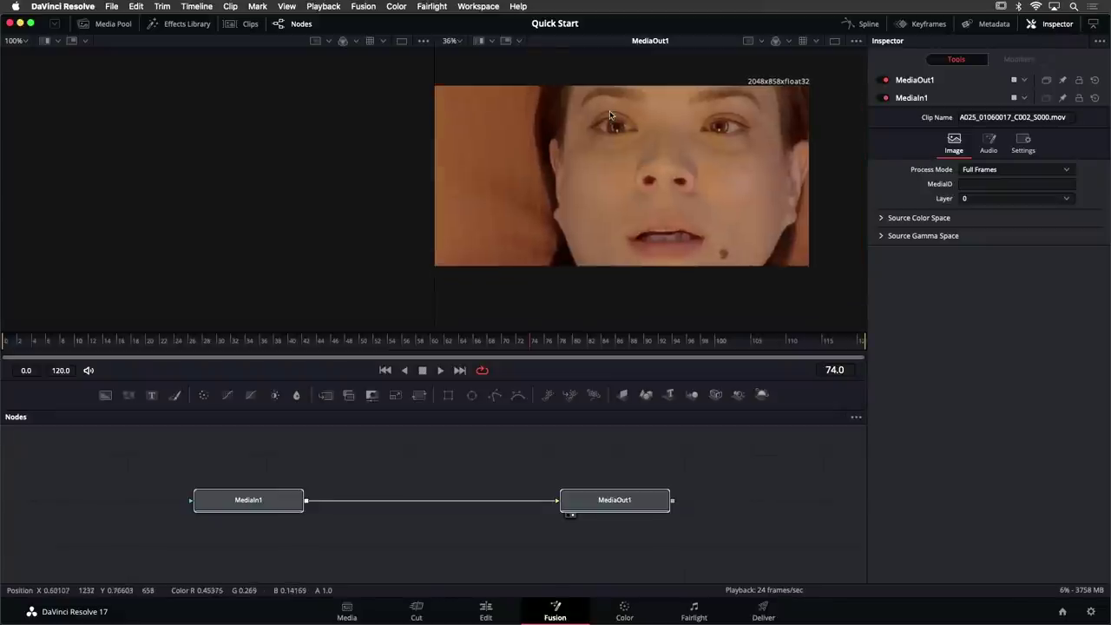
scroll(611, 115, "up", 10)
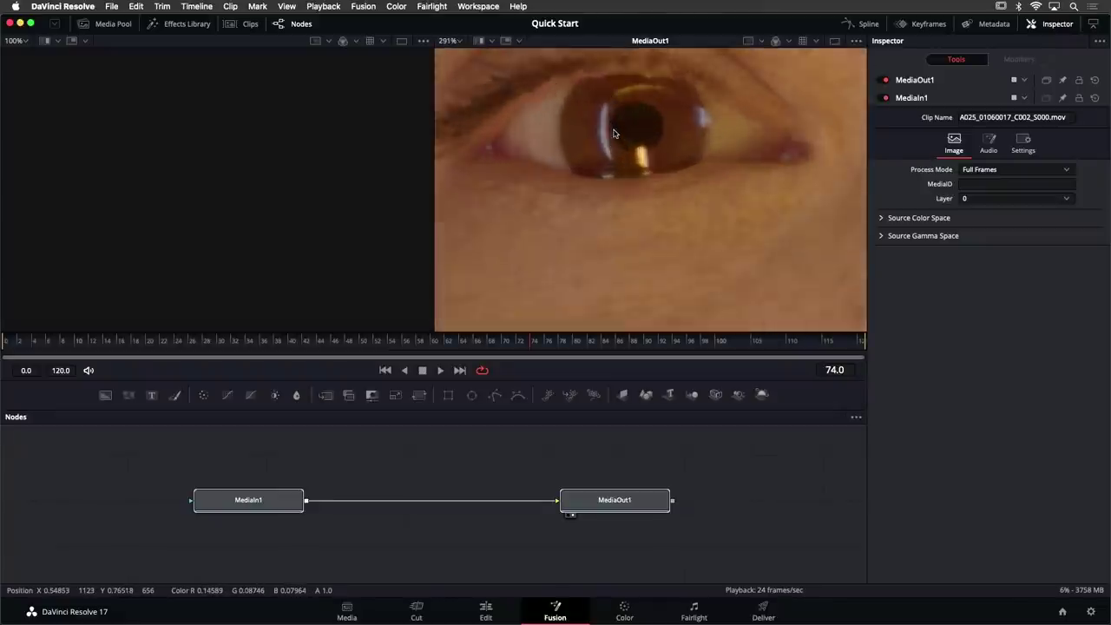
scroll(765, 141, "down", 7)
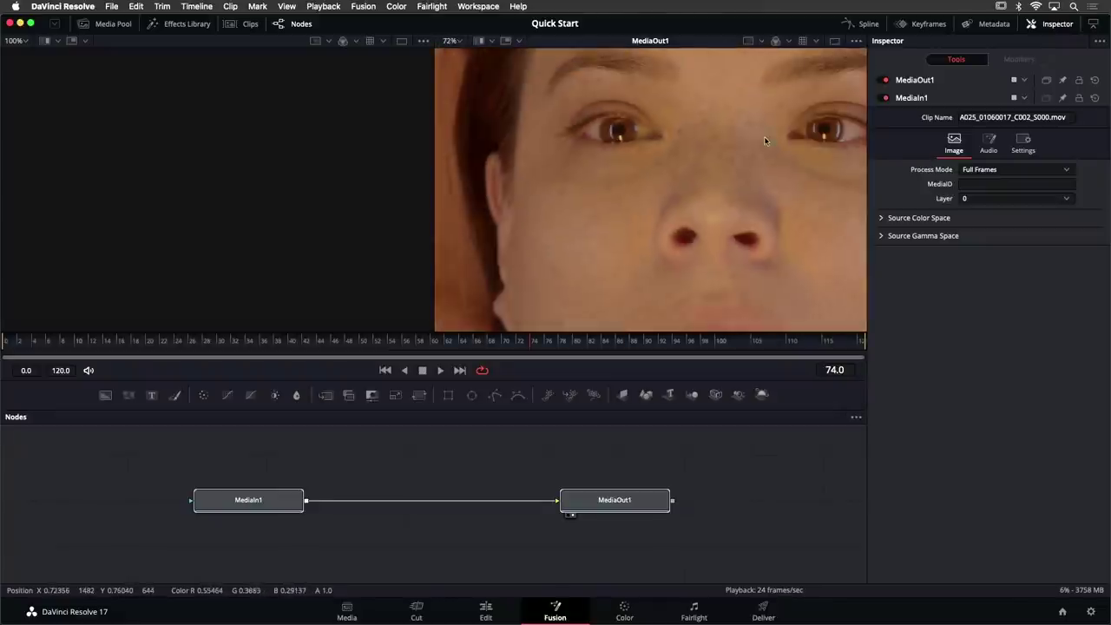
left_click_drag(765, 141, 684, 154)
scroll(699, 140, "down", 2)
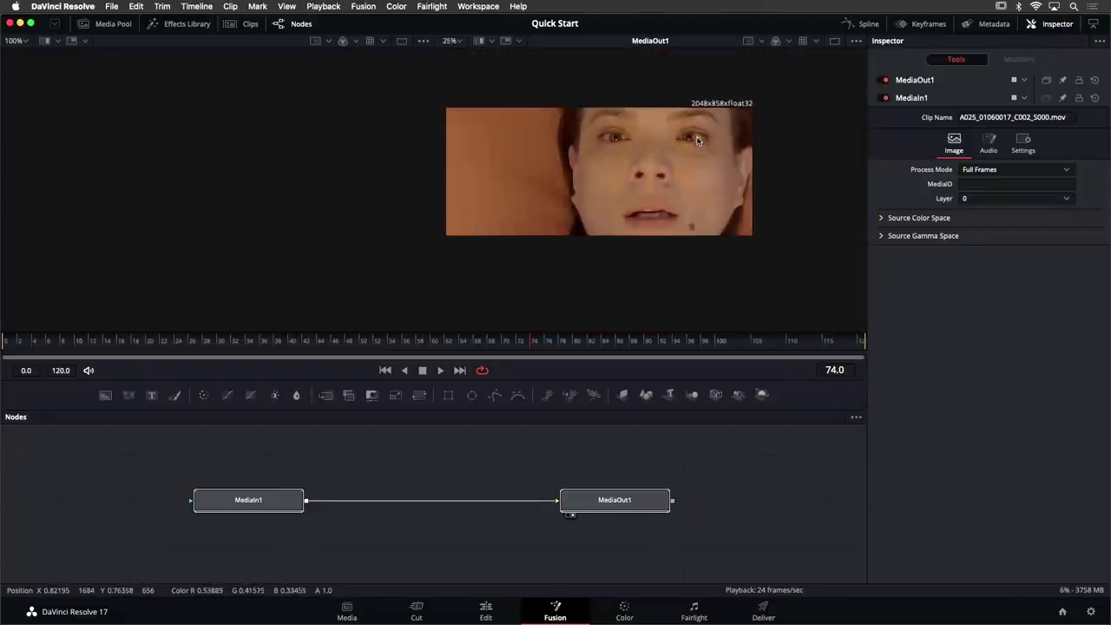
scroll(699, 140, "up", 6)
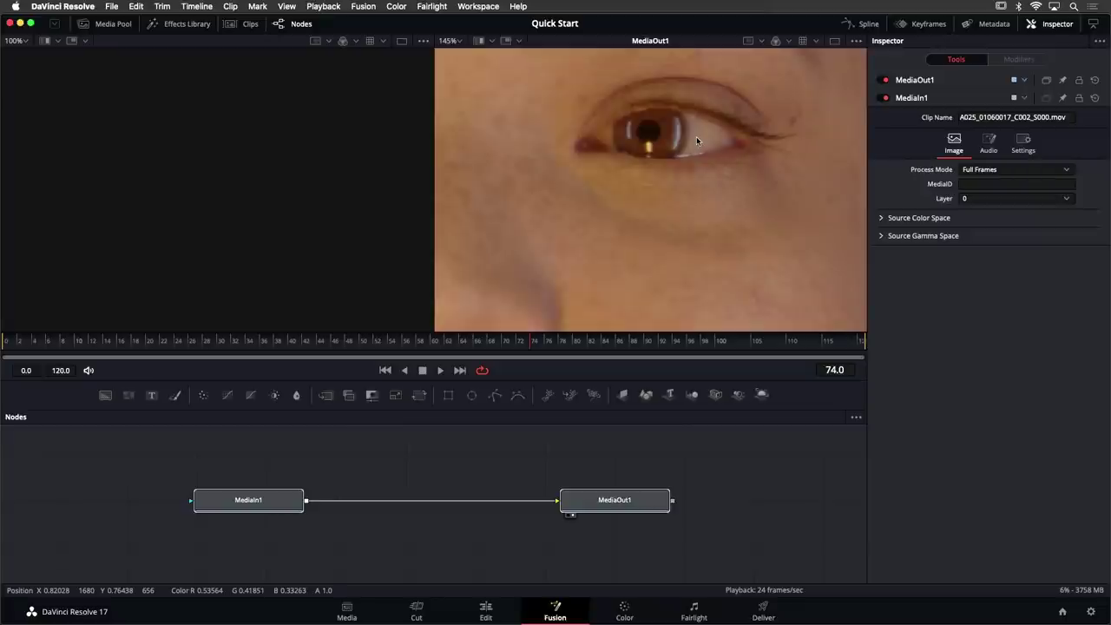
key("ctrl+f")
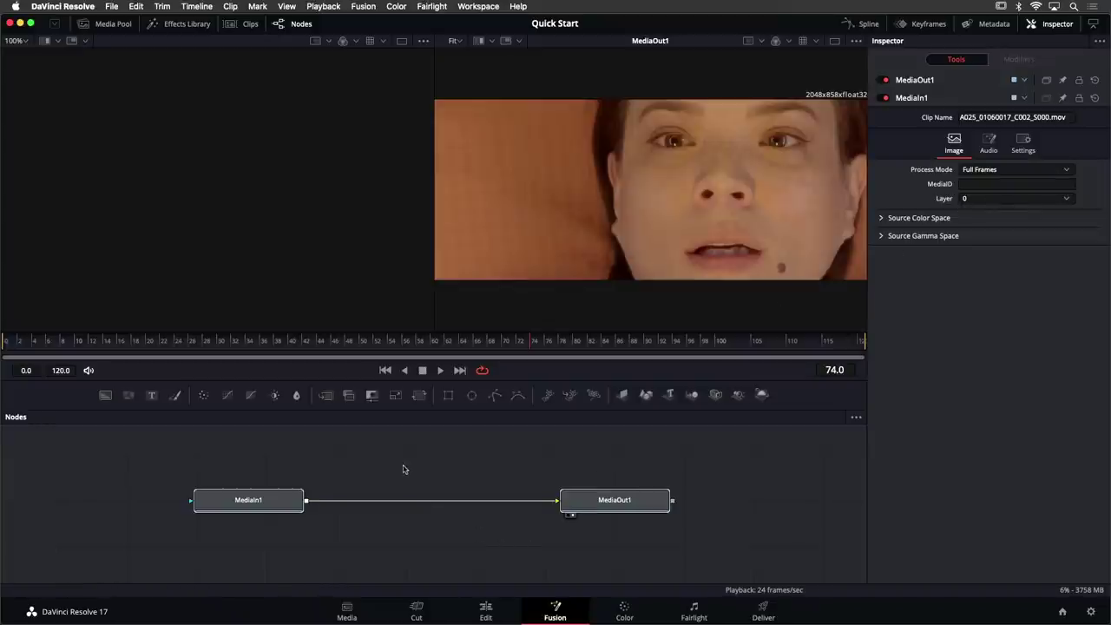
Nudge MediaIn1, set the Edit timeline playhead to 01:00:01:15, and return to the Fusion comp
scroll(382, 452, "left", 3)
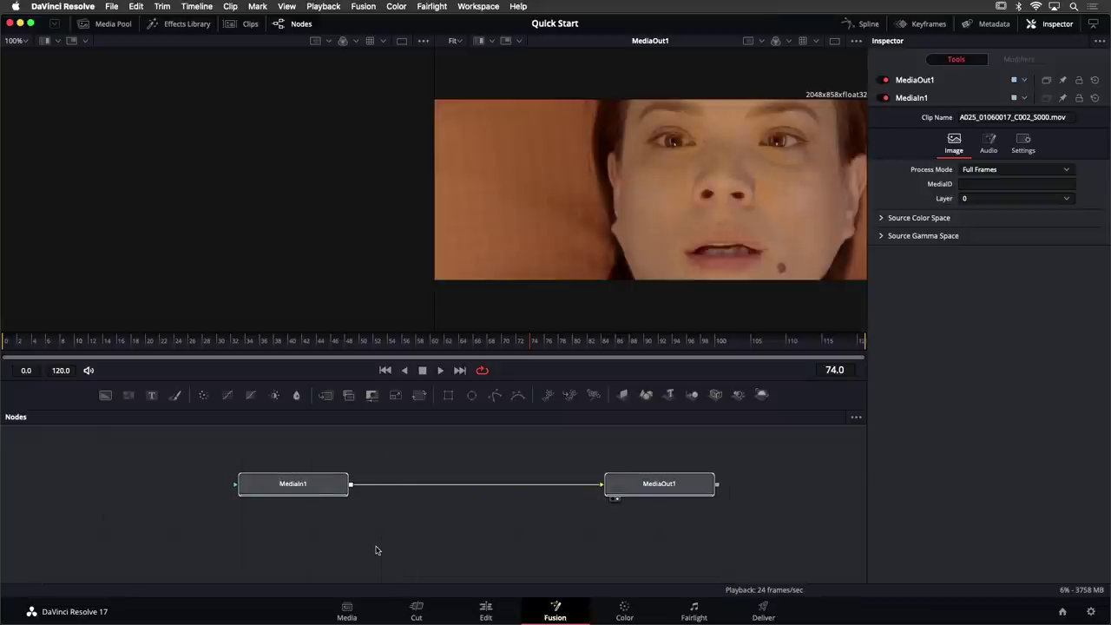
left_click_drag(310, 492, 284, 494)
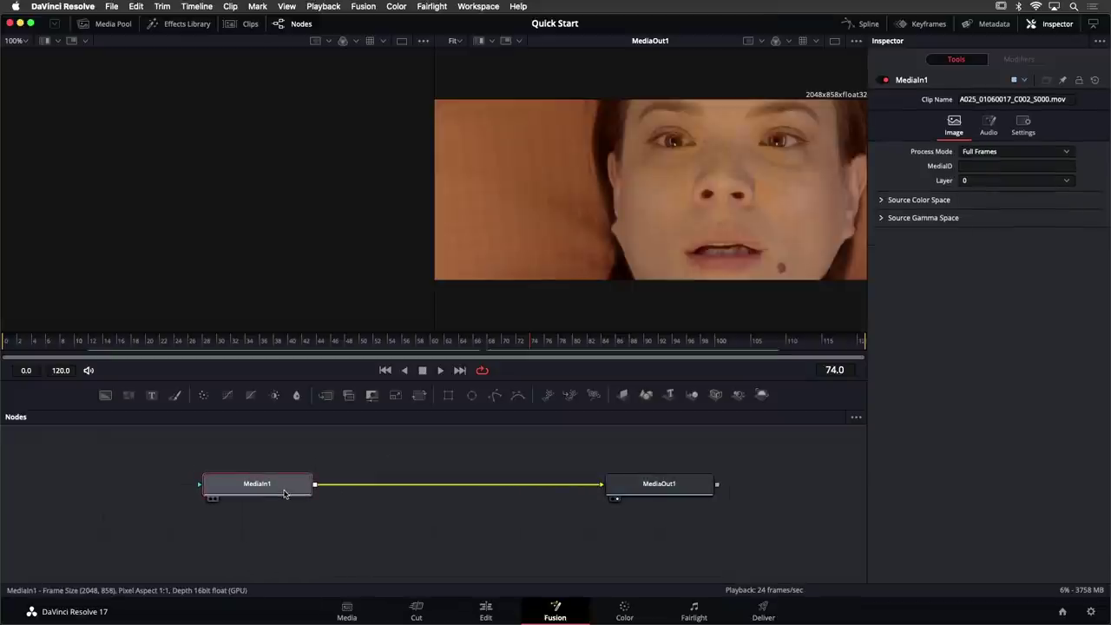
left_click(489, 610)
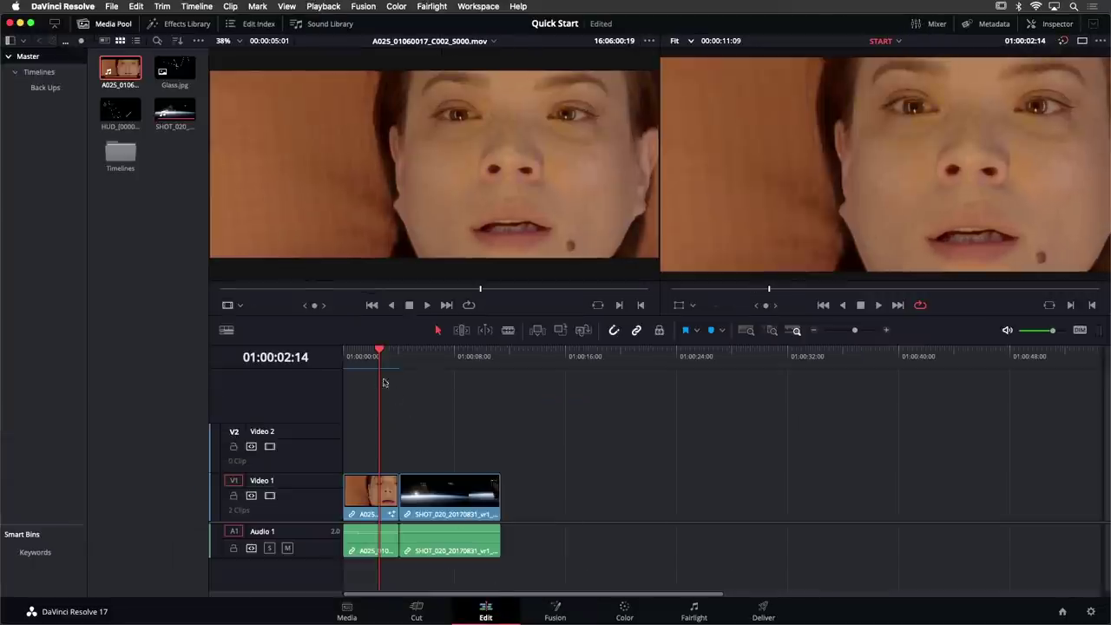
left_click(360, 364)
left_click(366, 365)
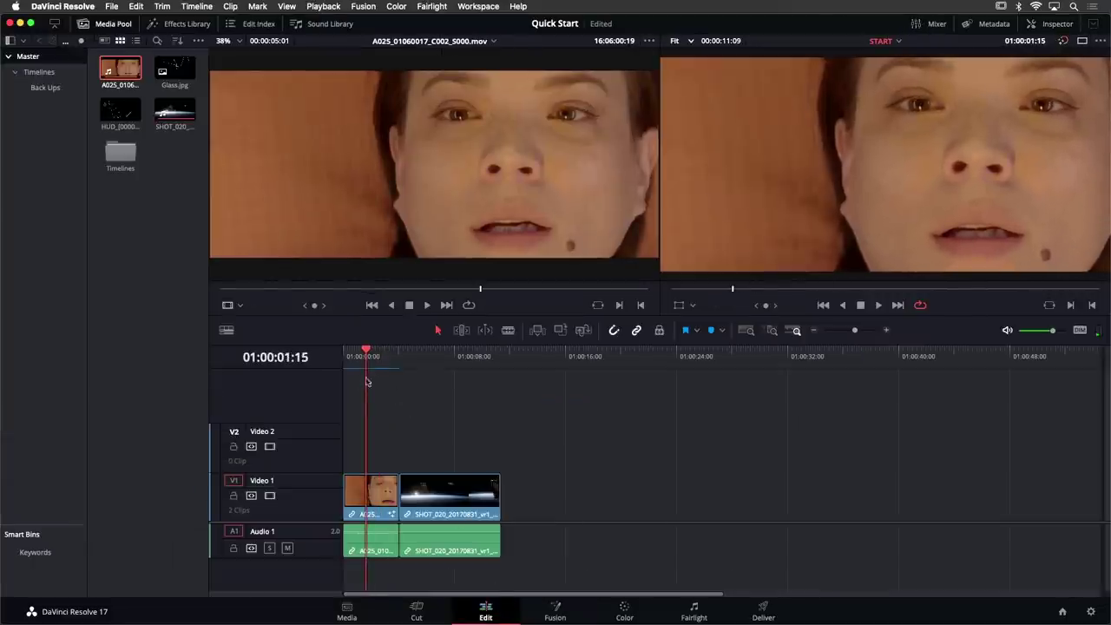
left_click(556, 610)
mouse_move(264, 486)
left_mouse_down()
mouse_move(261, 509)
mouse_move(272, 486)
left_mouse_up()
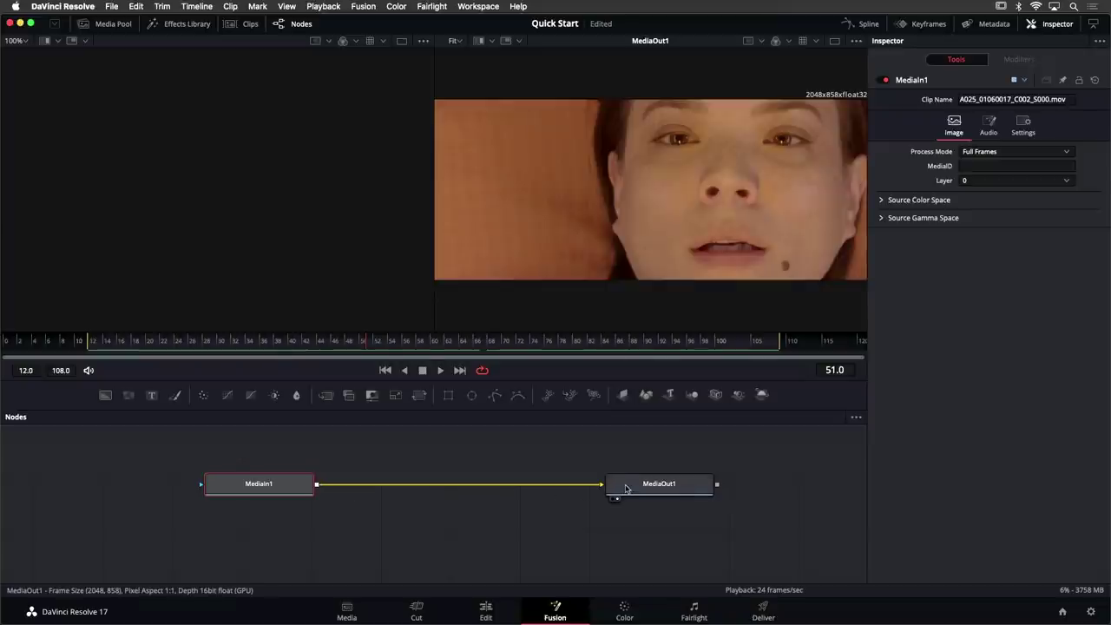
Move MediaOut1 right and MediaIn1 left, then pan and nudge them onto one row
left_click_drag(646, 494, 674, 495)
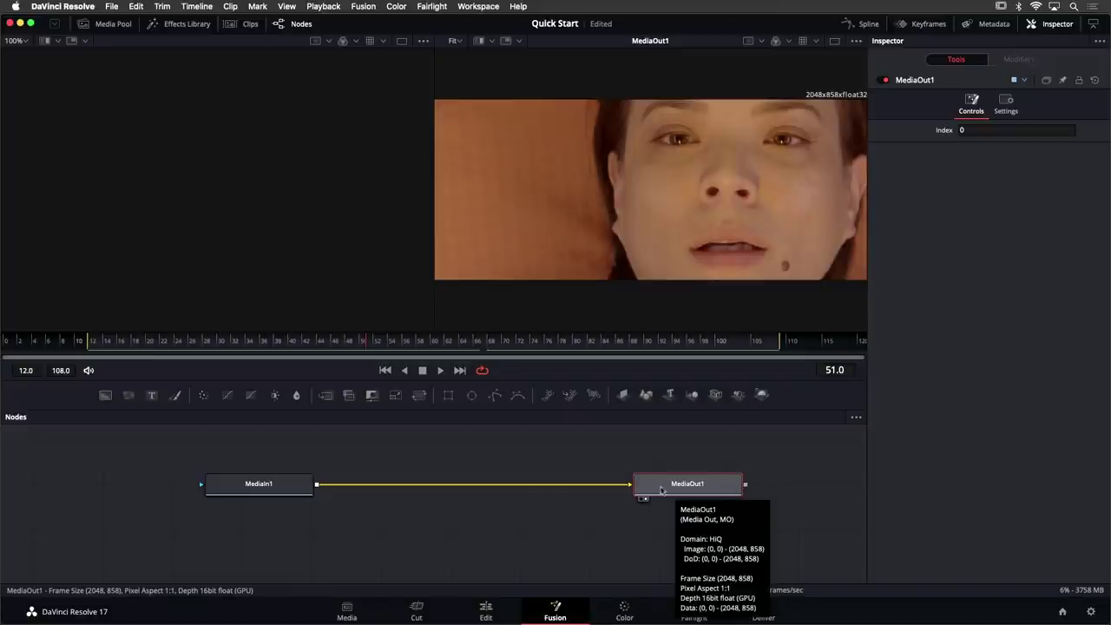
left_click_drag(260, 485, 219, 484)
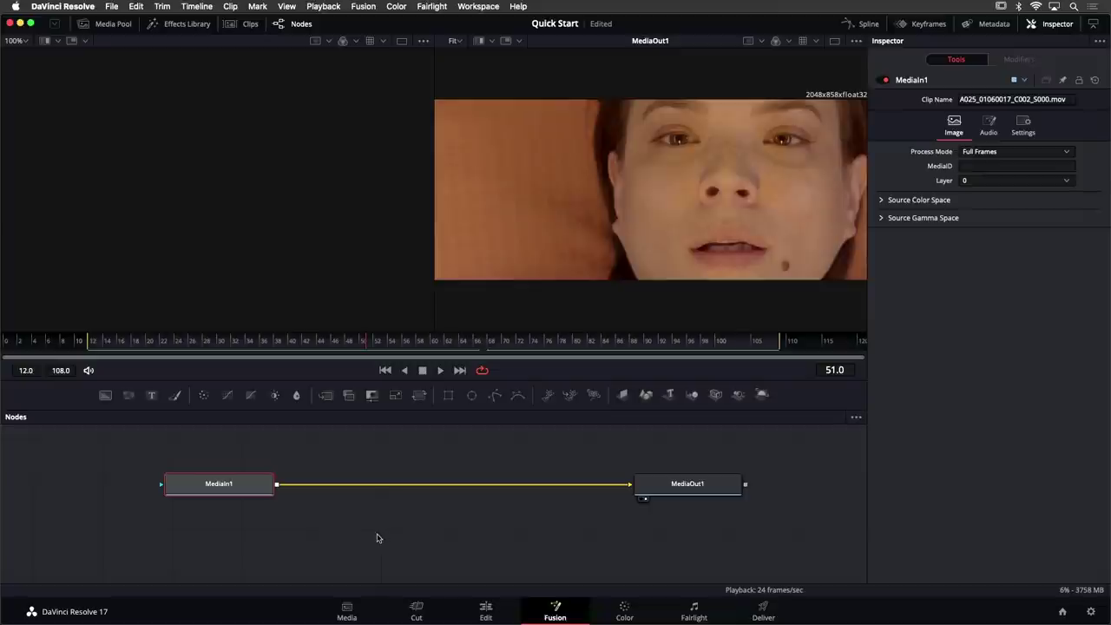
scroll(222, 491, "up", 2)
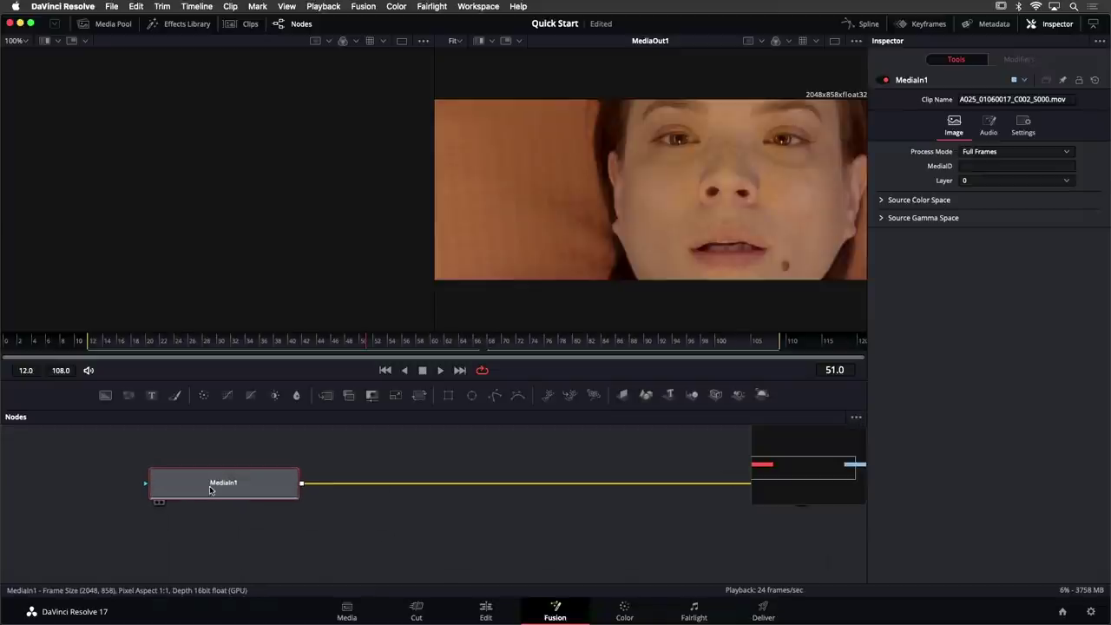
left_click_drag(236, 460, 361, 453)
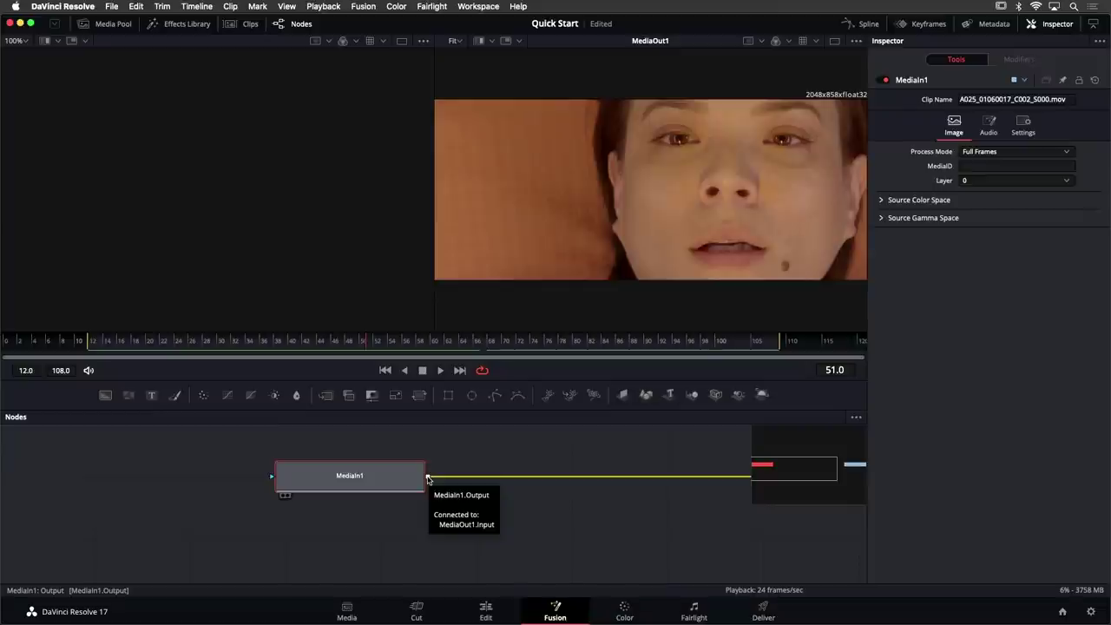
scroll(633, 509, "right", 10)
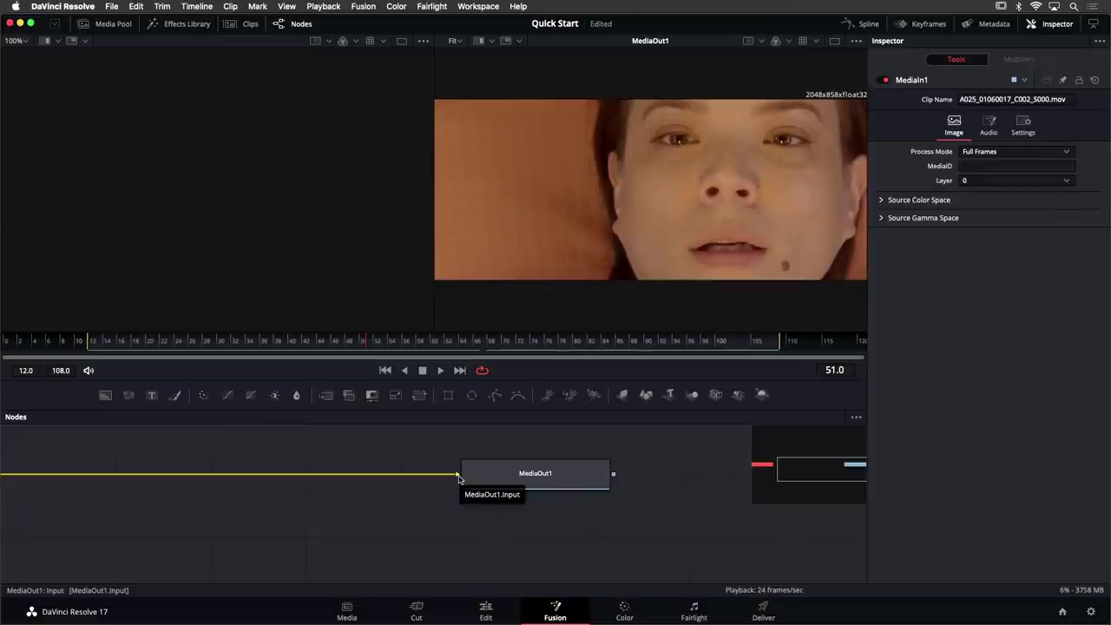
scroll(246, 498, "left", 5)
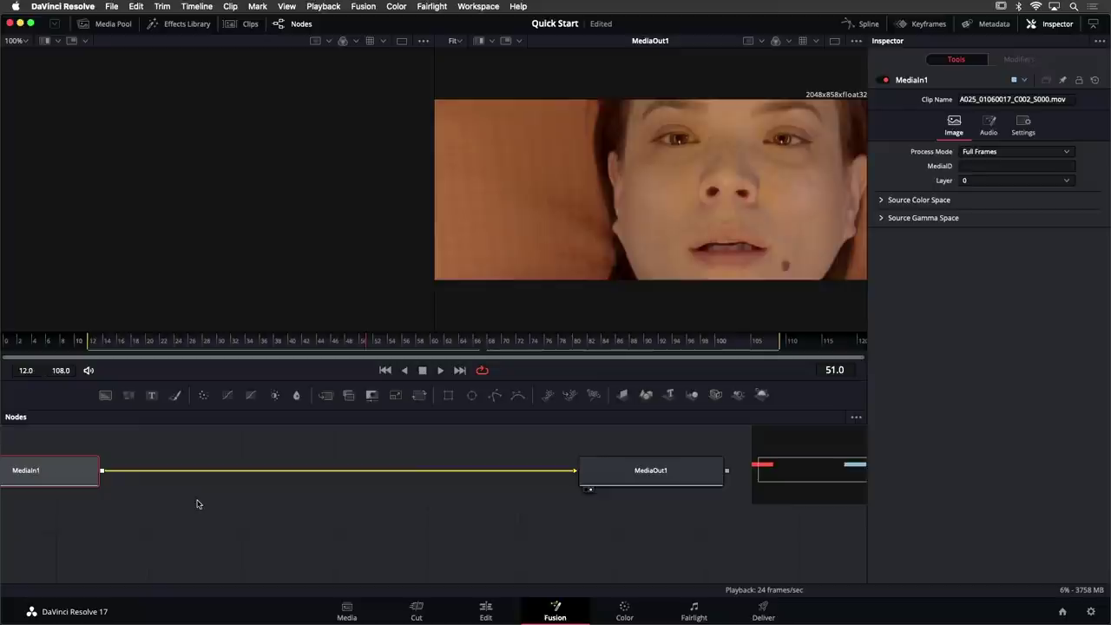
scroll(148, 471, "left", 3)
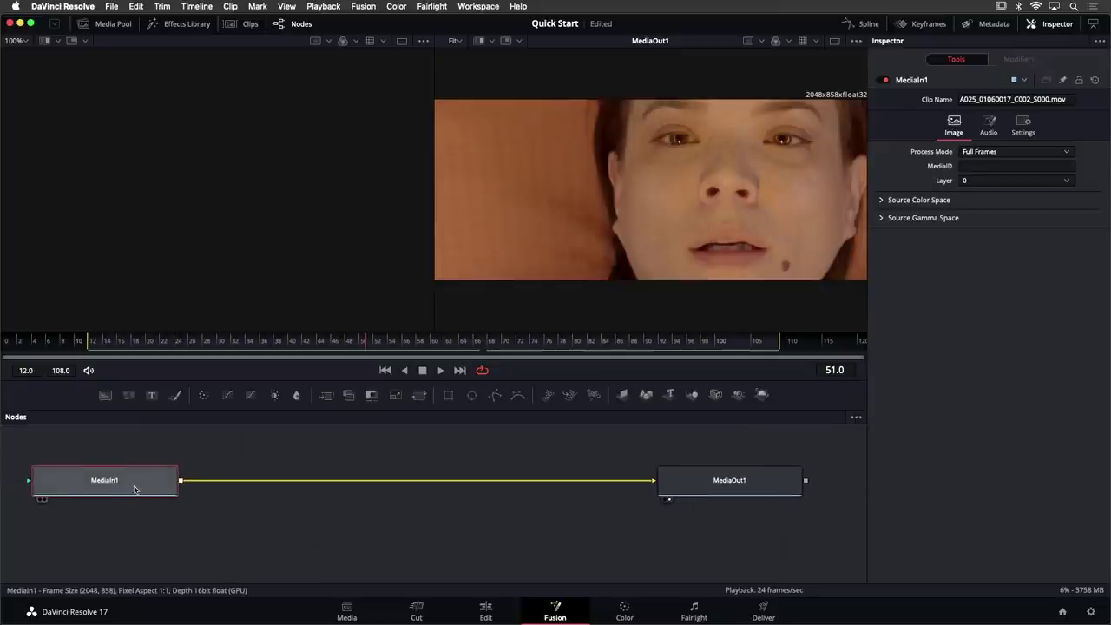
left_click_drag(135, 489, 138, 489)
Nudge MediaOut1 slightly left, select it, and save the project
left_click_drag(770, 492, 755, 502)
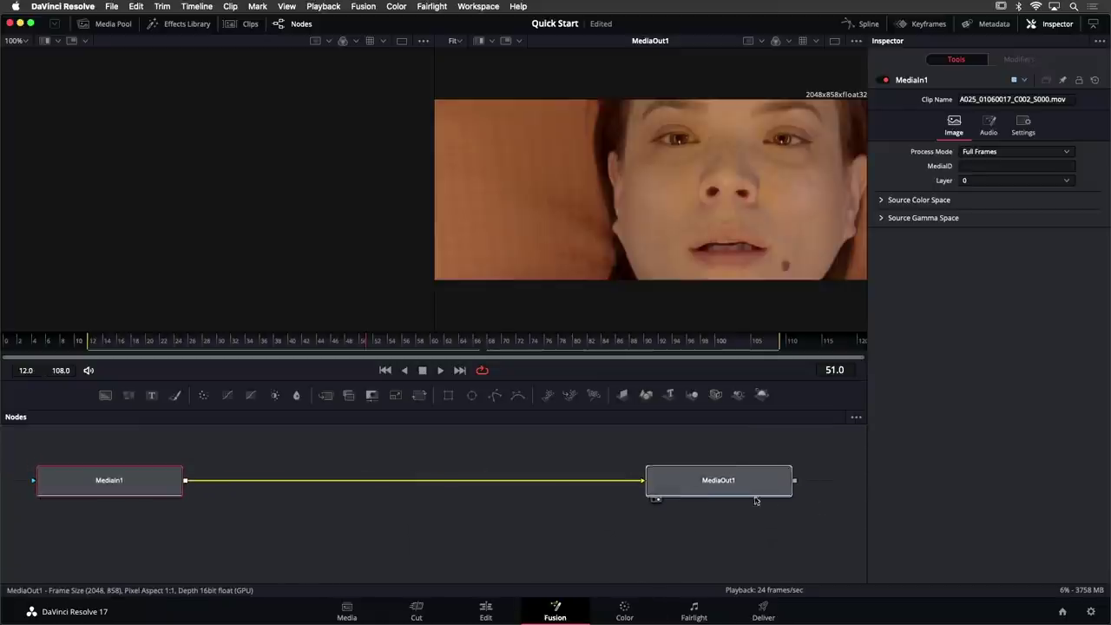
left_click(752, 500)
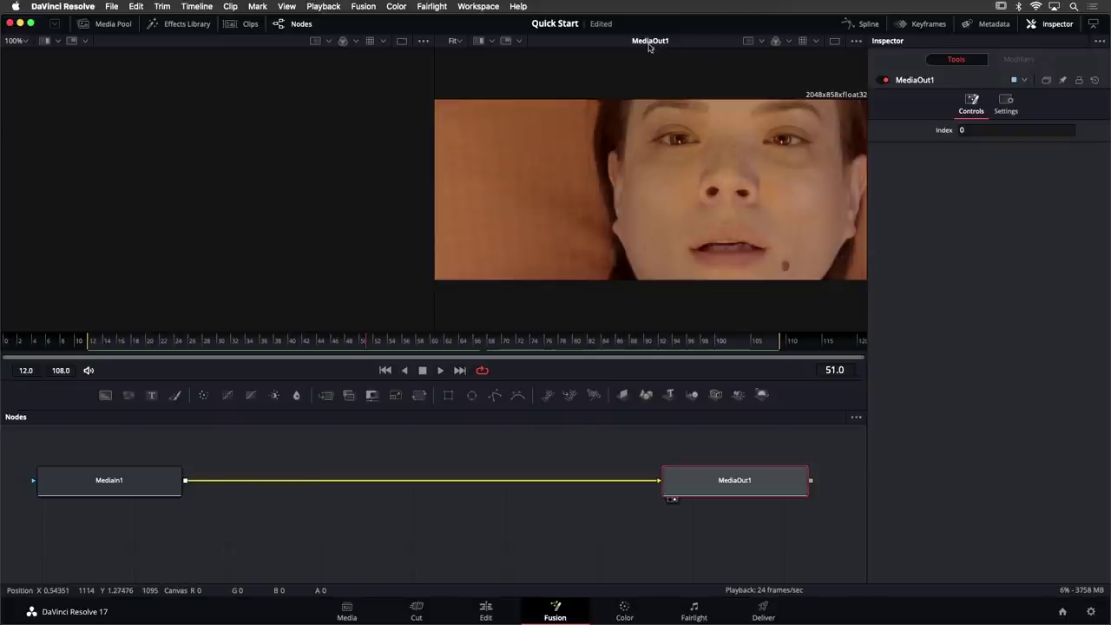
key("super+s")
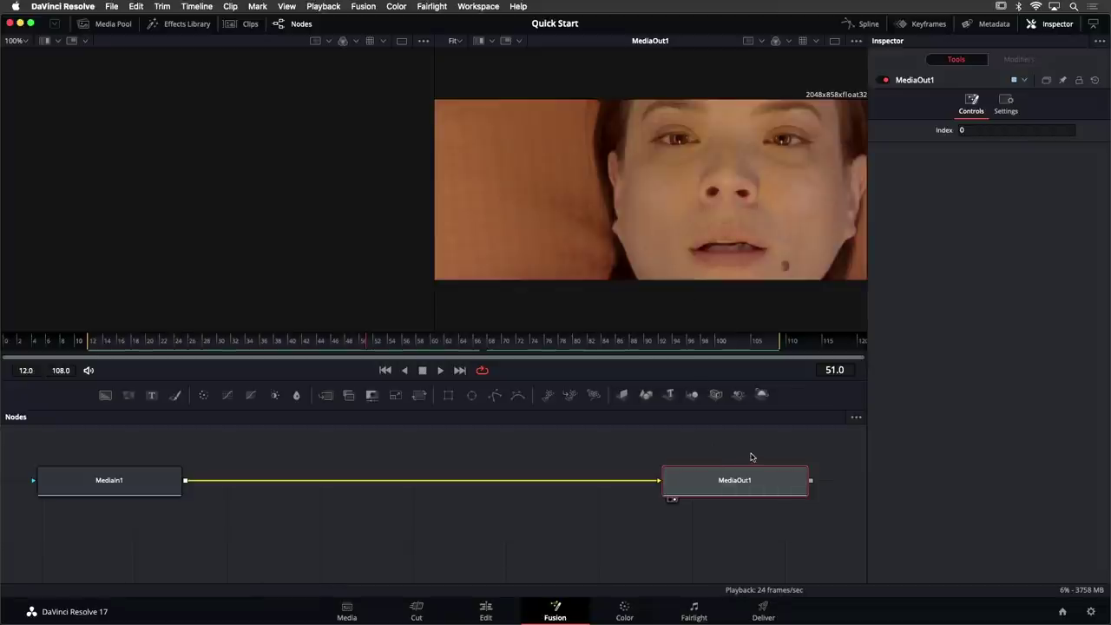
Bring MediaIn1 back into view and display it in the left viewer
left_click_drag(752, 456, 646, 449)
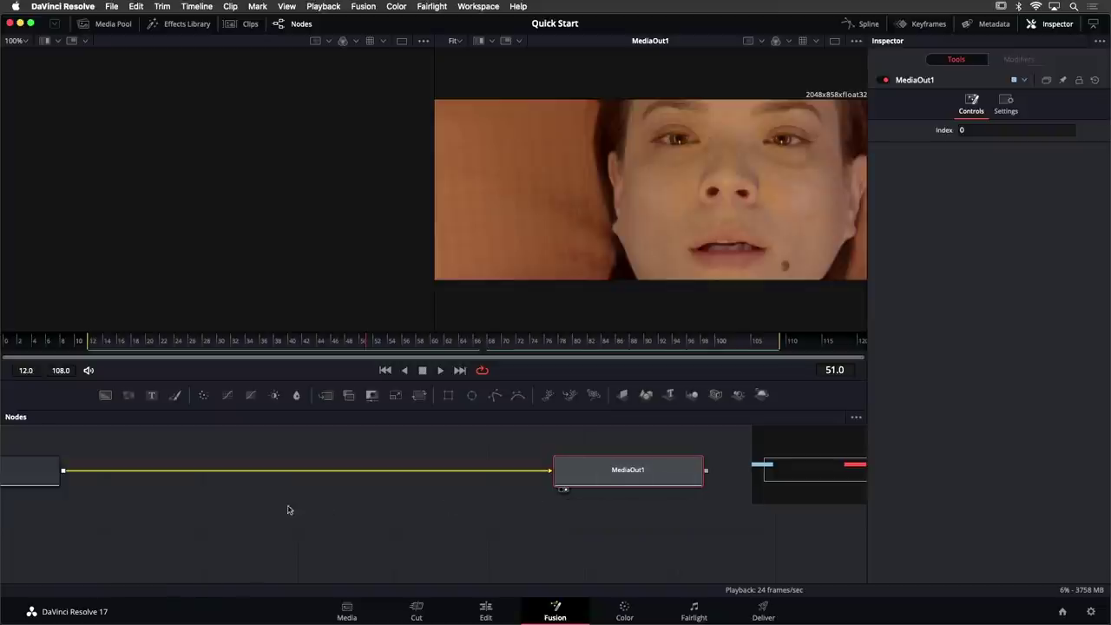
left_click_drag(287, 509, 444, 513)
left_click(219, 484)
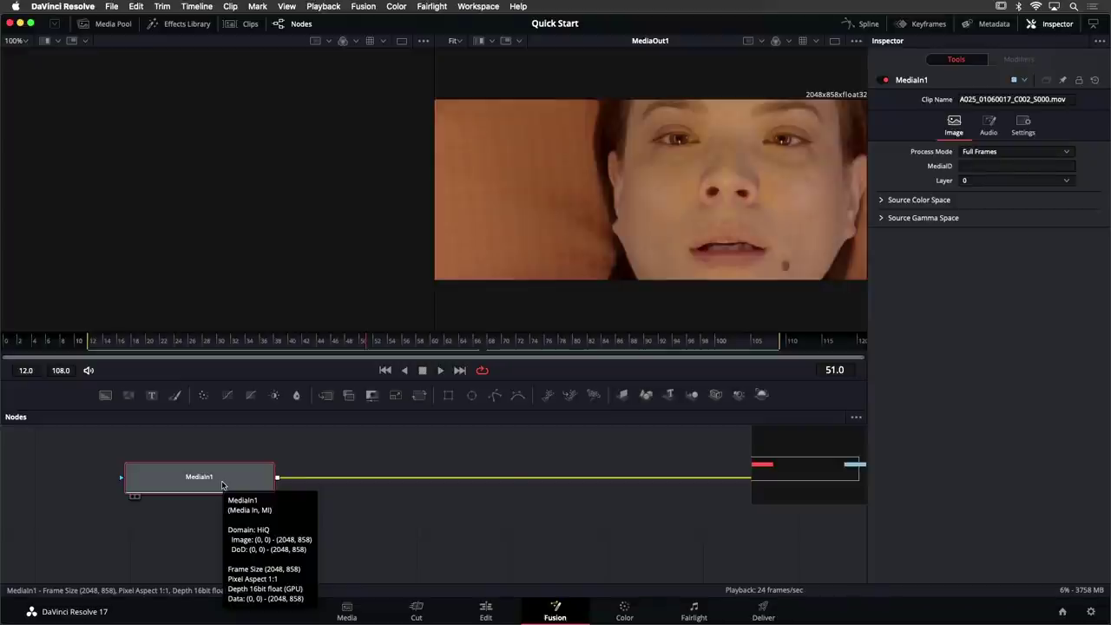
key("1")
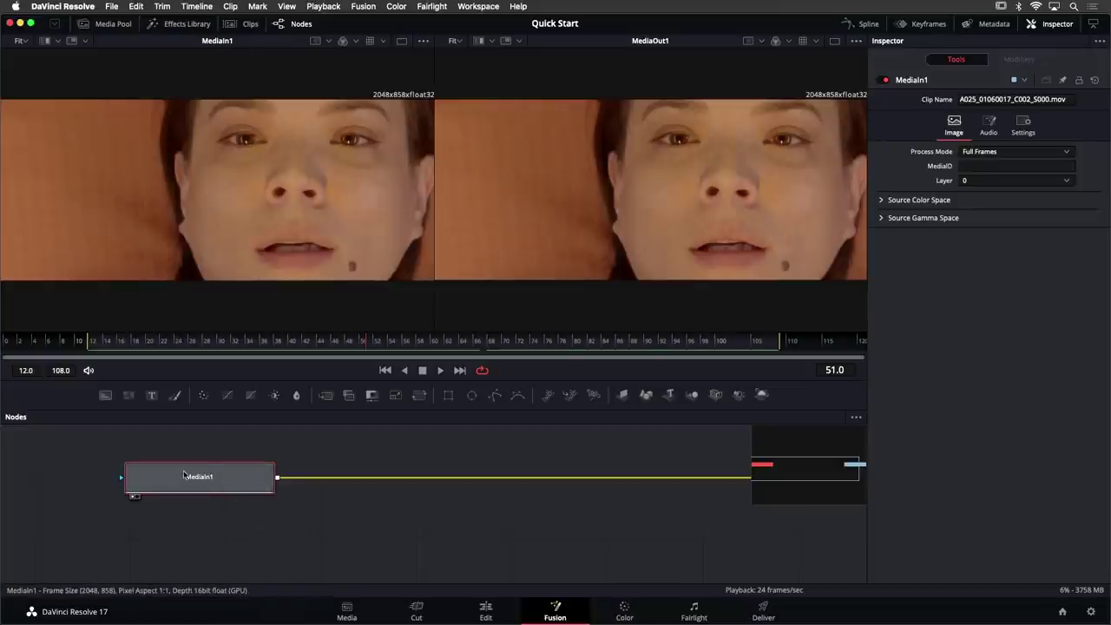
Nudge MediaIn1 right and fit MediaIn1 and MediaOut1 into the node graph view
left_click_drag(190, 480, 194, 481)
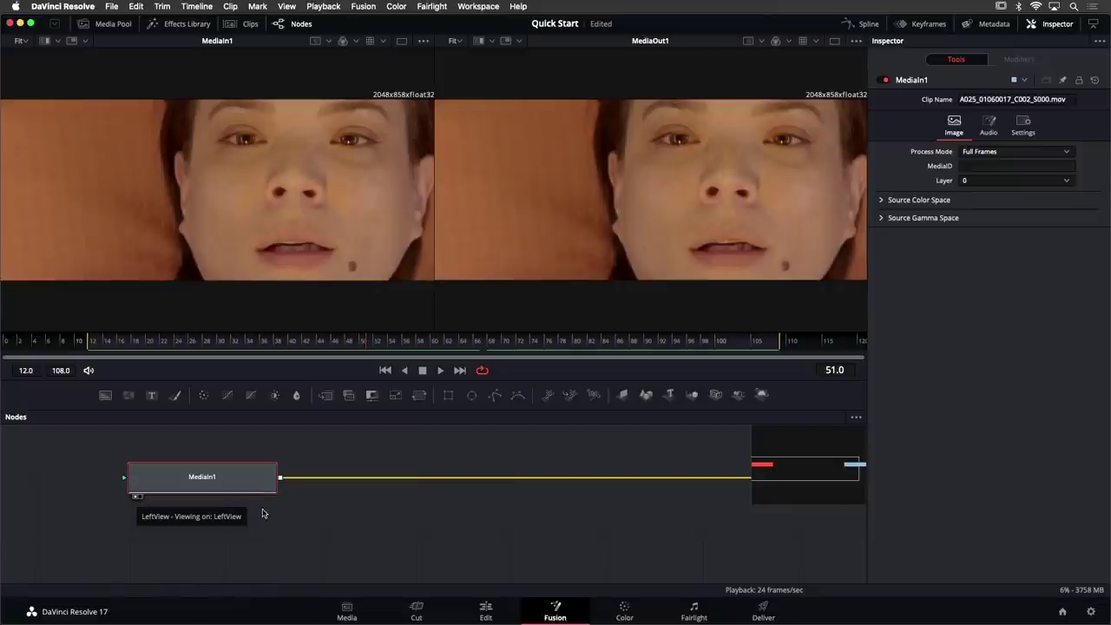
key("ctrl+f")
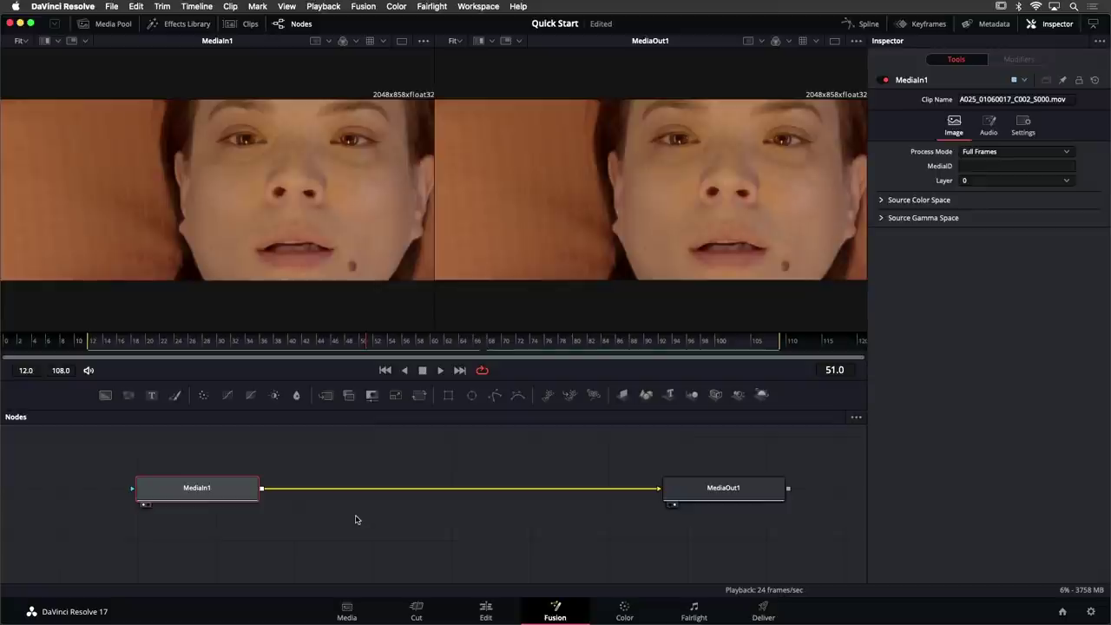
Rename the MediaIn1 node to 'ACTRESS' through the Rename Tool dialog
right_click(209, 489)
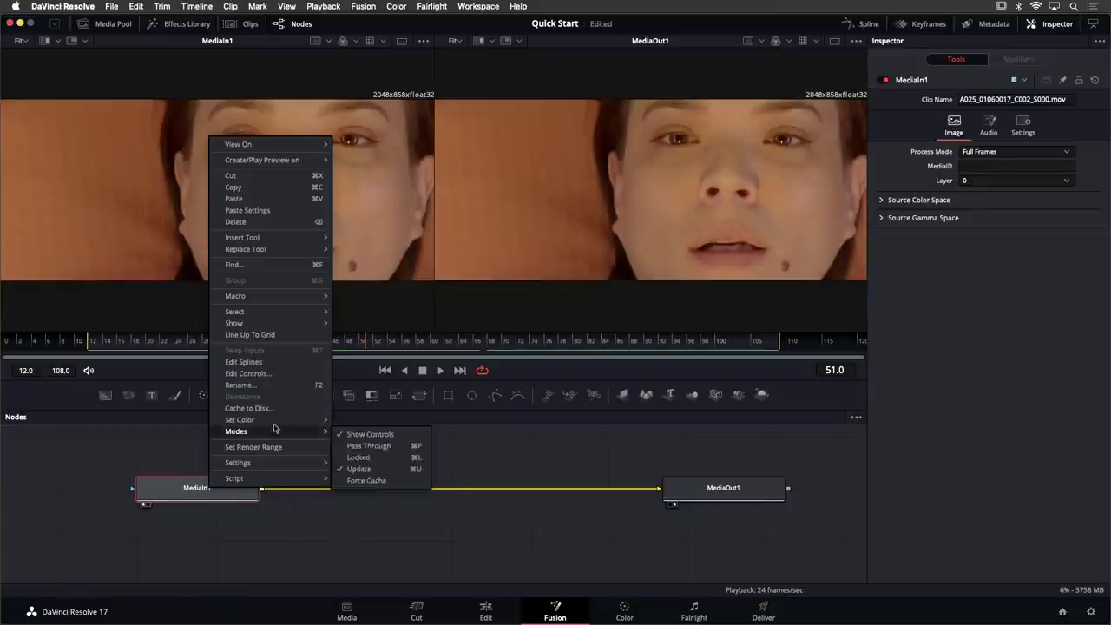
left_click(265, 388)
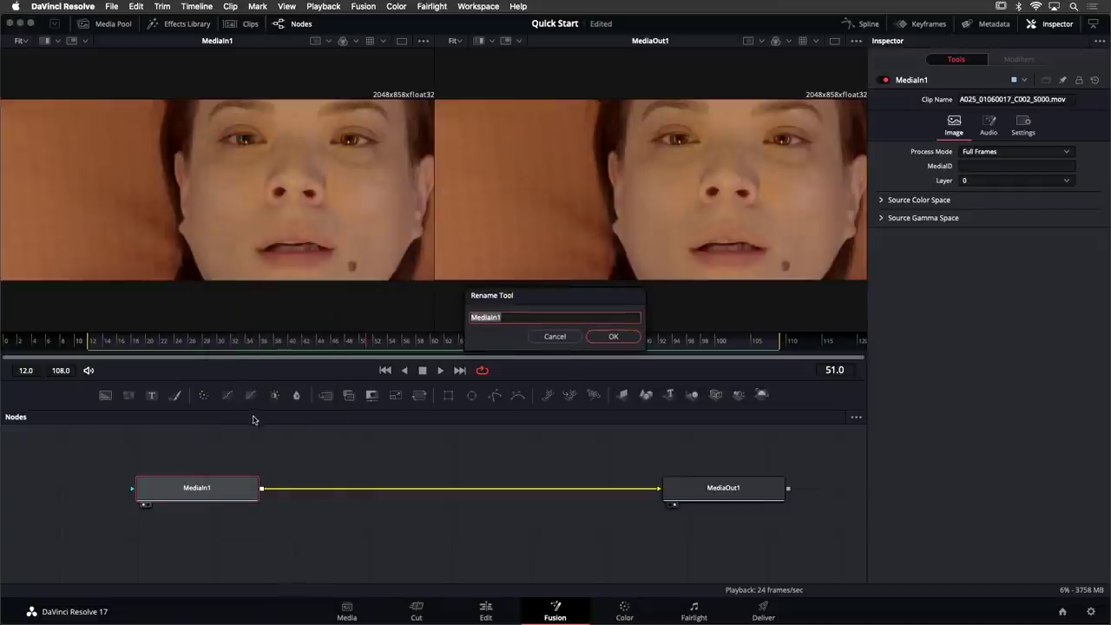
left_click_drag(512, 300, 411, 293)
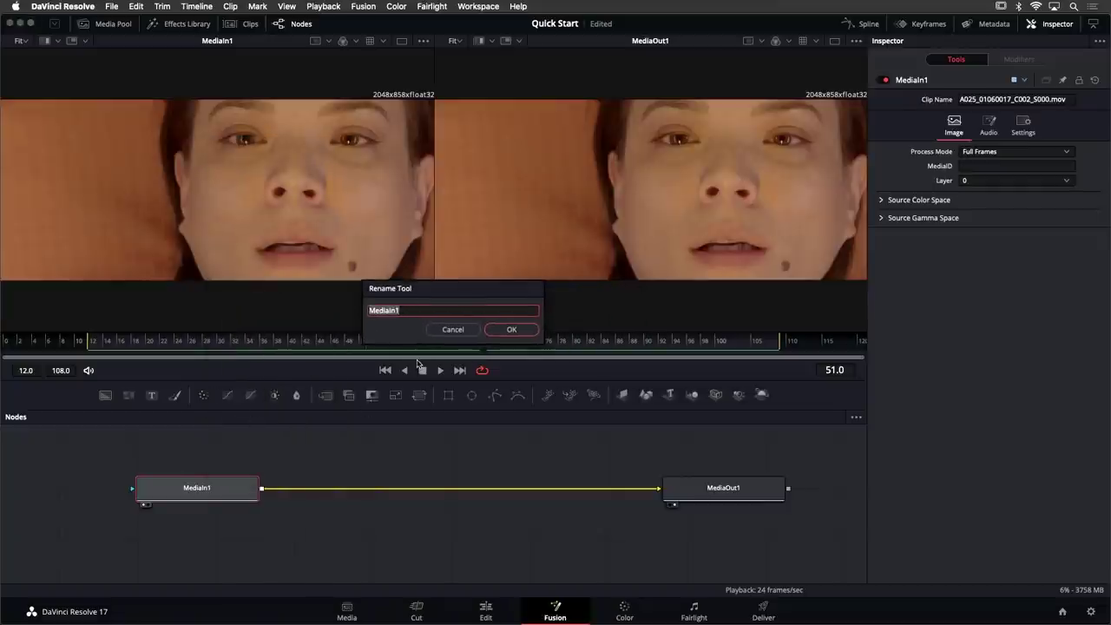
type("ACTRESS")
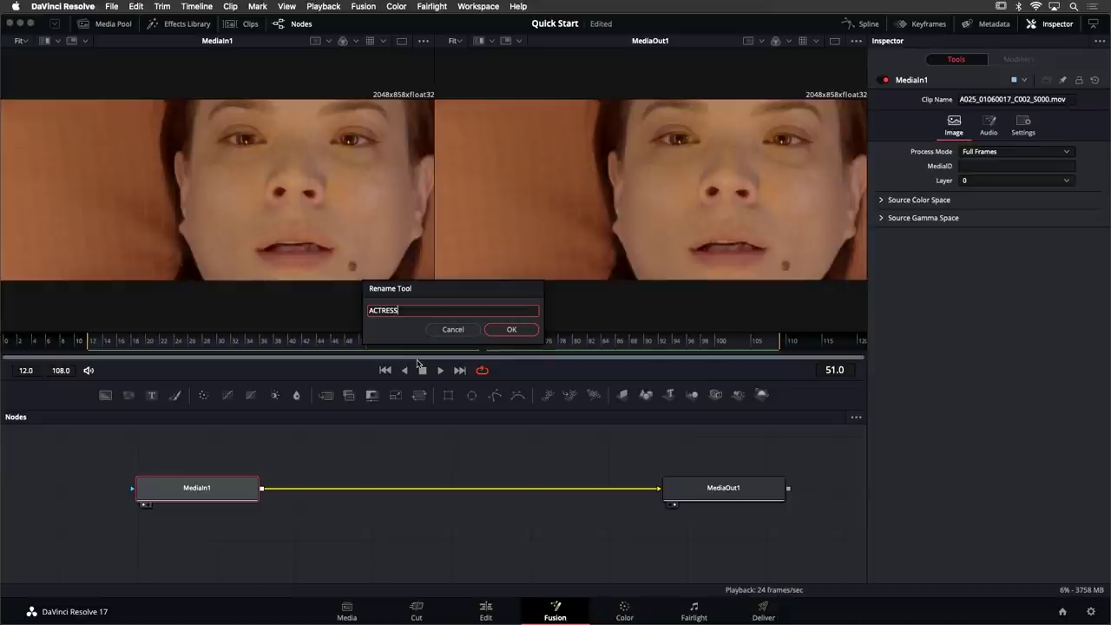
key("Return")
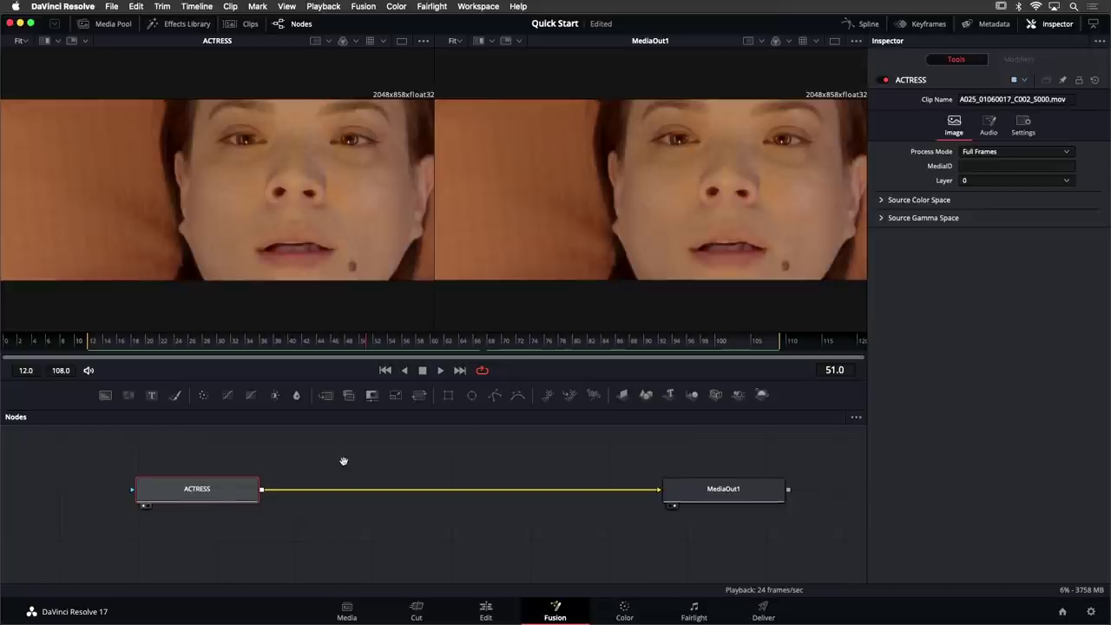
Insert a Color Corrector between ACTRESS and MediaOut1, tidy the nodes, and select ColorCorrector1
left_click_drag(342, 461, 305, 471)
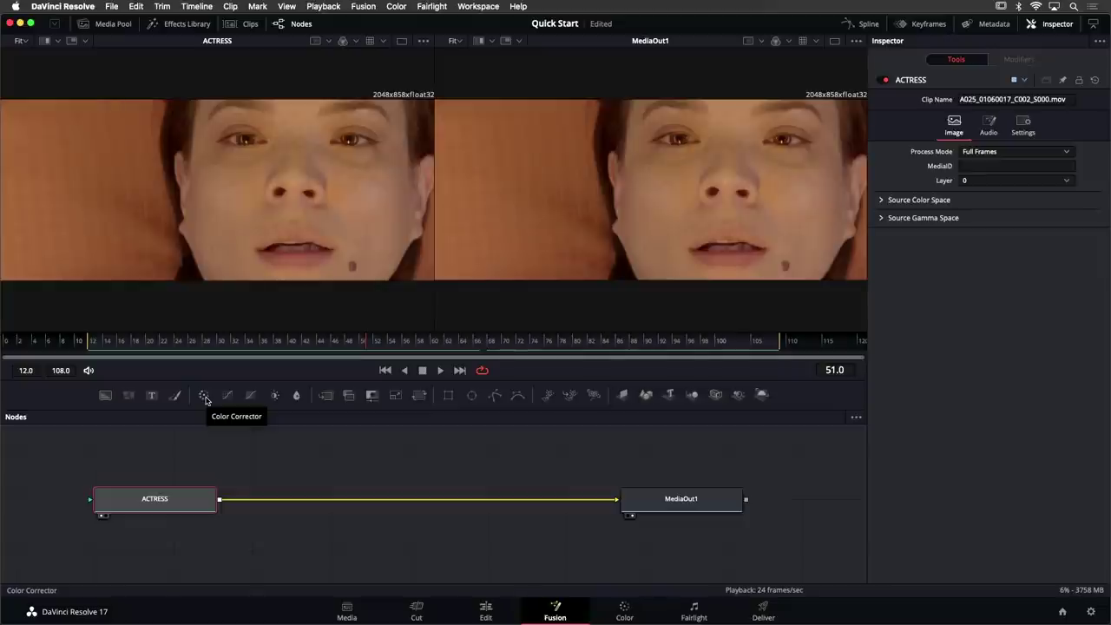
left_click_drag(206, 399, 344, 503)
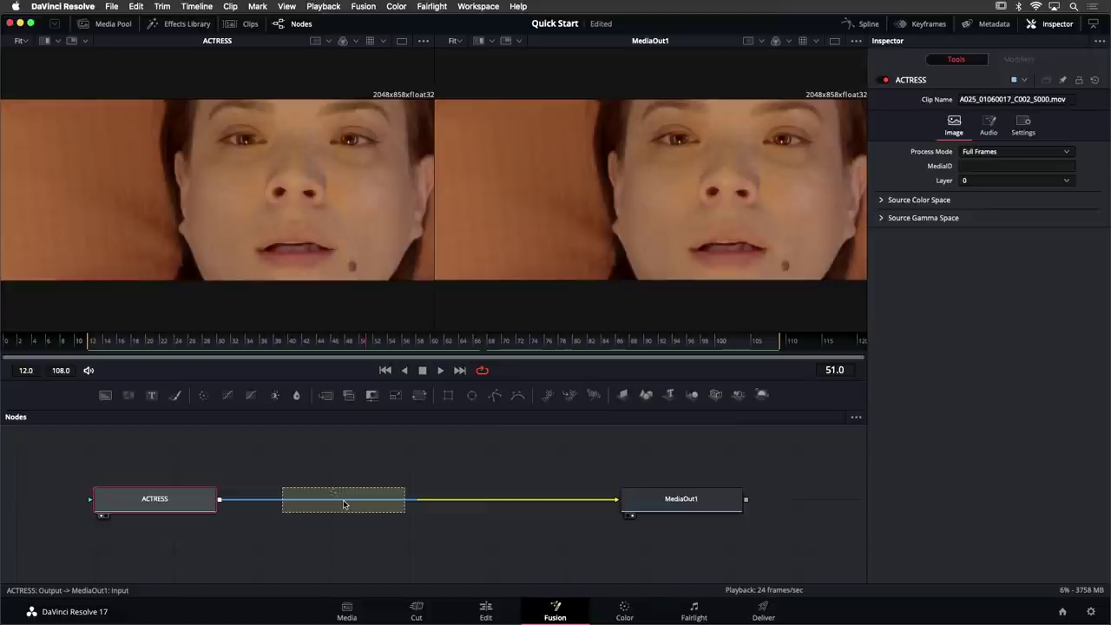
left_click_drag(344, 504, 344, 504)
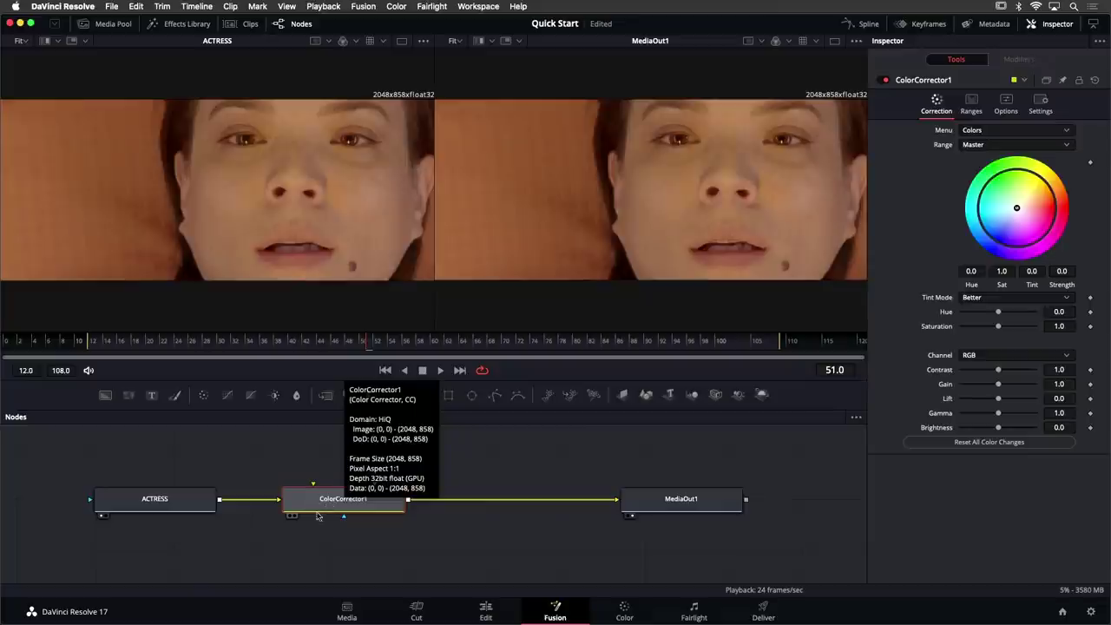
mouse_move(320, 508)
left_mouse_down()
mouse_move(335, 455)
mouse_move(330, 485)
mouse_move(347, 490)
mouse_move(321, 492)
left_mouse_up()
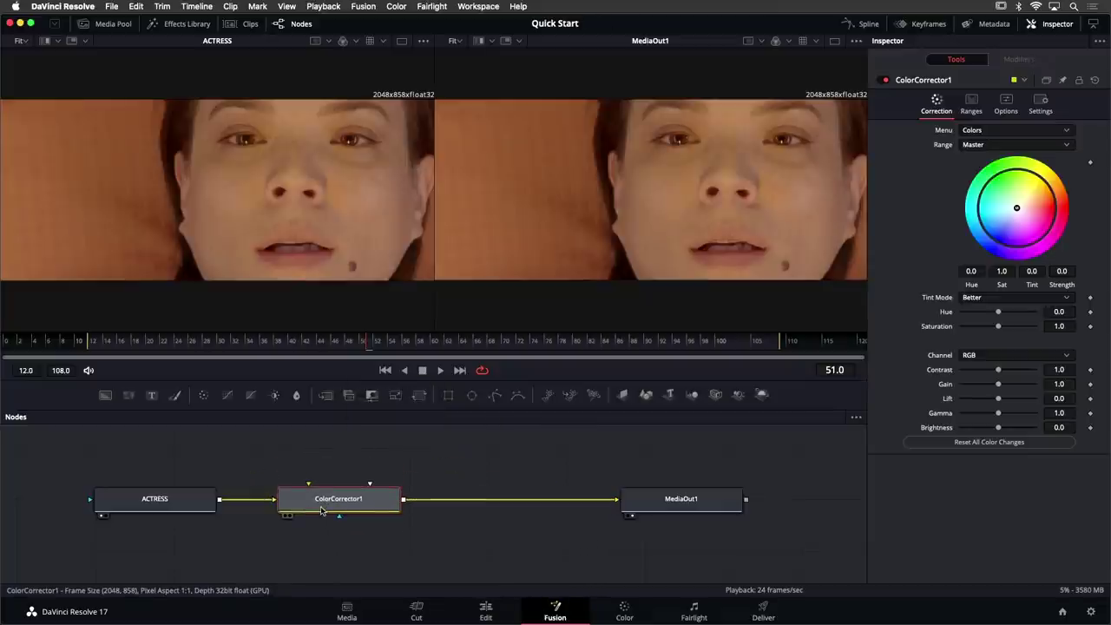
scroll(169, 499, "up", 2)
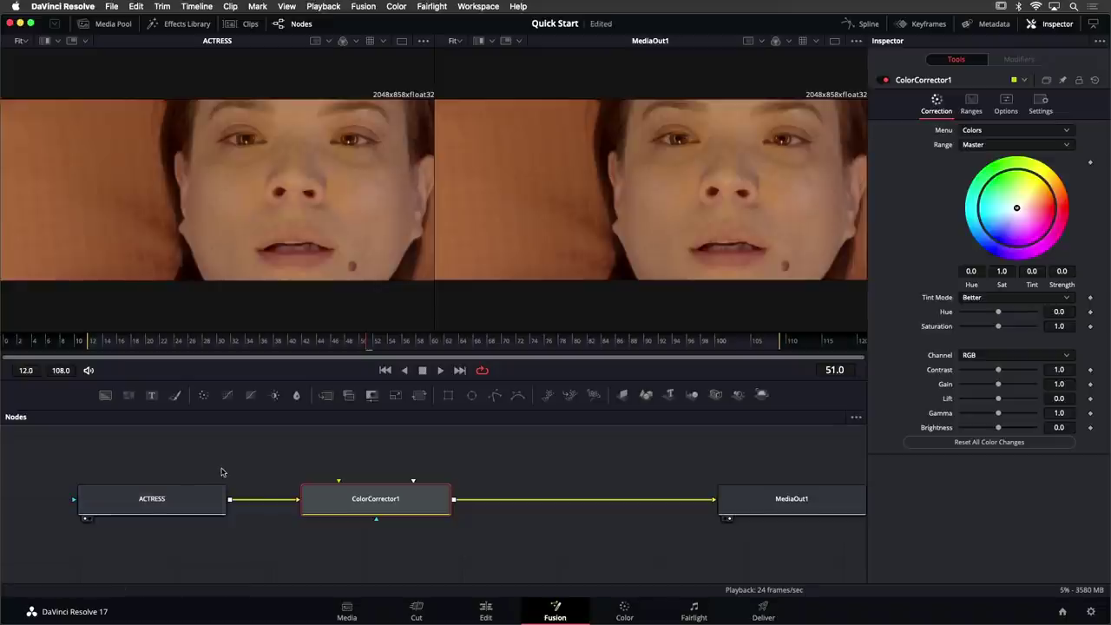
left_click_drag(217, 508, 201, 508)
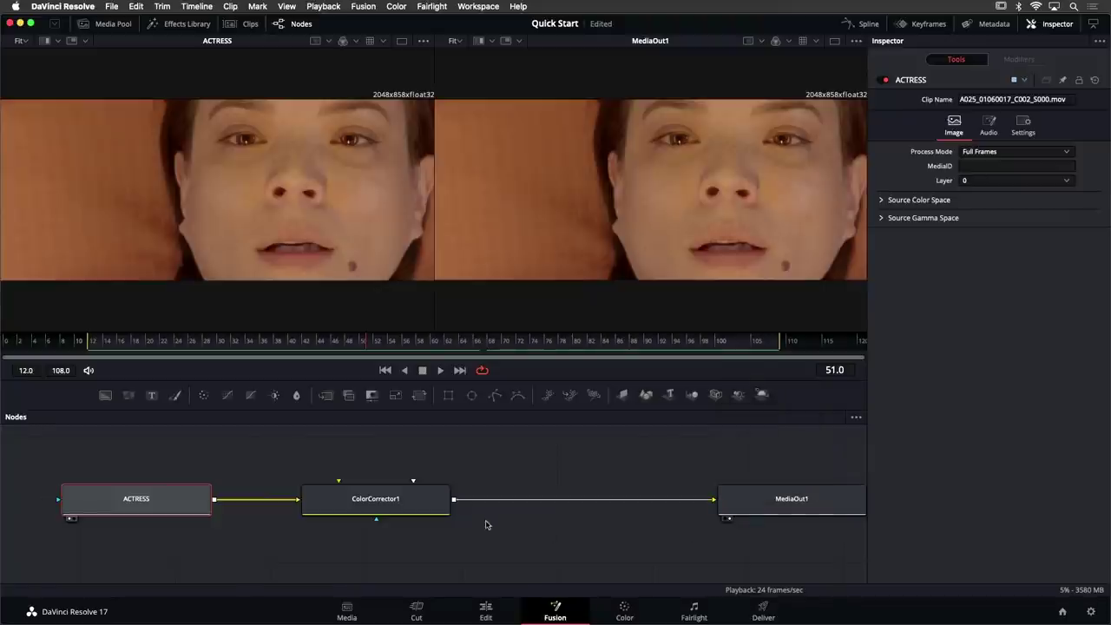
left_click(397, 508)
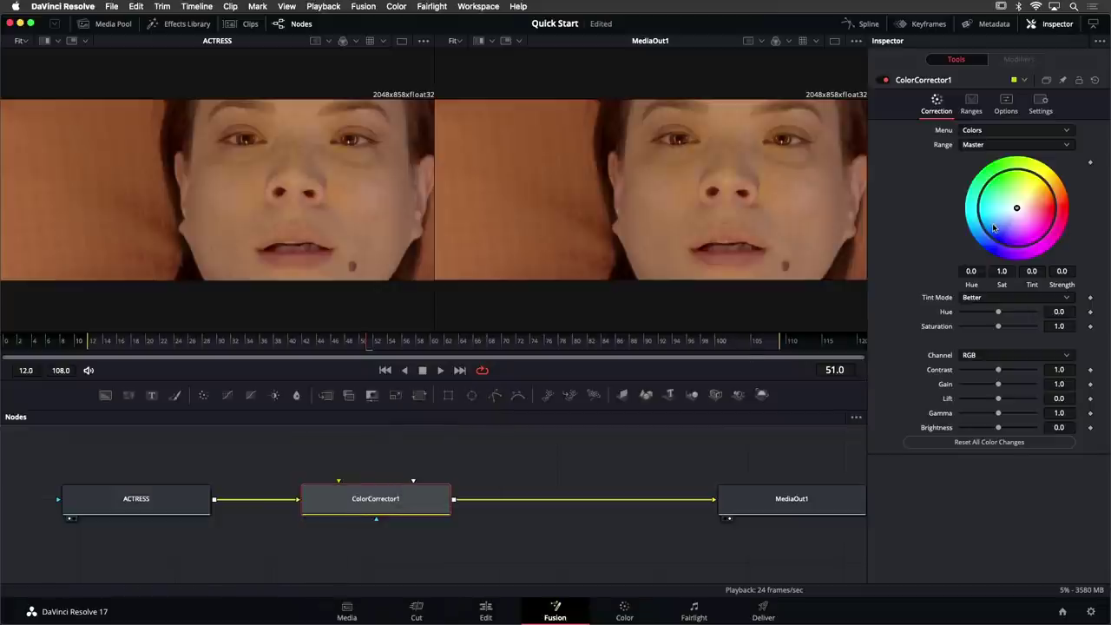
Drag the colour wheel centre to tint ColorCorrector1 deep red, comparing against the natural ACTRESS clip
left_click_drag(1018, 208, 1092, 215)
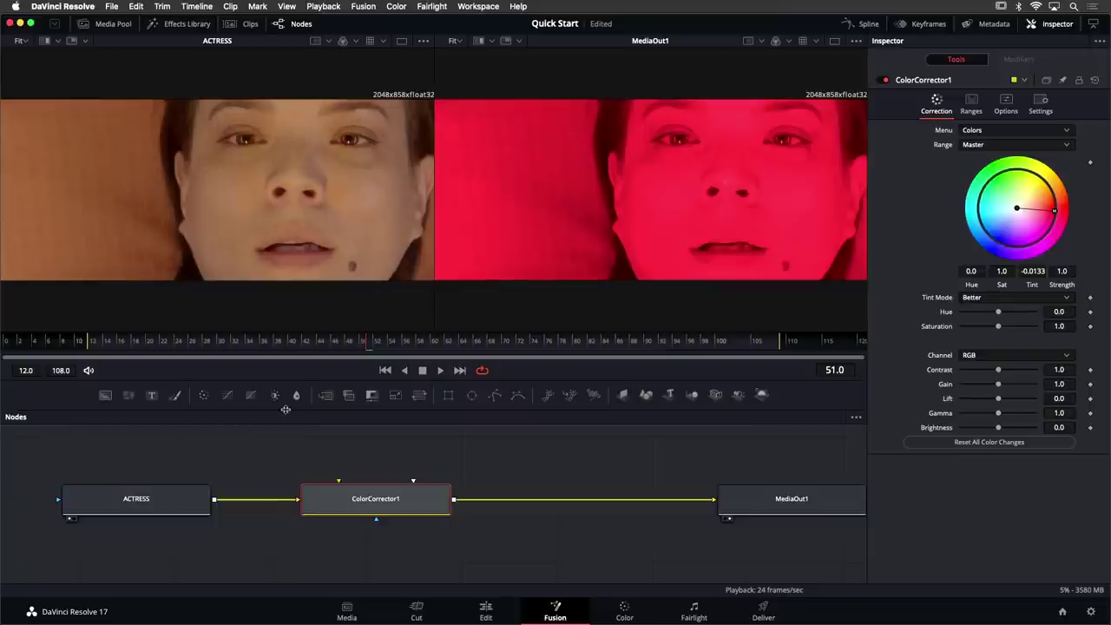
left_click(189, 499)
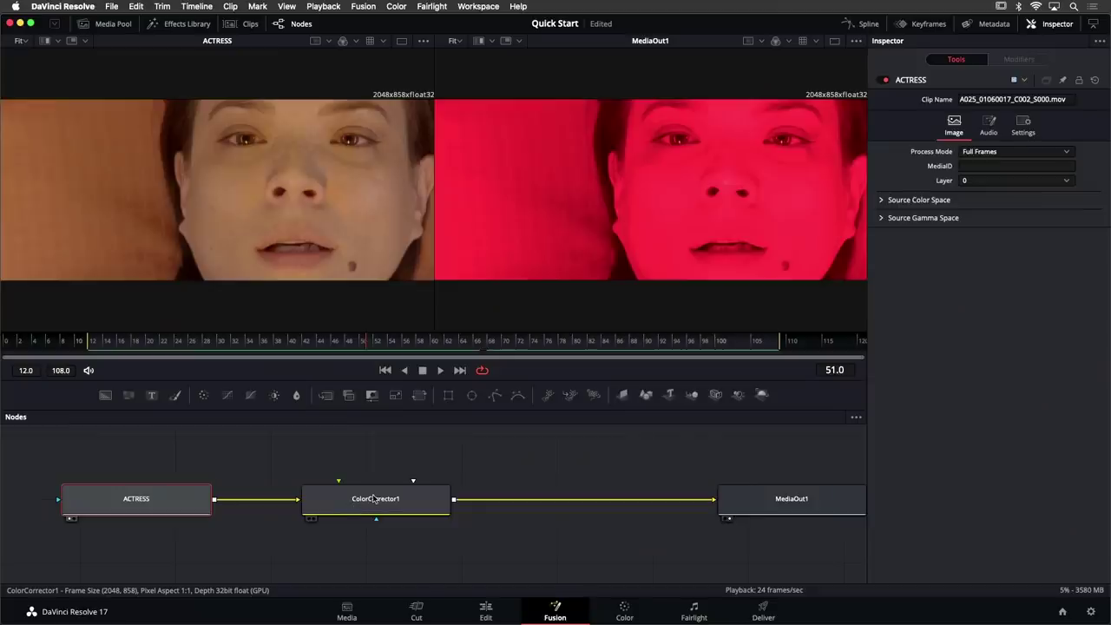
left_click(375, 500)
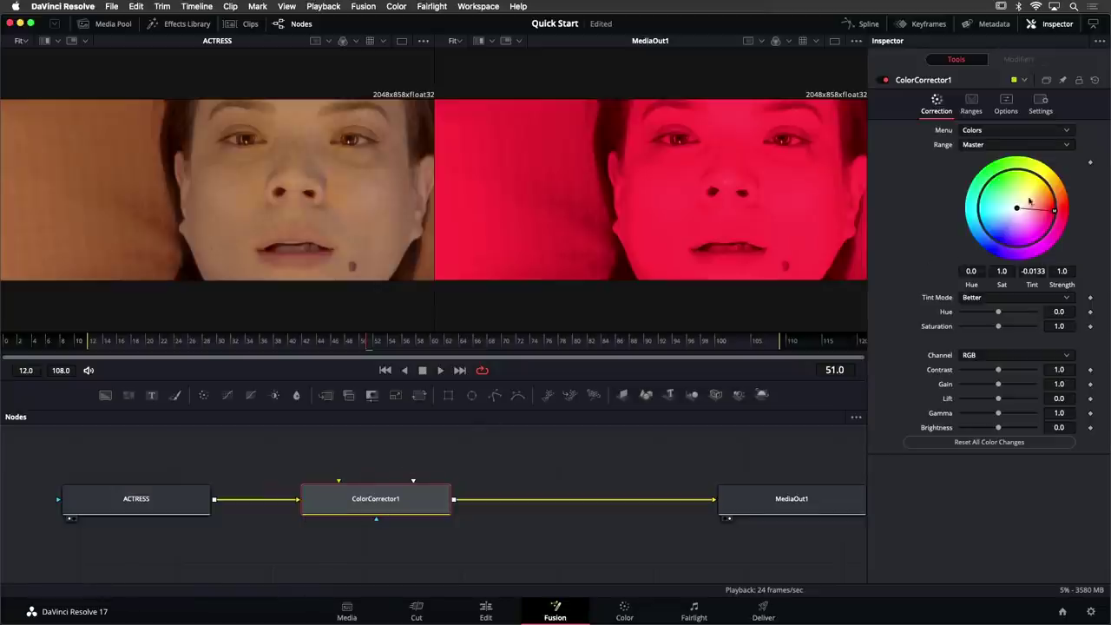
Reset ColorCorrector1, then tint the Shadows range and darken it to Gamma 0.56
left_click(1097, 81)
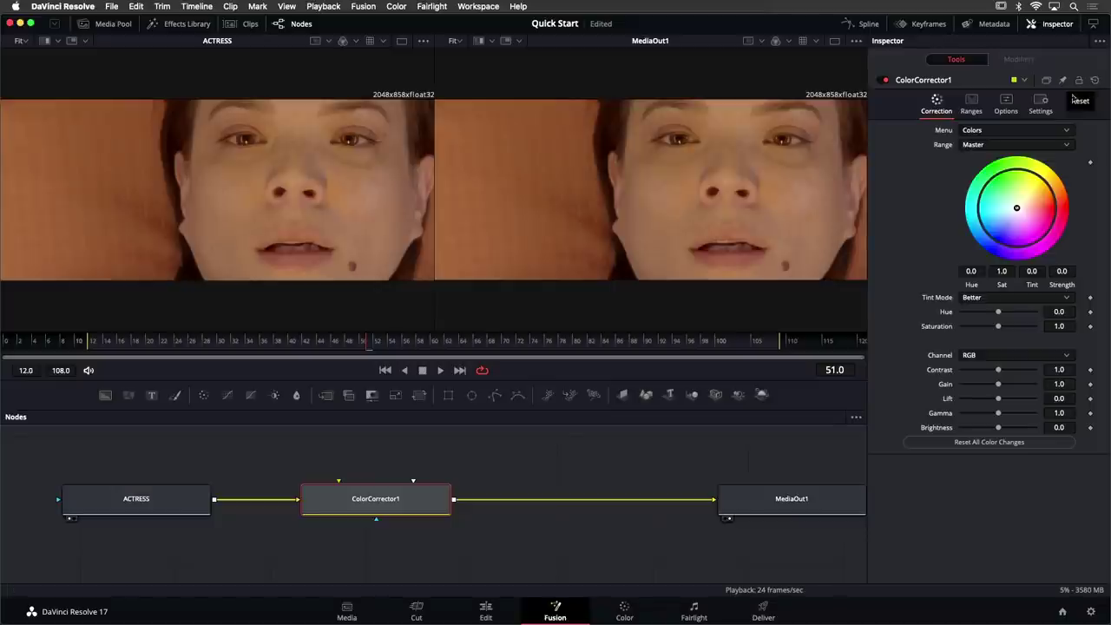
left_click(1011, 148)
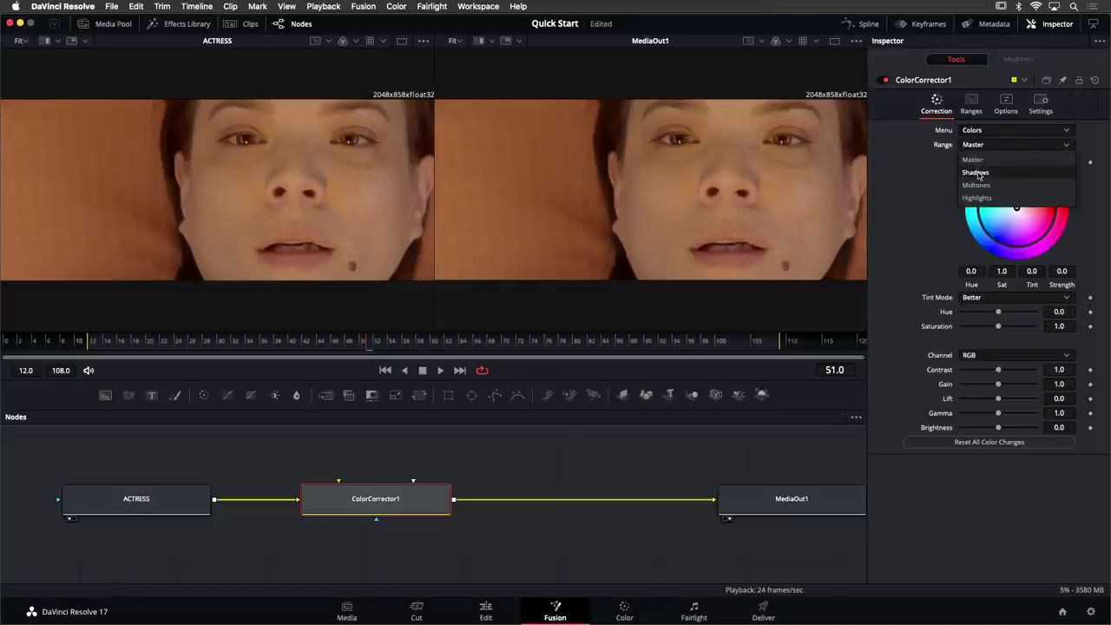
left_click(977, 173)
left_click_drag(1017, 208, 1005, 217)
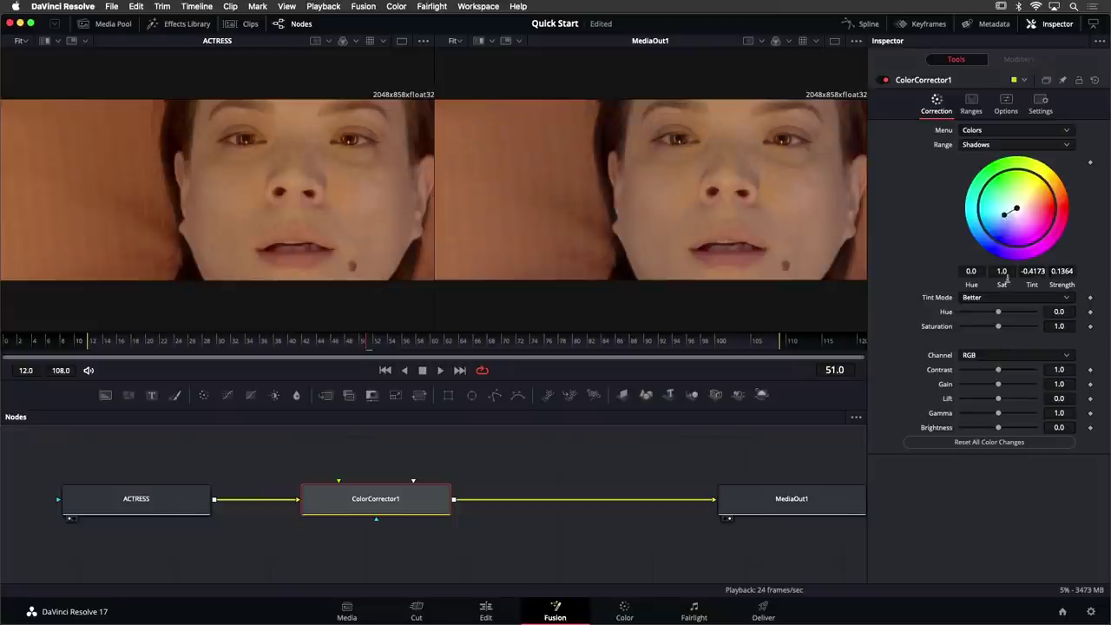
left_click_drag(999, 414, 981, 416)
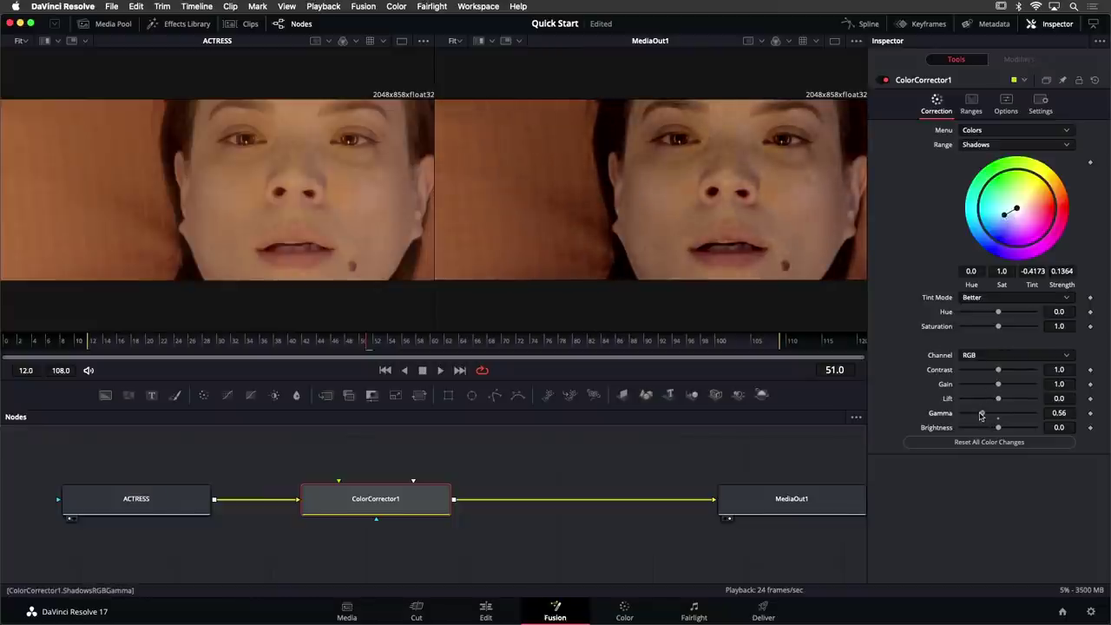
Give the Midtones range a slight tint and darken it to Gamma 0.63
left_click(988, 146)
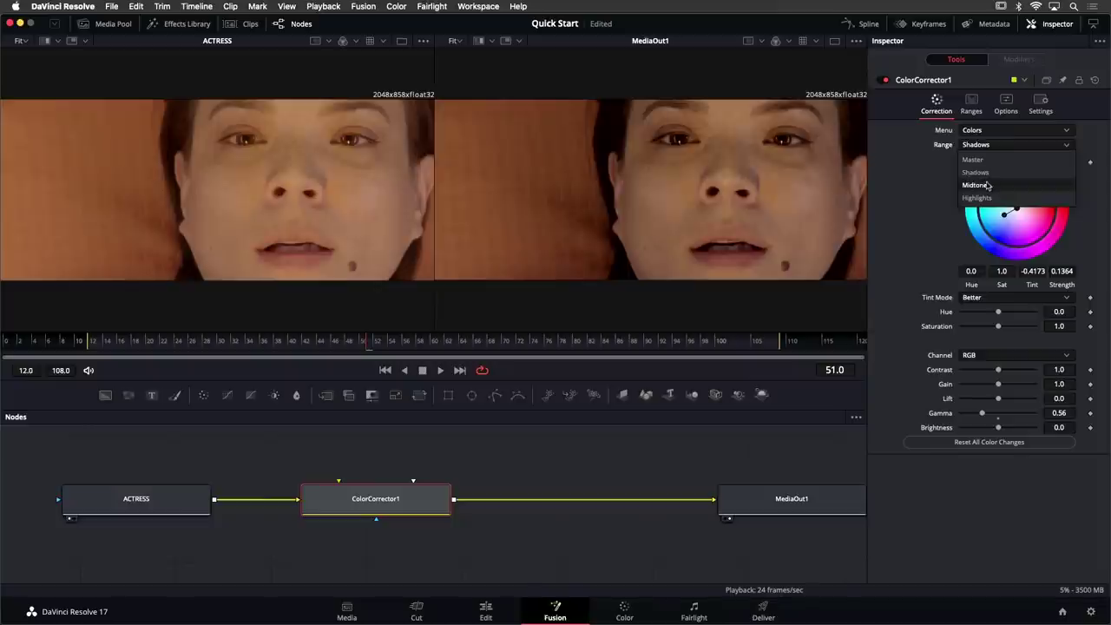
left_click(981, 185)
left_click_drag(1019, 210, 1009, 216)
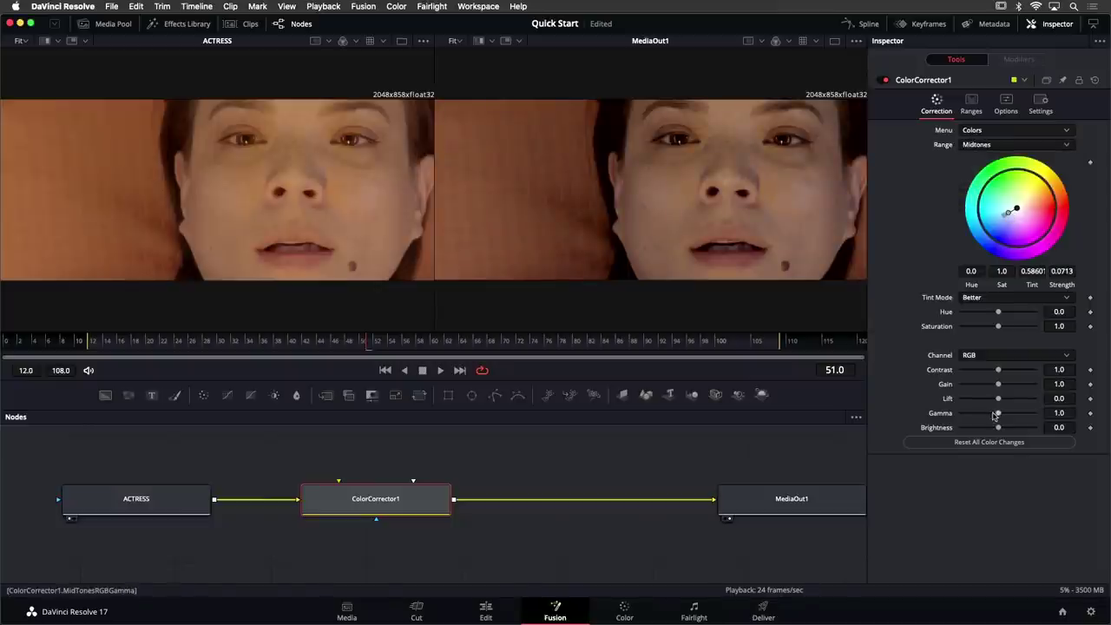
left_click_drag(999, 414, 985, 418)
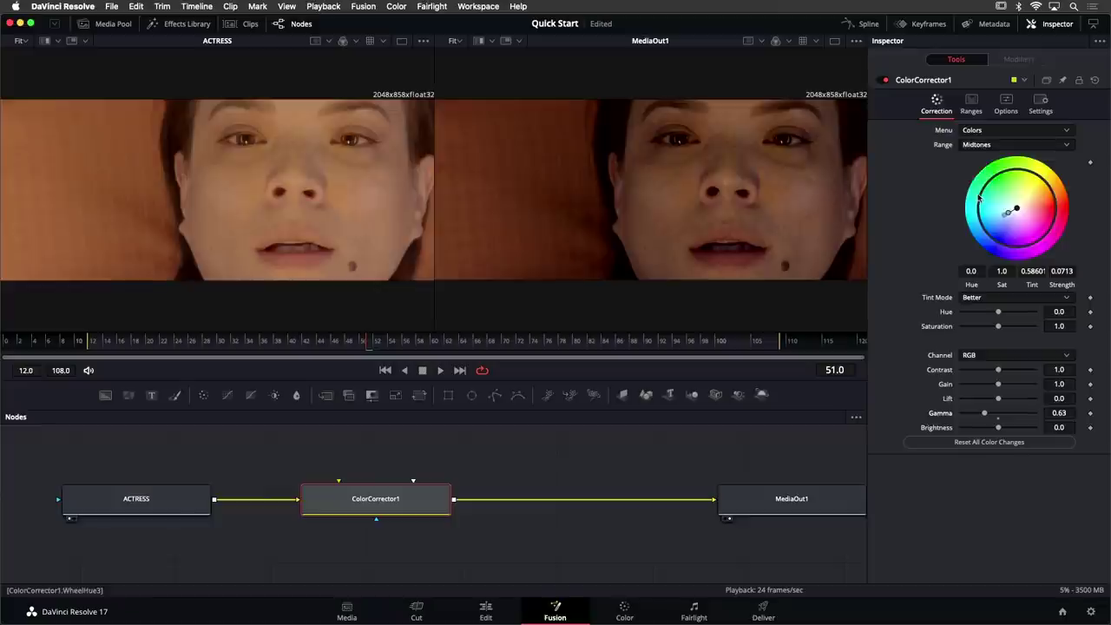
Brighten the Highlights range with RGB Gain 2.59 and shift ColorCorrector1 left
left_click(980, 146)
left_click(977, 198)
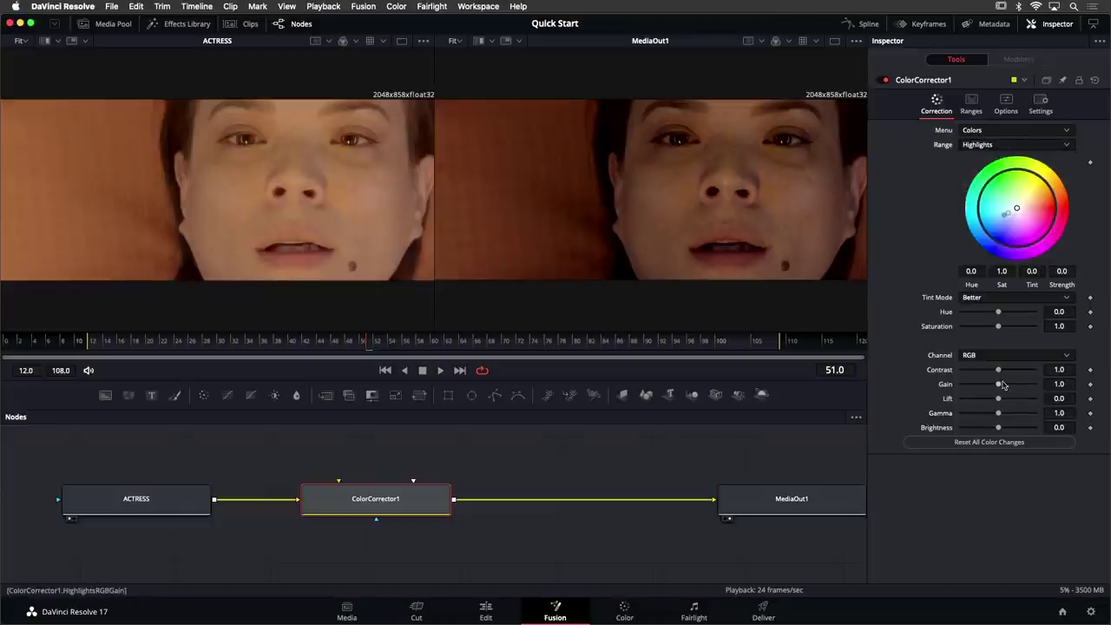
left_click_drag(999, 384, 1015, 389)
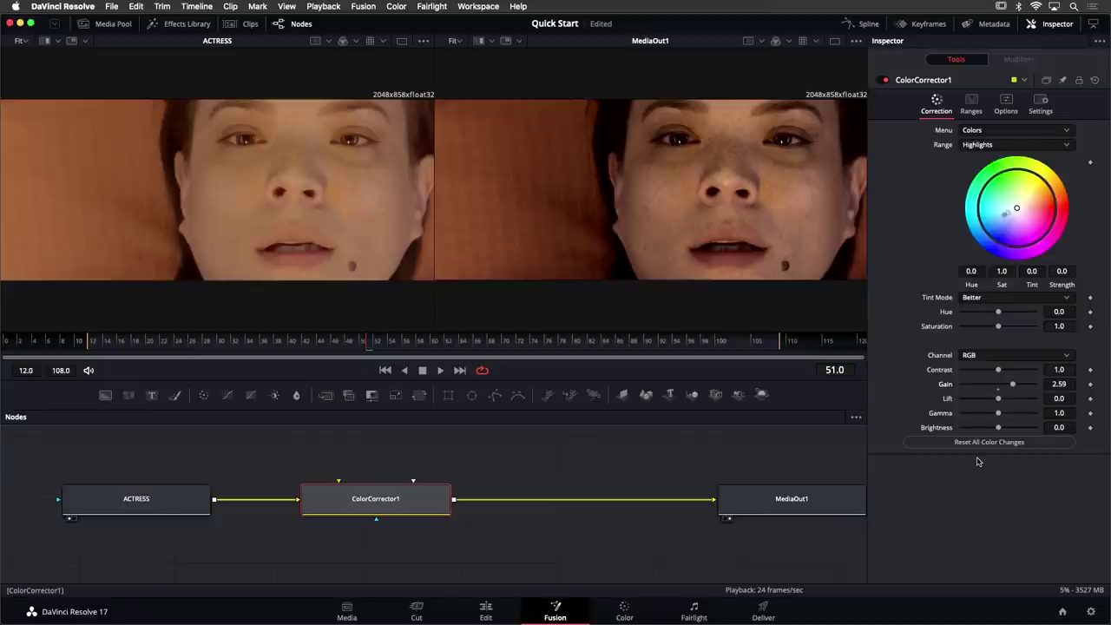
left_click_drag(414, 500, 360, 500)
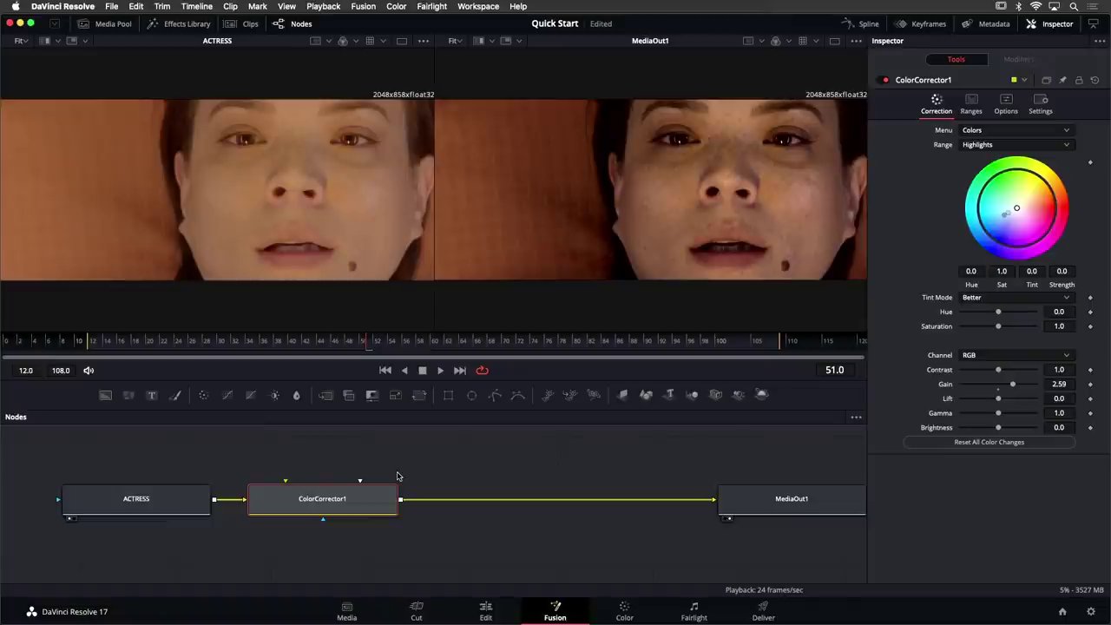
Pan the graph and drop a Brightness/Contrast tool onto the ColorCorrector1→MediaOut1 link
left_click_drag(396, 478, 227, 498)
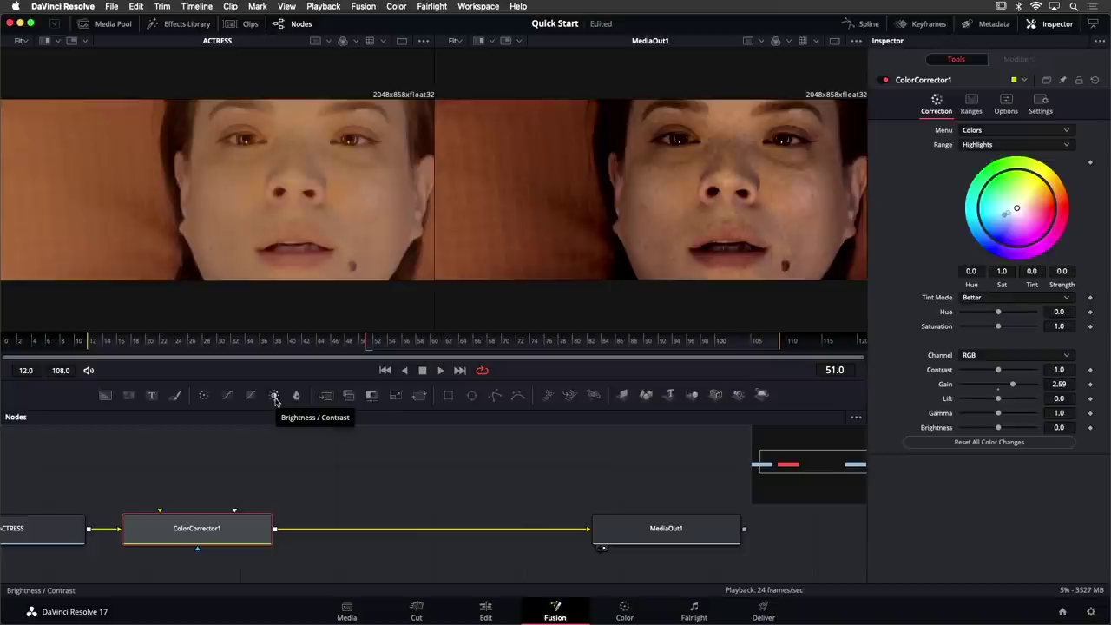
left_click_drag(276, 398, 400, 532)
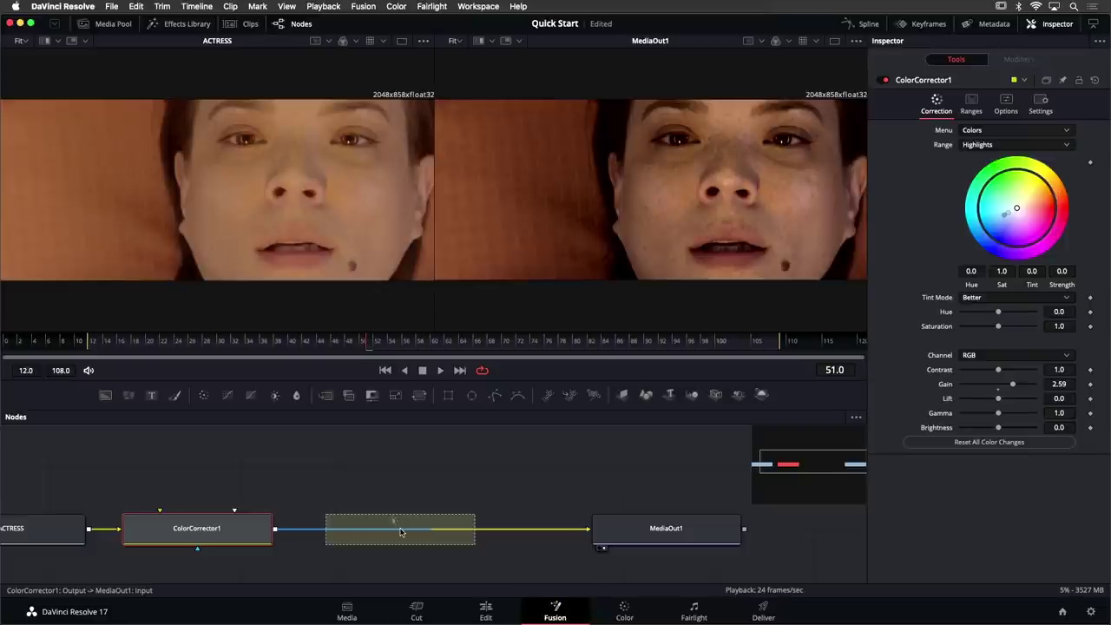
mouse_move(400, 532)
left_mouse_down()
mouse_move(395, 565)
mouse_move(392, 514)
mouse_move(393, 532)
left_mouse_up()
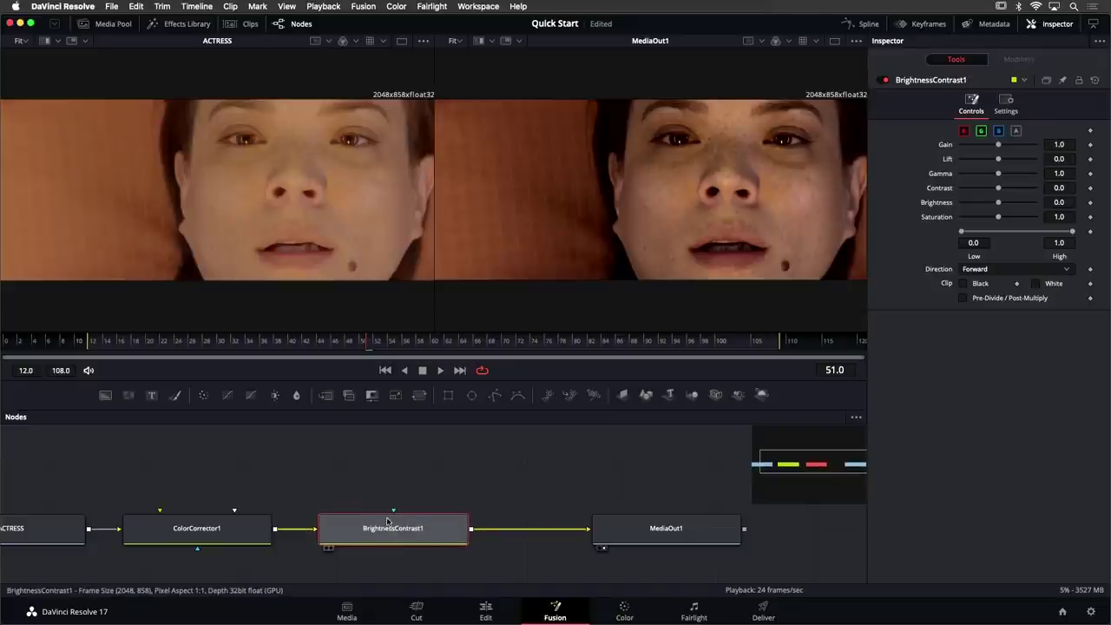
Set BrightnessContrast1 to Gain 0.66 and Gamma 0.8, then, after testing extremes, Saturation 0.8
left_click(393, 535)
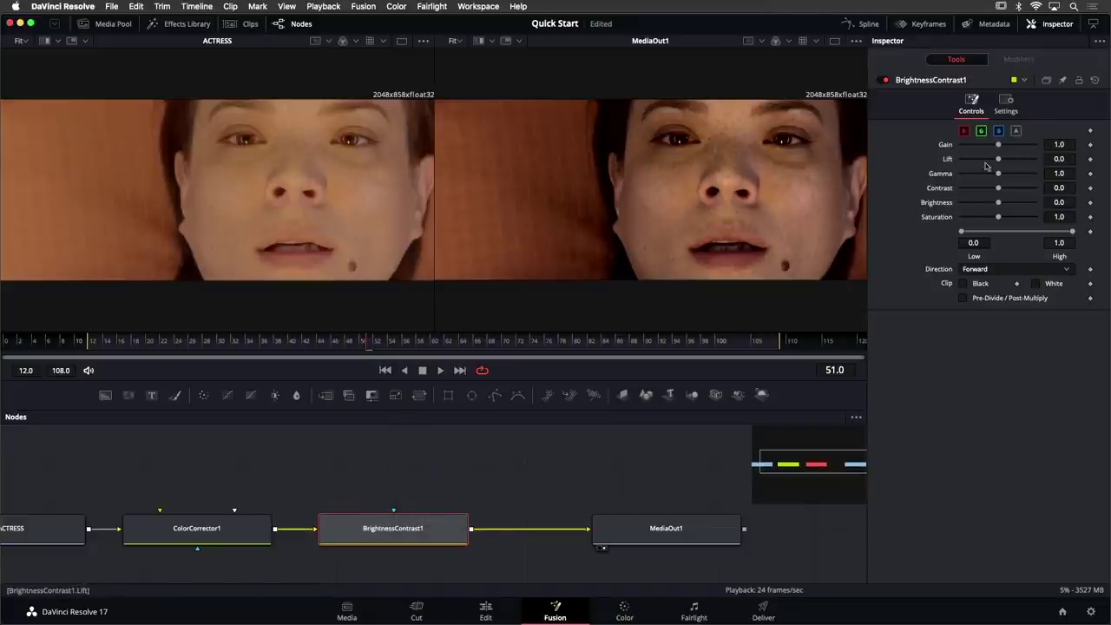
mouse_move(998, 145)
left_mouse_down()
mouse_move(986, 146)
mouse_move(995, 176)
mouse_move(986, 146)
left_mouse_up()
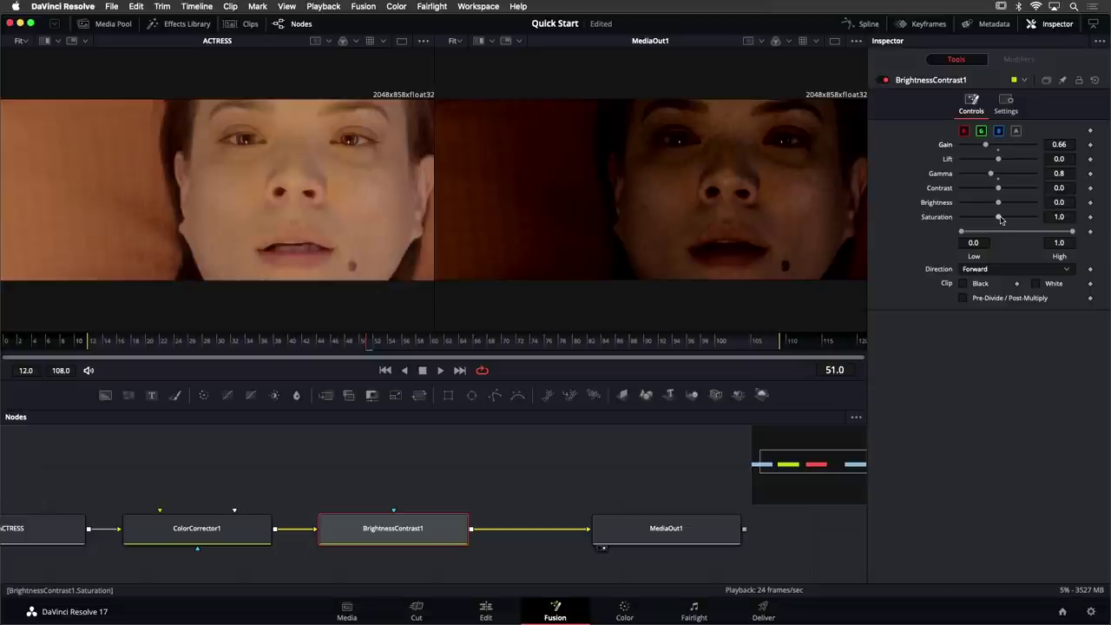
left_click_drag(999, 218, 1036, 219)
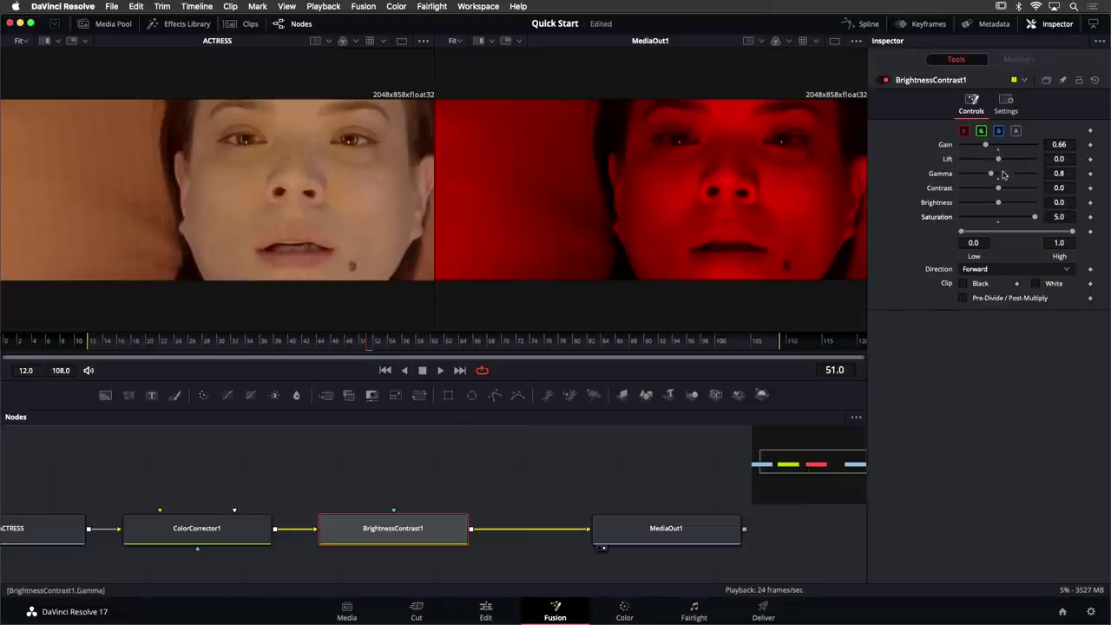
double_click(999, 218)
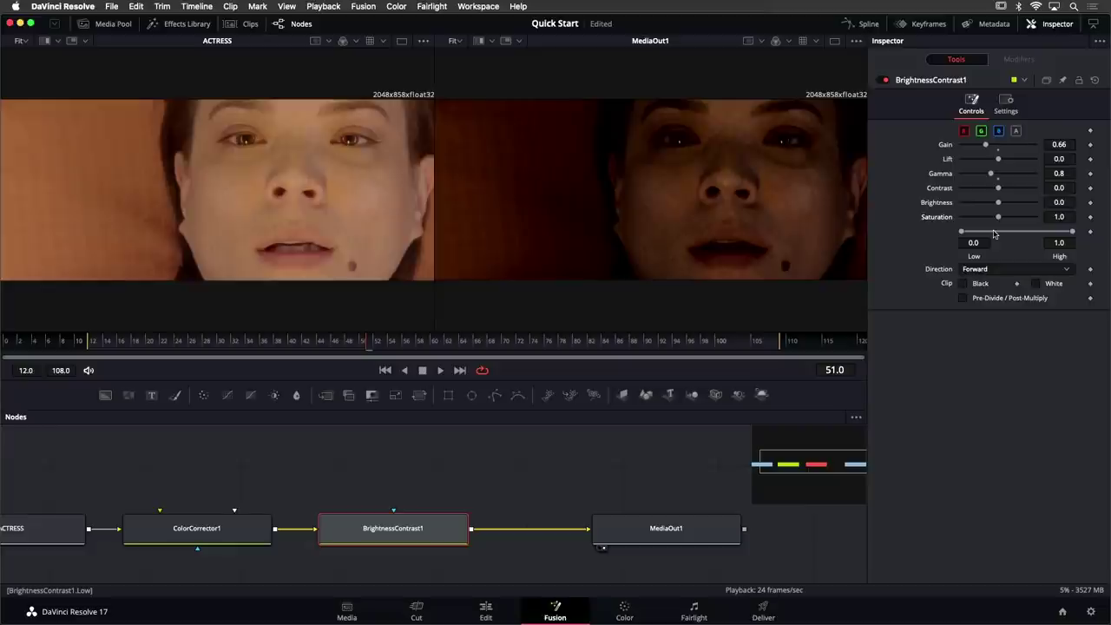
left_click_drag(998, 216, 961, 217)
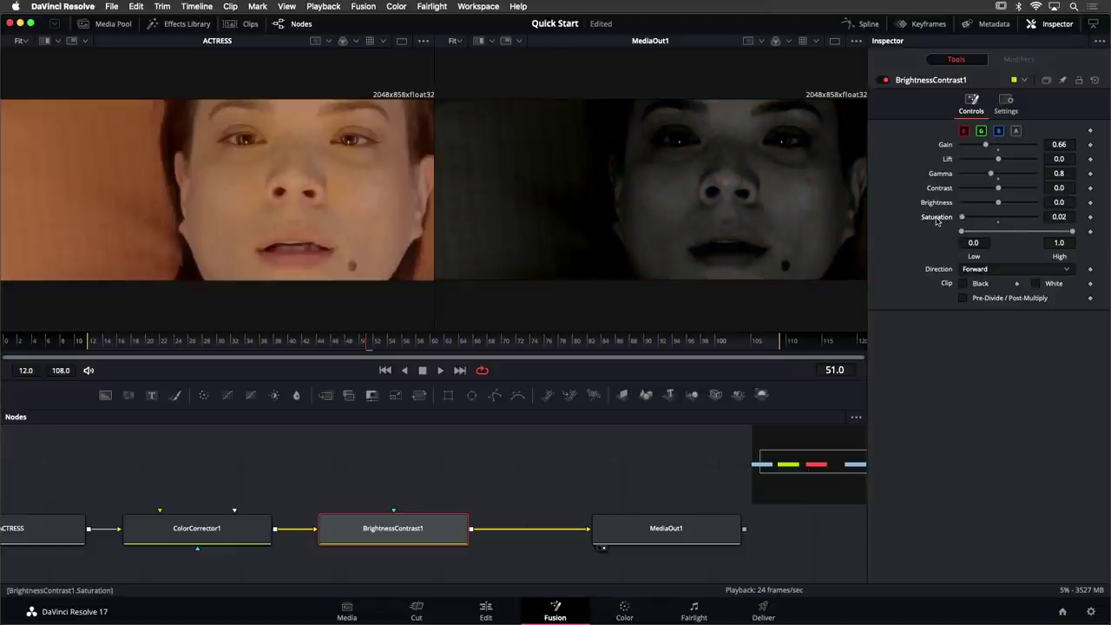
double_click(937, 218)
left_click_drag(998, 217, 990, 217)
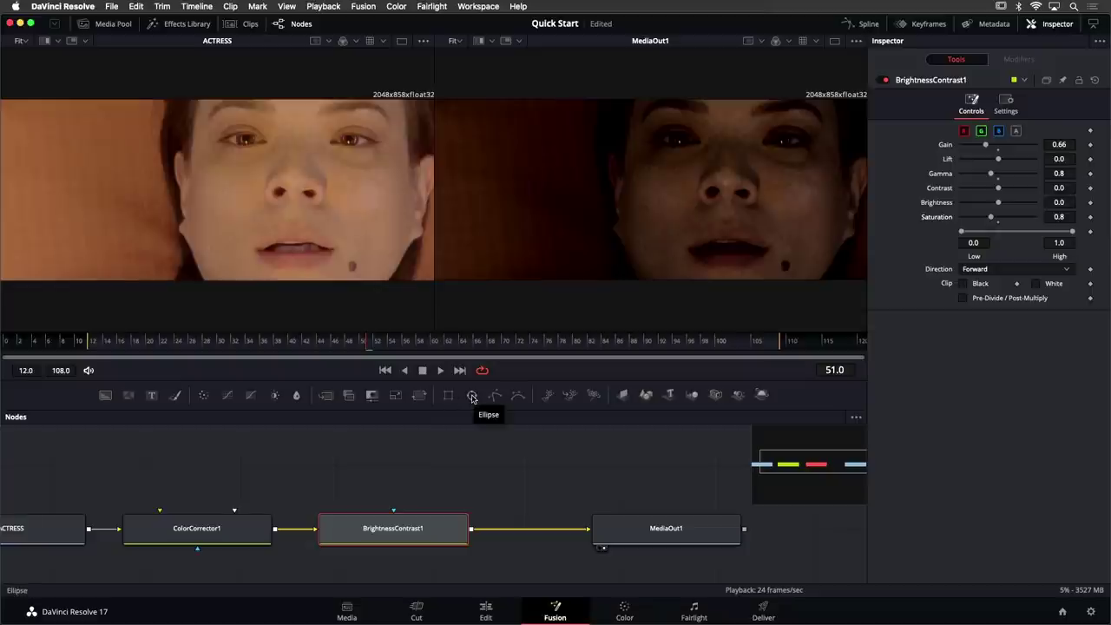
Add an Ellipse1 node, view it, and connect it to BrightnessContrast1's blue mask input
left_click_drag(473, 397, 394, 447)
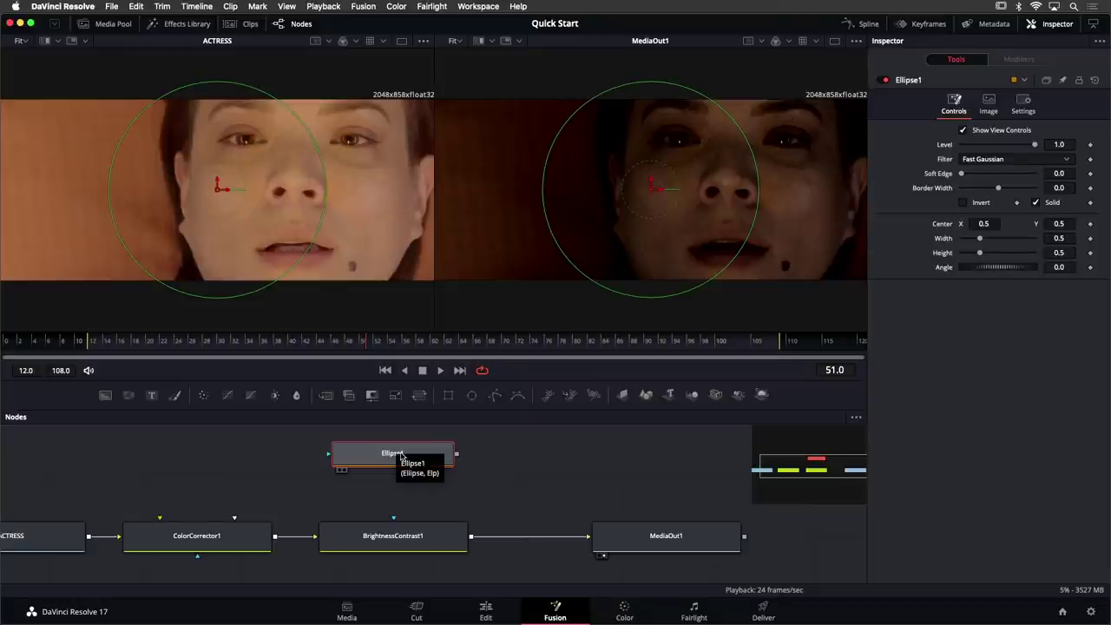
key("1")
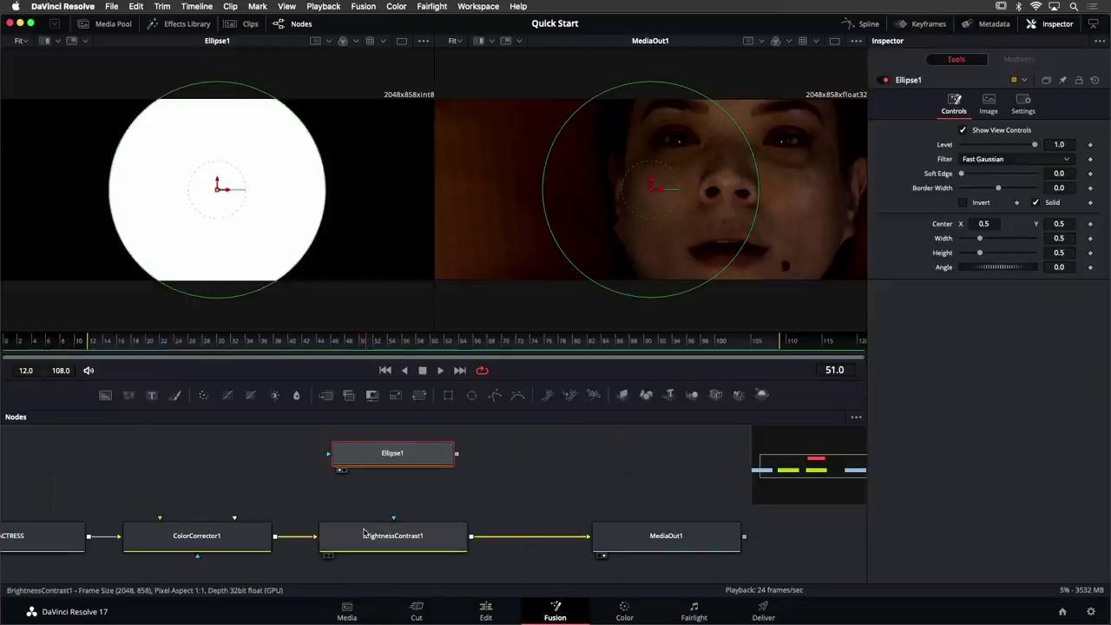
scroll(392, 495, "up", 2)
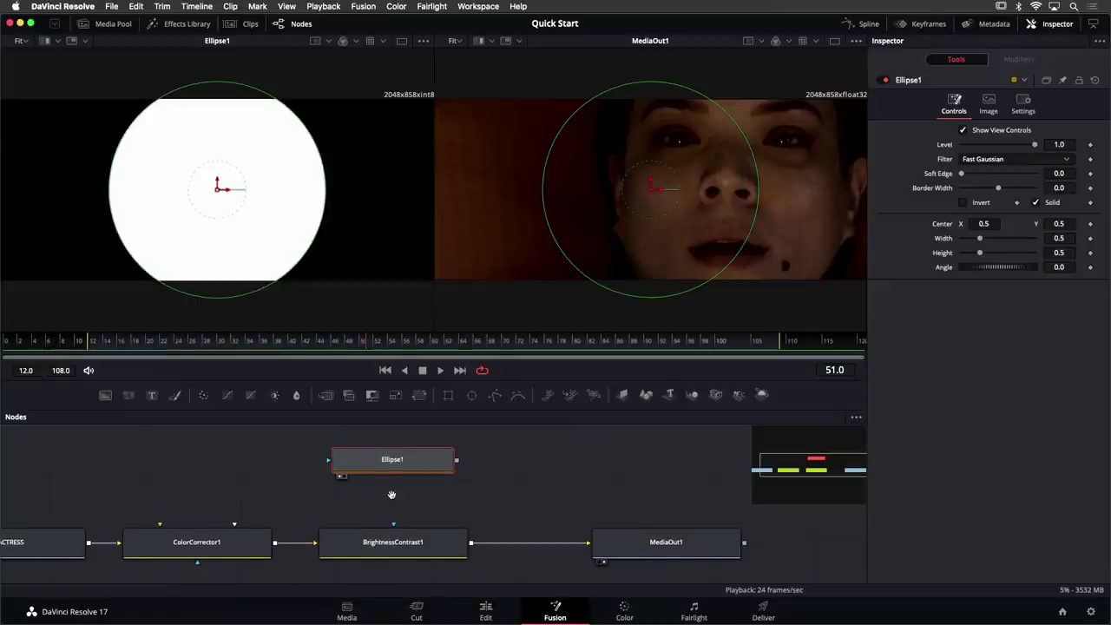
left_click_drag(392, 495, 433, 448)
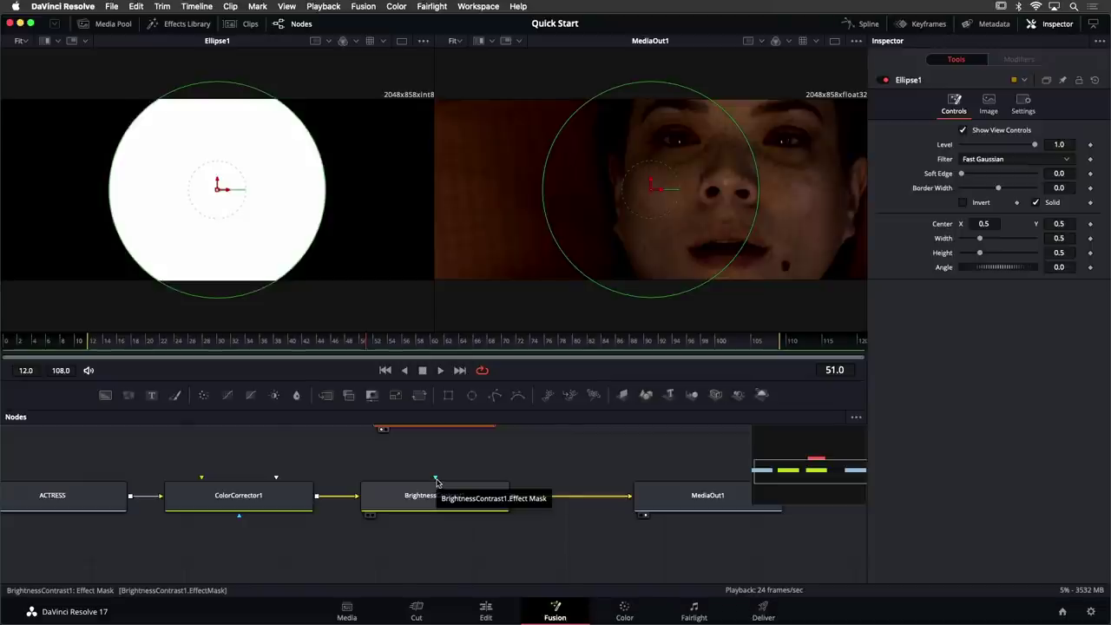
scroll(457, 461, "up", 3)
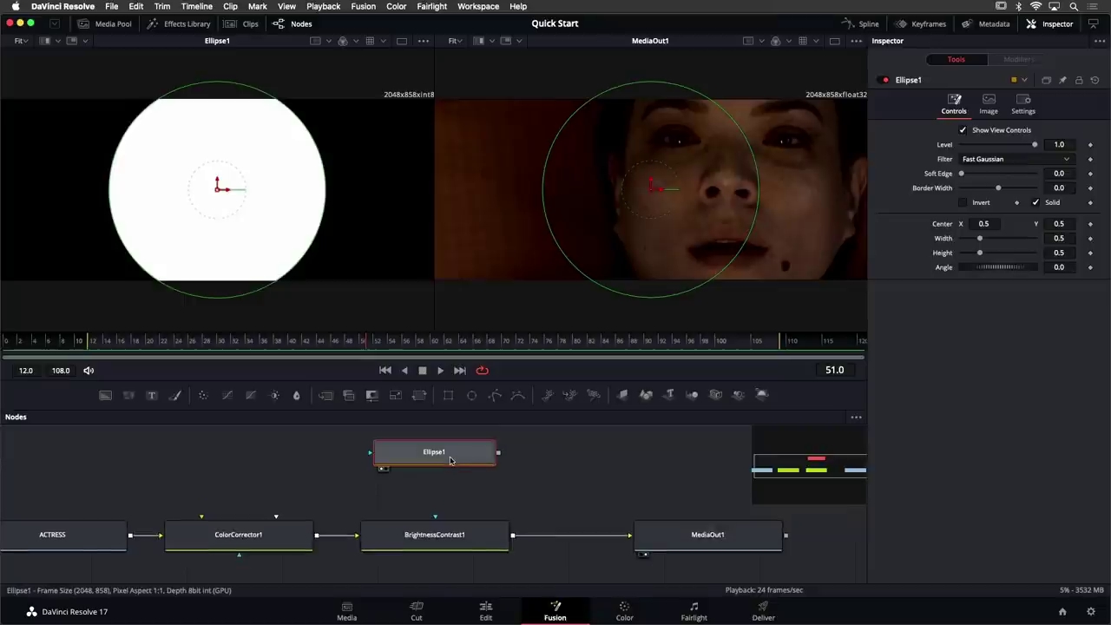
left_click_drag(450, 460, 448, 463)
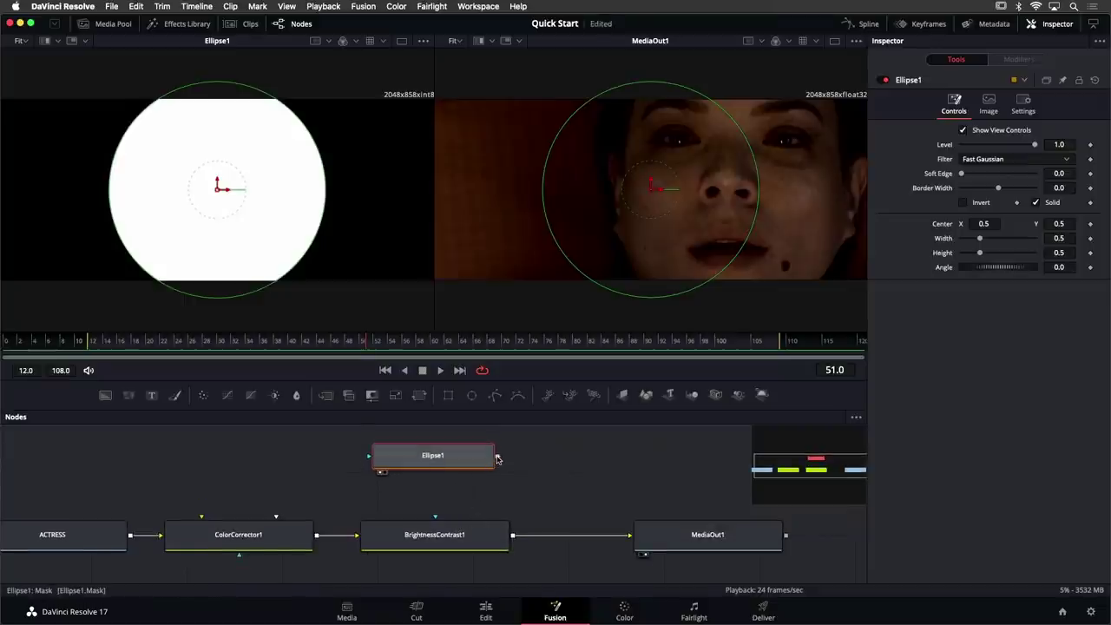
left_click_drag(497, 459, 436, 519)
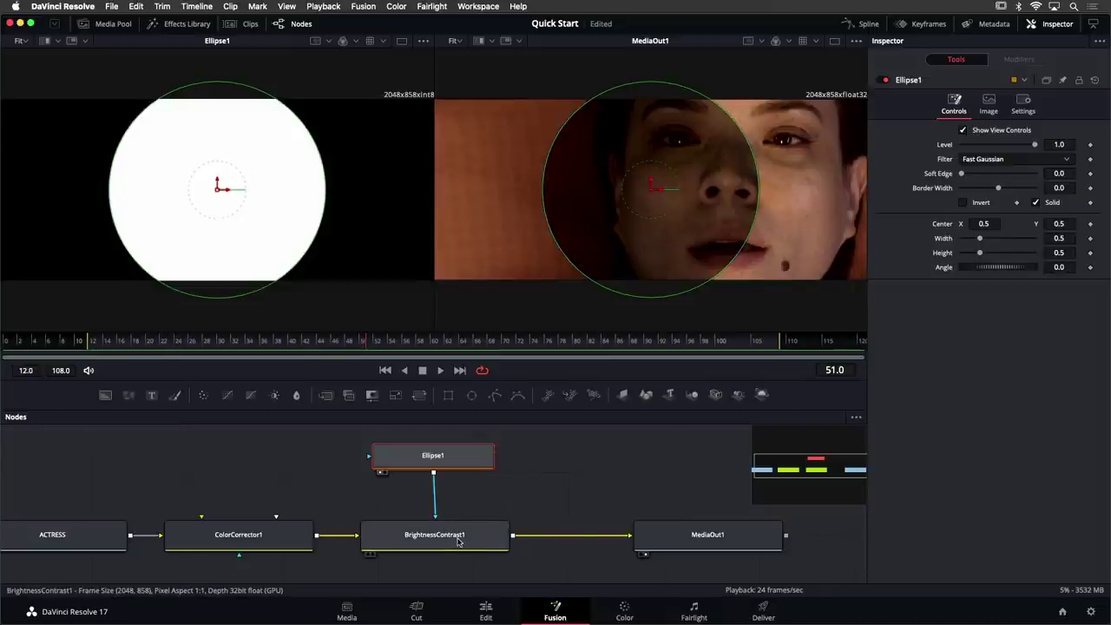
left_click_drag(407, 455, 409, 458)
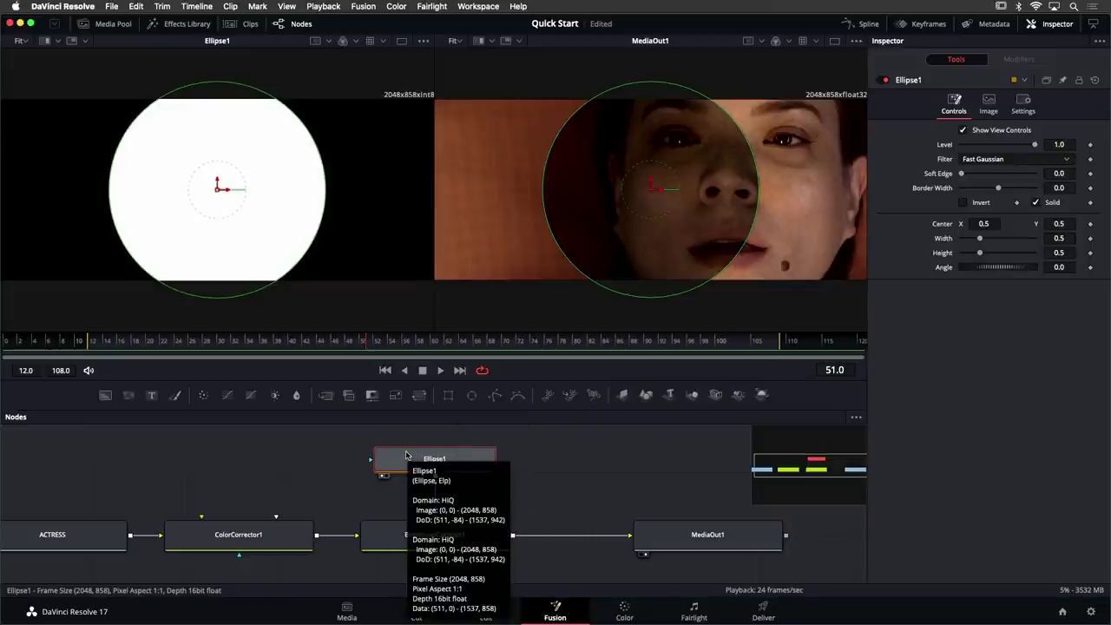
Invert the Ellipse1 mask and centre it on the actress's face
left_click(962, 204)
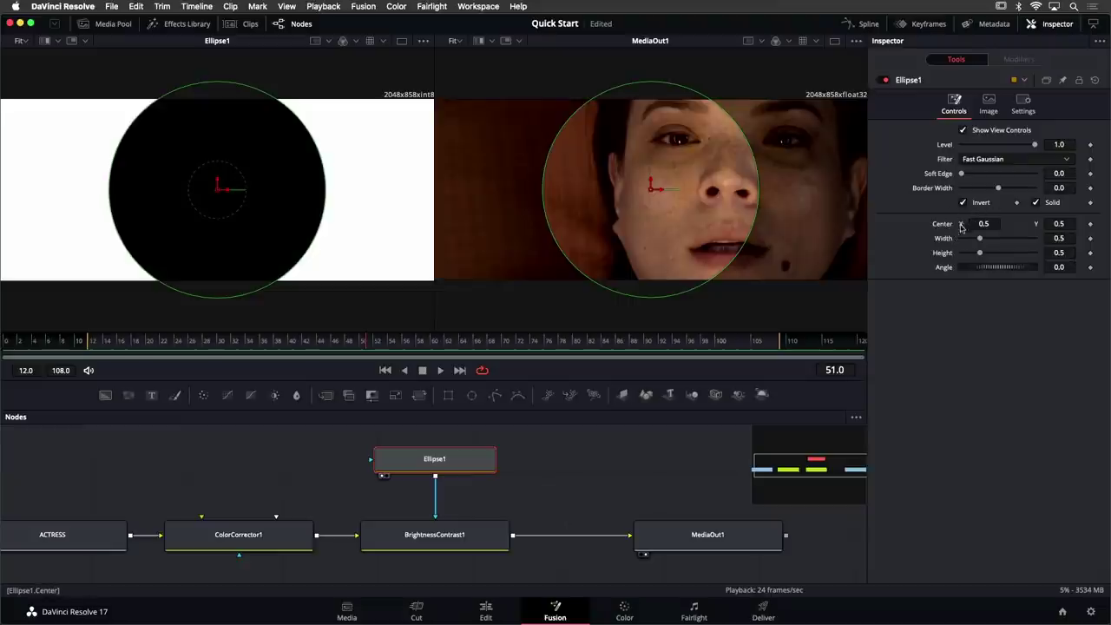
left_click_drag(1000, 225, 1034, 243)
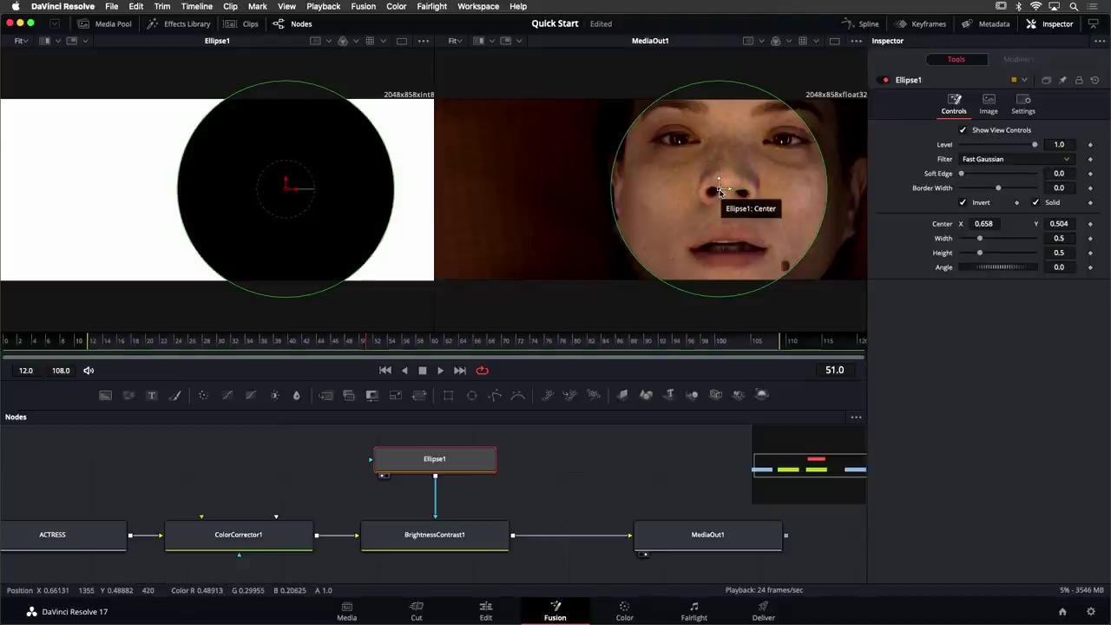
mouse_move(720, 189)
left_mouse_down()
mouse_move(650, 217)
mouse_move(740, 209)
mouse_move(734, 195)
mouse_move(685, 191)
mouse_move(796, 179)
mouse_move(723, 177)
mouse_move(731, 186)
left_mouse_up()
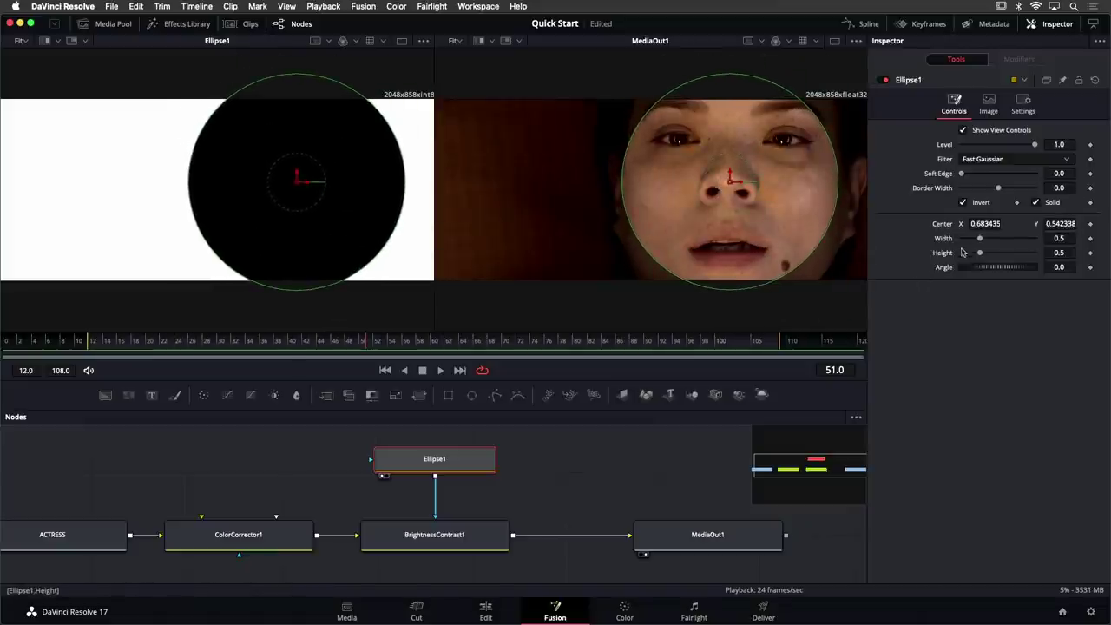
Reshape the ellipse into a tall face-sized oval and soften its edge to about 0.2
mouse_move(979, 240)
left_mouse_down()
mouse_move(975, 252)
mouse_move(969, 242)
left_mouse_up()
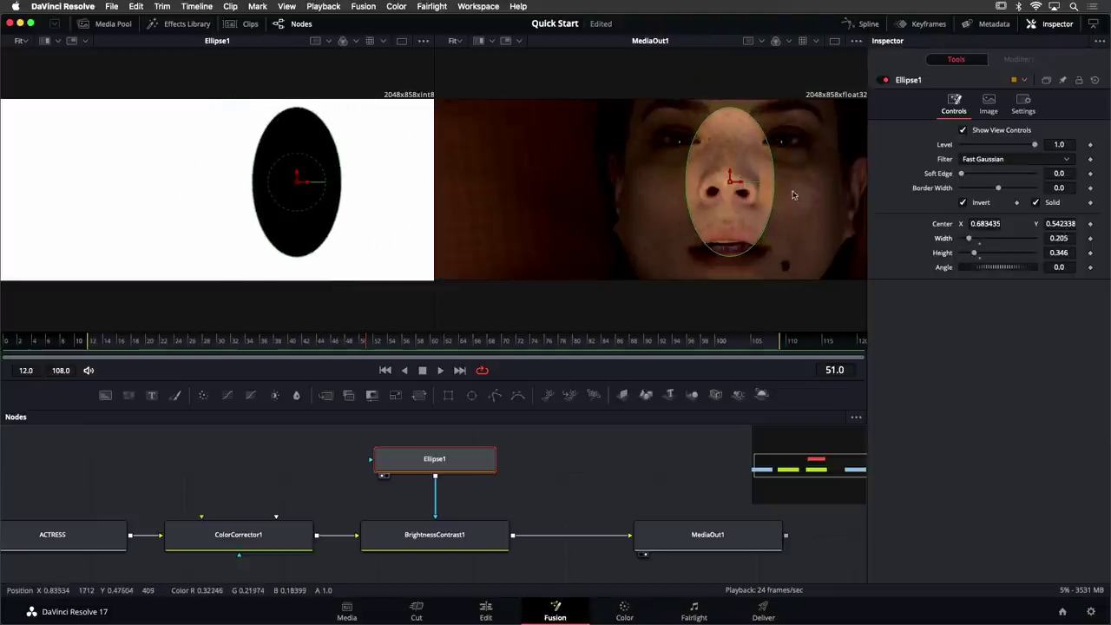
left_click_drag(776, 189, 830, 188)
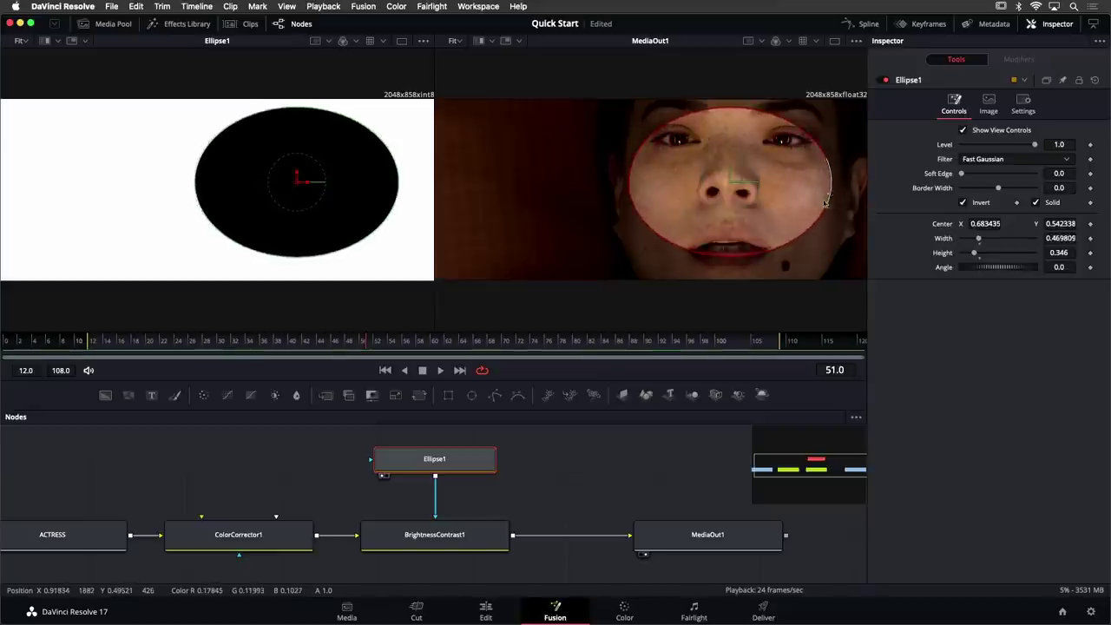
left_click_drag(741, 257, 765, 341)
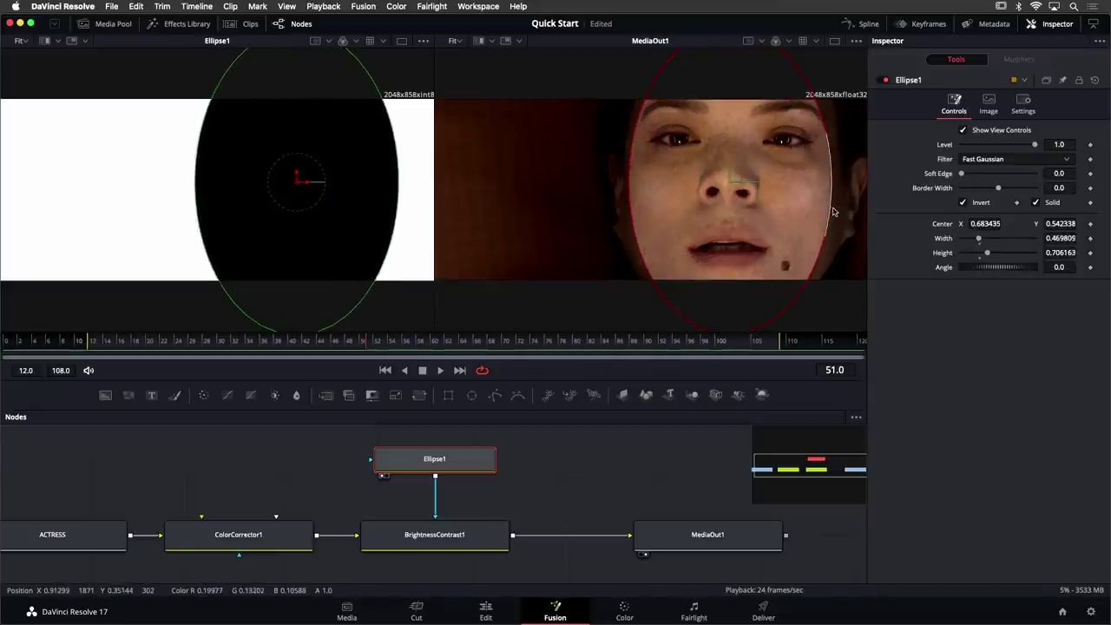
left_click_drag(832, 198, 851, 204)
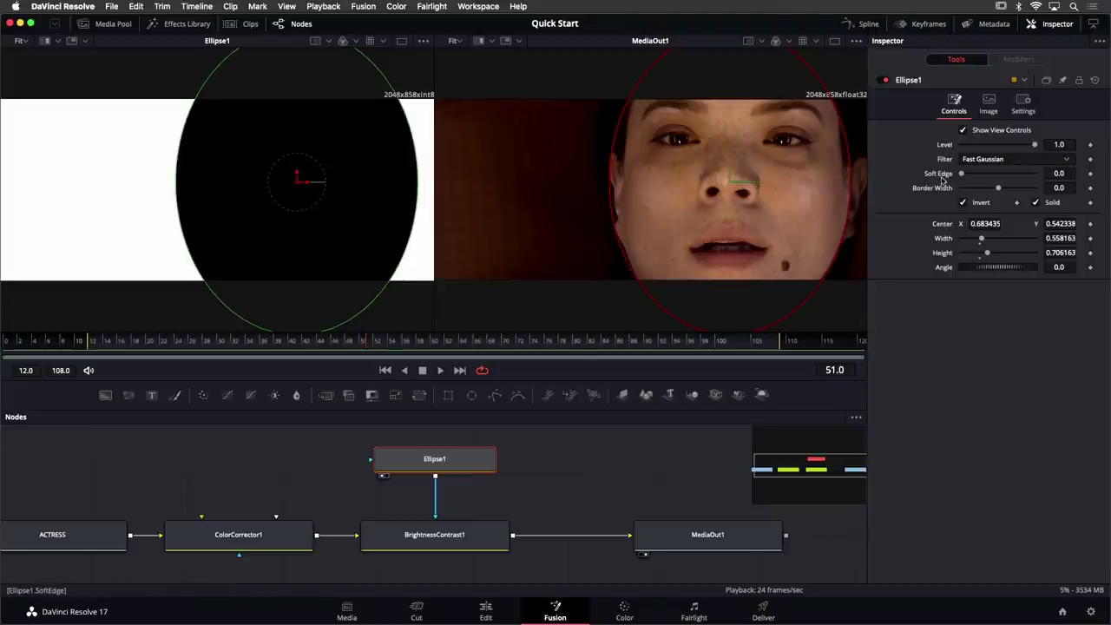
left_click_drag(961, 174, 1035, 173)
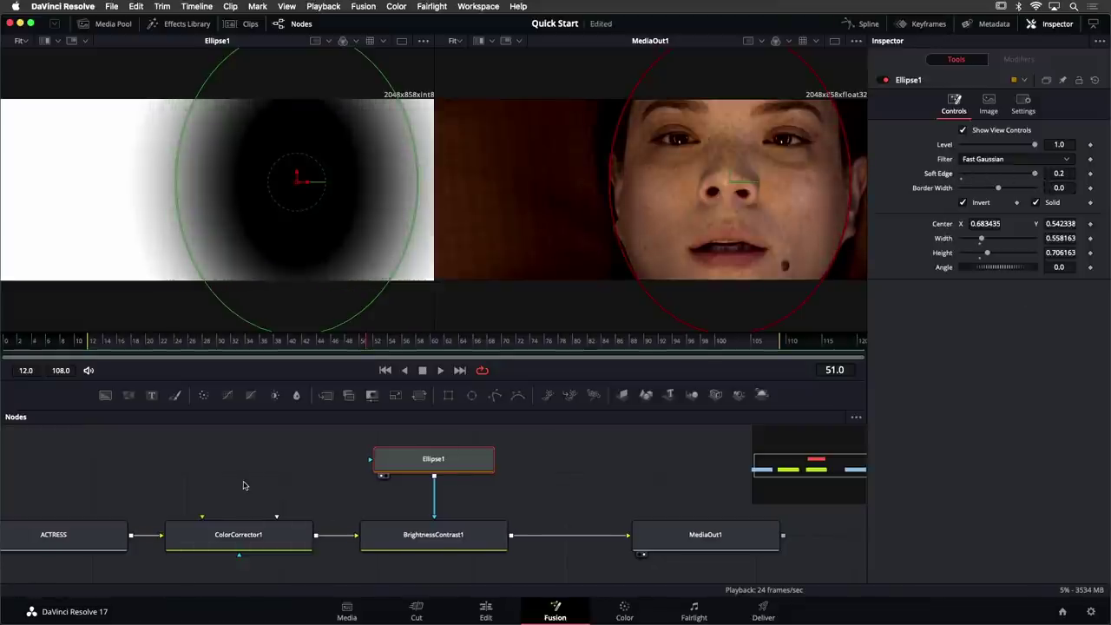
Scroll the node graph and shift the ACTRESS node left, reviewing its settings
scroll(244, 486, "down", 5)
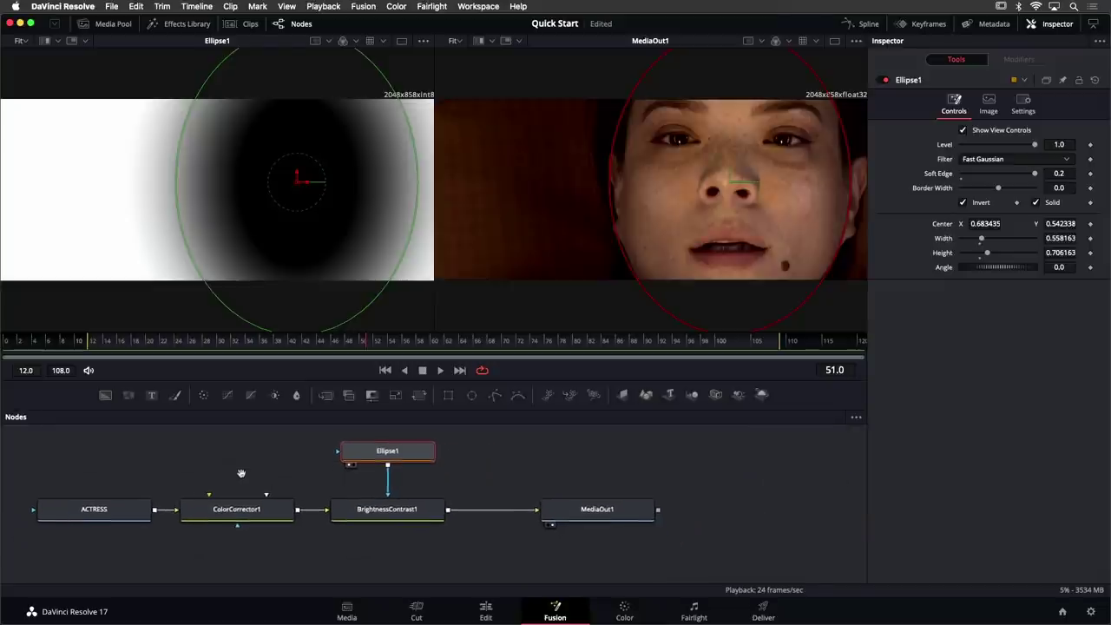
scroll(241, 473, "left", 2)
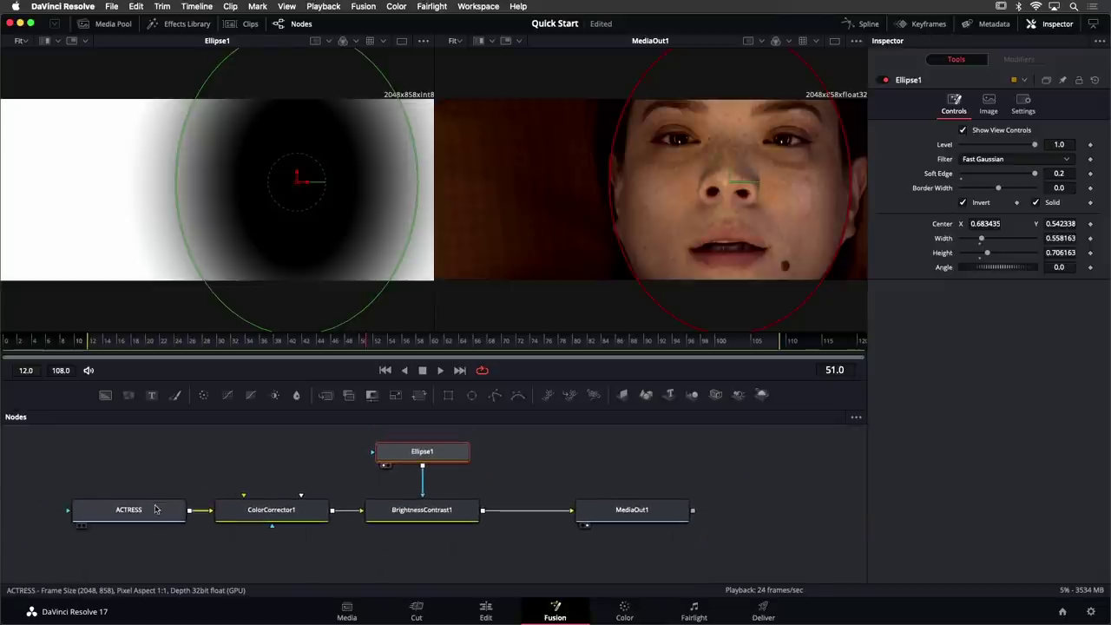
left_click_drag(156, 509, 132, 512)
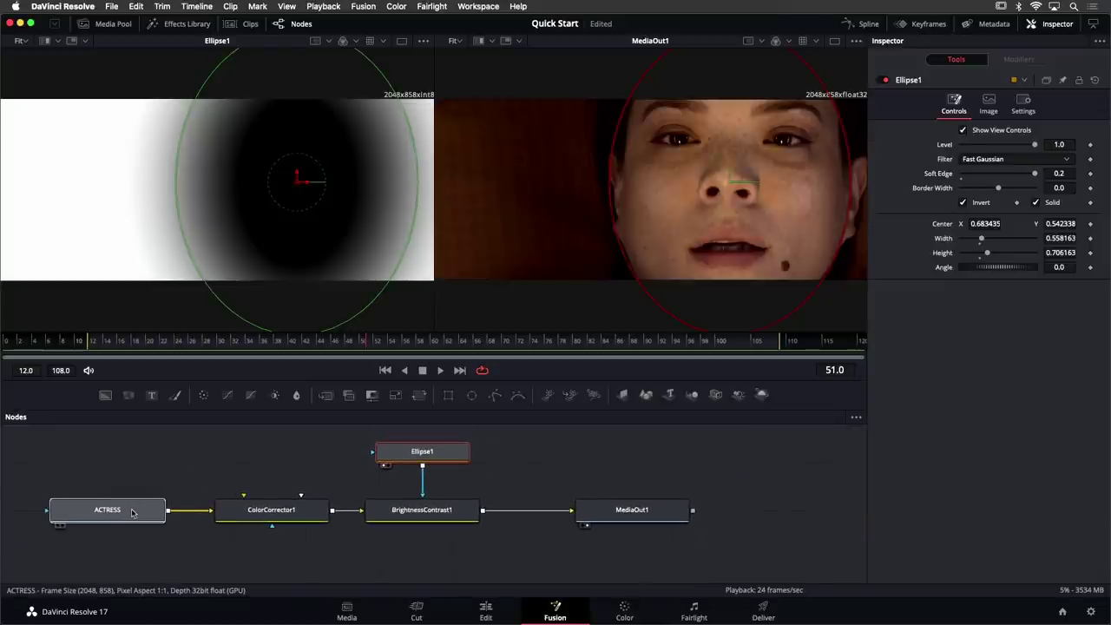
left_click(132, 513)
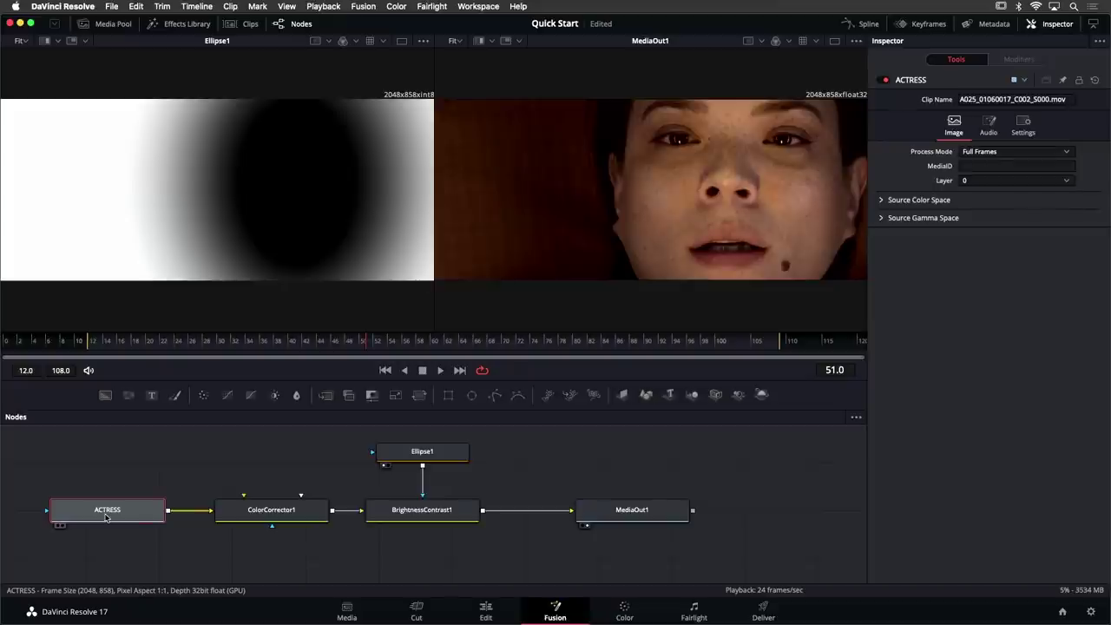
Nudge ColorCorrector1, recheck Ellipse1, move MediaOut1 right, and switch to the Edit page
left_click_drag(286, 515, 283, 516)
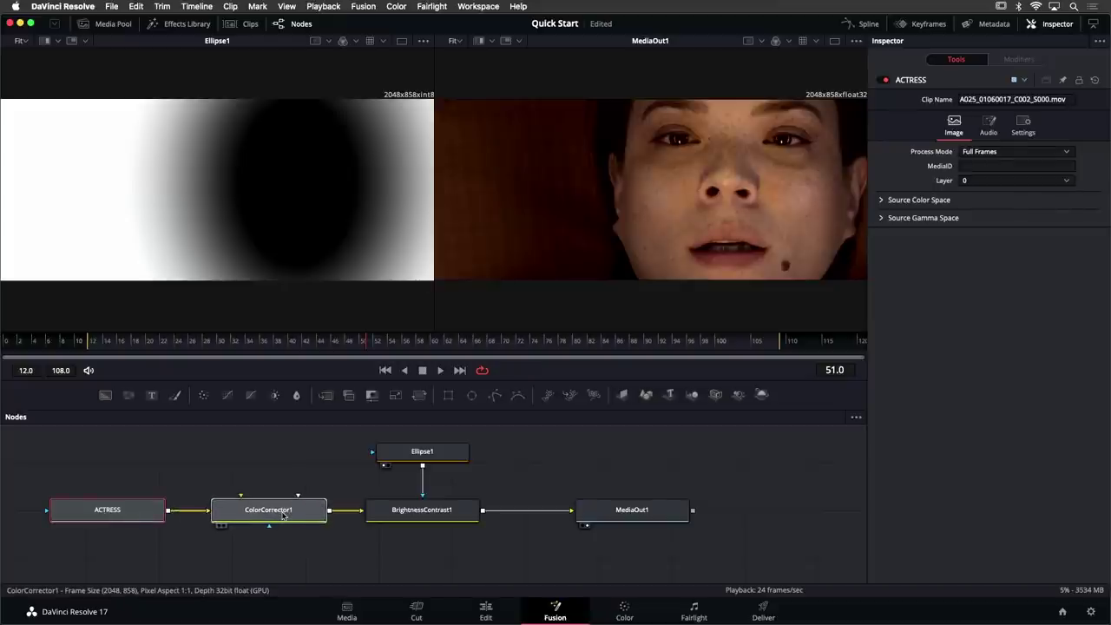
left_click(283, 516)
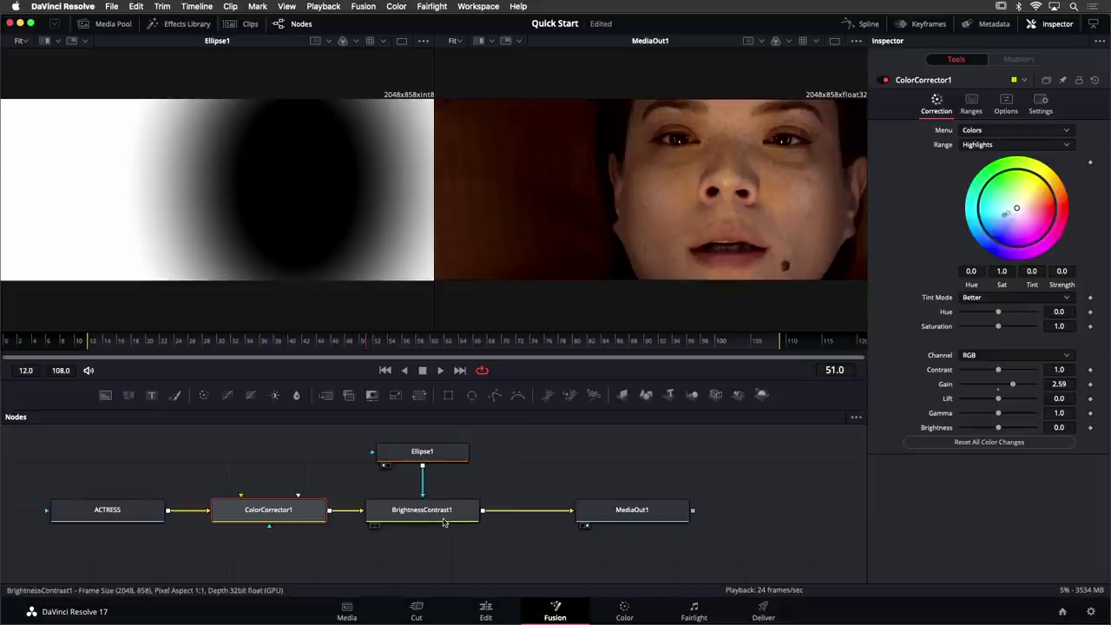
left_click(439, 455)
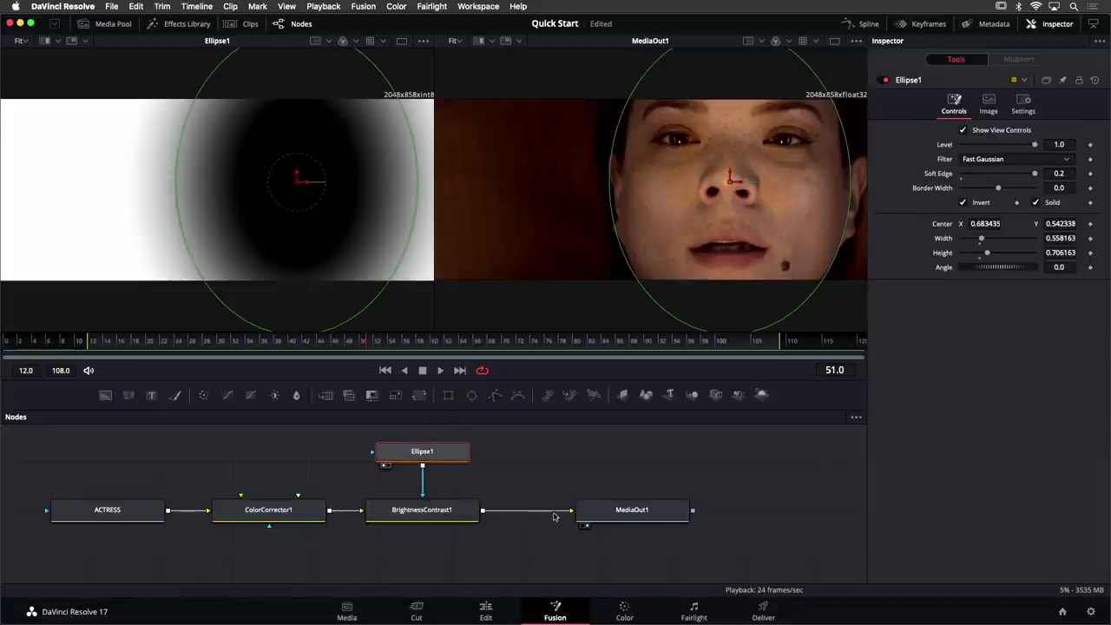
left_click_drag(603, 517, 641, 517)
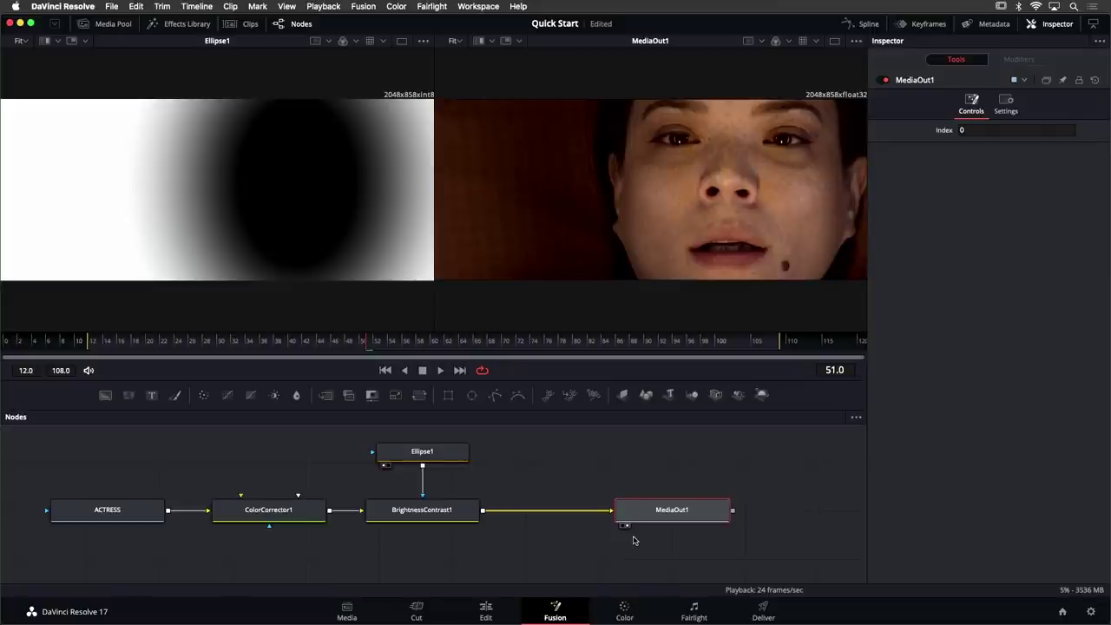
key("shift+4")
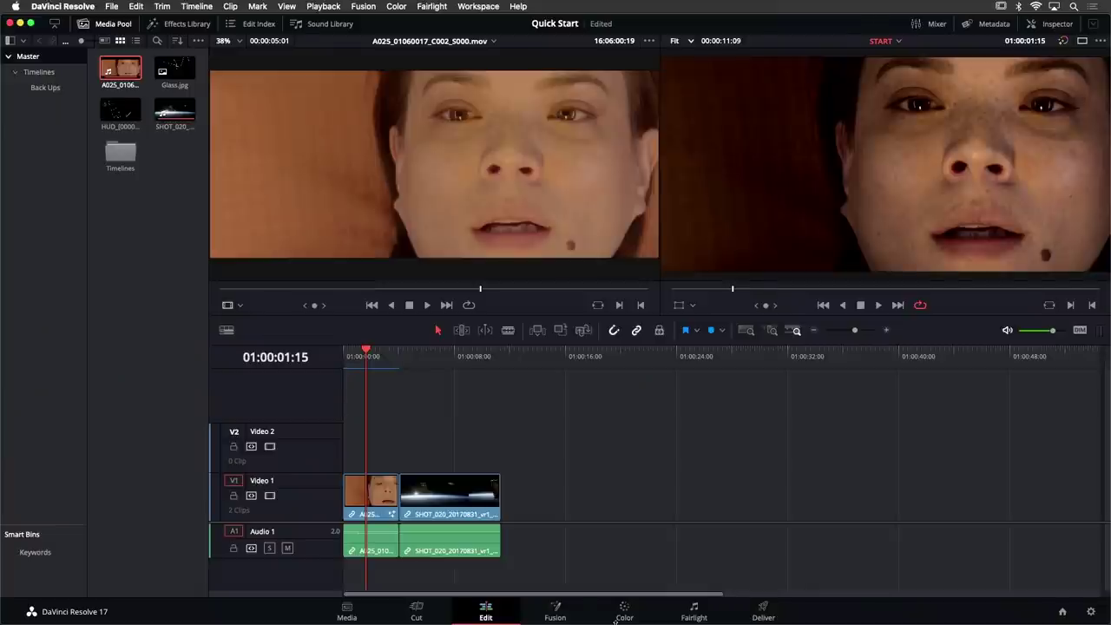
Back on the Fusion page, shift MediaOut1 right, zoom out the node graph, and show the Media Pool
key("shift+5")
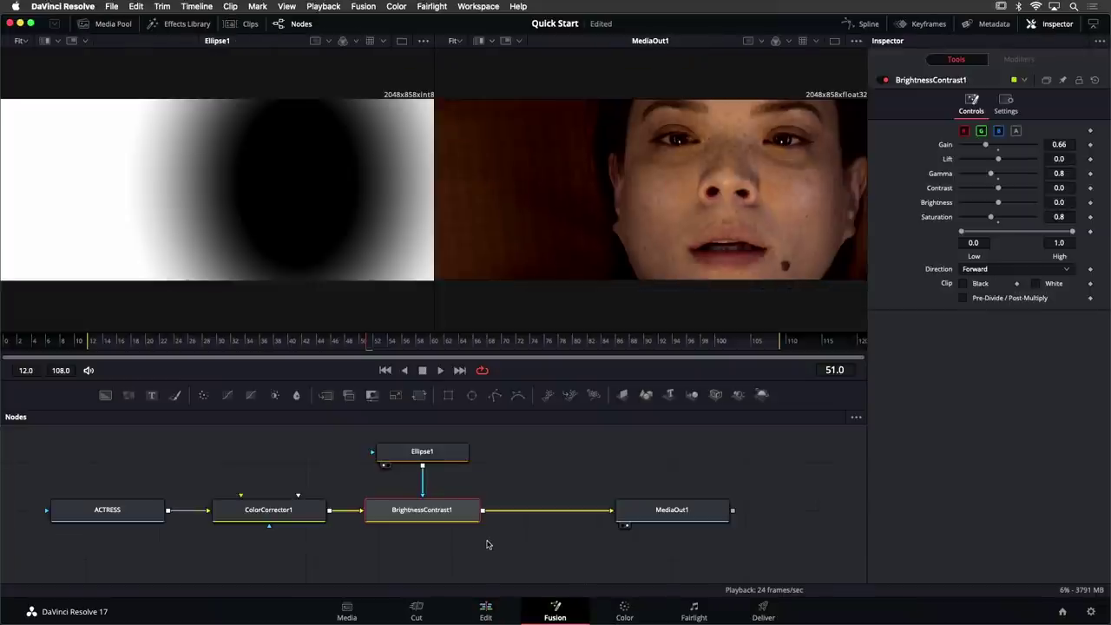
scroll(511, 516, "right", 5)
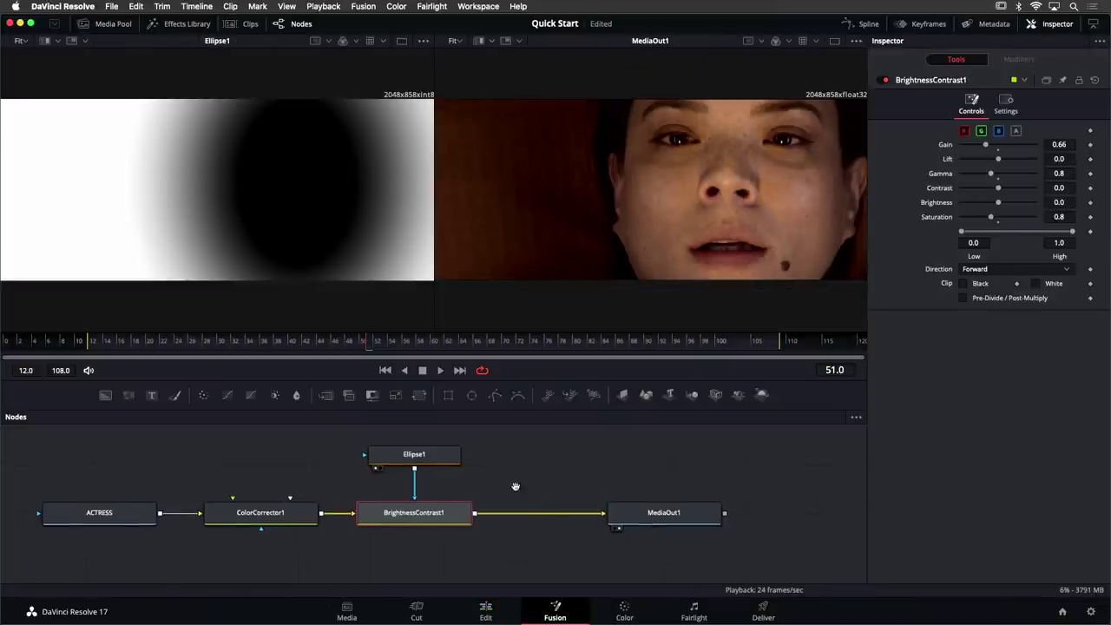
left_click_drag(575, 519, 752, 519)
left_click(752, 519)
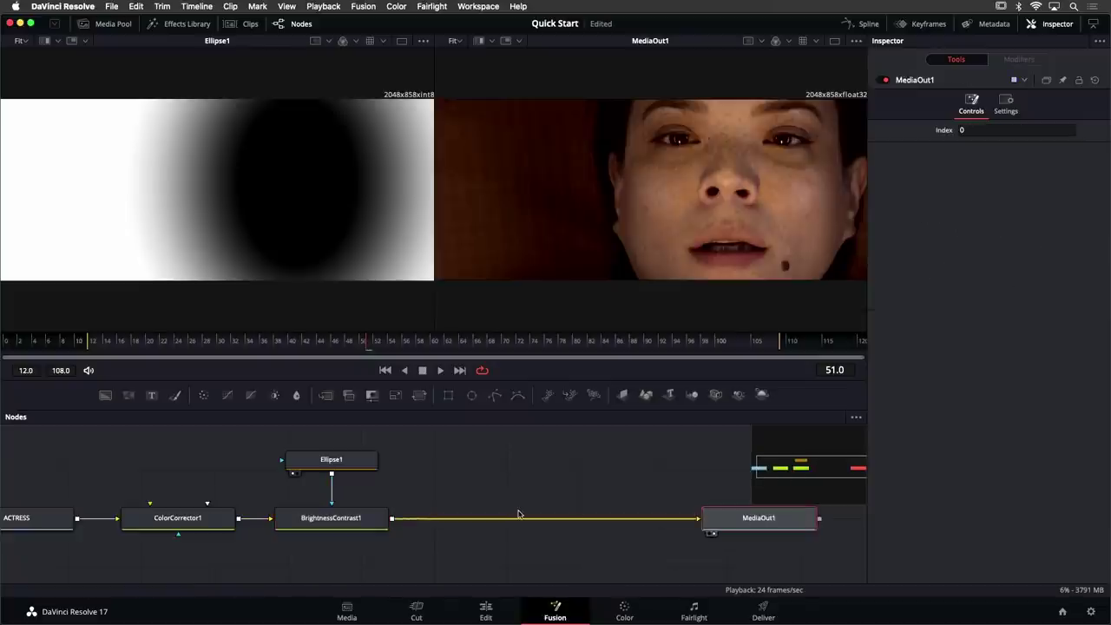
scroll(476, 508, "down", 3)
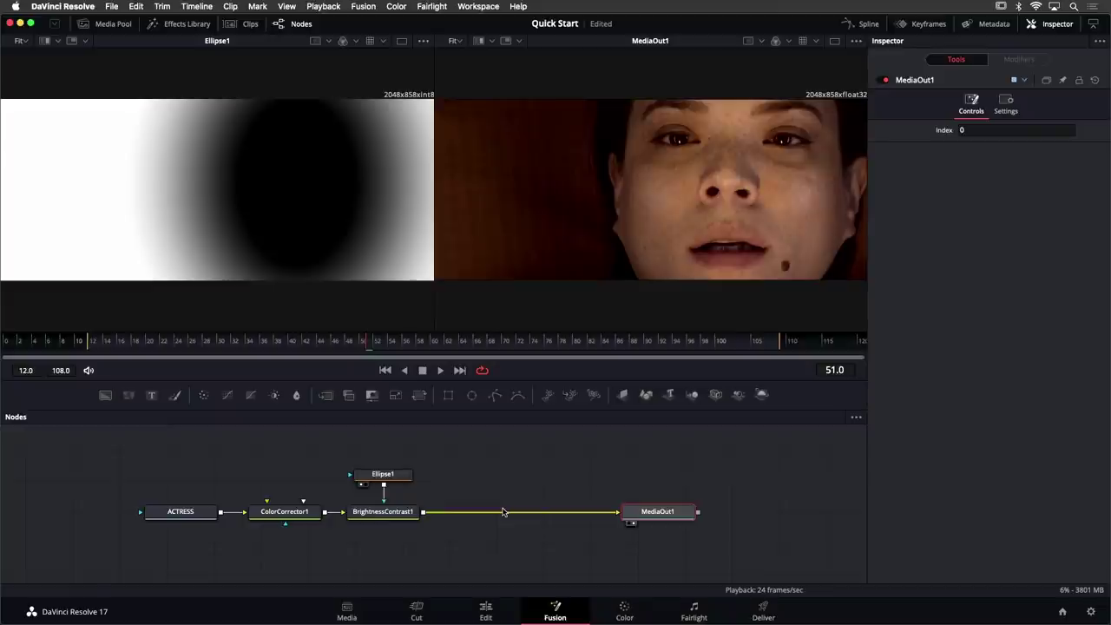
left_click(103, 26)
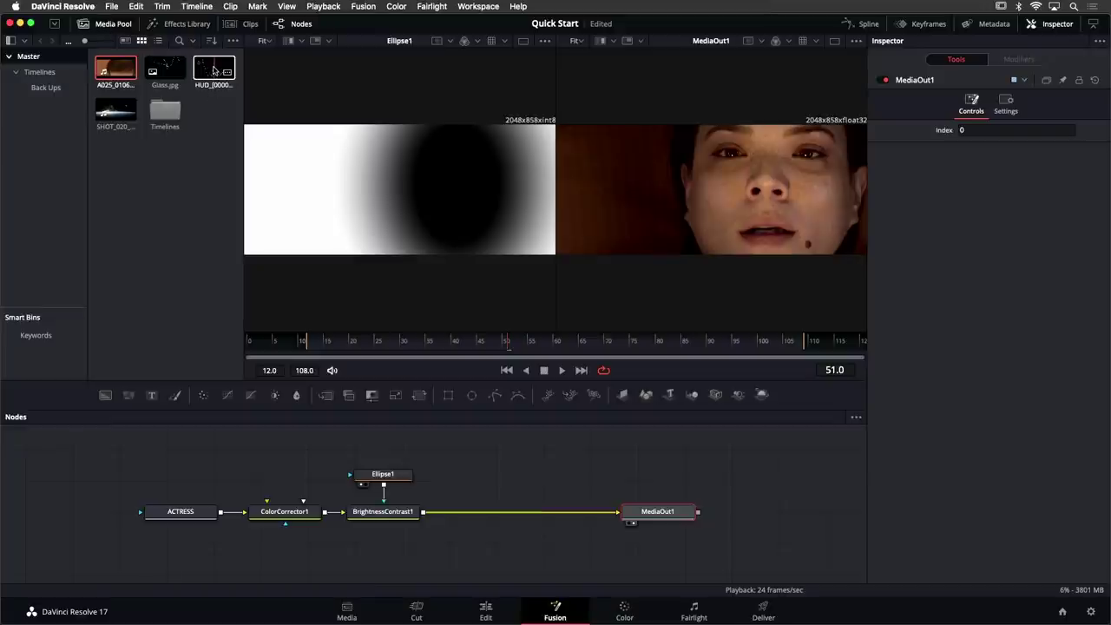
left_click_drag(213, 71, 482, 449)
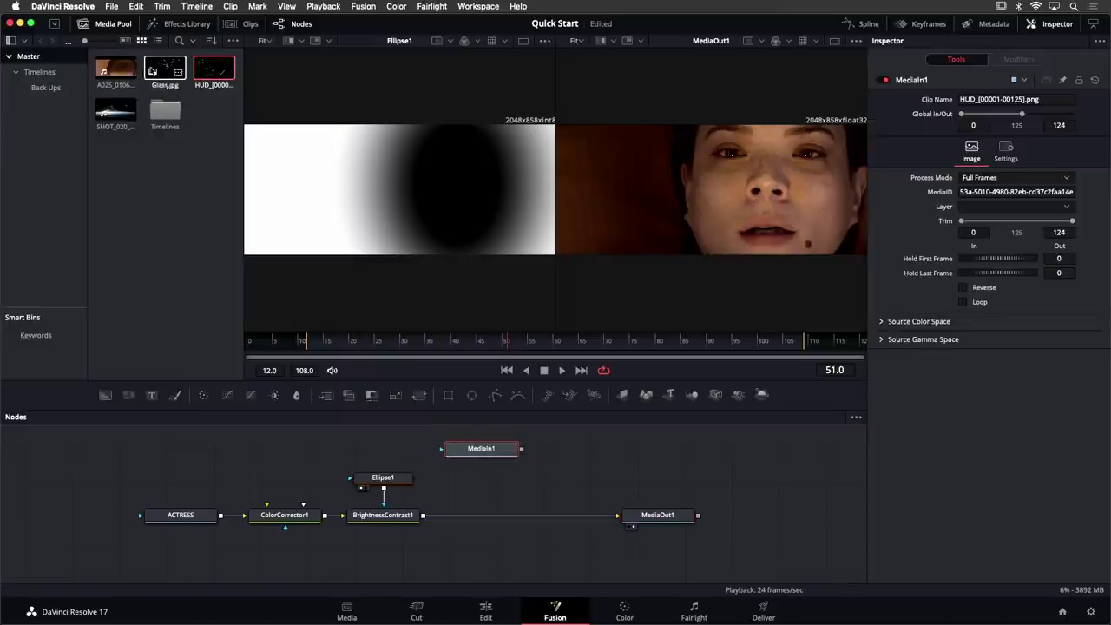
left_click(105, 25)
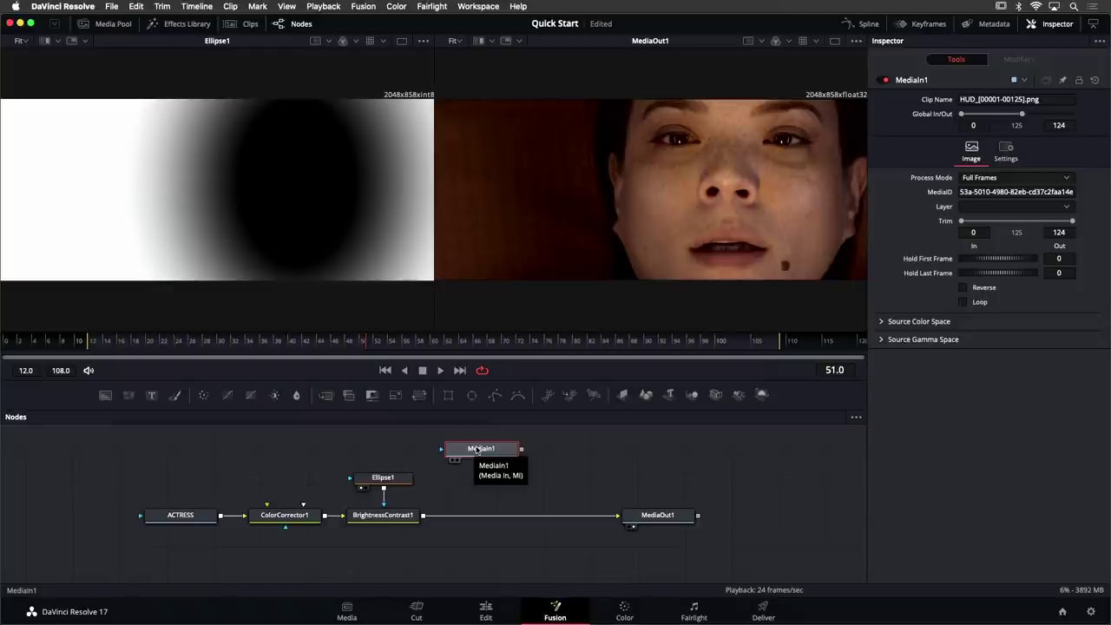
key("F2")
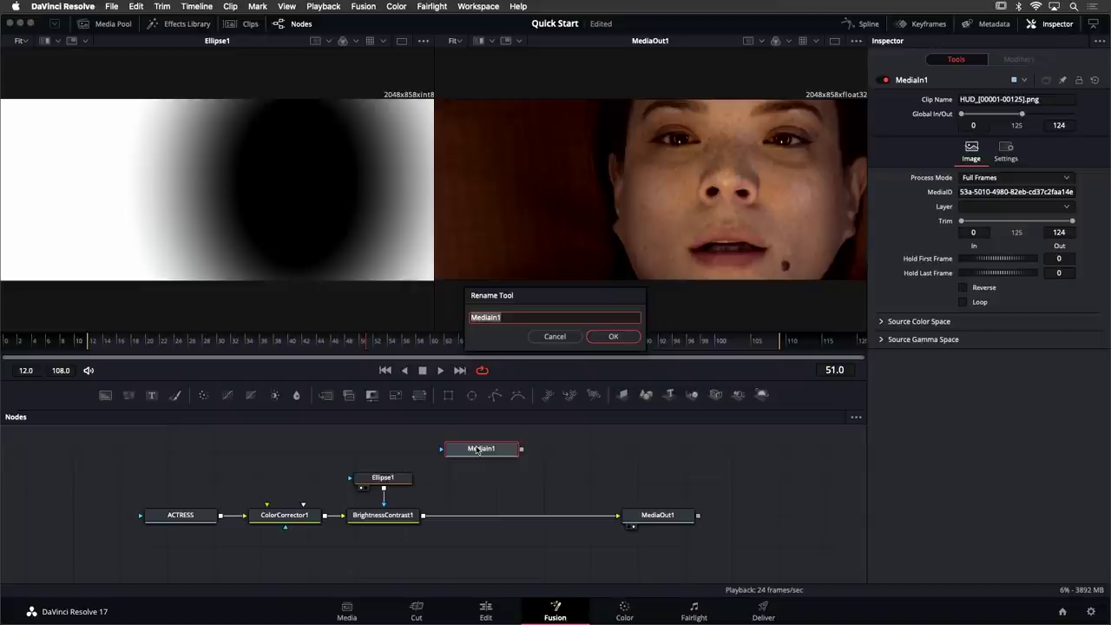
type("HUD")
key("Return")
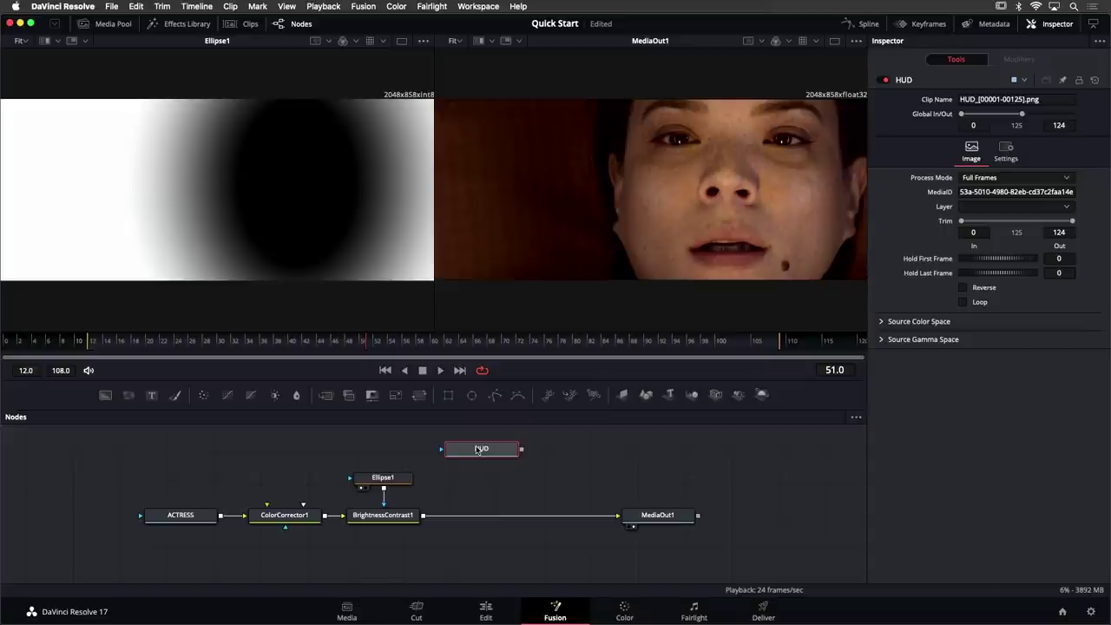
key("1")
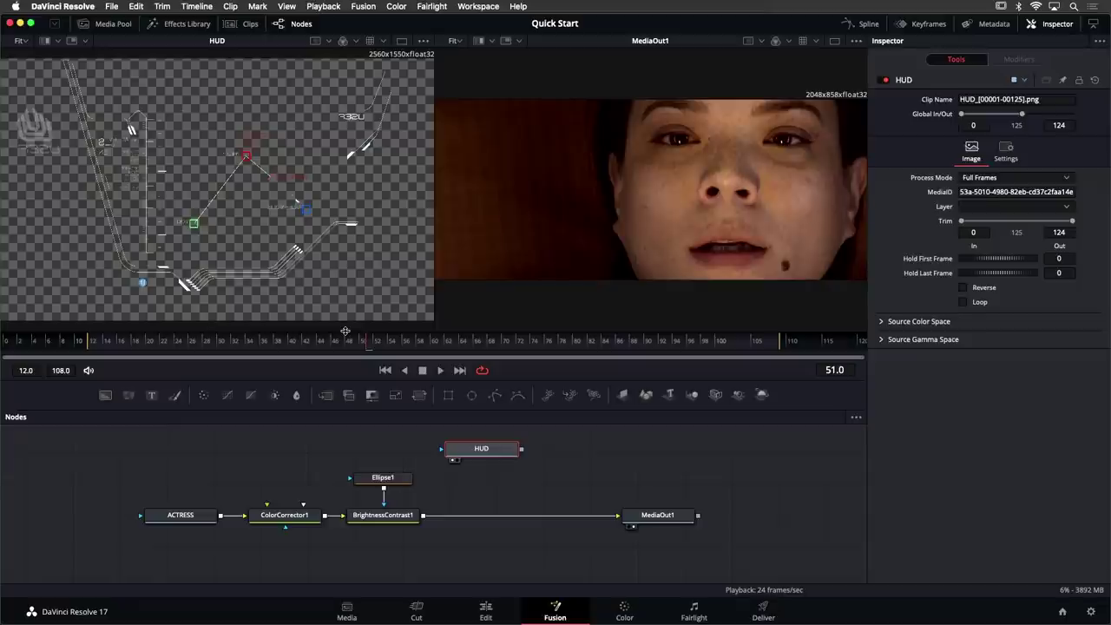
left_click(357, 41)
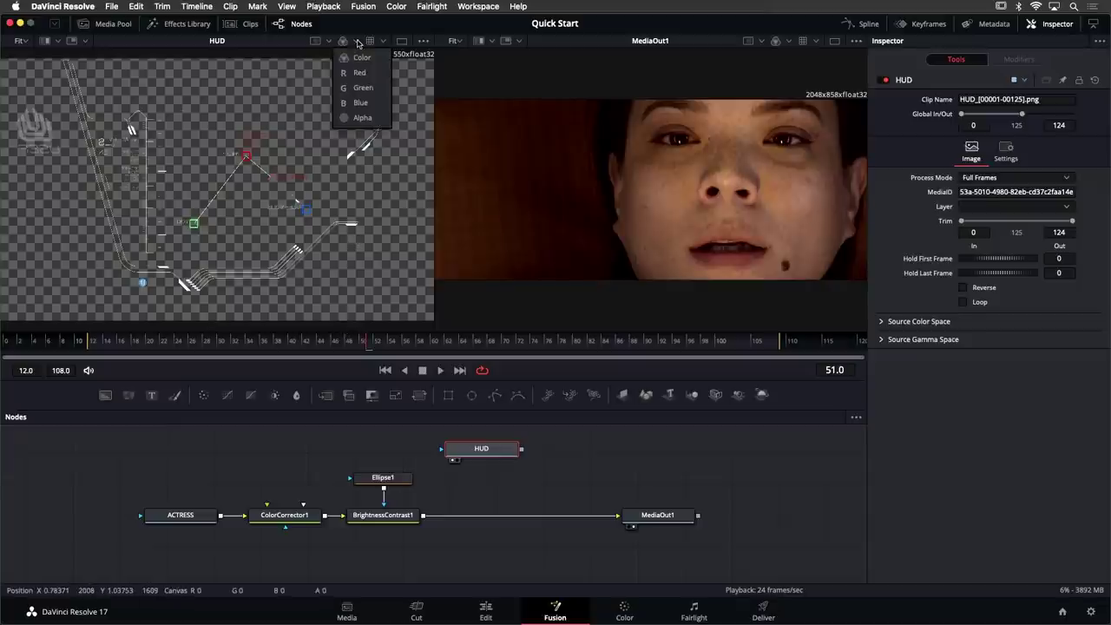
left_click(373, 119)
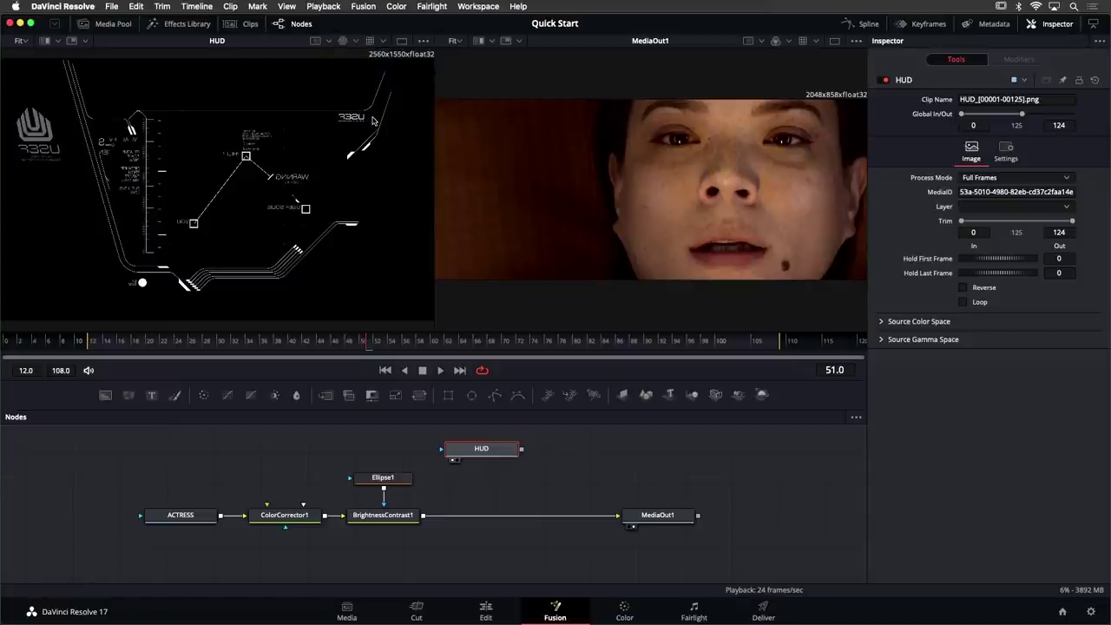
left_click(344, 41)
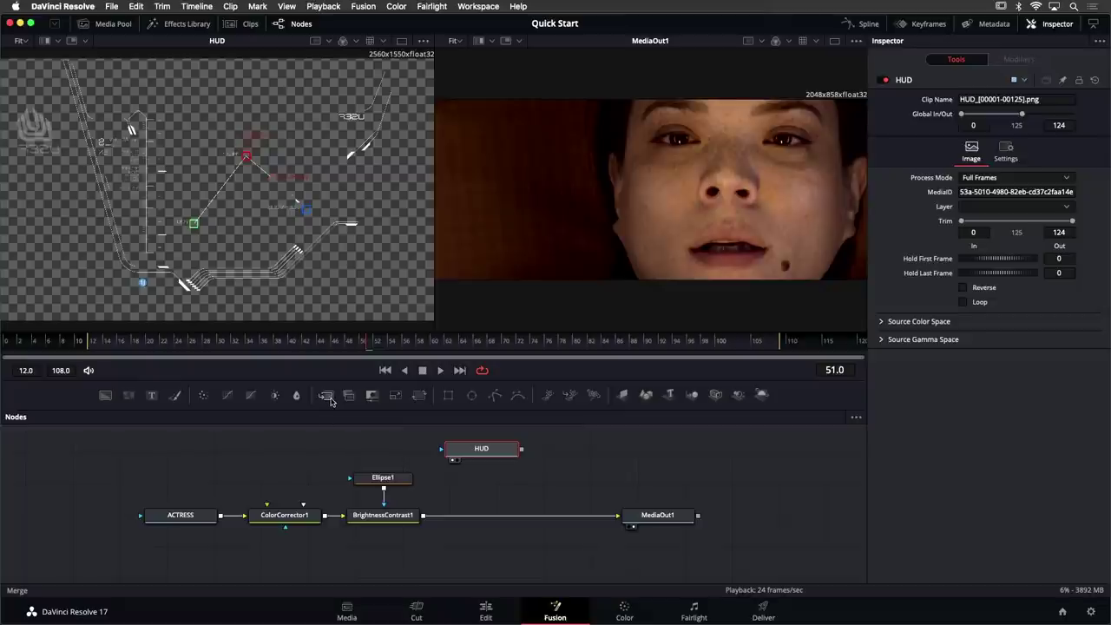
Drop a Merge tool onto the BrightnessContrast1–MediaOut1 link, creating Merge1
left_click_drag(330, 401, 499, 519)
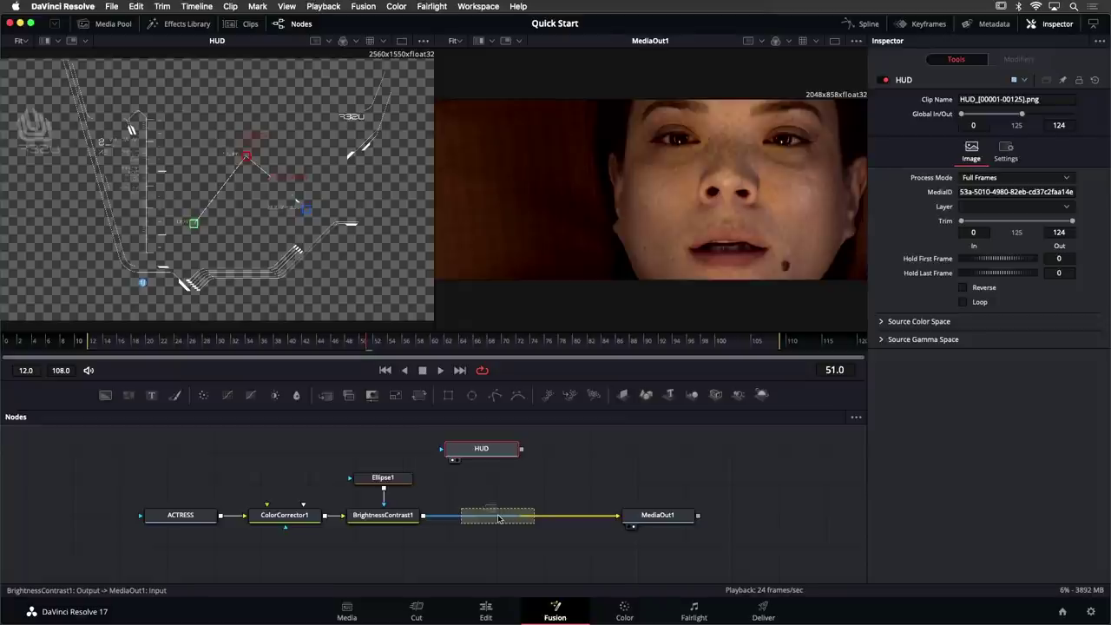
left_click_drag(499, 519, 499, 518)
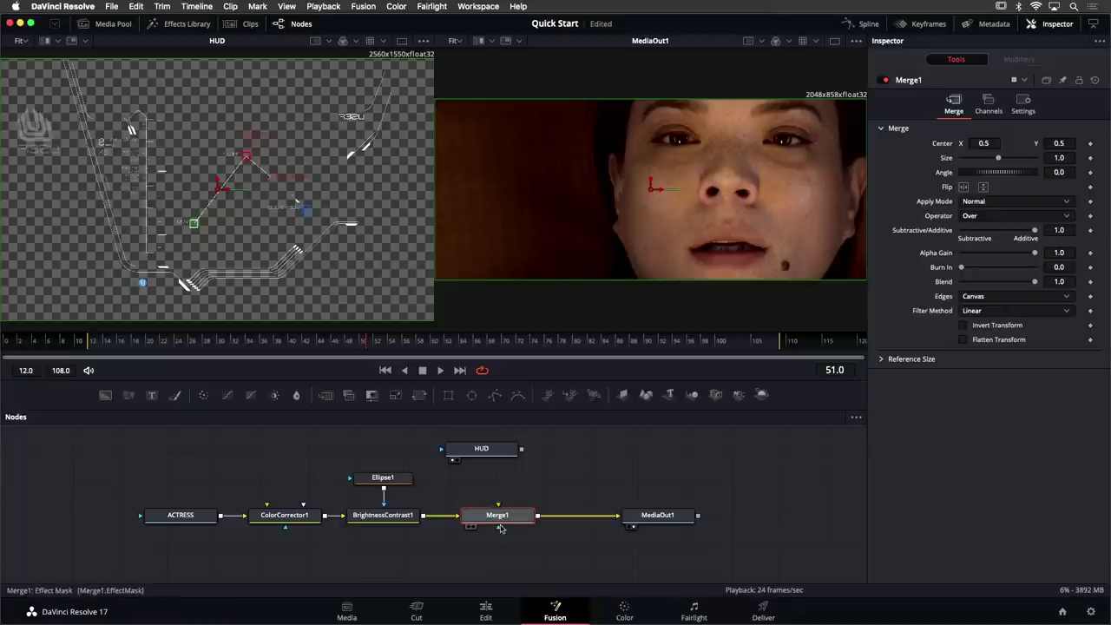
scroll(493, 532, "up", 3)
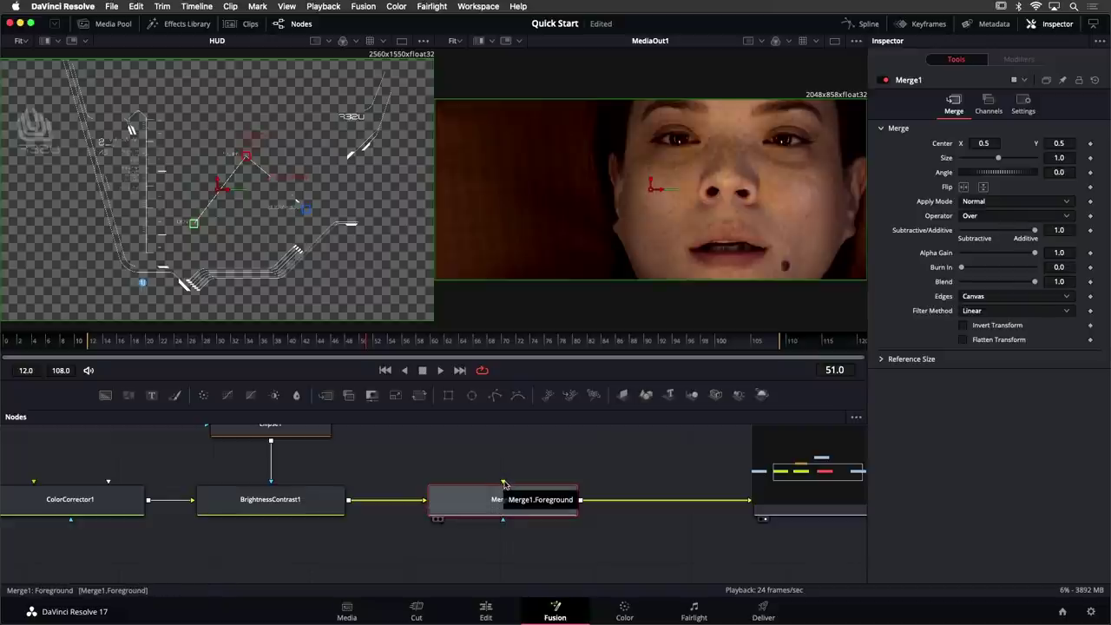
Connect the HUD node to Merge1's foreground input and place it above Merge1
scroll(536, 478, "up", 3)
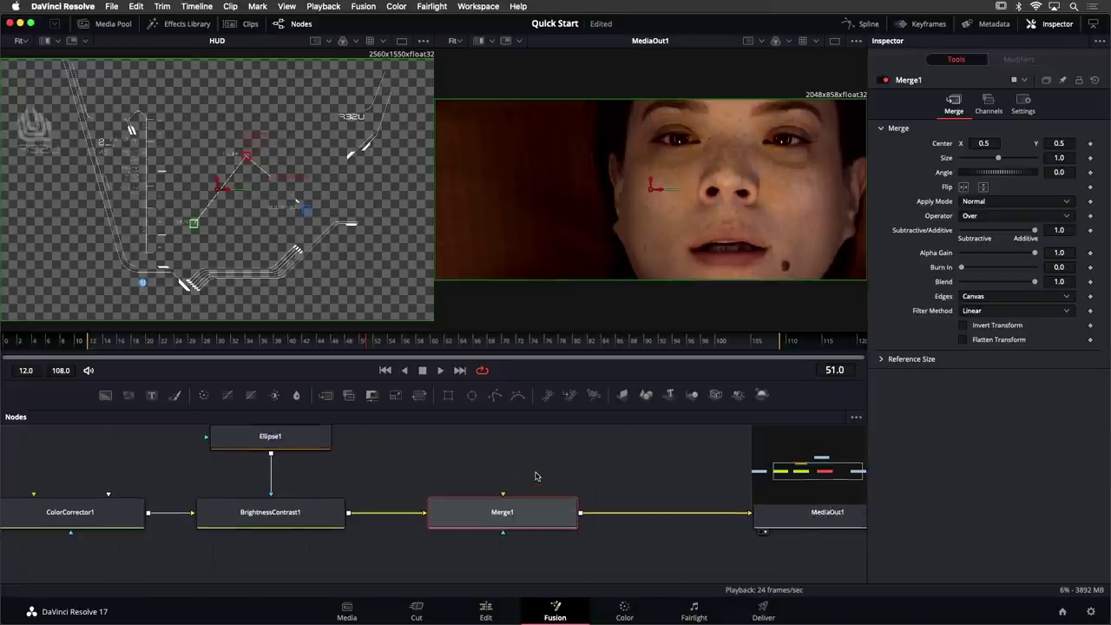
scroll(535, 479, "up", 1)
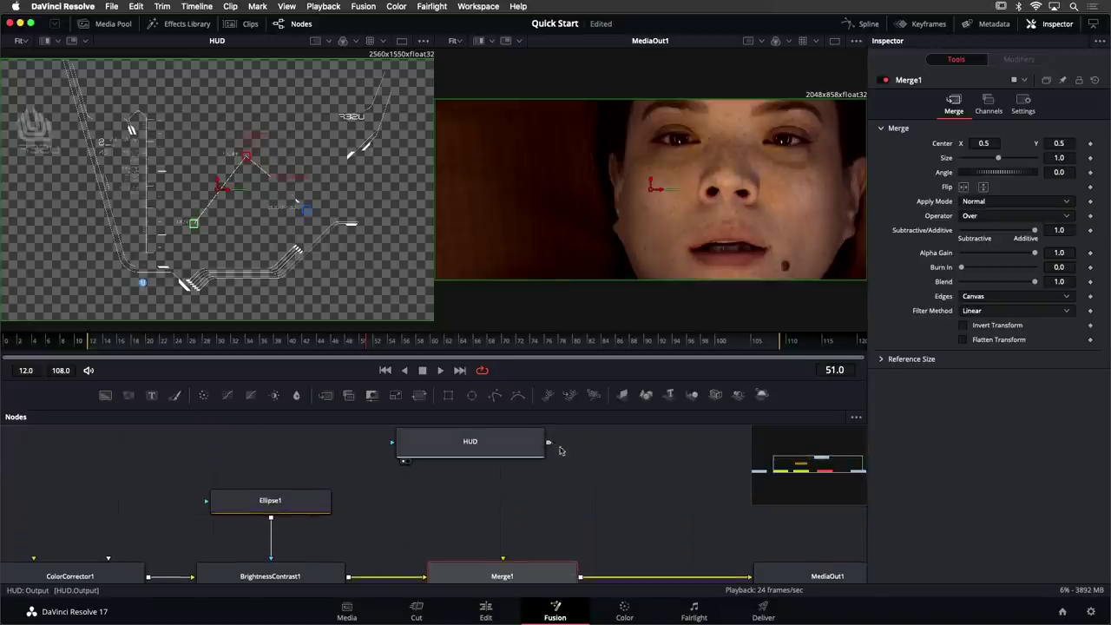
left_click_drag(549, 444, 503, 565)
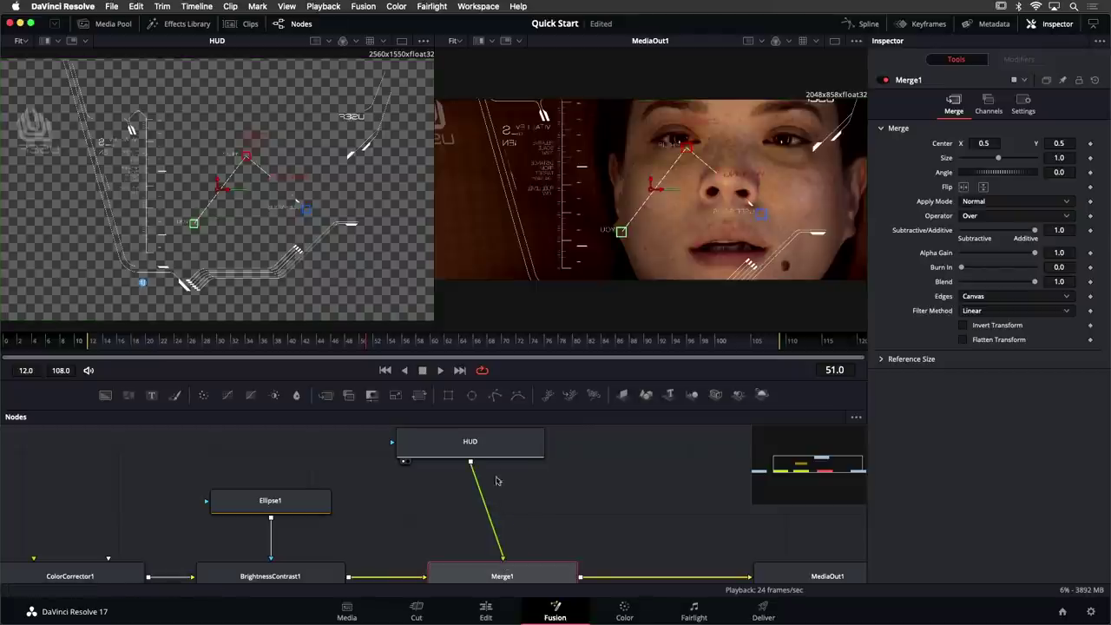
left_click_drag(486, 443, 519, 468)
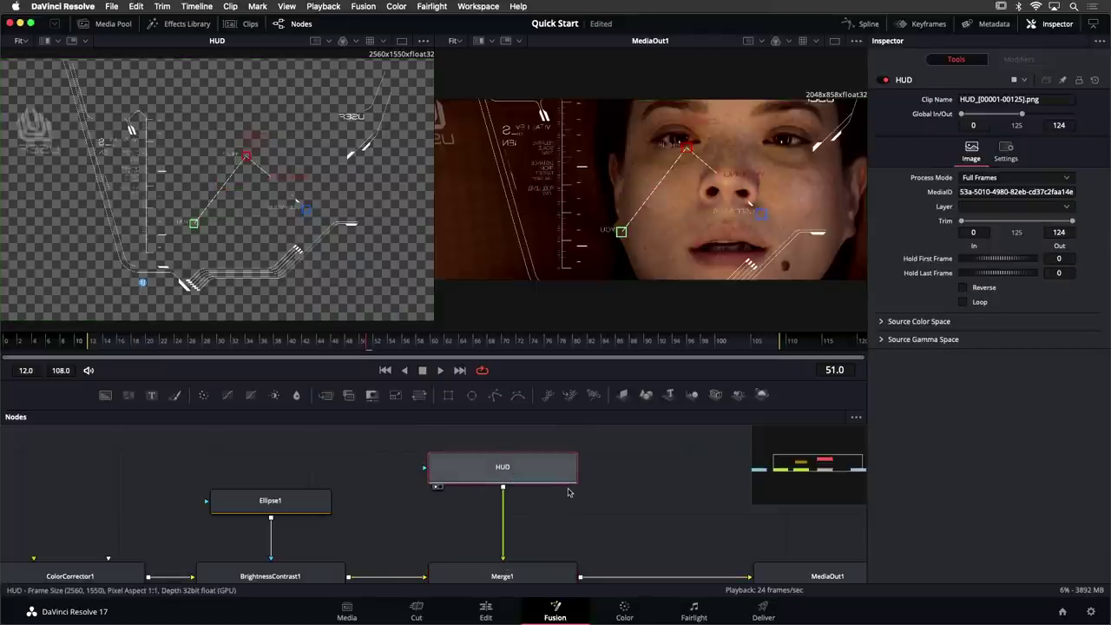
Move MediaOut1 further right in the node graph
scroll(569, 517, "down", 2)
scroll(573, 524, "down", 1)
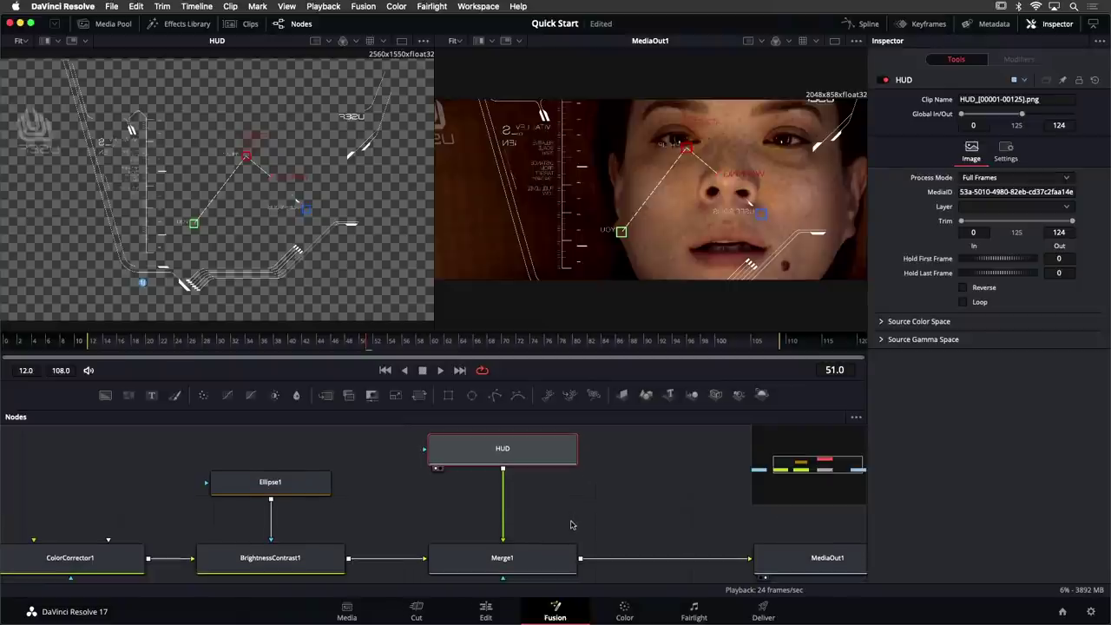
scroll(616, 510, "down", 1)
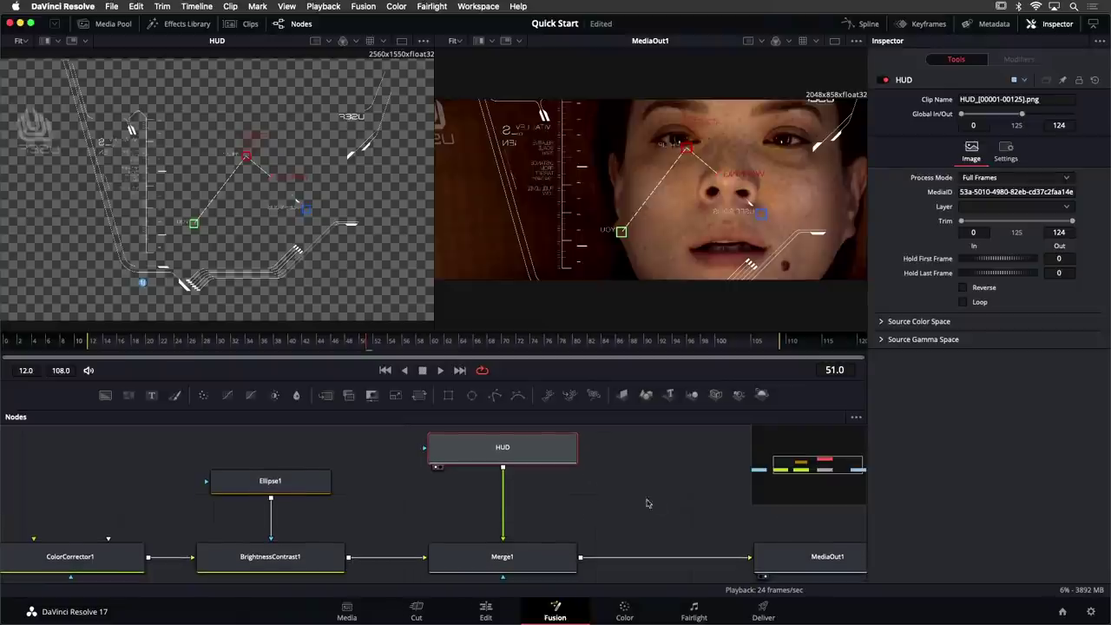
scroll(597, 492, "down", 5)
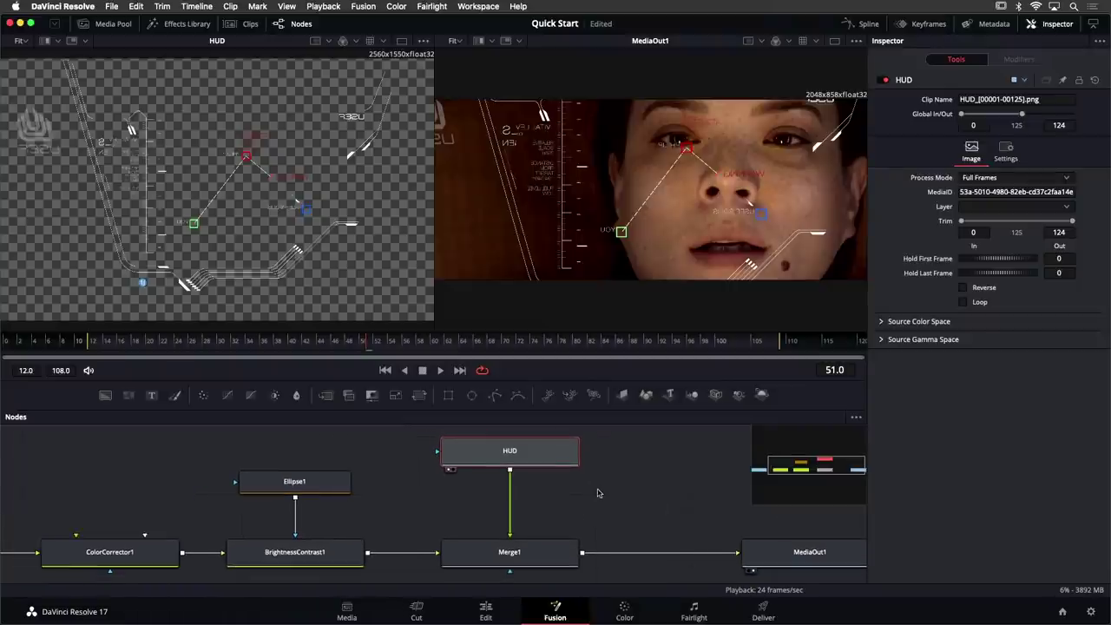
scroll(650, 493, "right", 5)
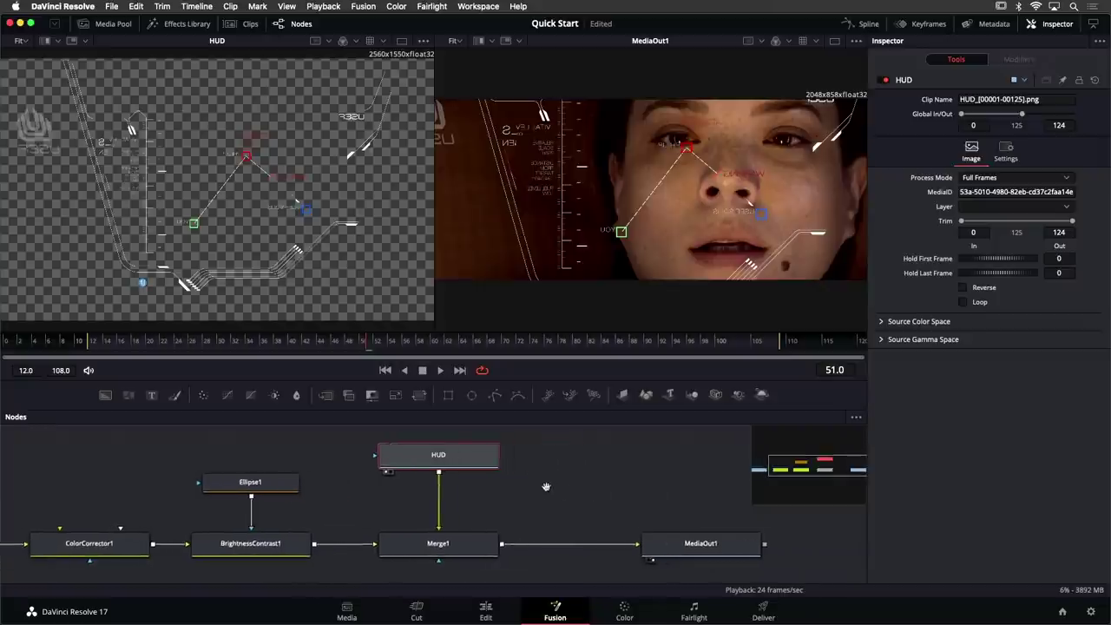
left_click_drag(645, 548, 724, 549)
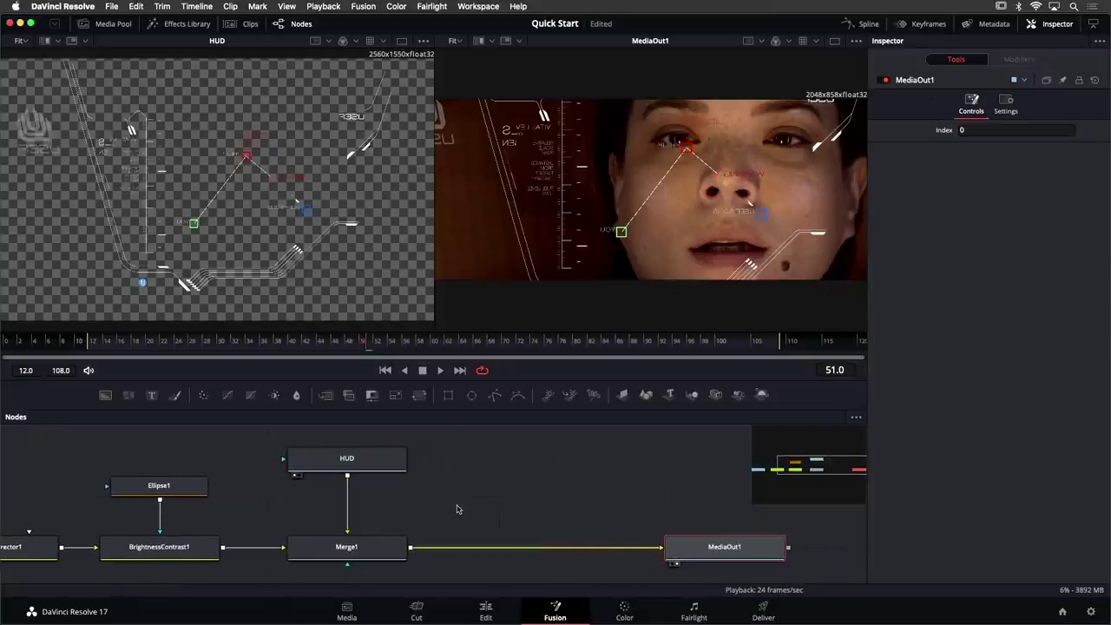
Bring Glass.jpg from the Media Pool into the node graph and show it in the left viewer
left_click(112, 25)
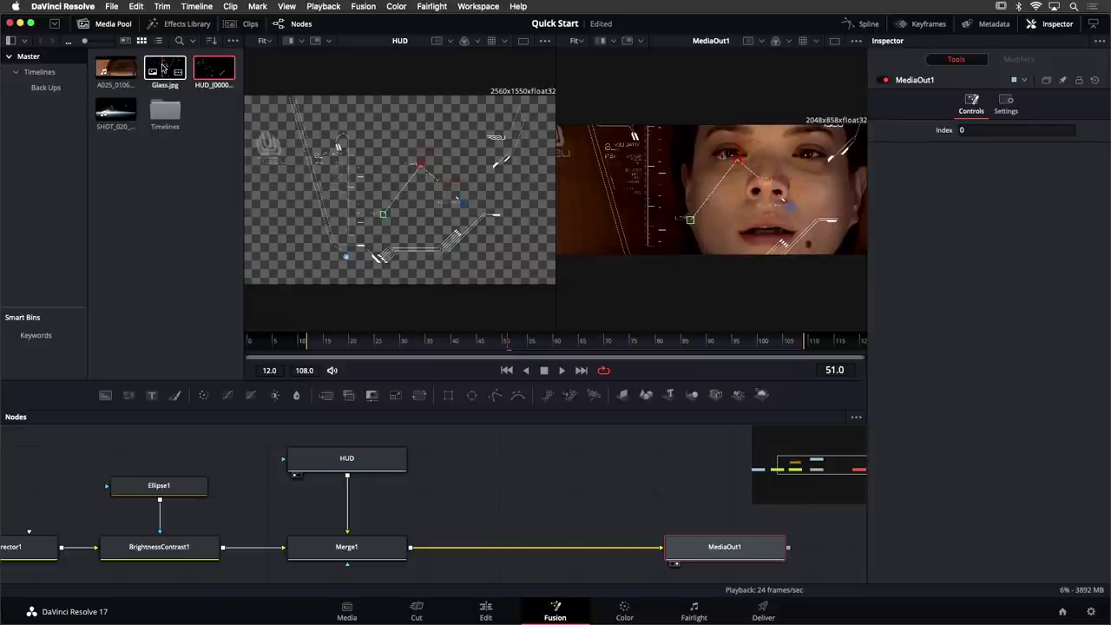
left_click_drag(164, 68, 520, 460)
left_click(113, 24)
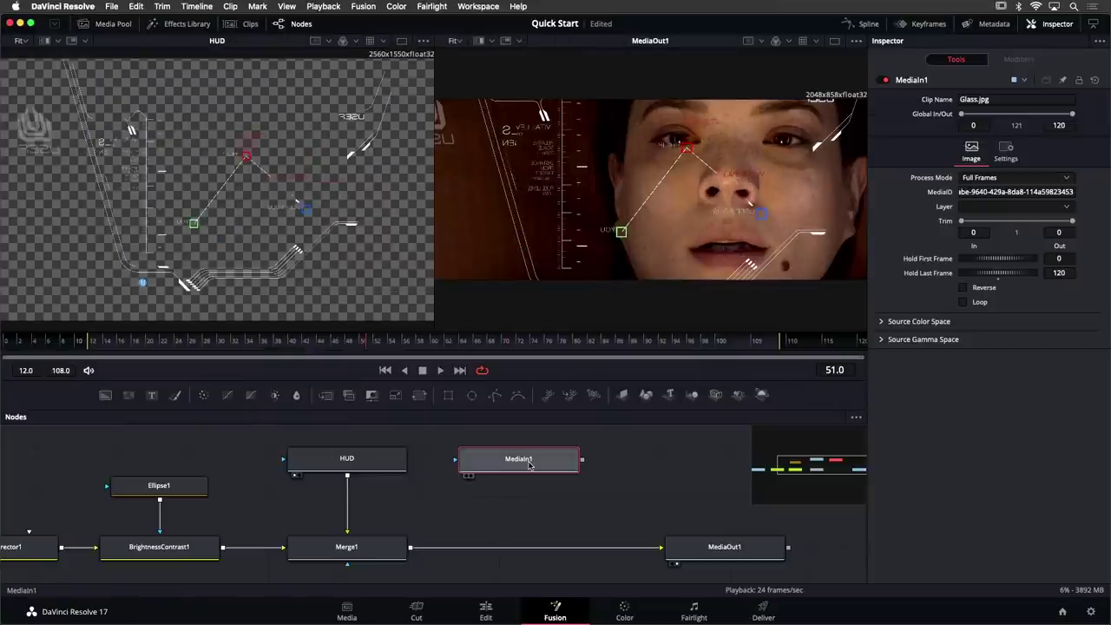
key("1")
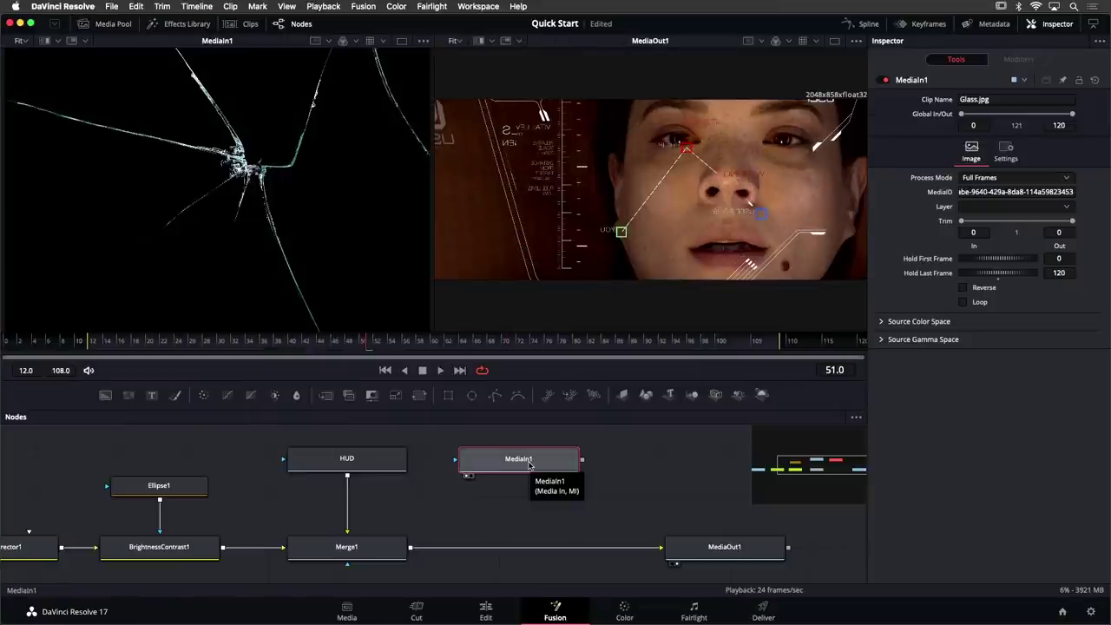
Rename the glass node GLASS and check its alpha channel before returning to full colour
key("F2")
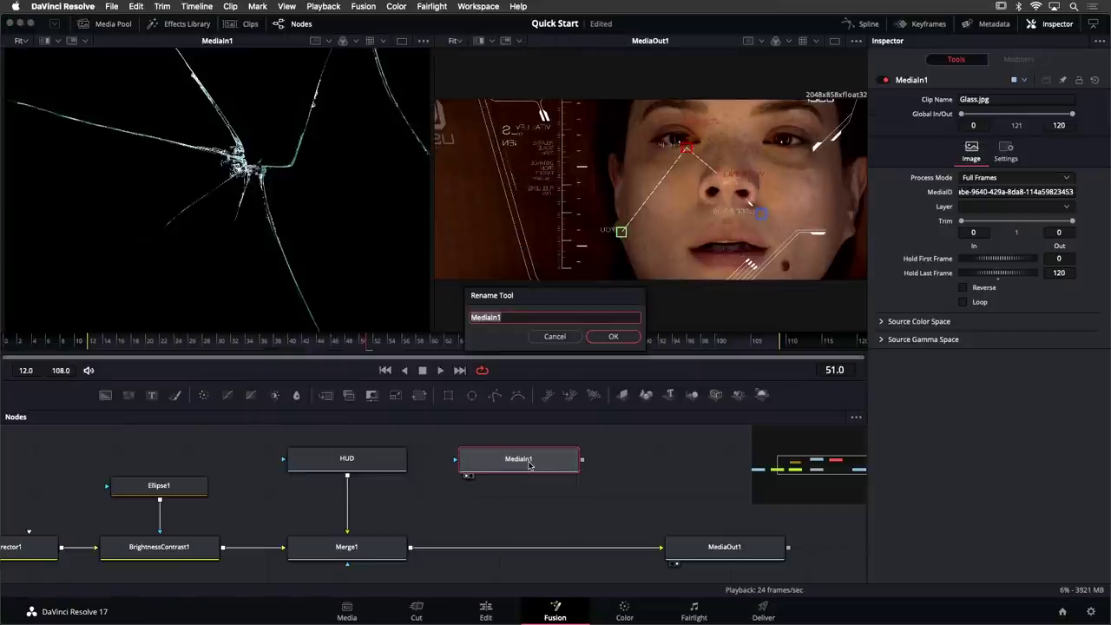
type("GLASS")
key("Return")
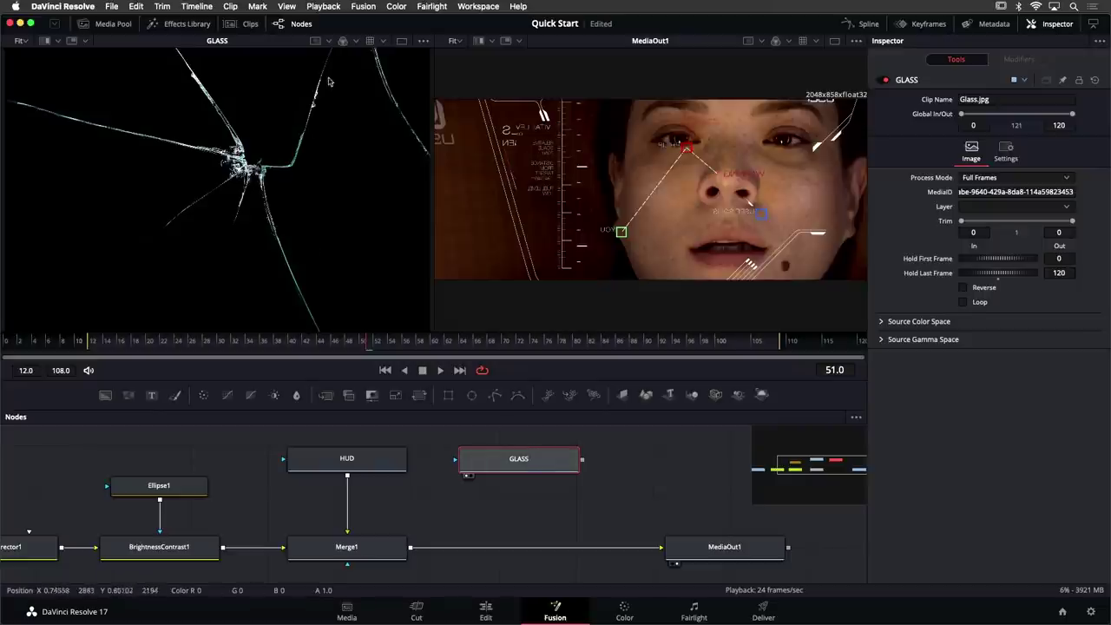
left_click(344, 41)
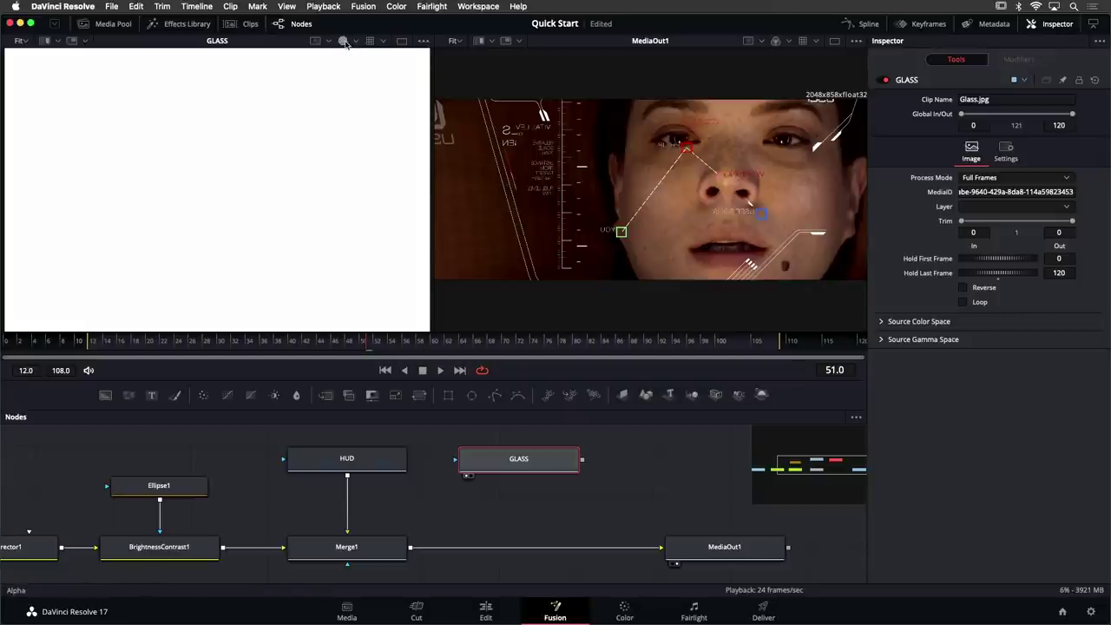
left_click(344, 42)
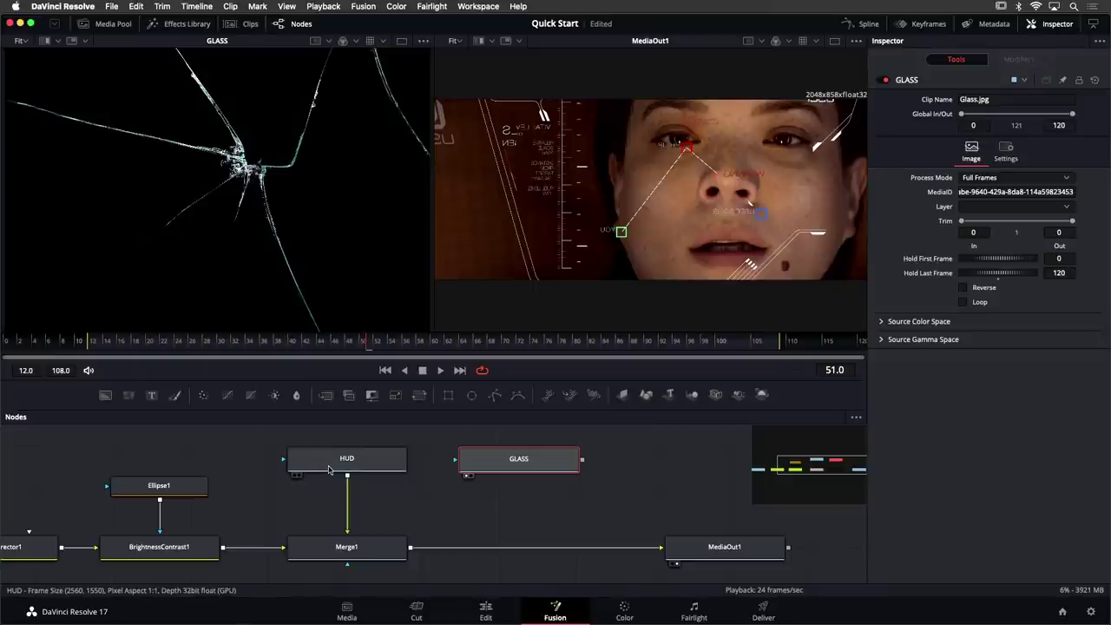
Insert Merge2 between Merge1 and MediaOut1 with GLASS as its foreground
left_click_drag(328, 399, 520, 552)
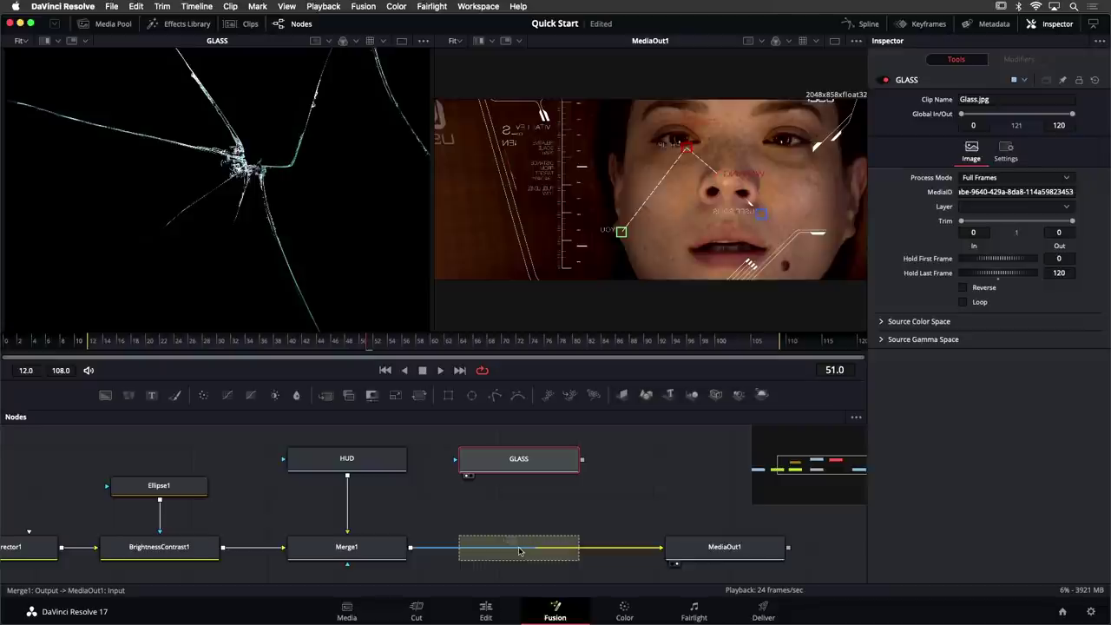
left_click(519, 549)
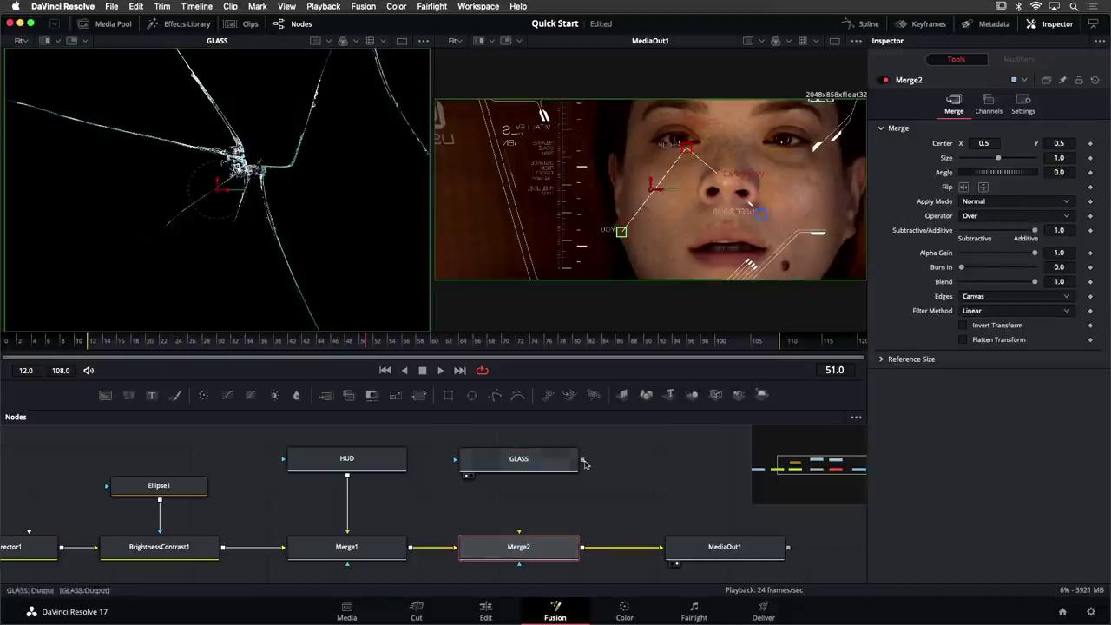
left_click_drag(582, 463, 518, 545)
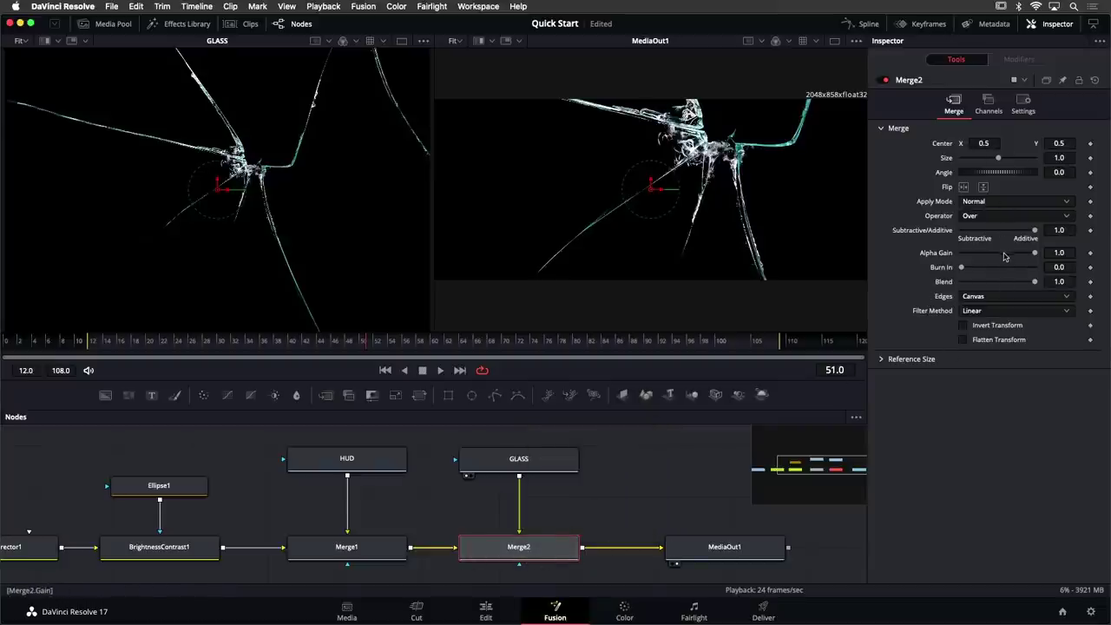
Set Merge2's Apply Mode to Screen and lower its Blend to 0.866
left_click(987, 202)
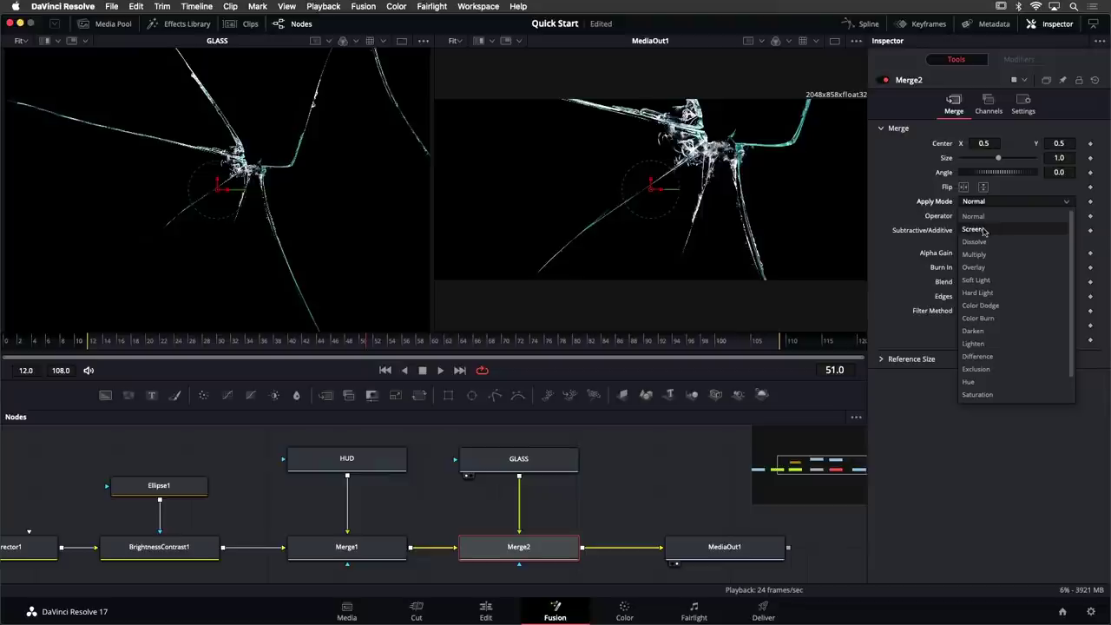
left_click(982, 231)
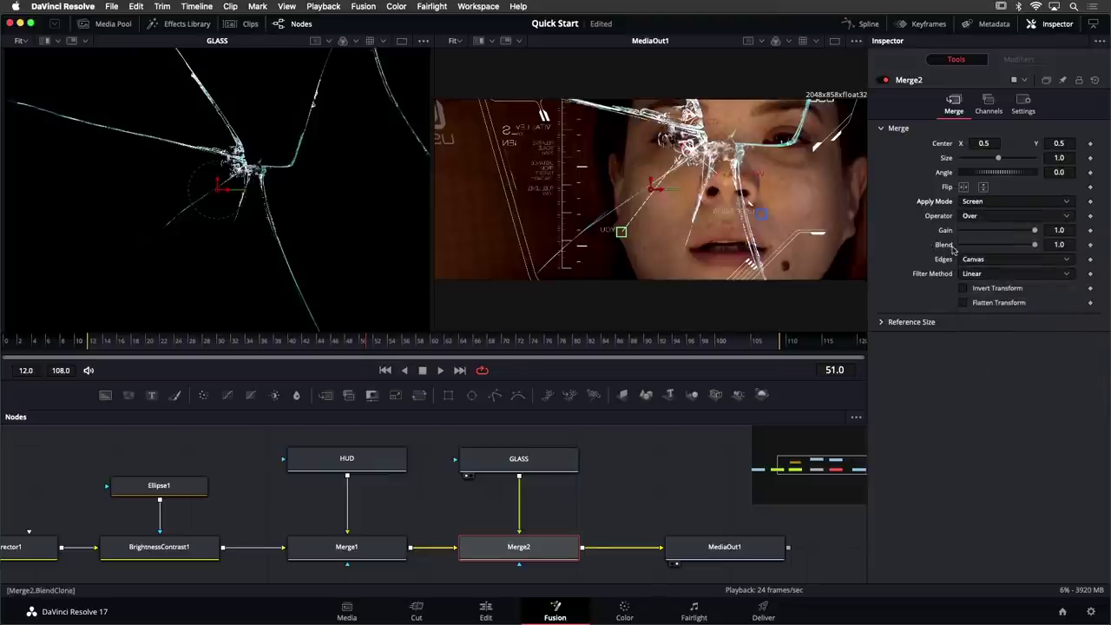
left_click_drag(1035, 244, 1024, 250)
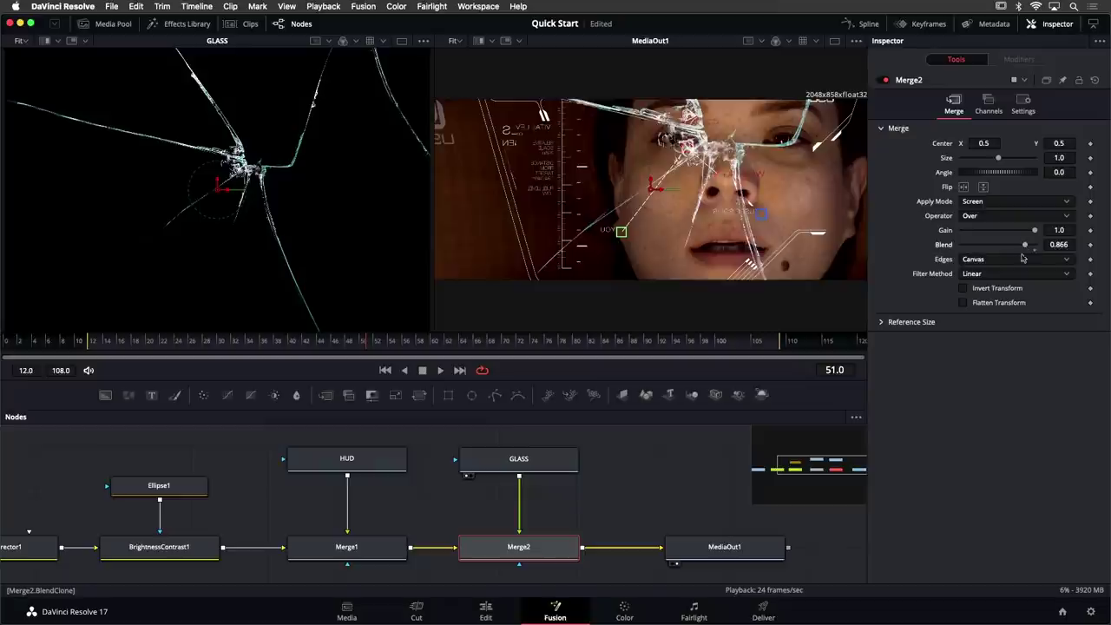
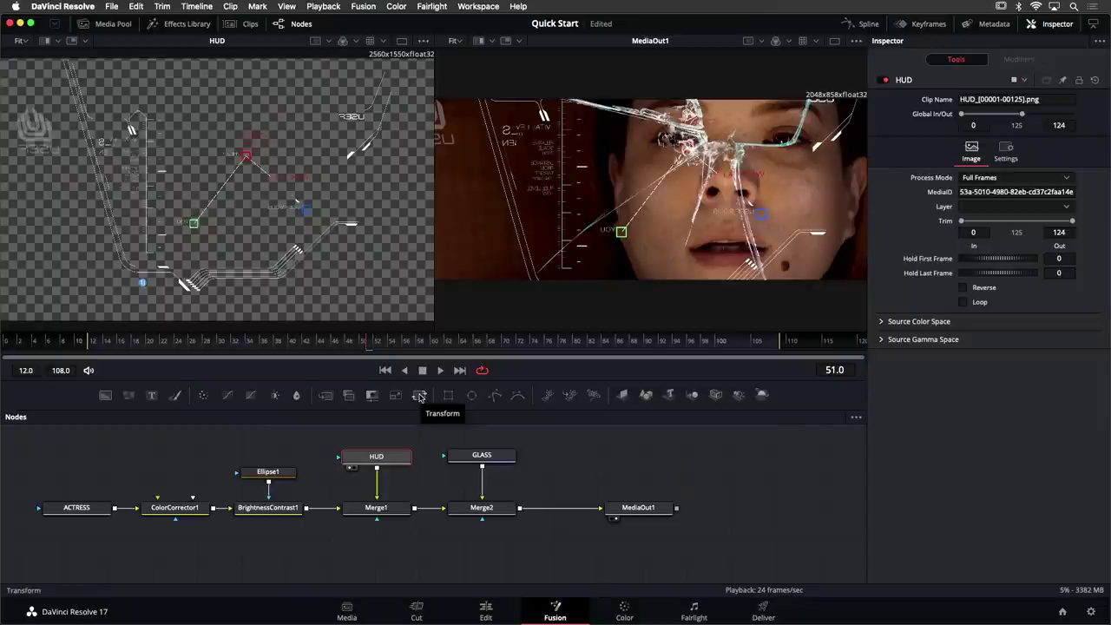
Try a Transform1 on the final output shrunk to about 0.8, then delete it
left_click_drag(419, 396, 563, 512)
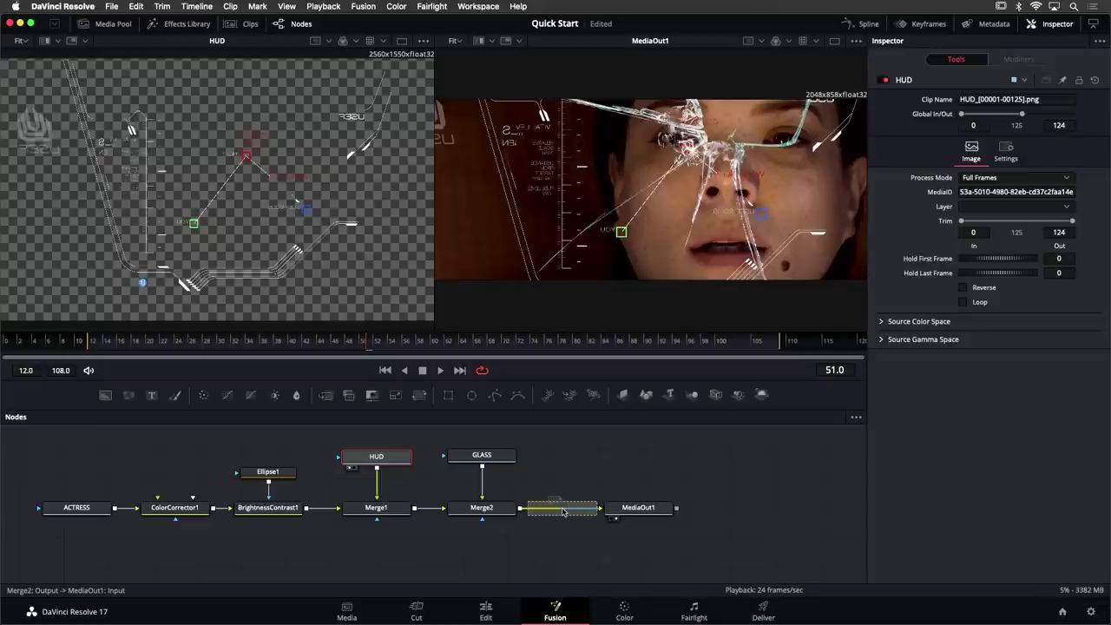
left_click_drag(563, 512, 563, 512)
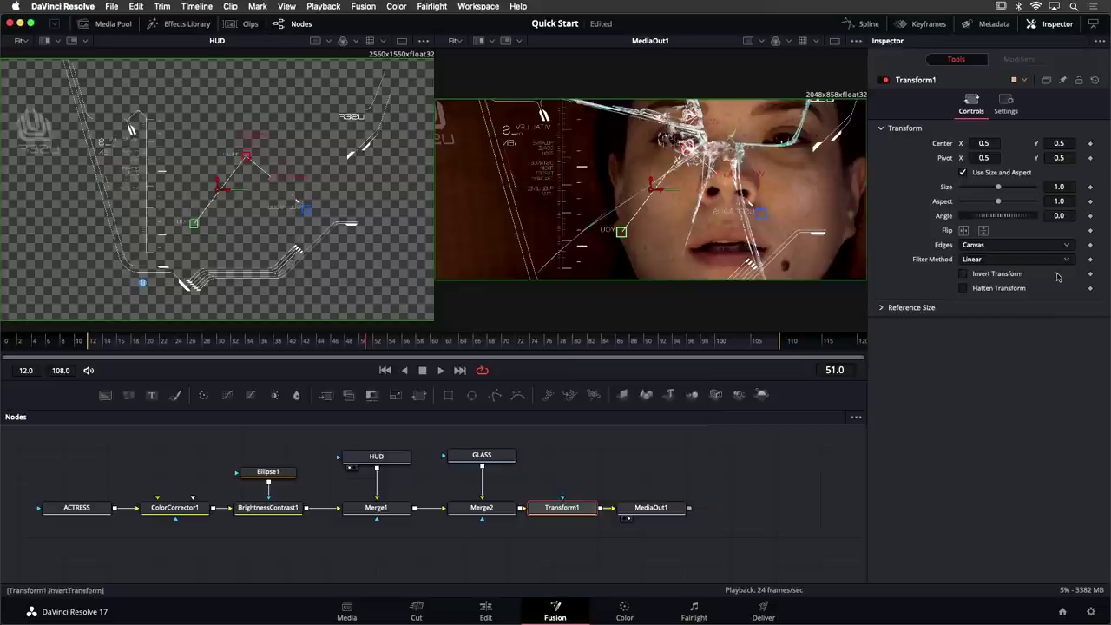
left_click_drag(999, 187, 990, 189)
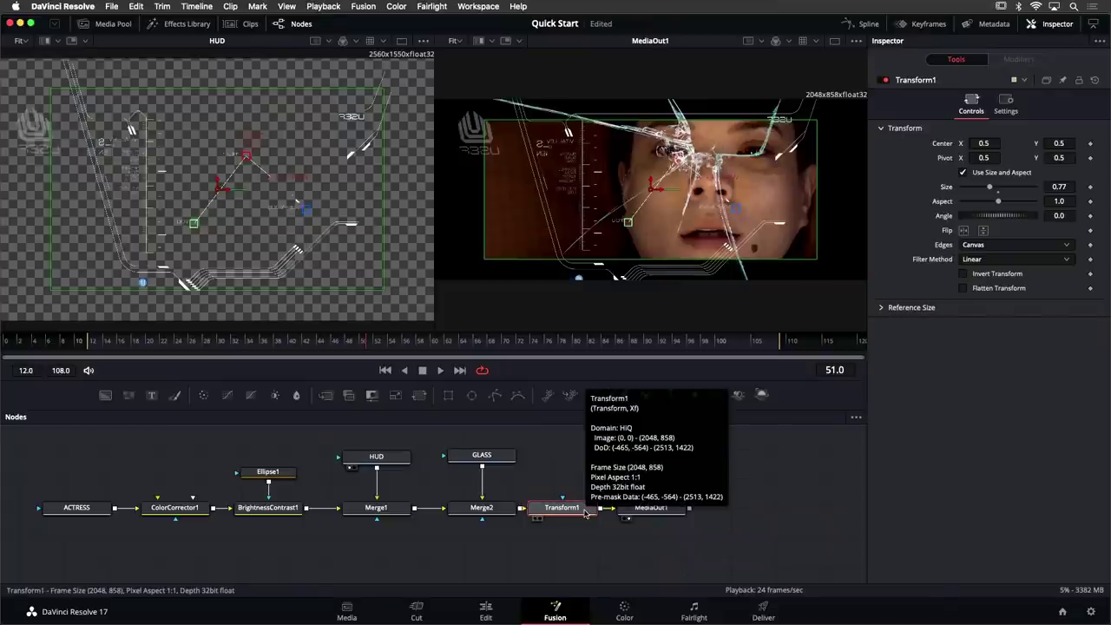
key("Delete")
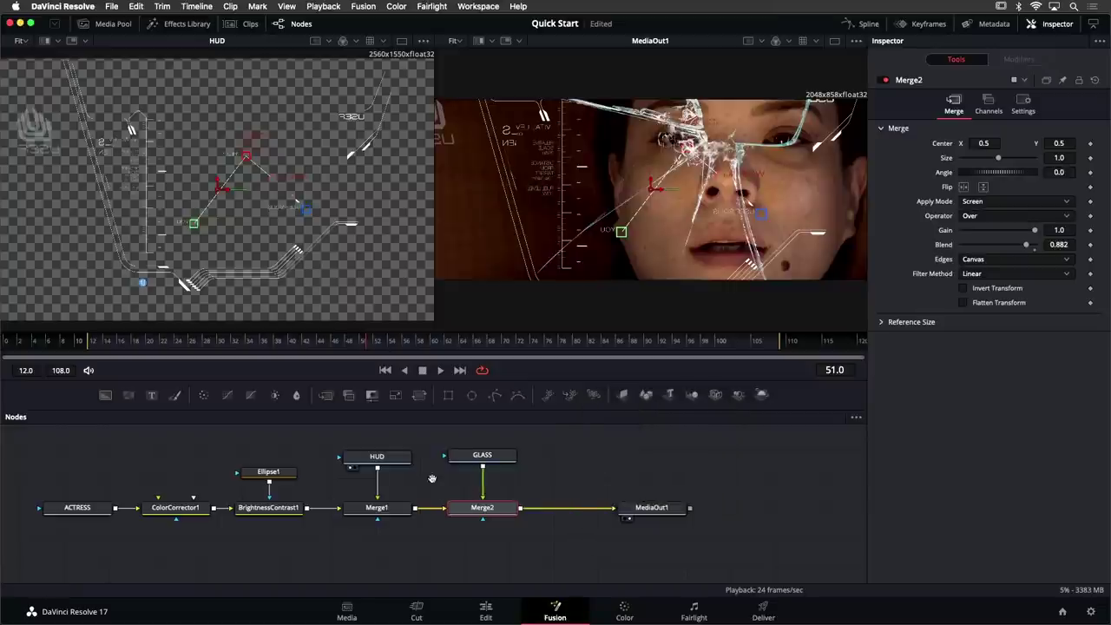
Insert Transform1 between HUD and Merge1 at size 0.7, centred at 0.622, 0.509
scroll(452, 501, "up", 2)
left_click_drag(432, 497, 435, 440)
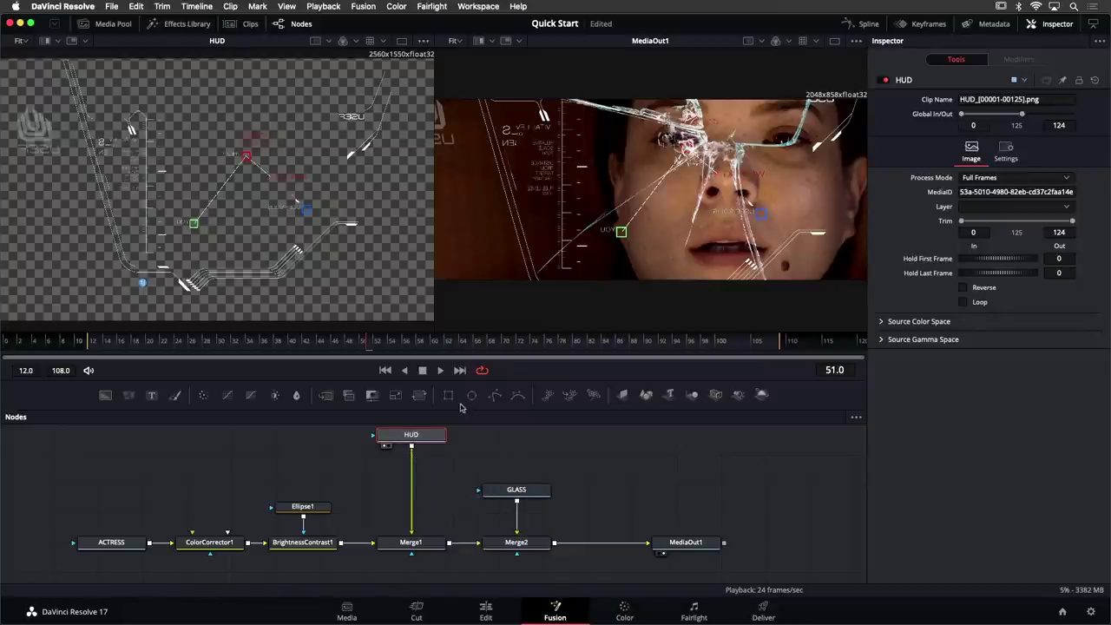
left_click_drag(421, 398, 413, 475)
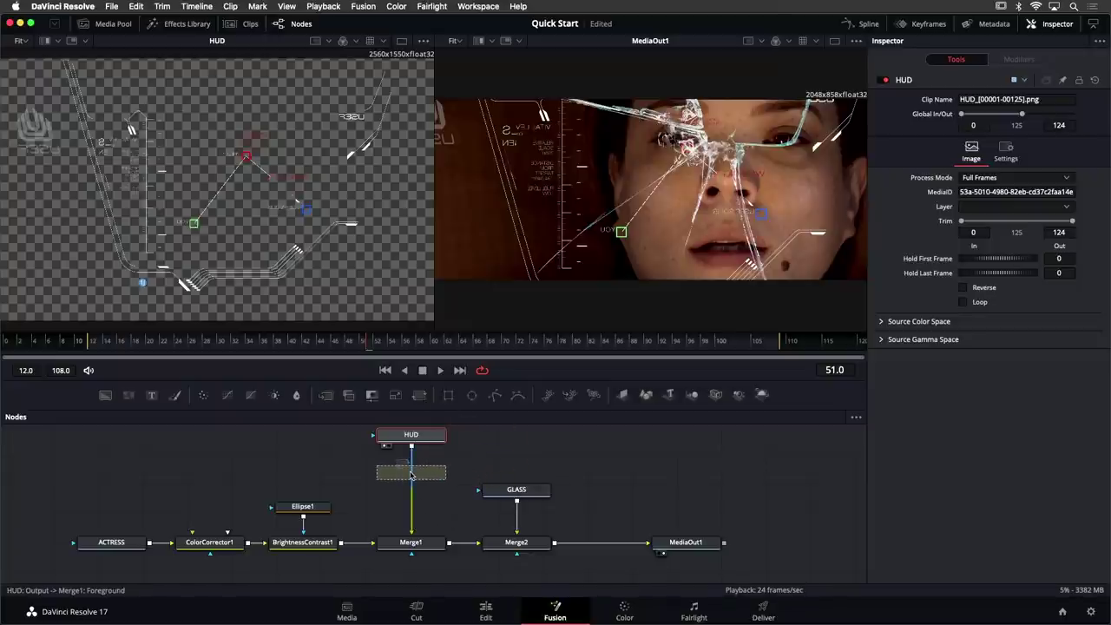
left_click_drag(411, 475, 412, 476)
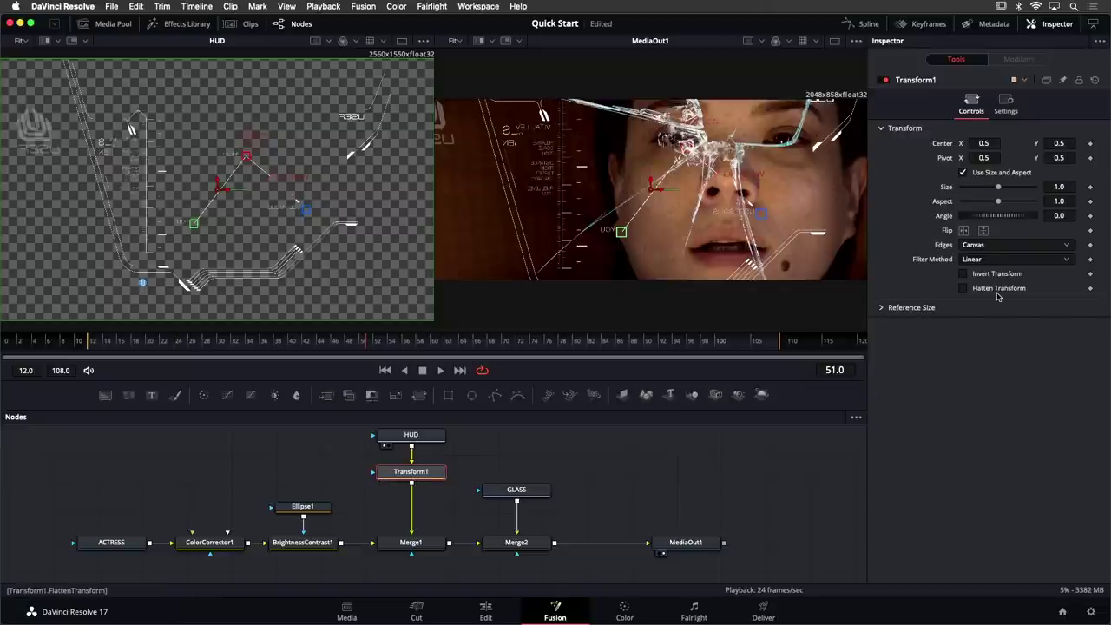
left_click_drag(998, 187, 988, 189)
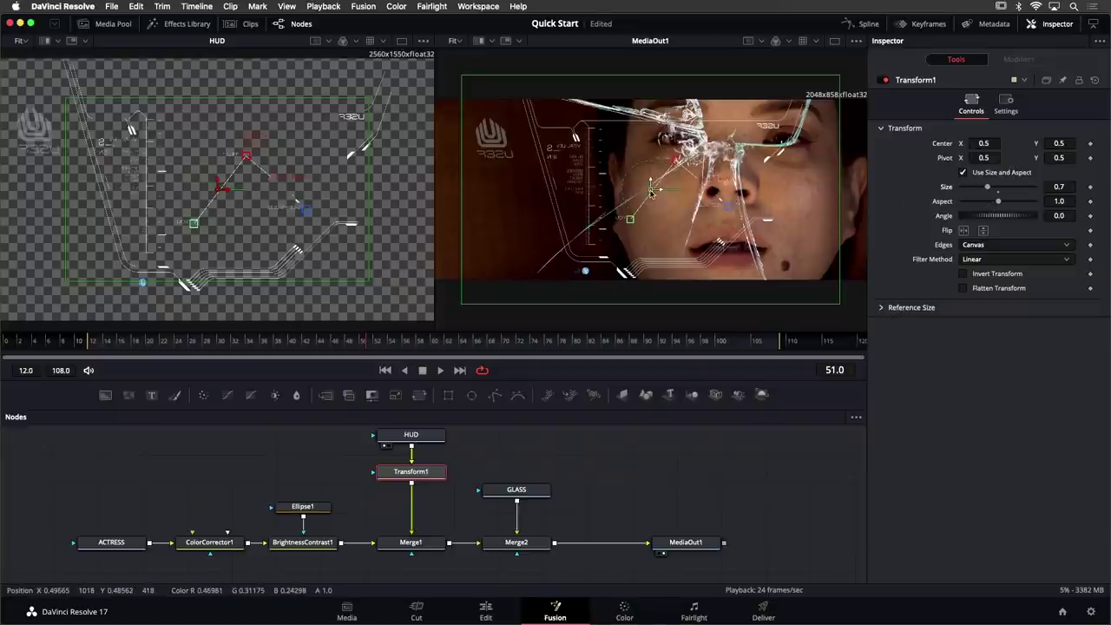
left_click_drag(652, 189, 717, 190)
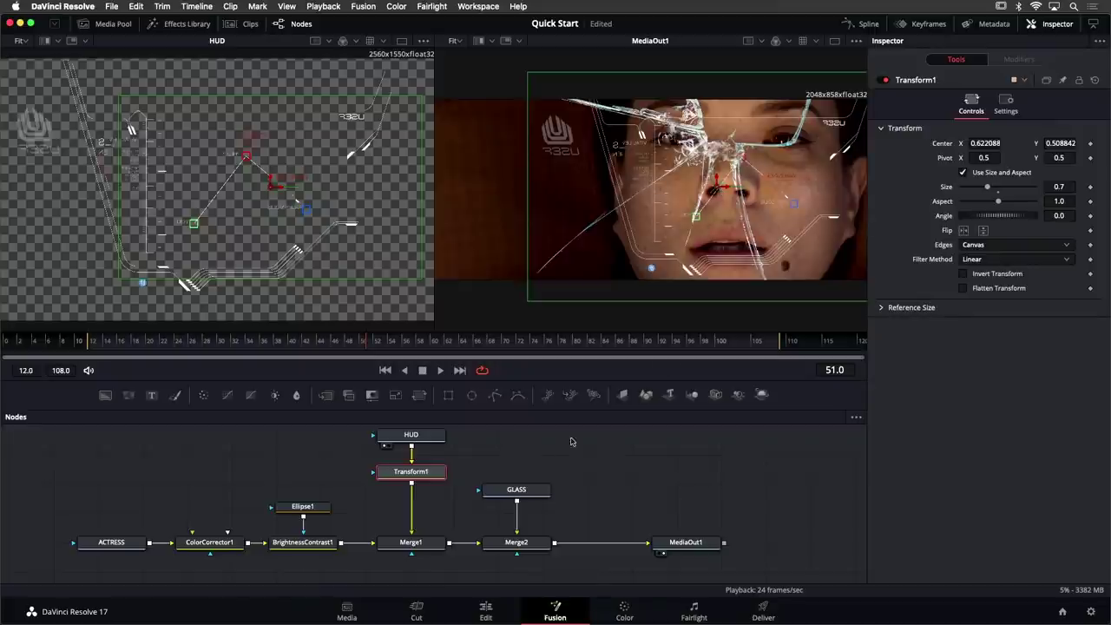
left_click_drag(489, 459, 500, 480)
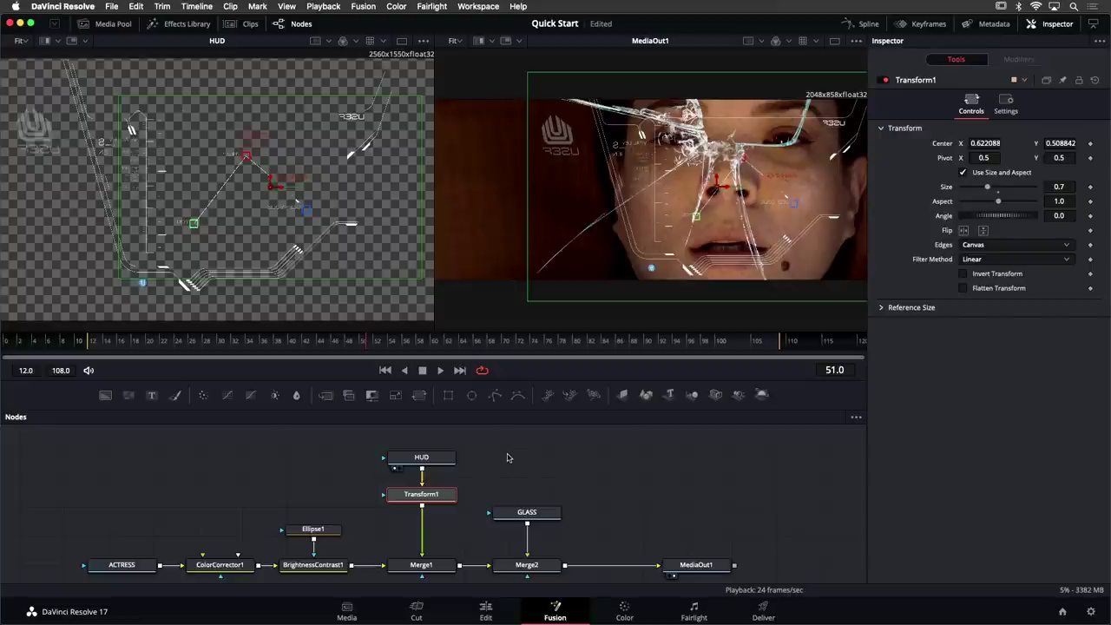
Insert a Defocus1 node from Tools > Blur after Transform1, defocus size 2.0
left_click(189, 24)
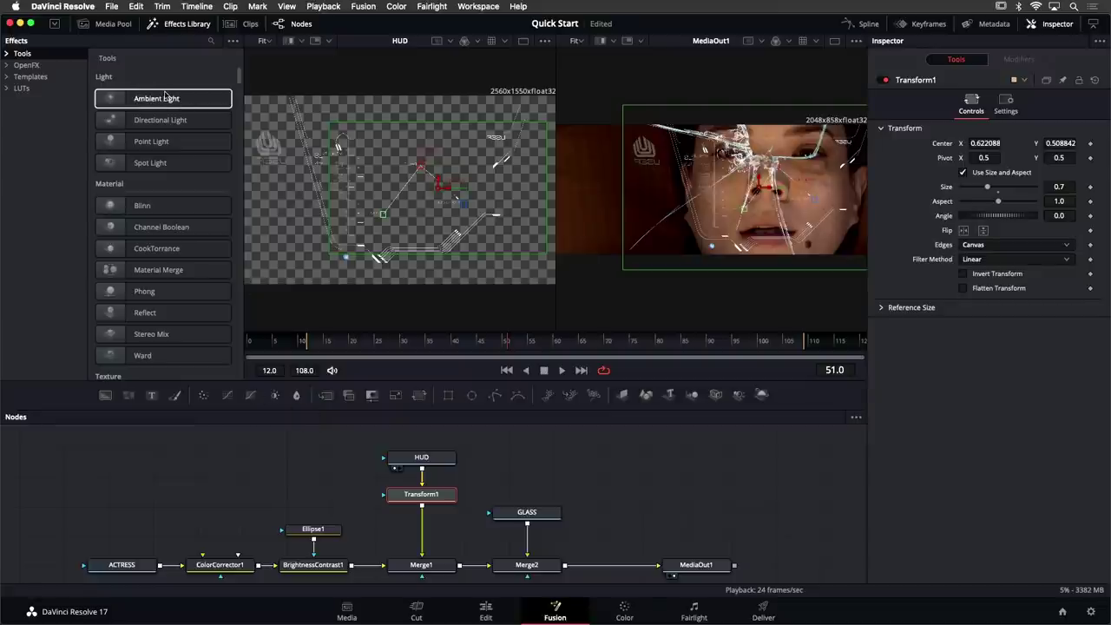
left_click(22, 56)
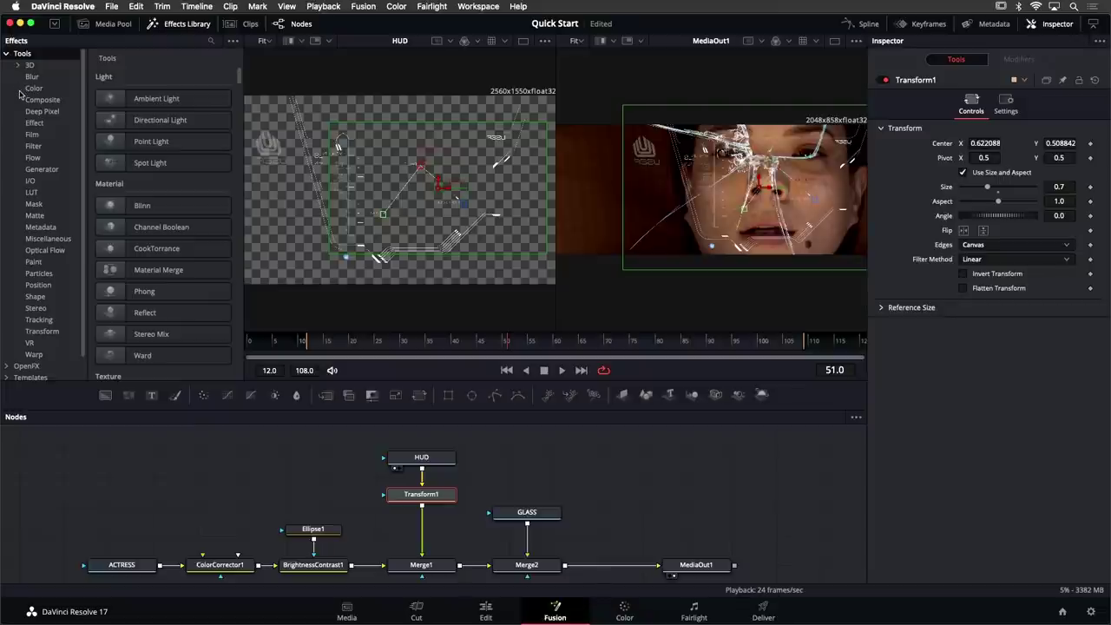
left_click(48, 170)
left_click(52, 137)
left_click(57, 113)
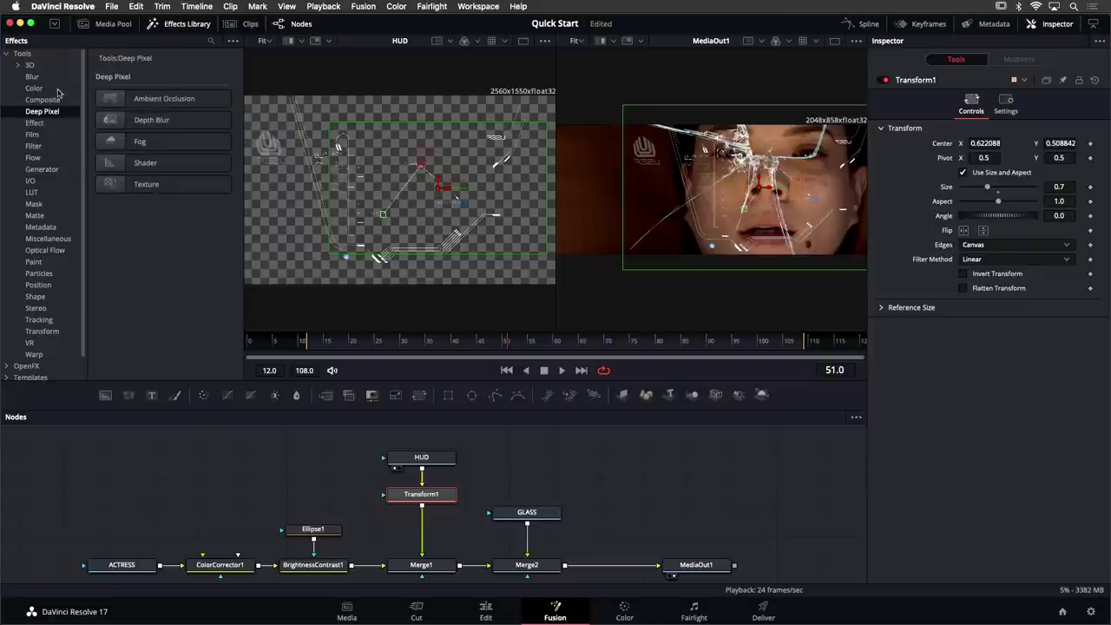
left_click(32, 76)
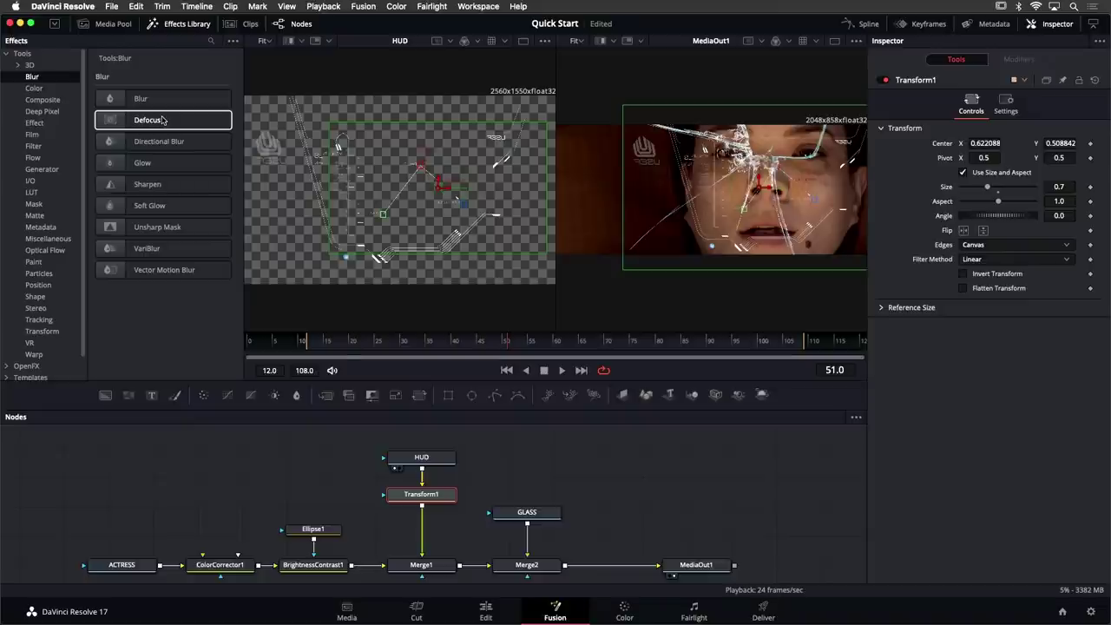
left_click_drag(373, 434, 405, 467)
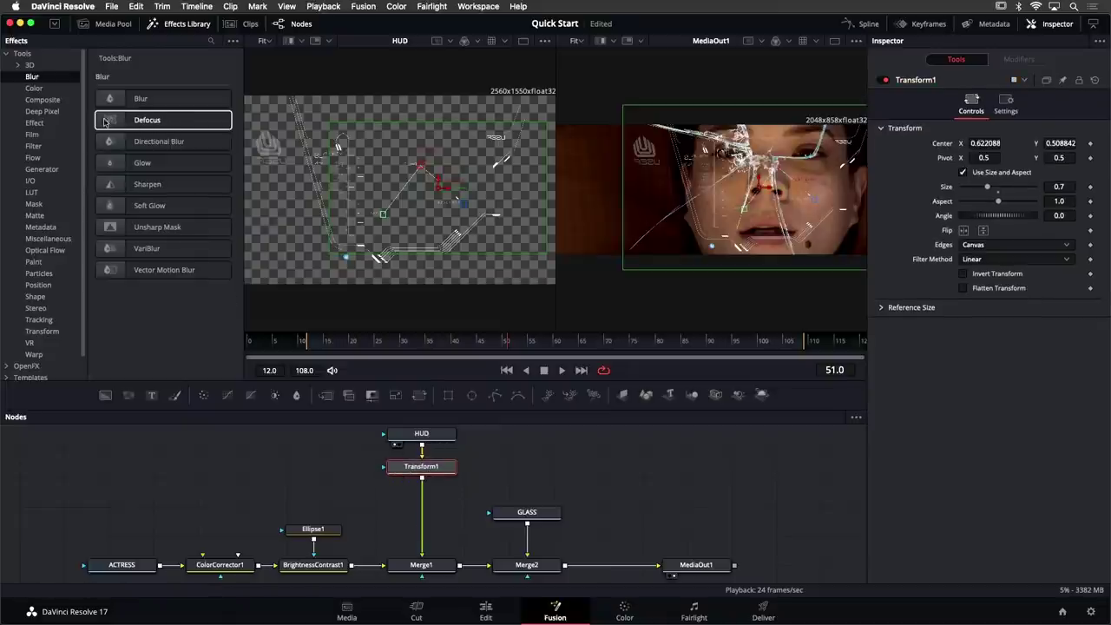
left_click(162, 122)
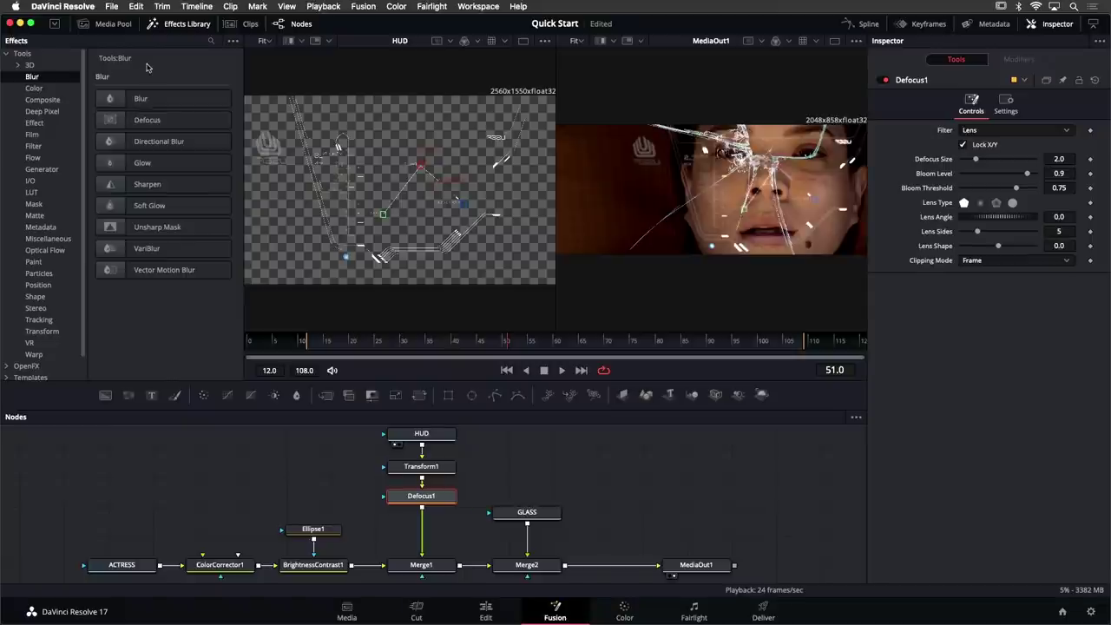
Lower Defocus1's Bloom Level to 0.024 and collapse the Tools category tree
left_click(421, 470)
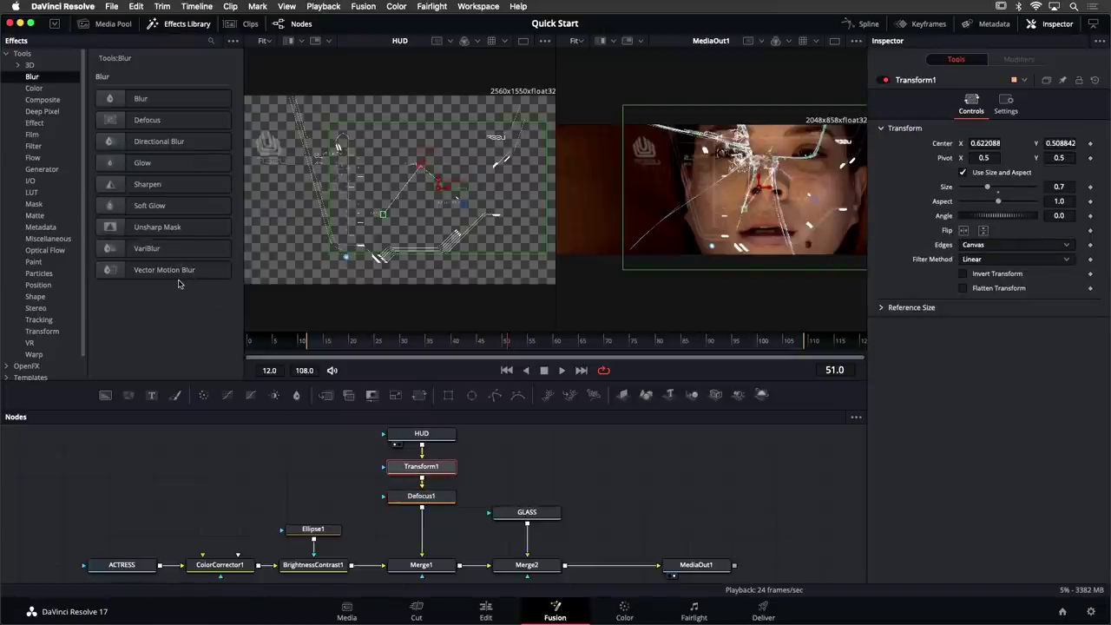
left_click(431, 497)
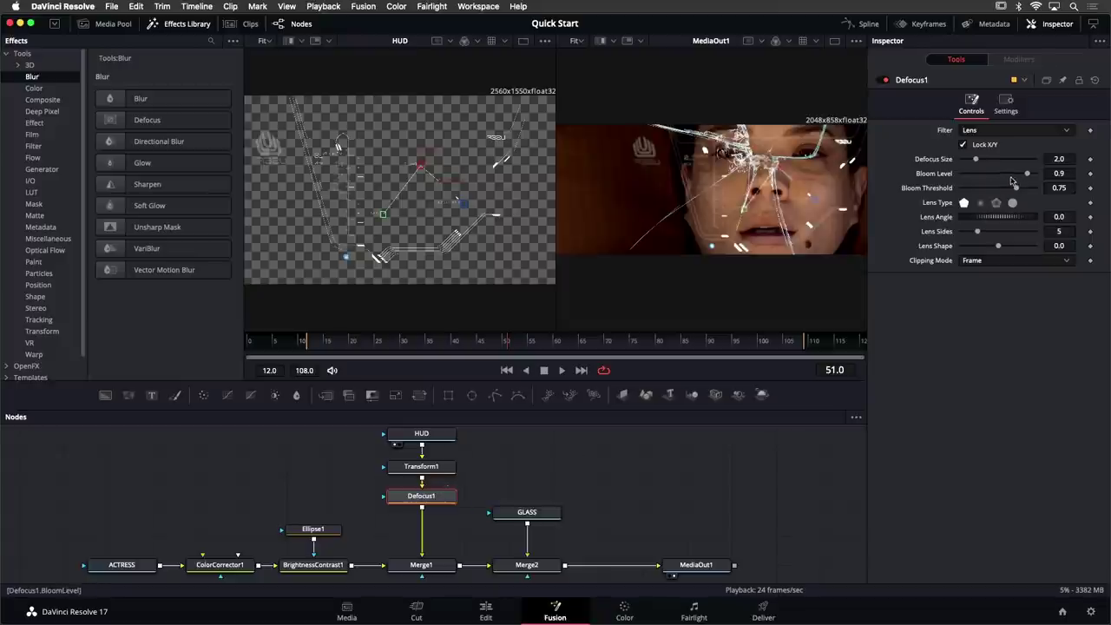
left_click_drag(1027, 174, 965, 175)
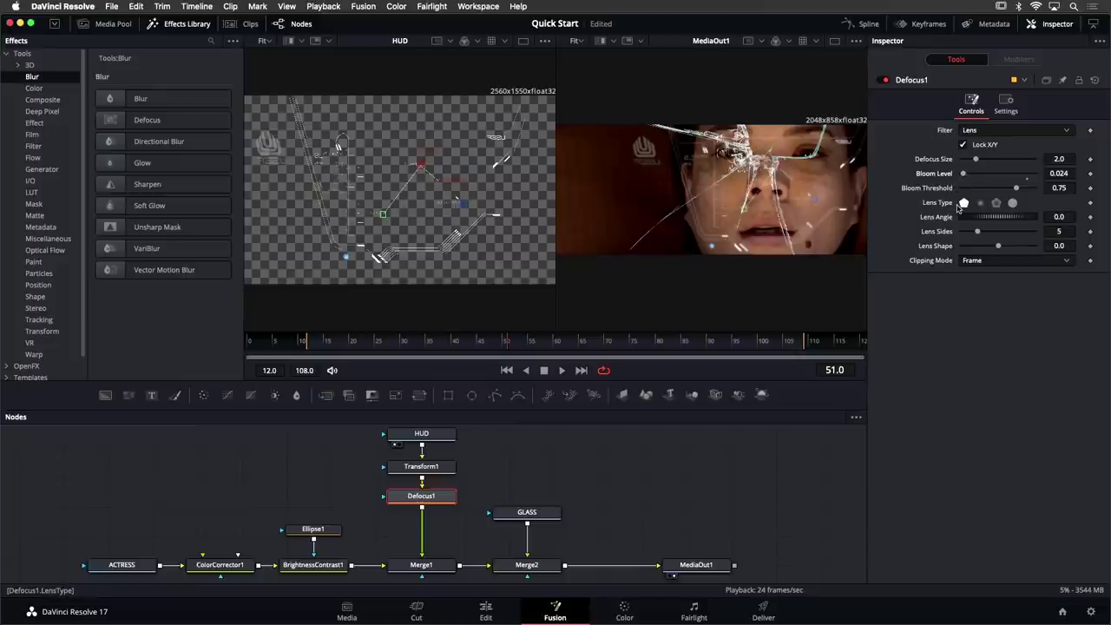
left_click(10, 57)
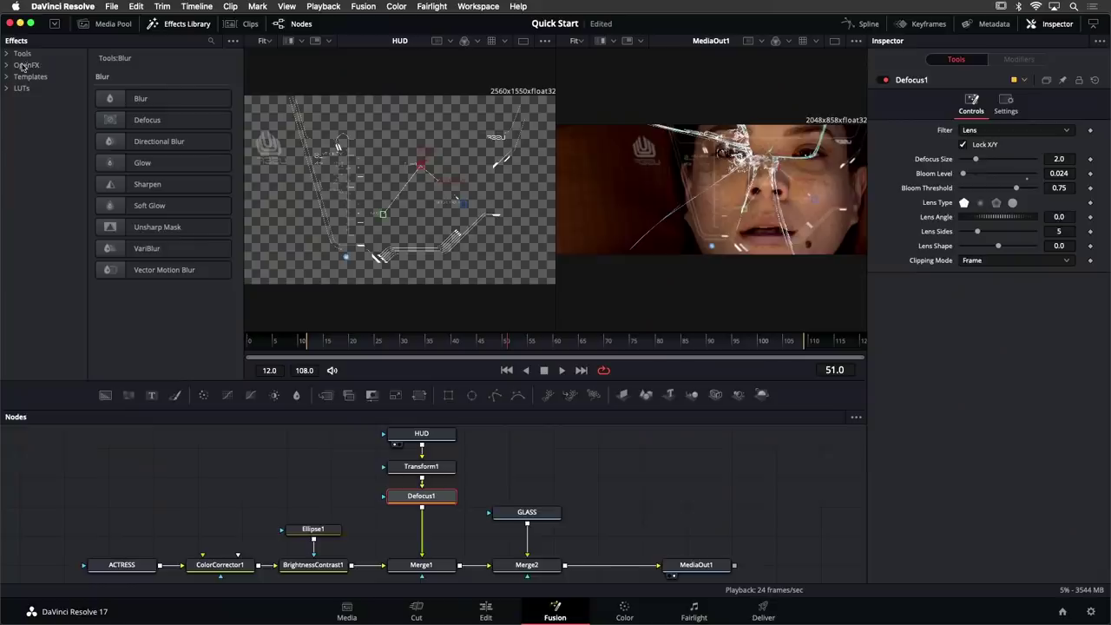
Add Prism Blur and Scanlines from Resolve FX Stylize after Defocus1, then close the library
left_click(6, 66)
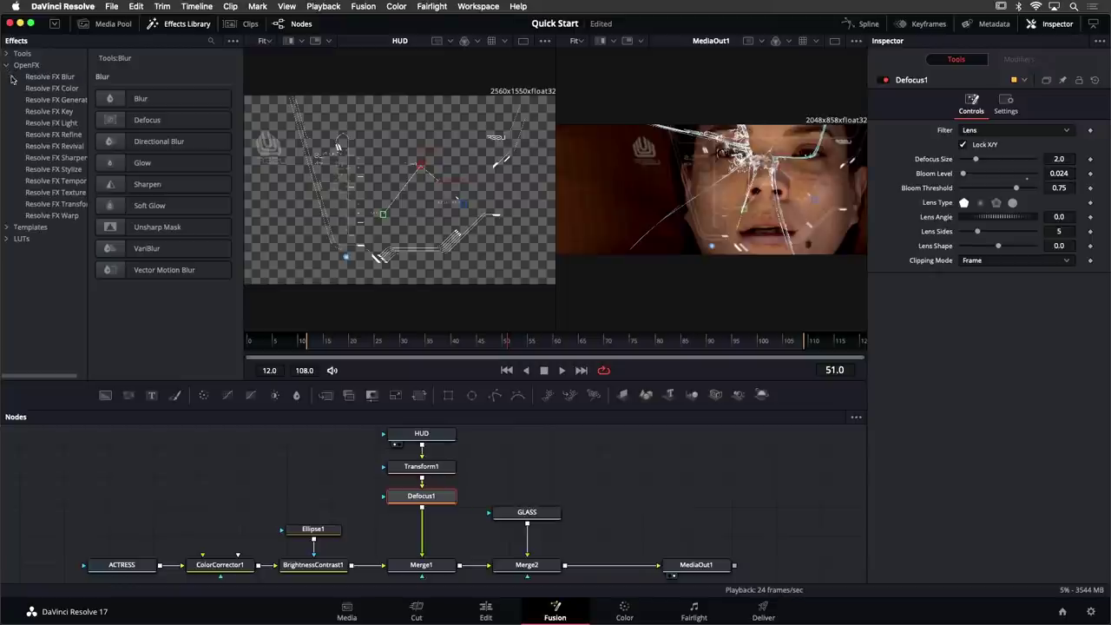
left_click(57, 169)
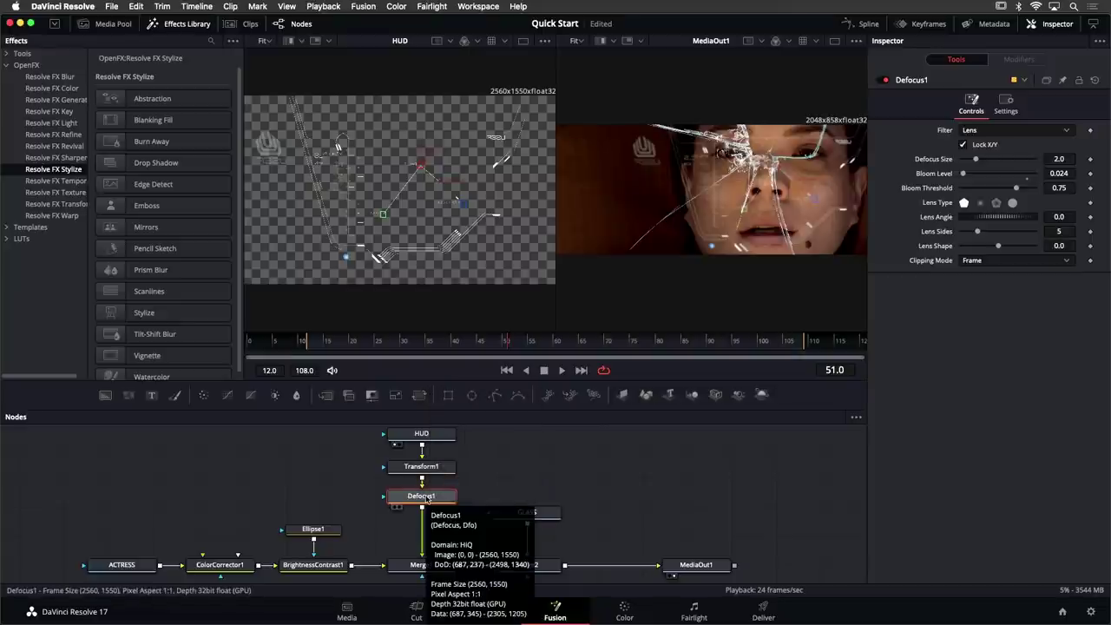
left_click(167, 274)
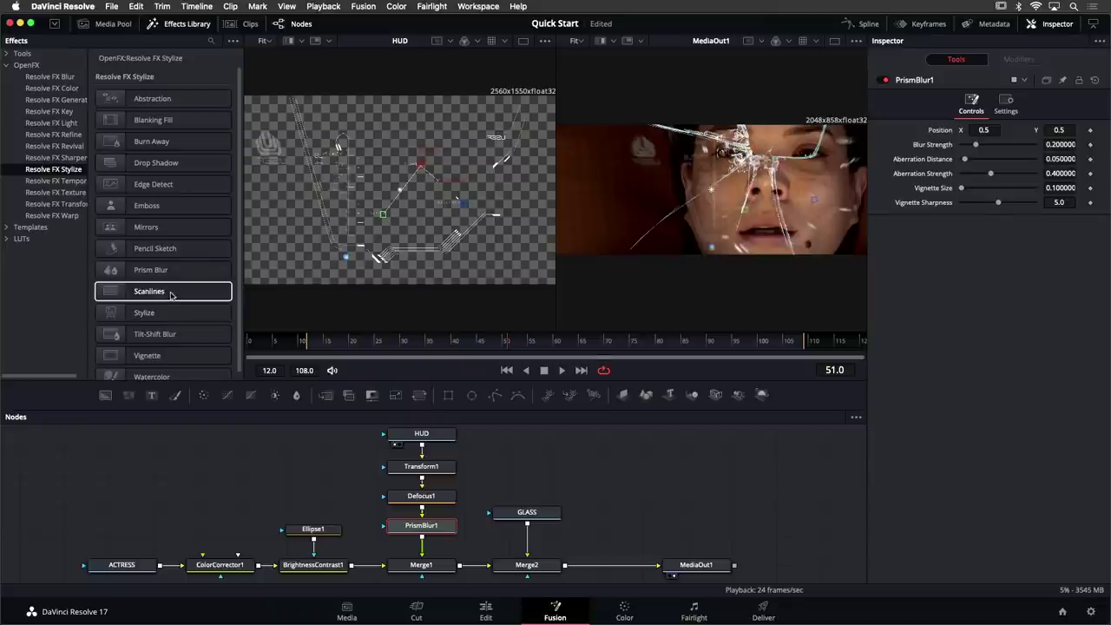
left_click(172, 293)
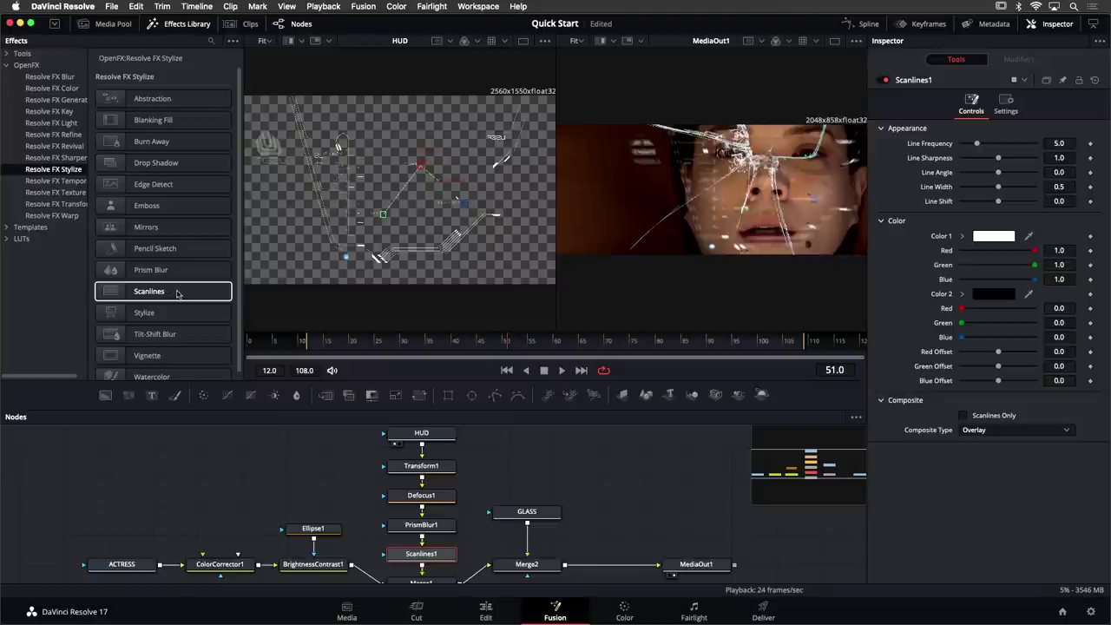
left_click(187, 24)
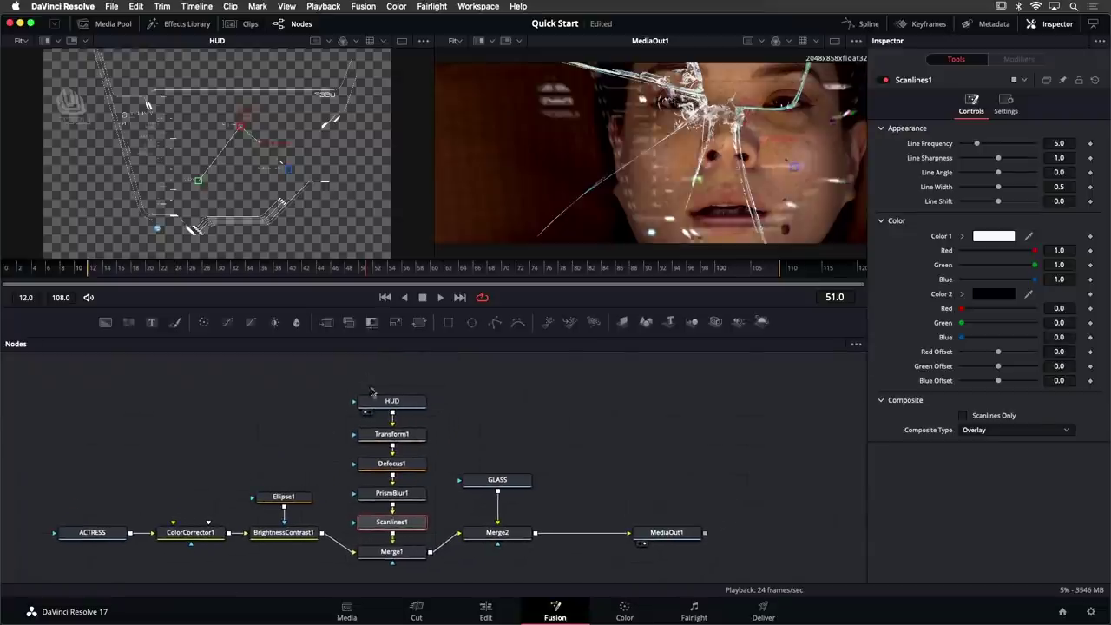
Tidy the HUD-branch nodes and raise Scanlines1's line frequency from 5.0 to 11.02
left_click_drag(371, 392, 402, 492)
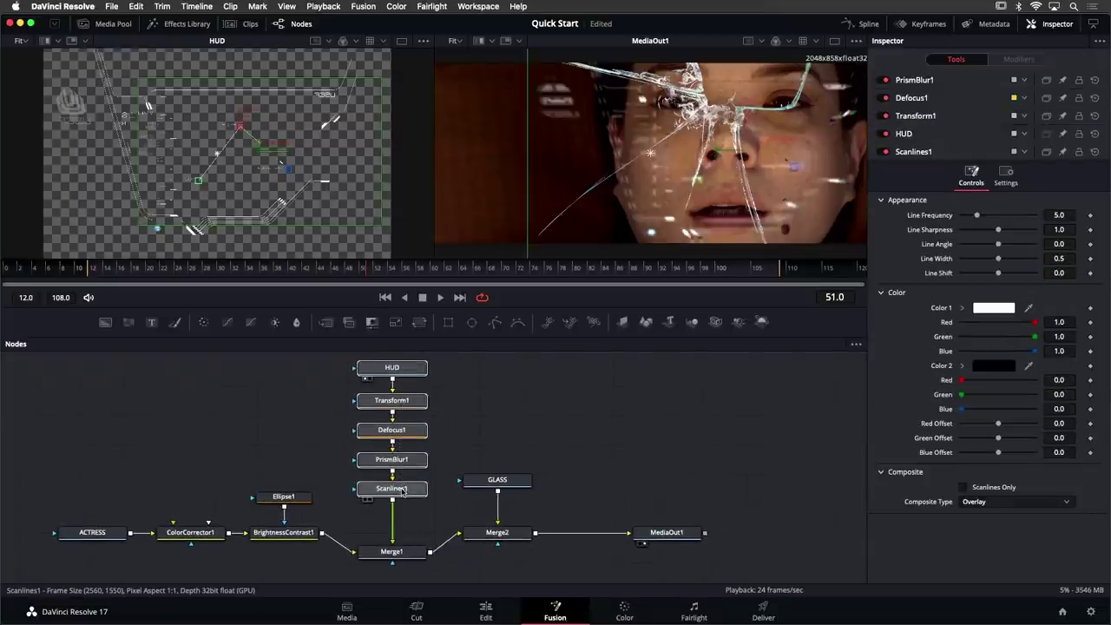
left_click(396, 533)
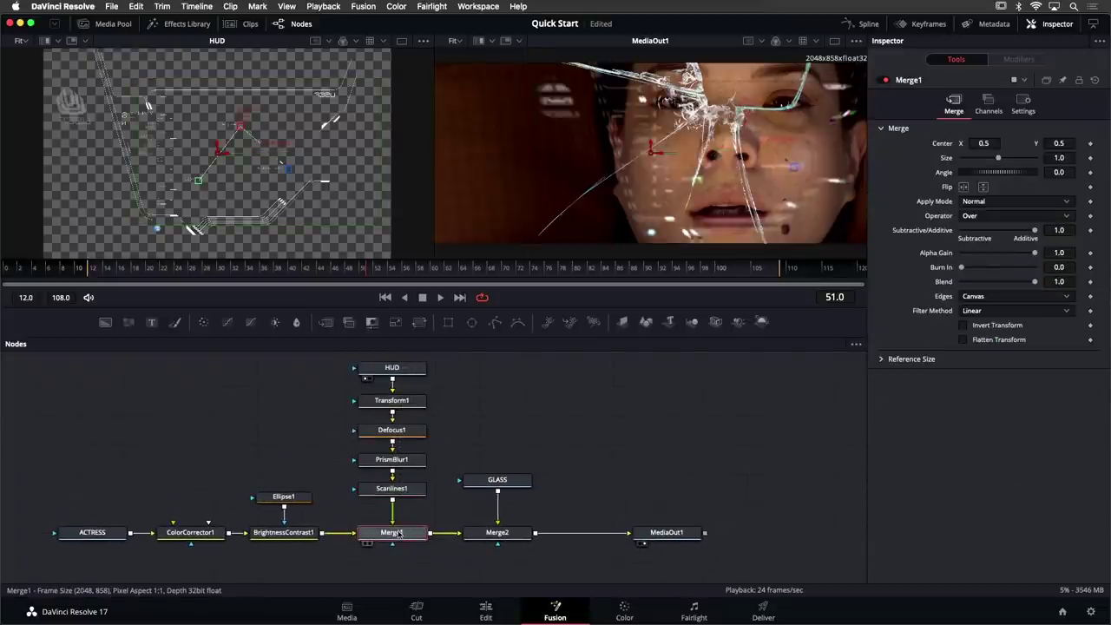
mouse_move(396, 534)
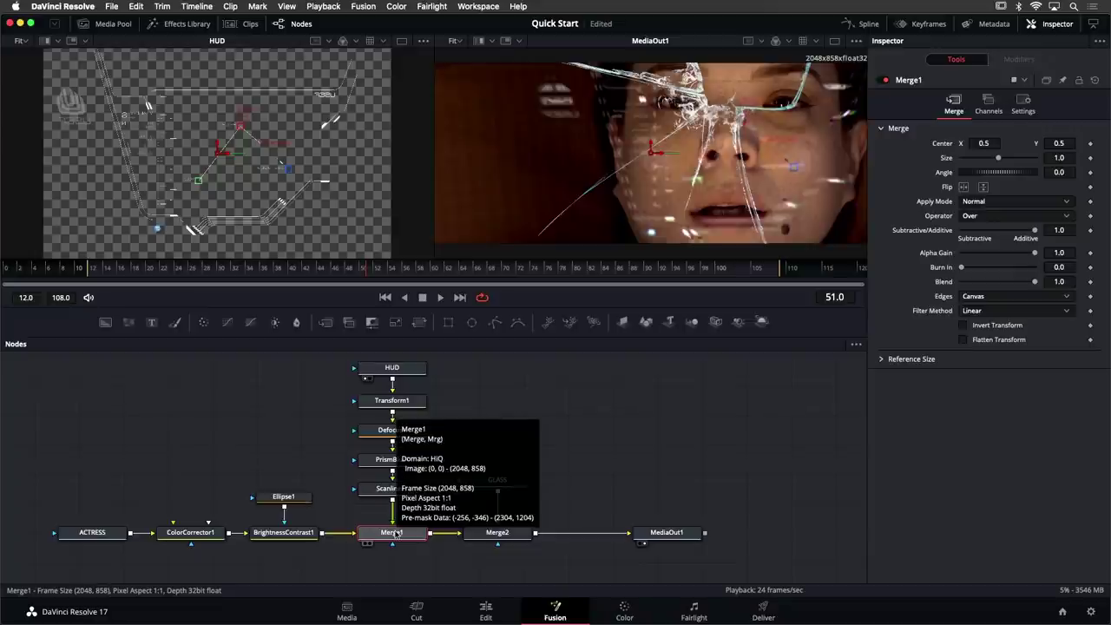
mouse_move(388, 441)
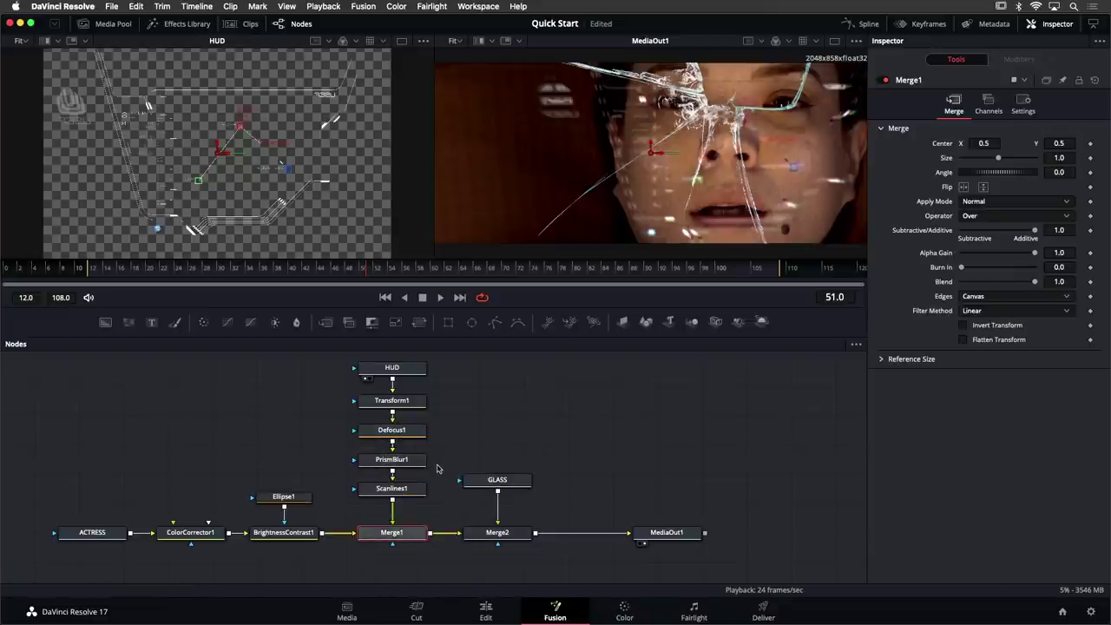
left_click(419, 489)
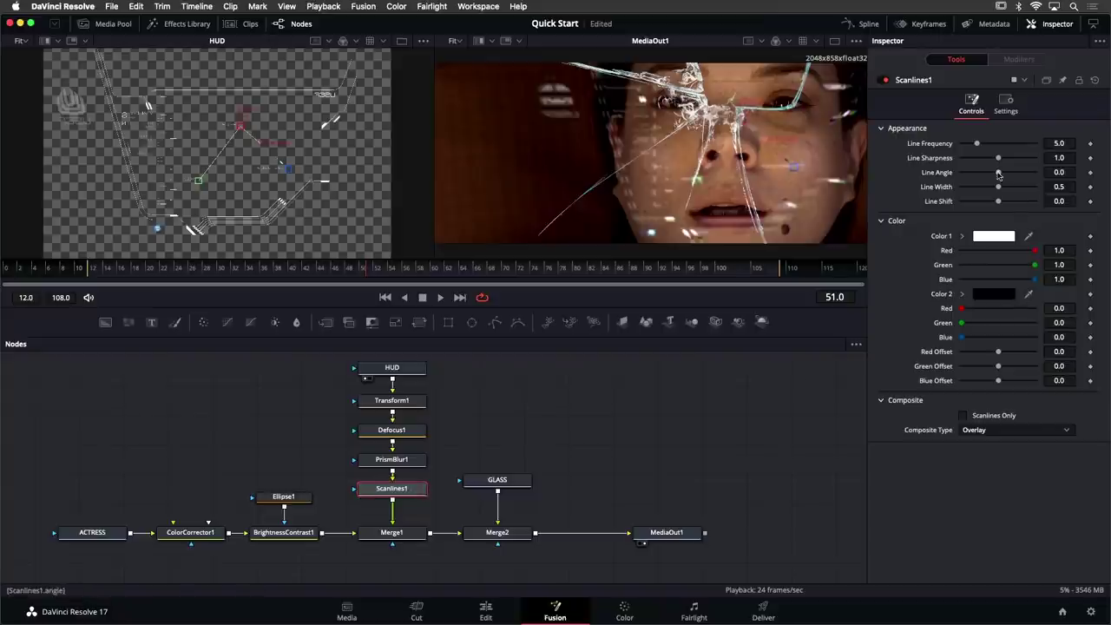
left_click_drag(978, 144, 992, 145)
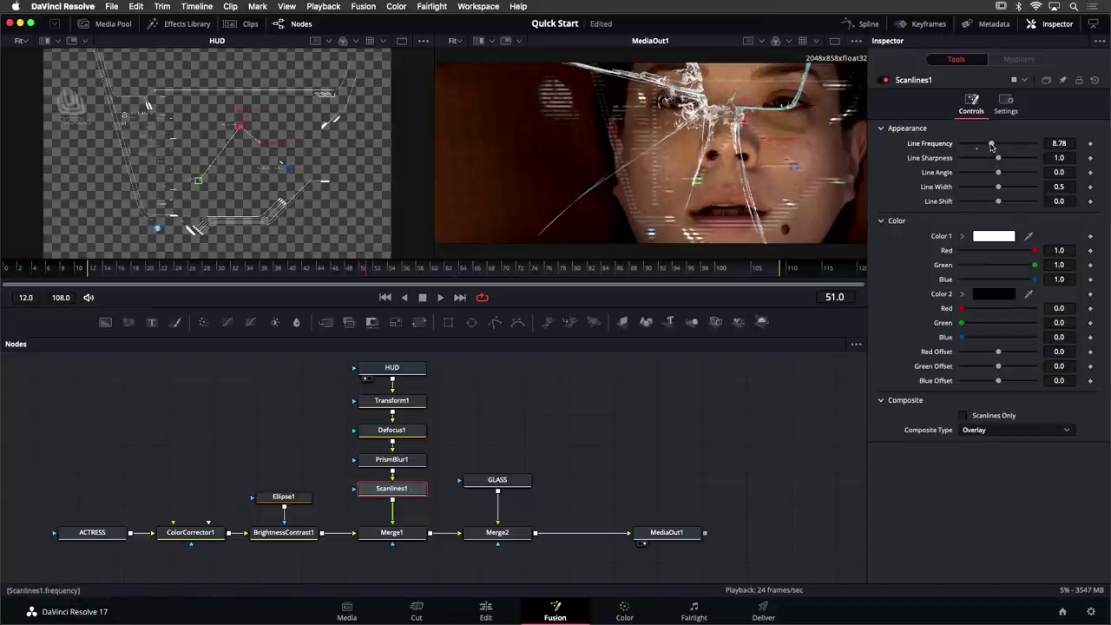
left_click_drag(992, 144, 1001, 145)
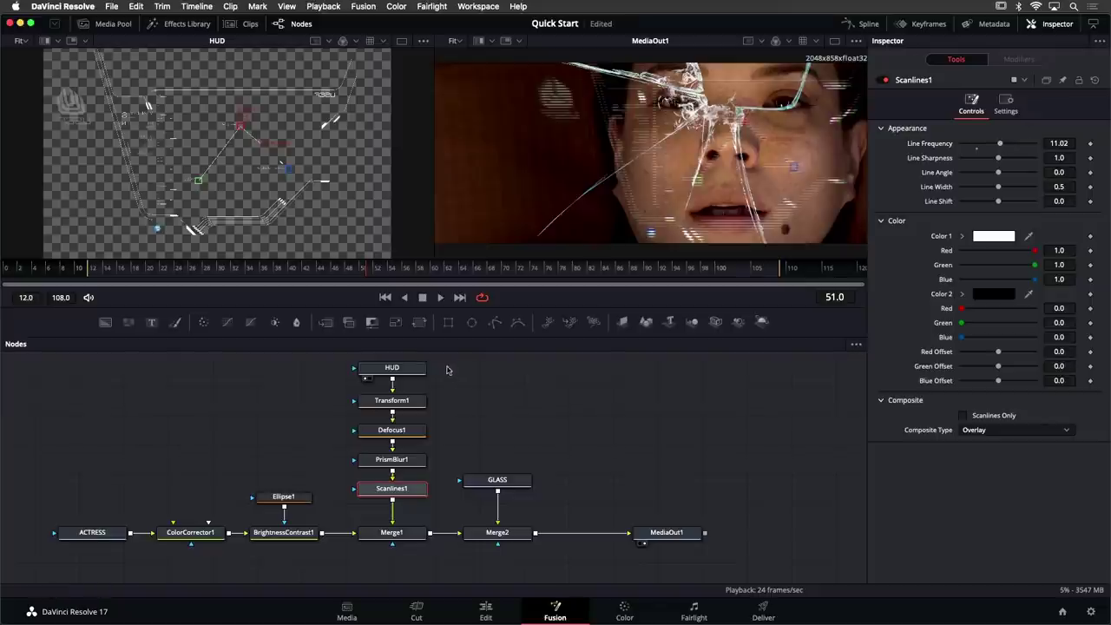
left_click_drag(452, 368, 412, 409)
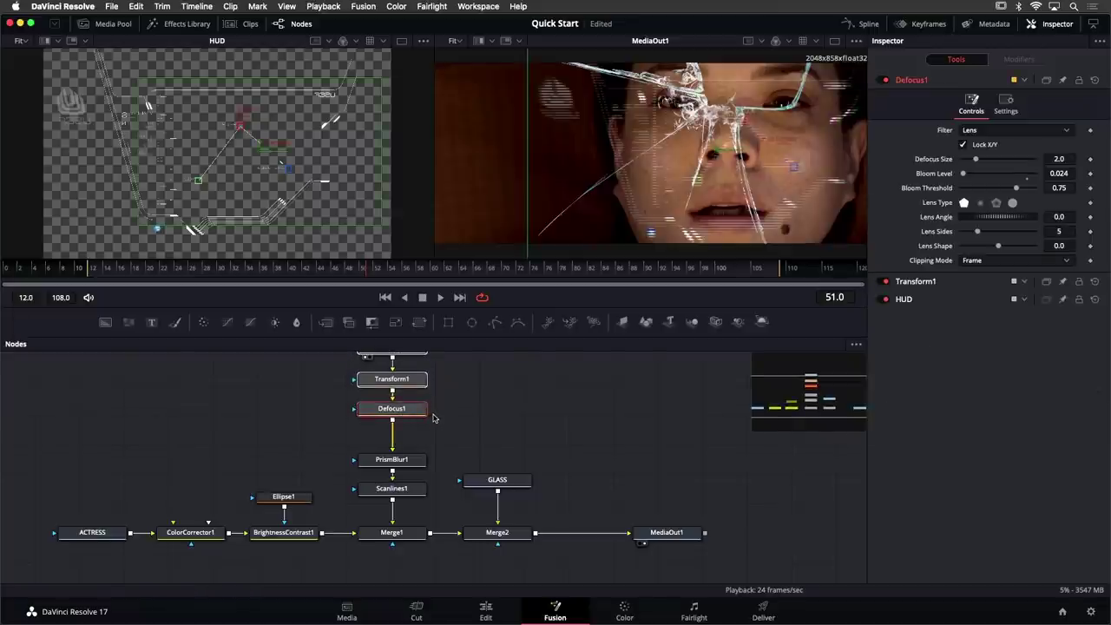
Save, move Scanlines1 between Transform1 and Defocus1, and raise the GLASS node
key("super+s")
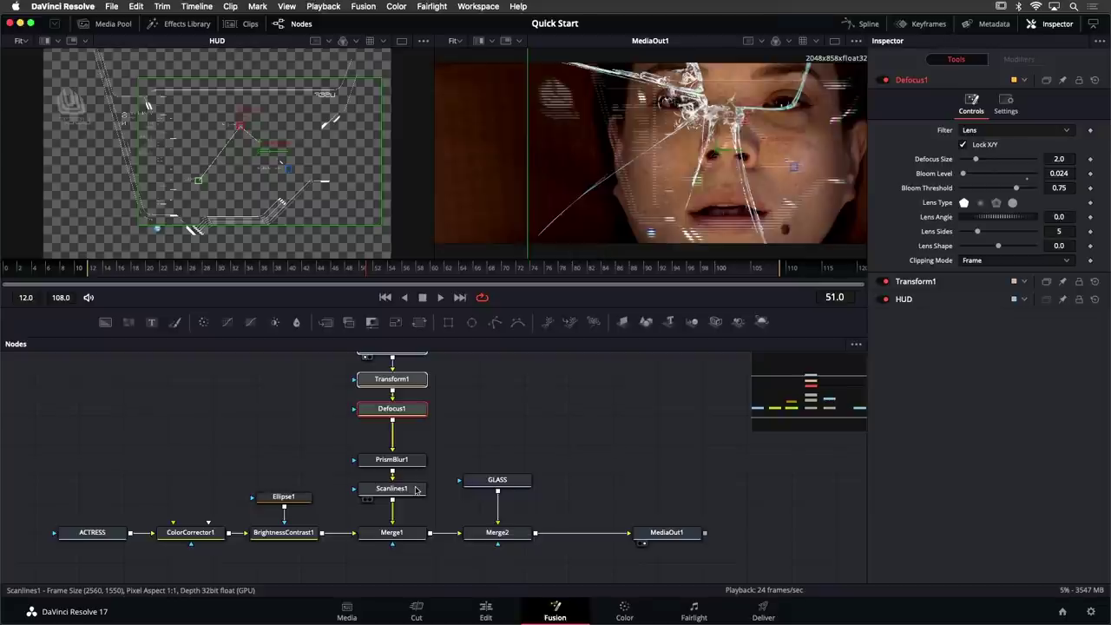
mouse_move(415, 491)
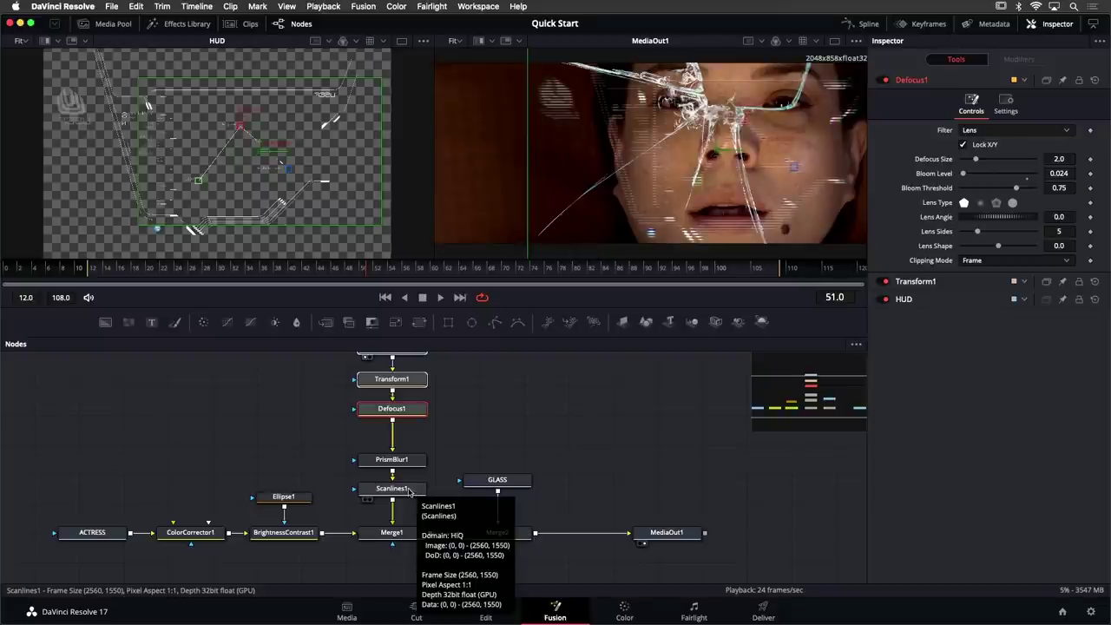
left_click_drag(408, 490, 287, 424)
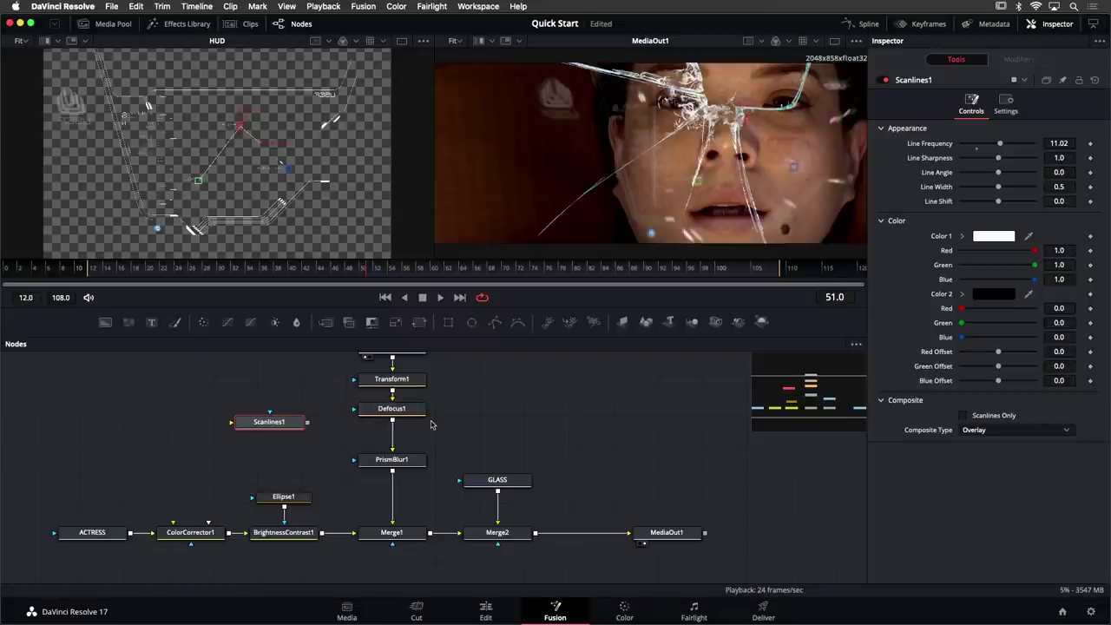
left_click_drag(411, 415, 409, 473)
left_click(408, 459, "super")
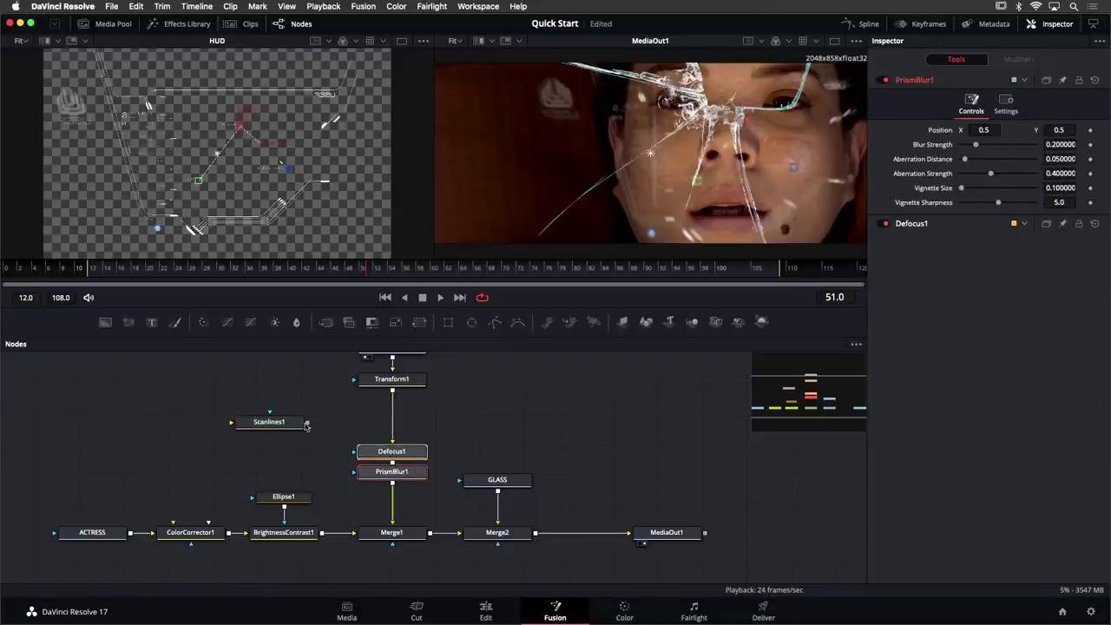
left_click_drag(274, 425, 393, 418)
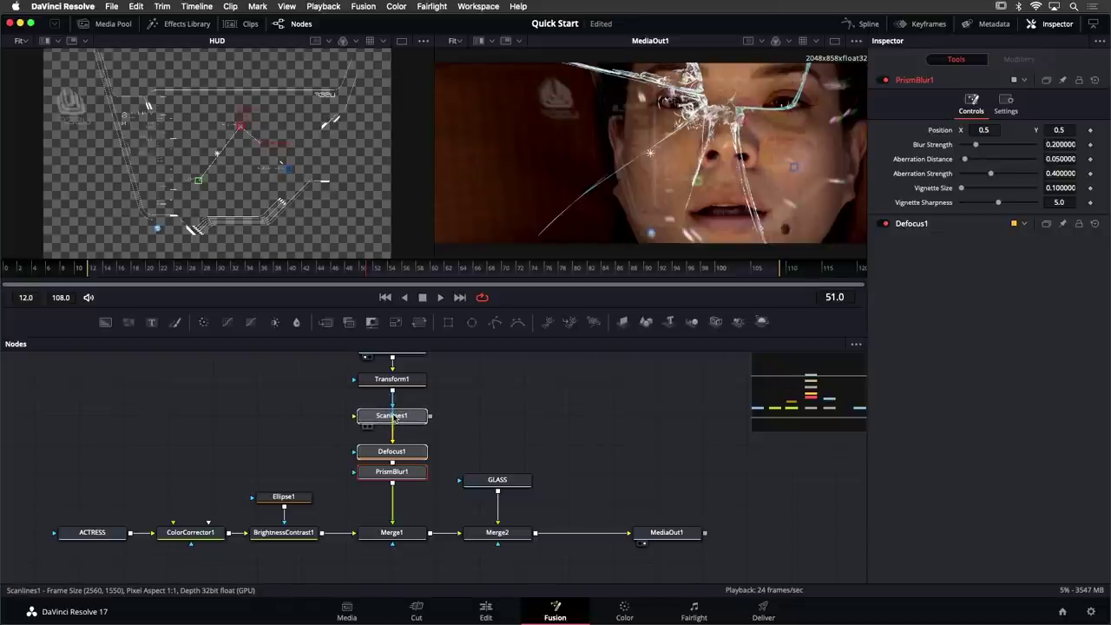
left_click(394, 418)
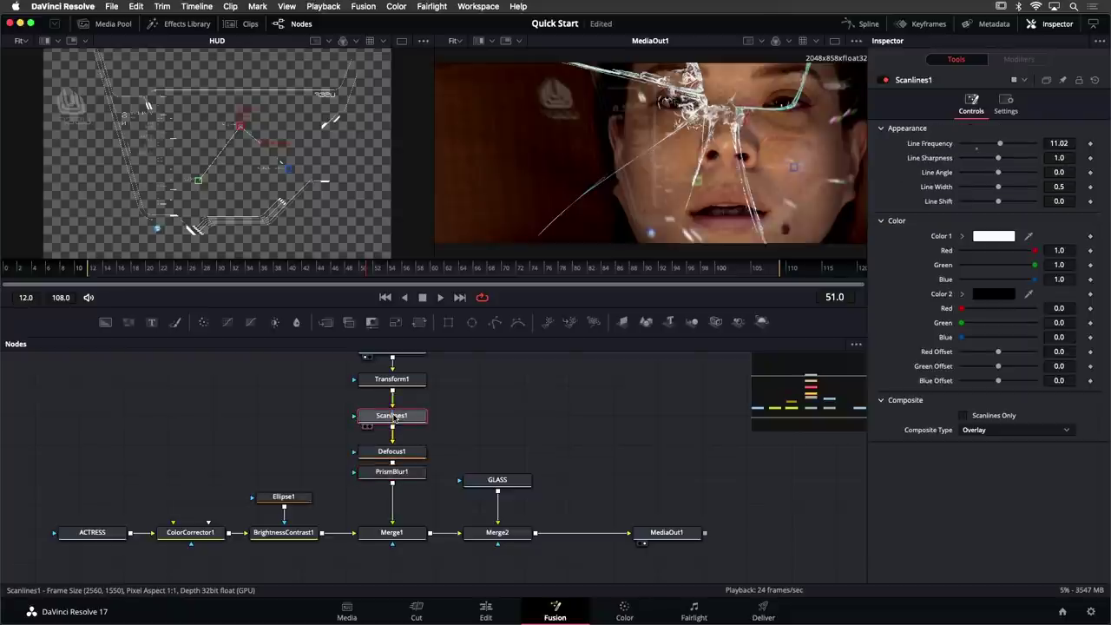
mouse_move(419, 420)
left_mouse_down()
mouse_move(395, 416)
mouse_move(406, 417)
left_mouse_up()
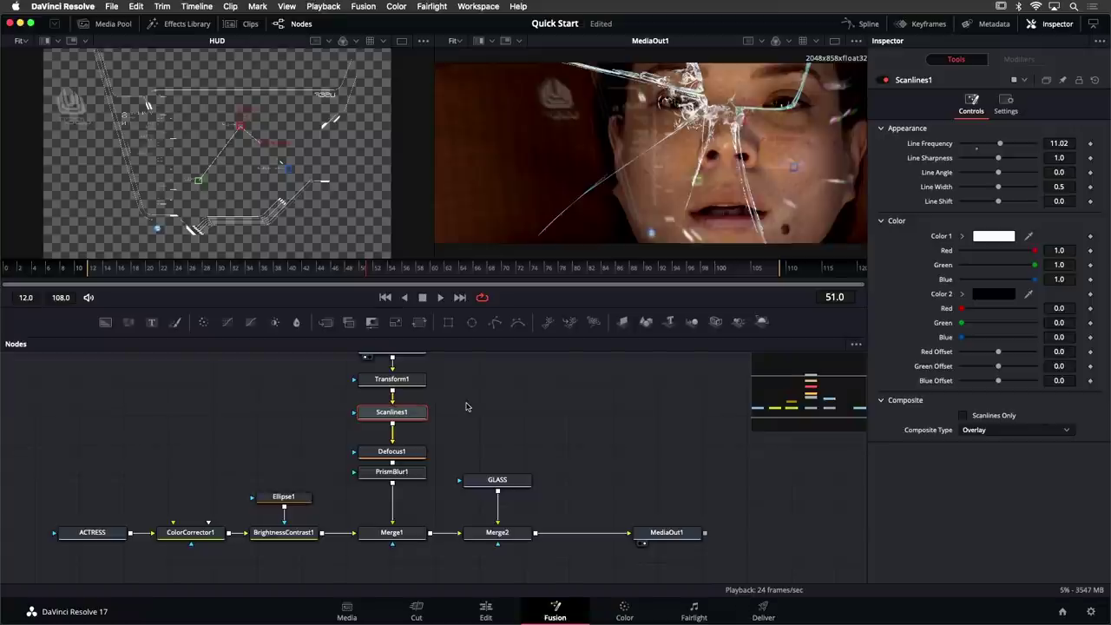
left_click_drag(519, 480, 516, 397)
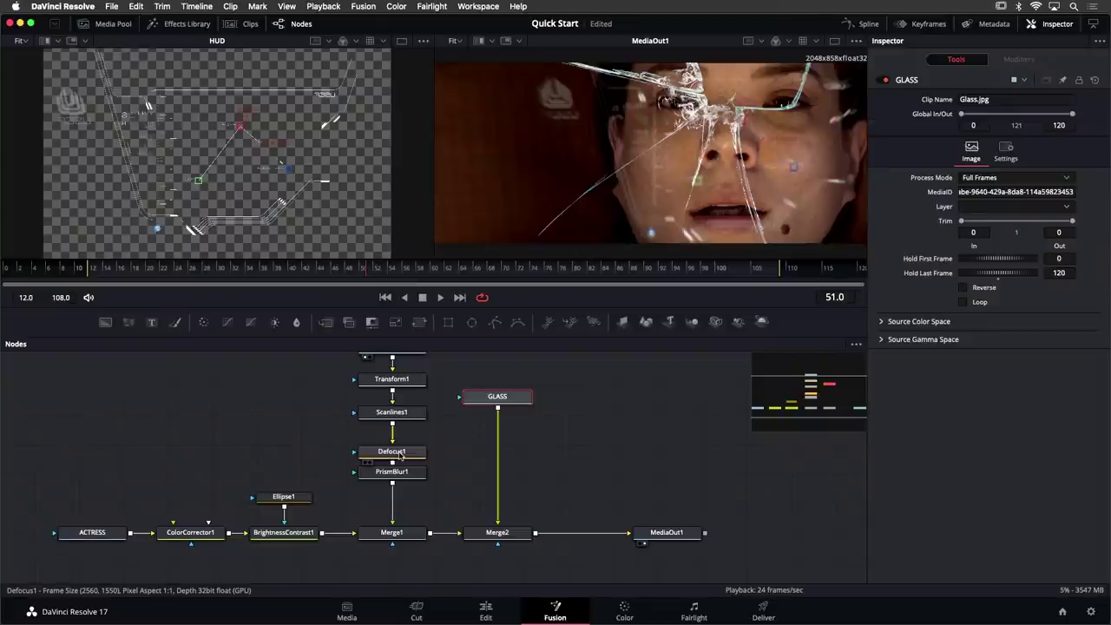
left_click(392, 452)
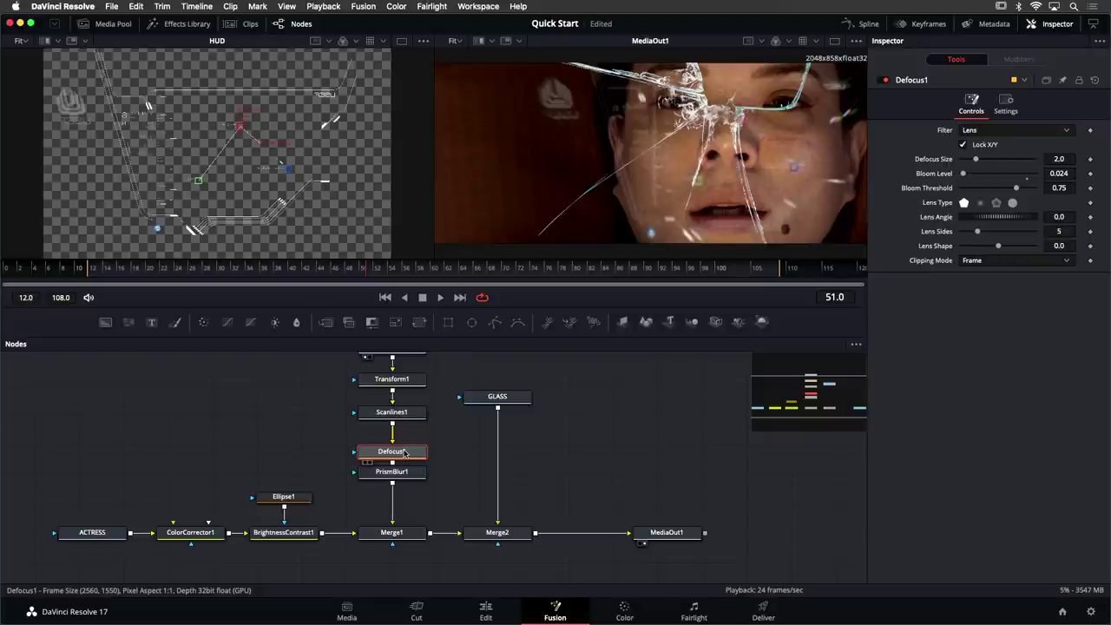
Paste Defocus1 and PrismBlur1 copies after GLASS, then play from frame 21 to review
left_click(508, 400)
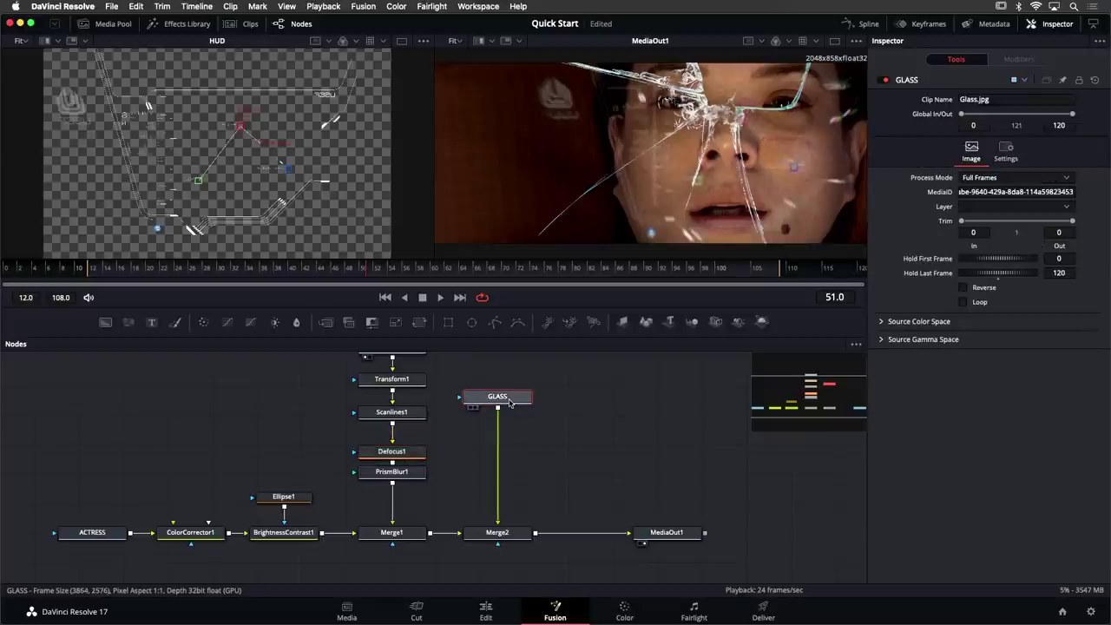
key("super+v")
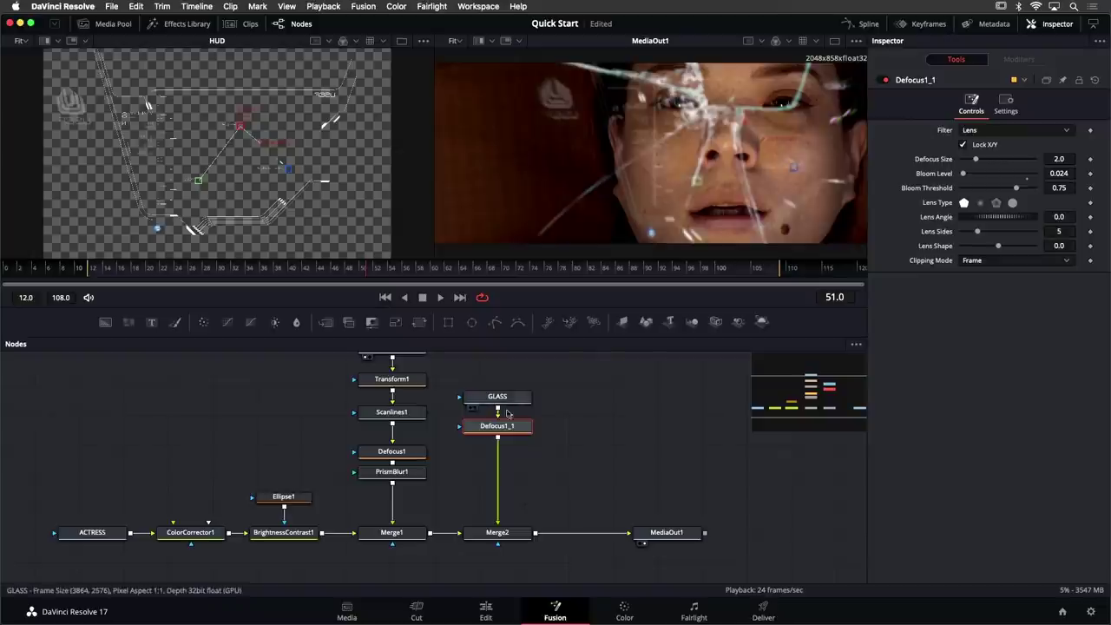
left_click(416, 473)
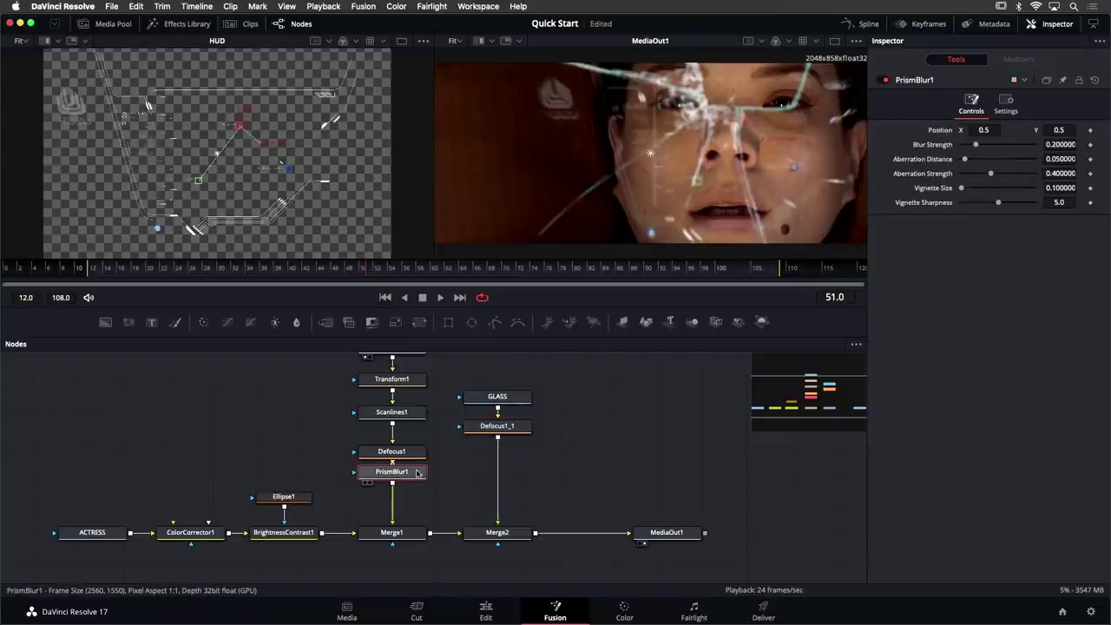
left_click(491, 429)
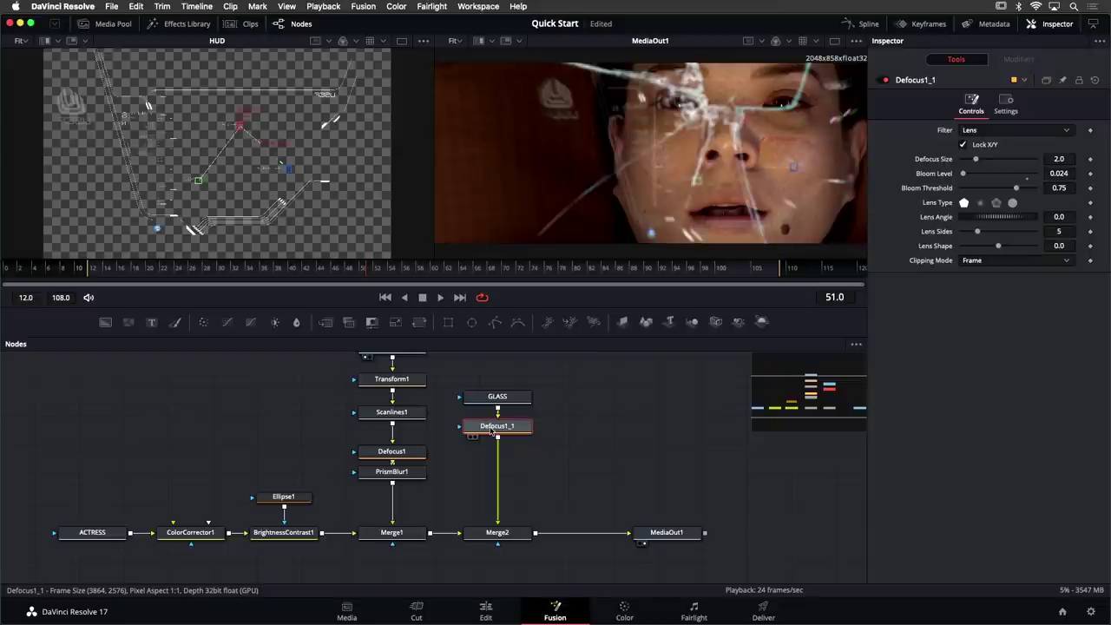
key("ctrl+v")
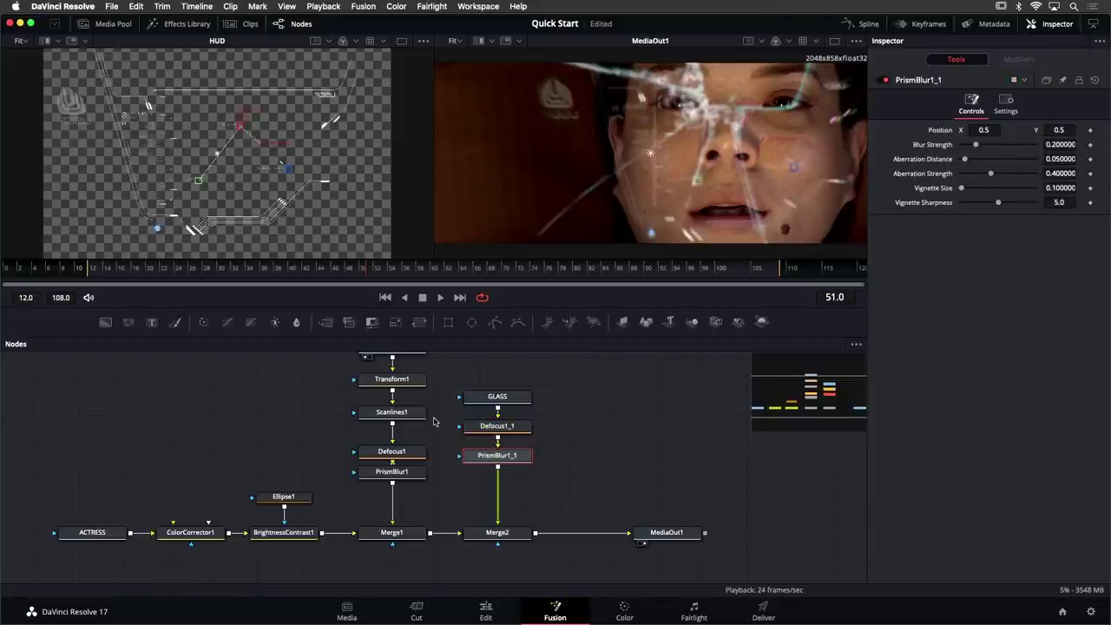
left_click(154, 283)
key("space")
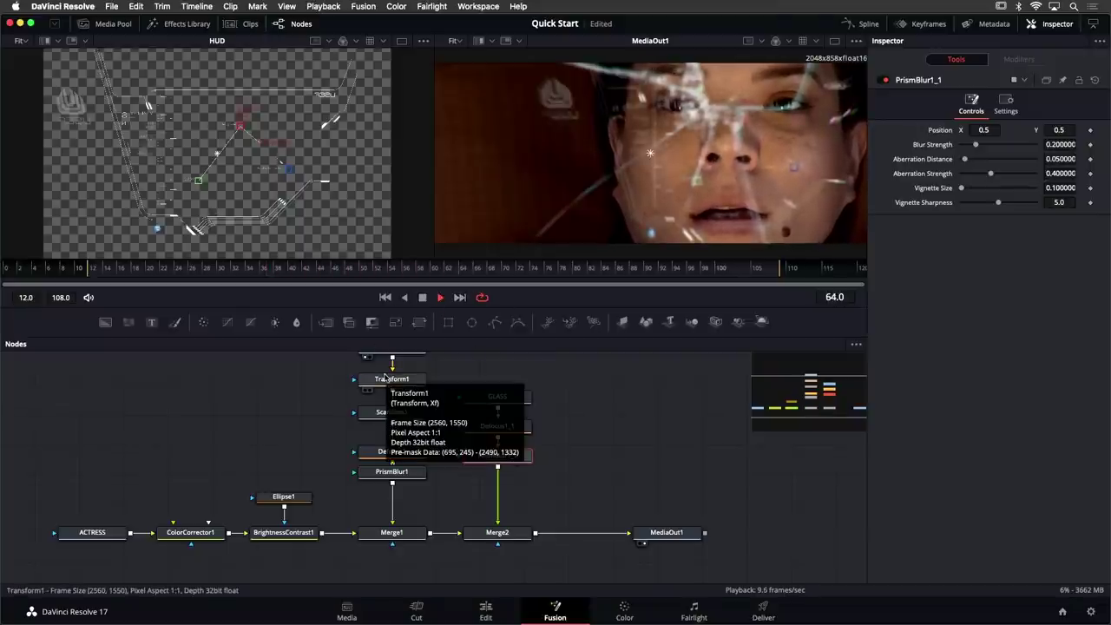
key("space")
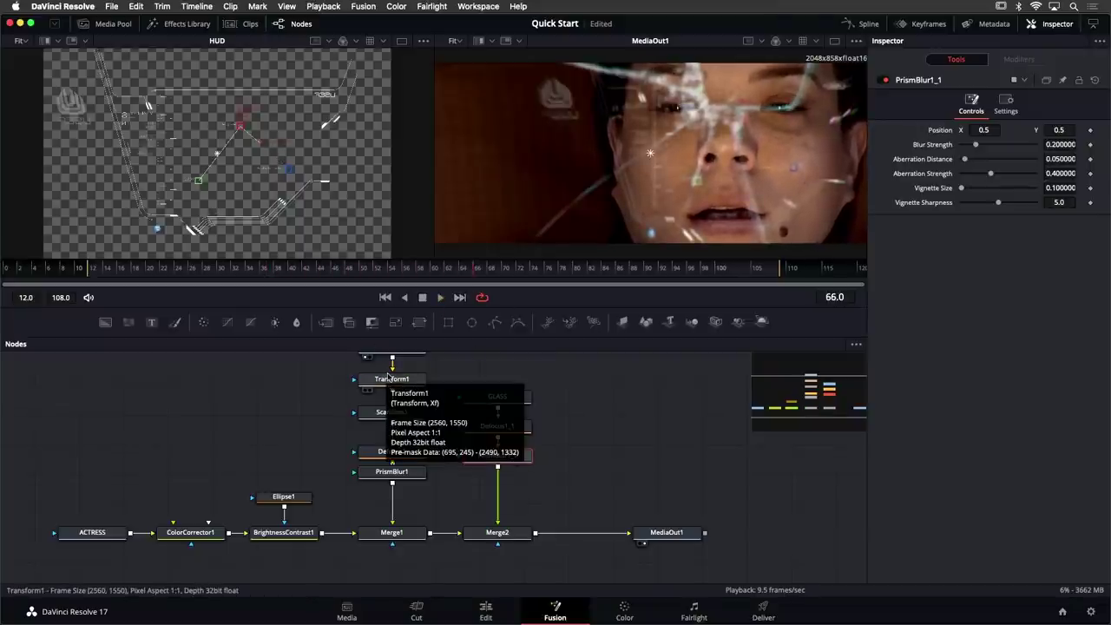
key("shift+4")
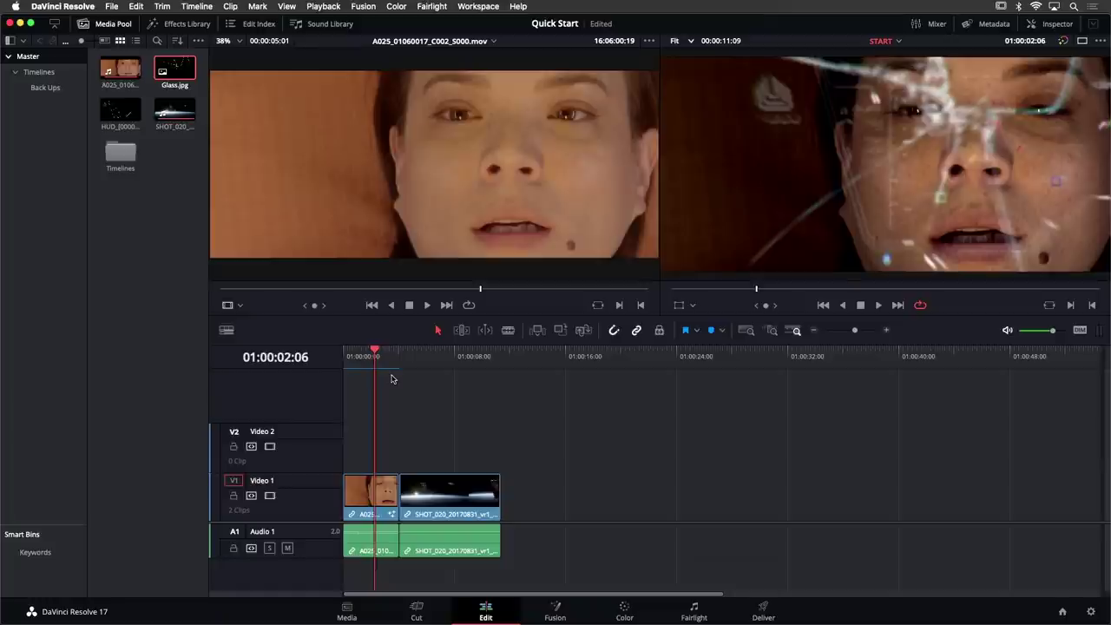
key("shift+5")
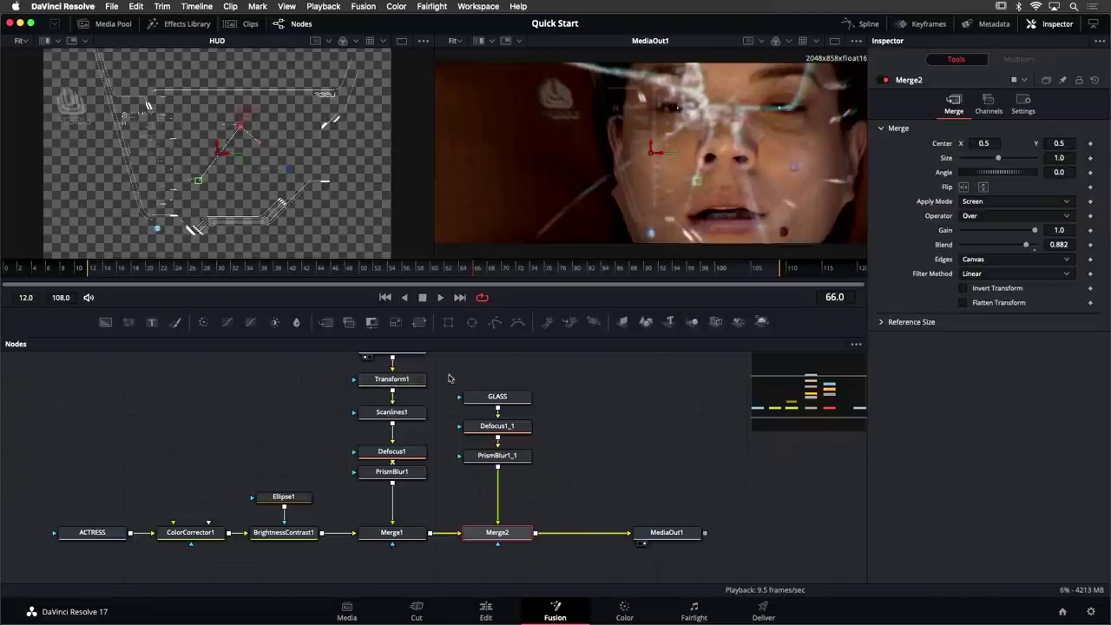
Drag the Text+ tool into the Node editor to create an unconnected Text1 node
scroll(446, 395, "up", 2)
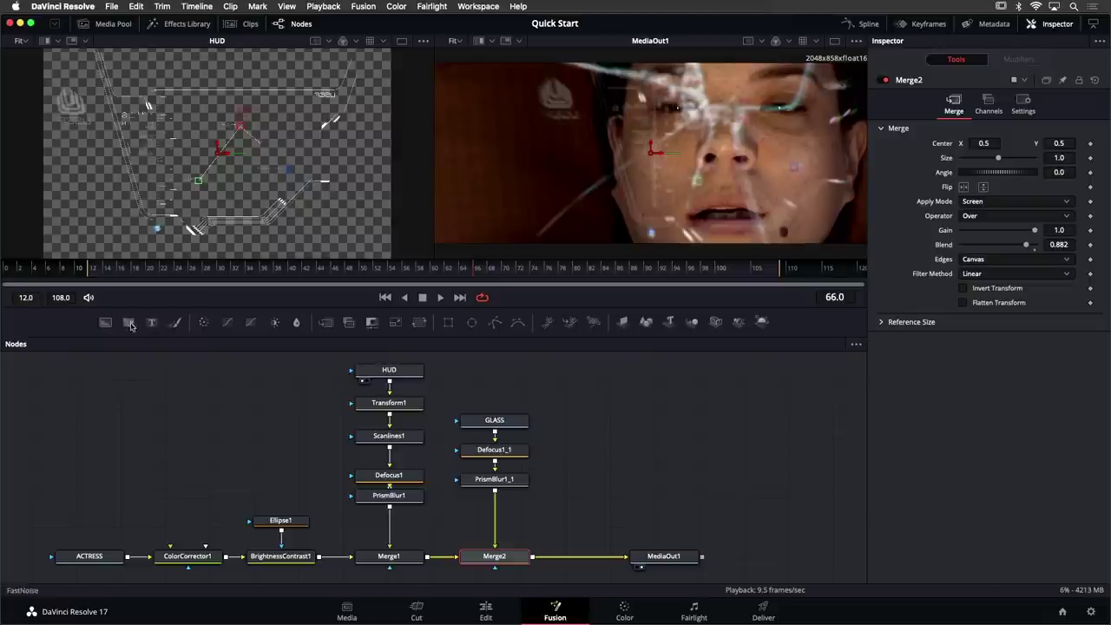
left_click_drag(152, 323, 643, 439)
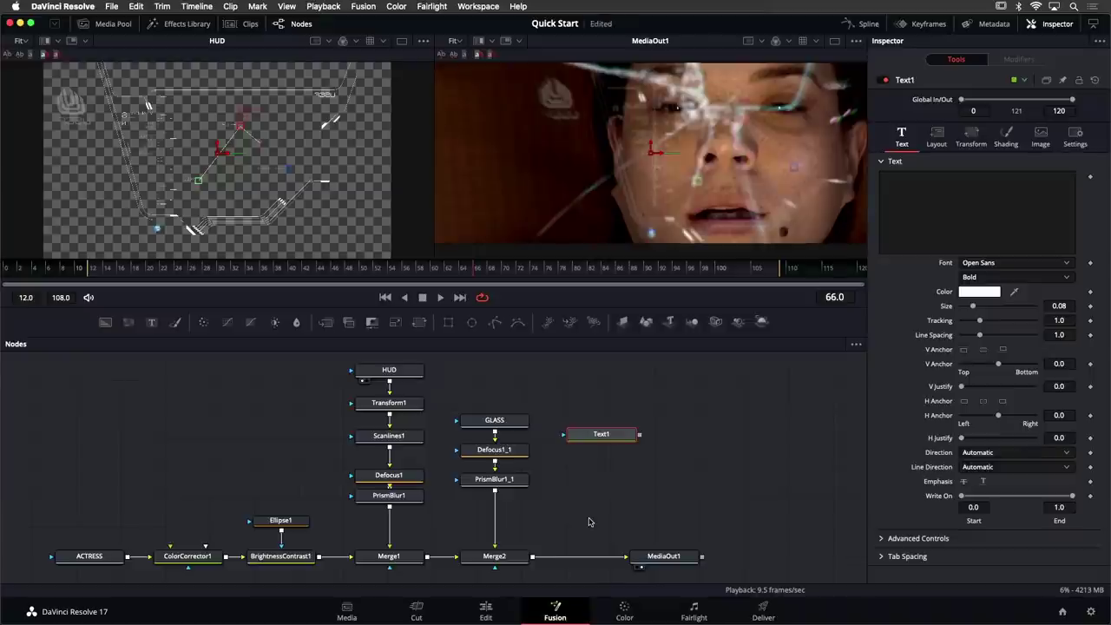
Enter 'WARNING' as Text1's text and reposition the node in the graph
key("1")
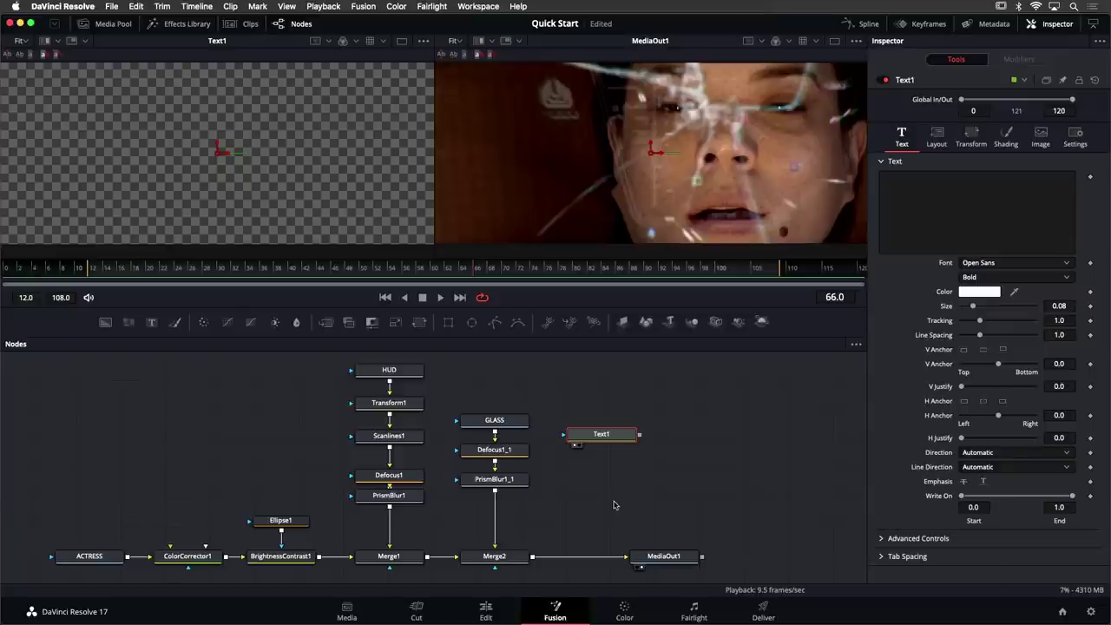
left_click(965, 203)
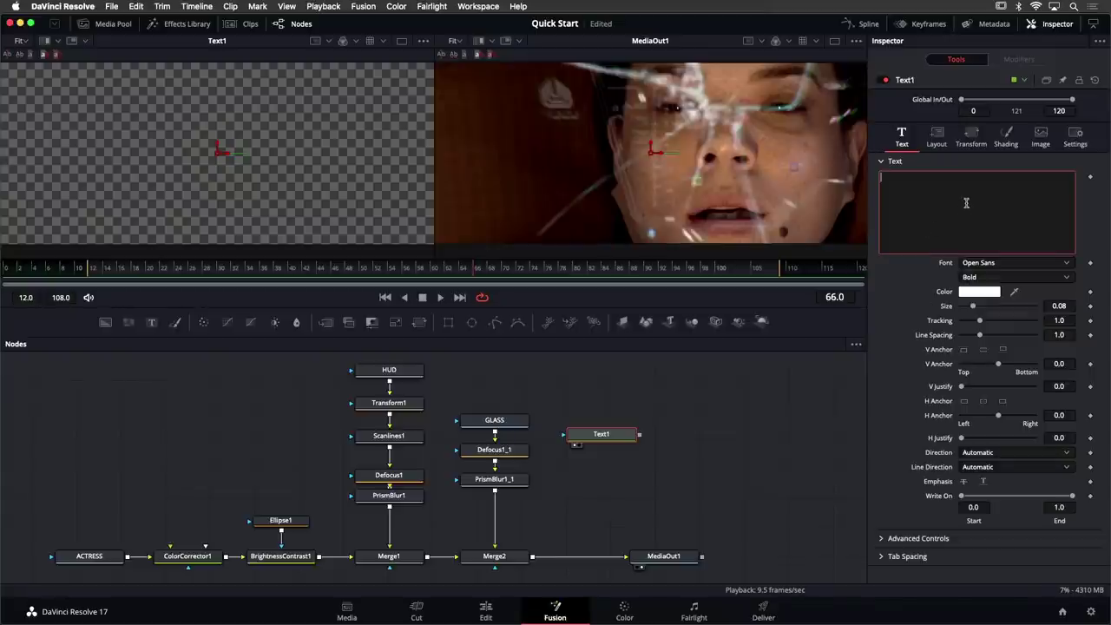
type("WARNI")
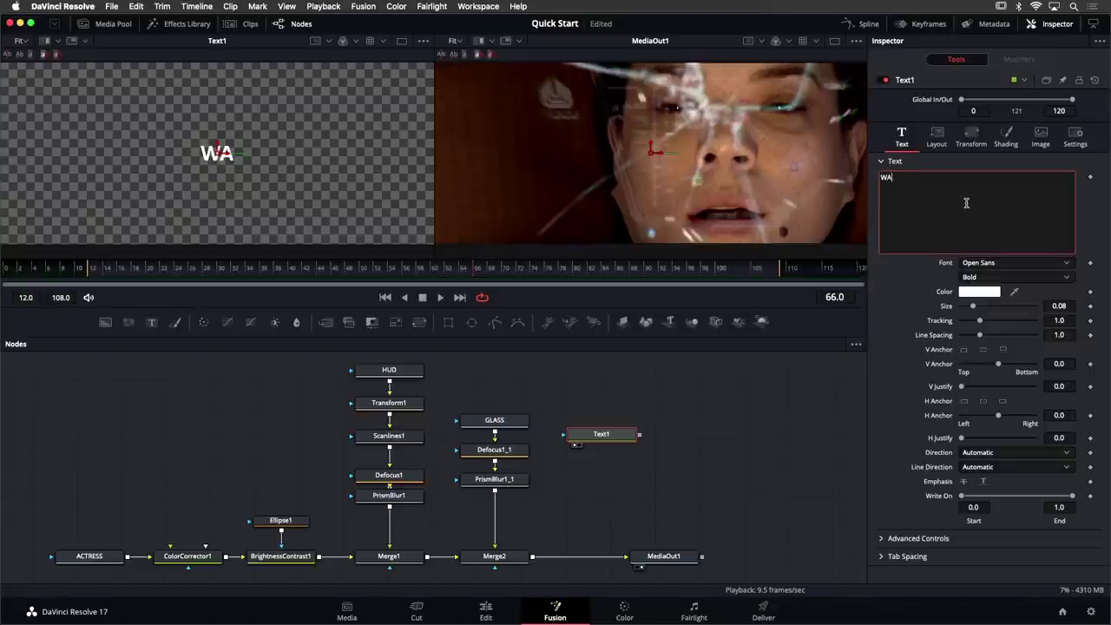
type("NG")
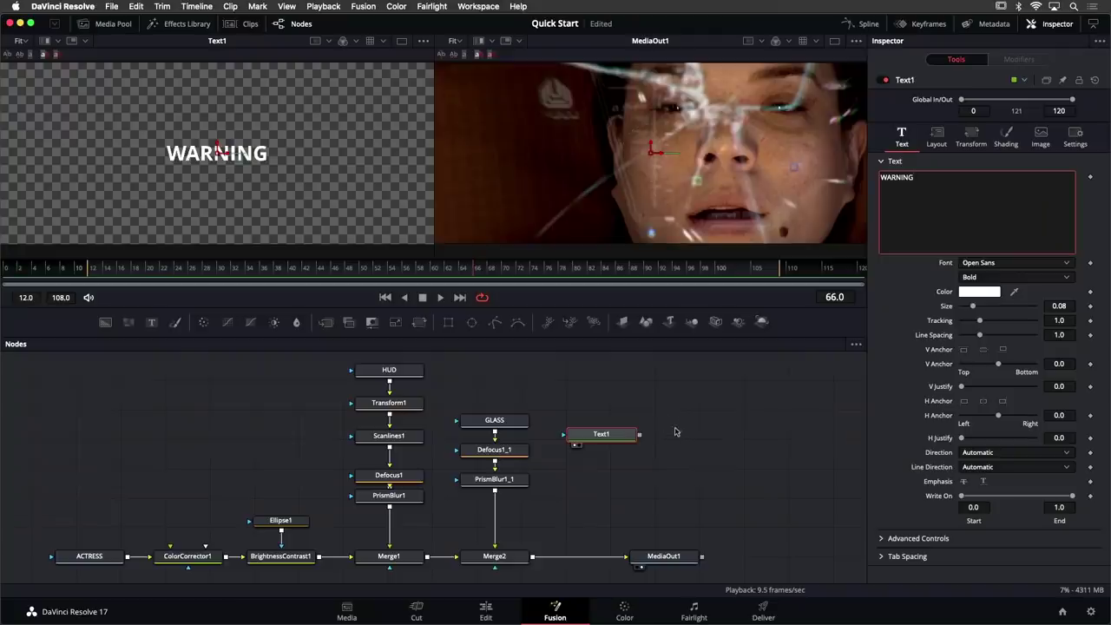
left_click_drag(605, 437, 588, 501)
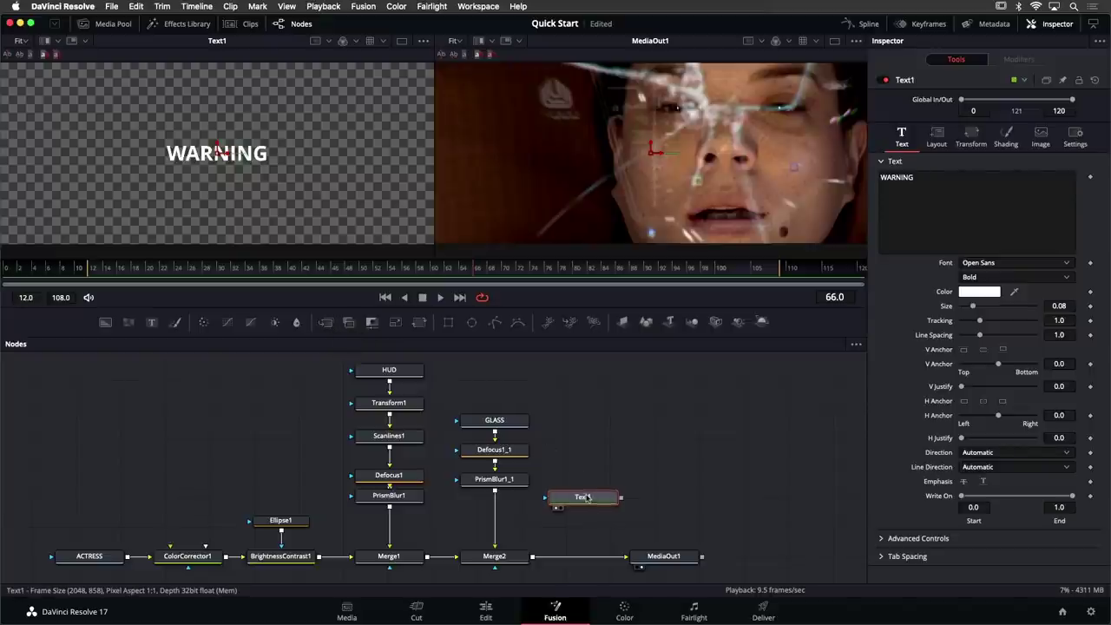
Connect Text1 into a new Merge3 after Merge2 and place Text1 above it
left_click_drag(601, 513, 601, 509)
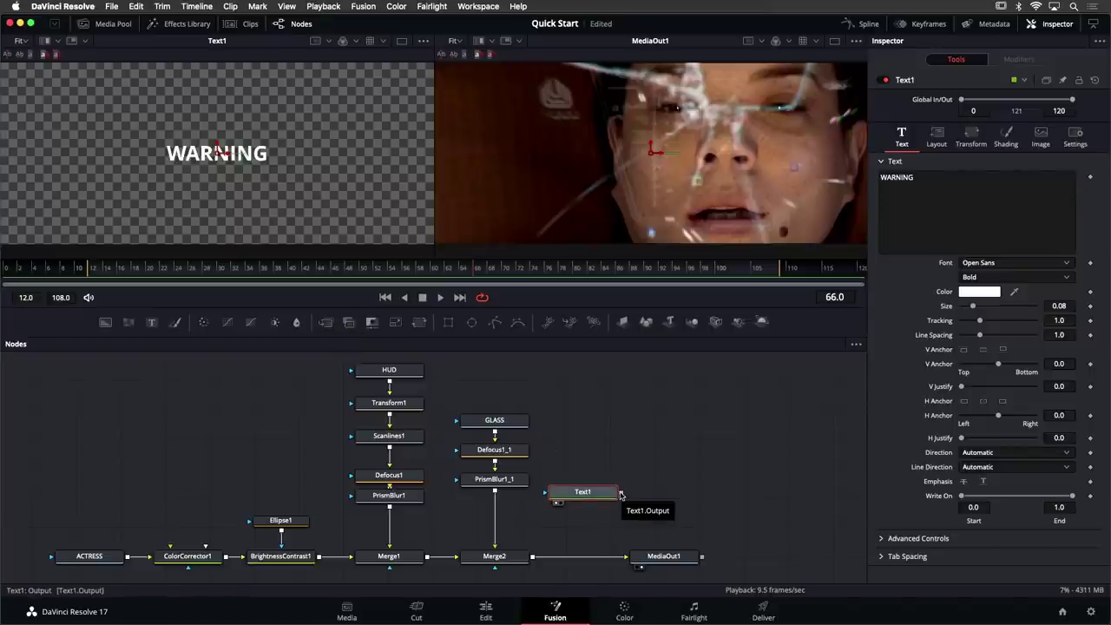
left_click_drag(622, 495, 535, 559)
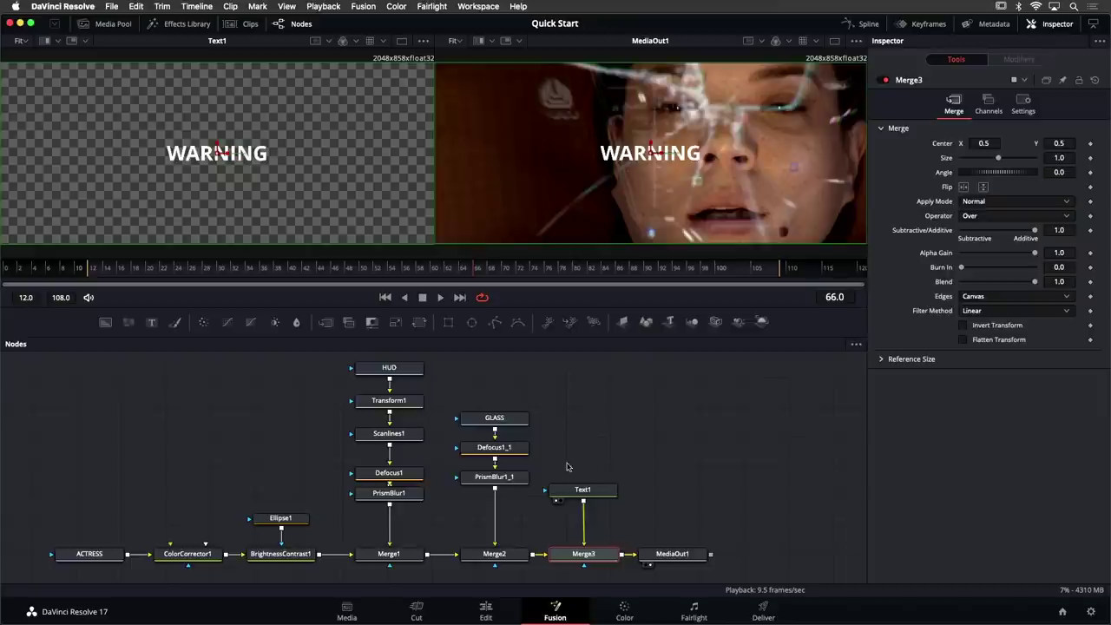
left_click_drag(599, 493, 599, 426)
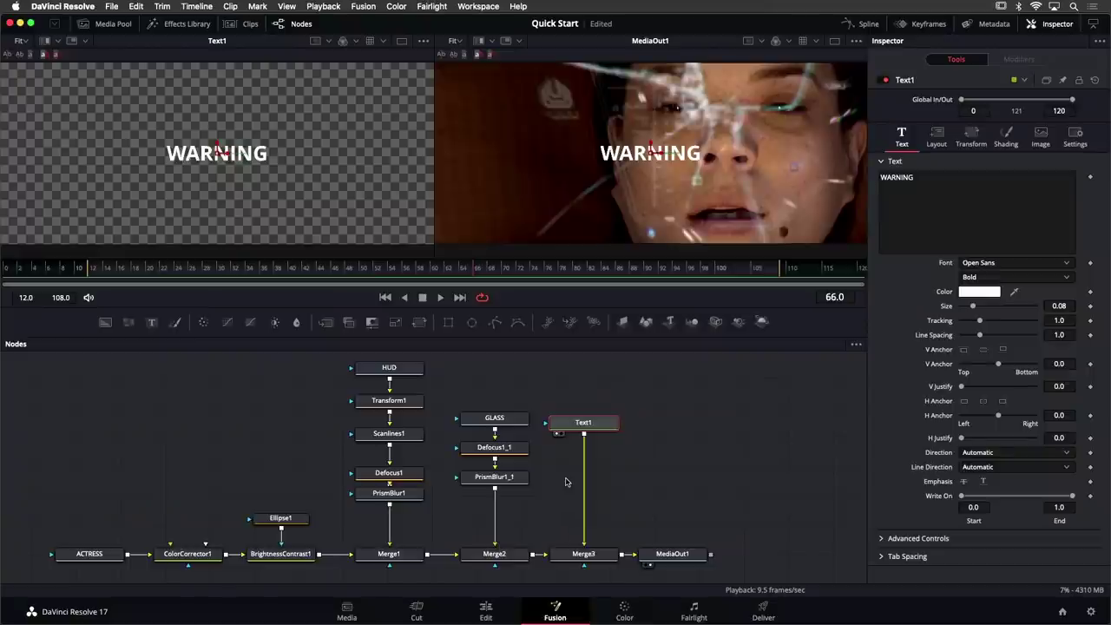
Delete Merge3 from the final output and move Text1 beside the HUD and Transform1 nodes
left_click(582, 554)
key("Delete")
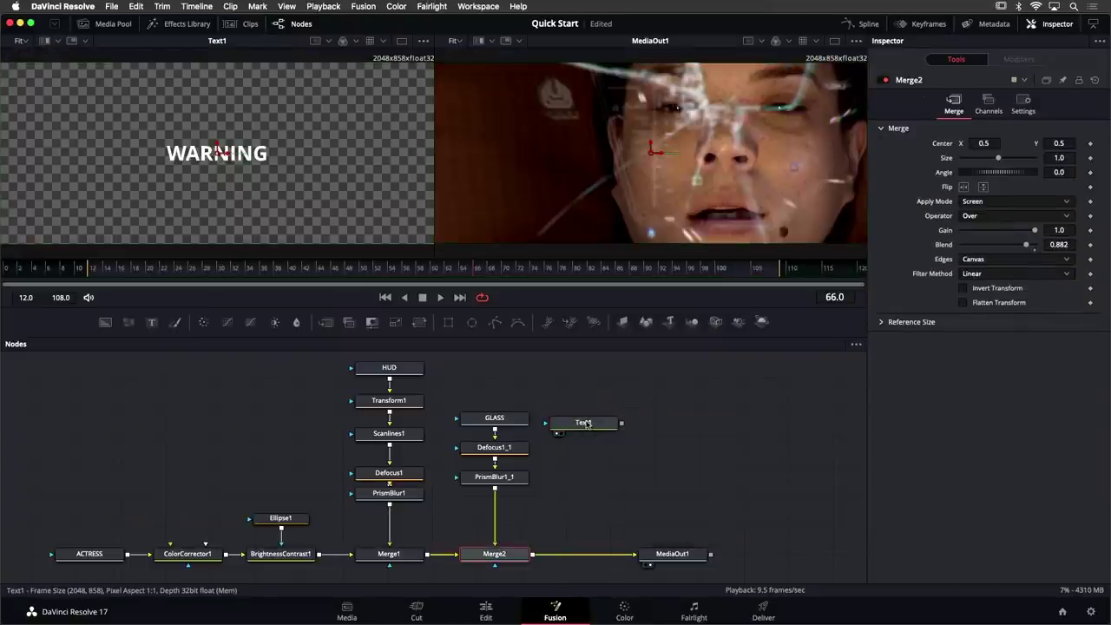
left_click_drag(584, 423, 392, 446)
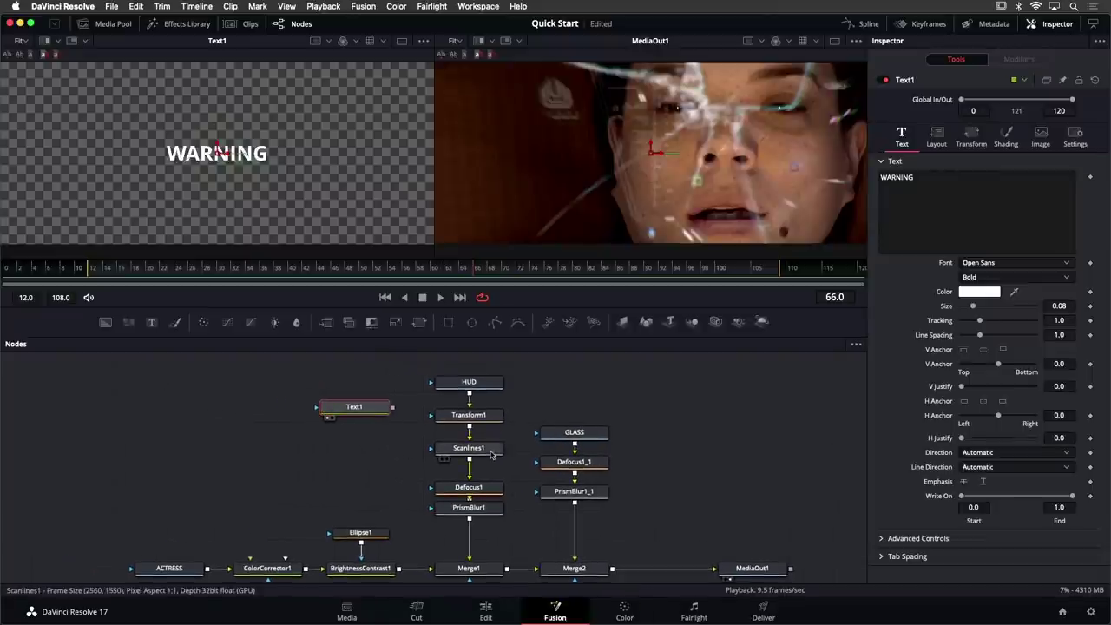
left_click_drag(516, 427, 486, 390)
left_click(486, 390)
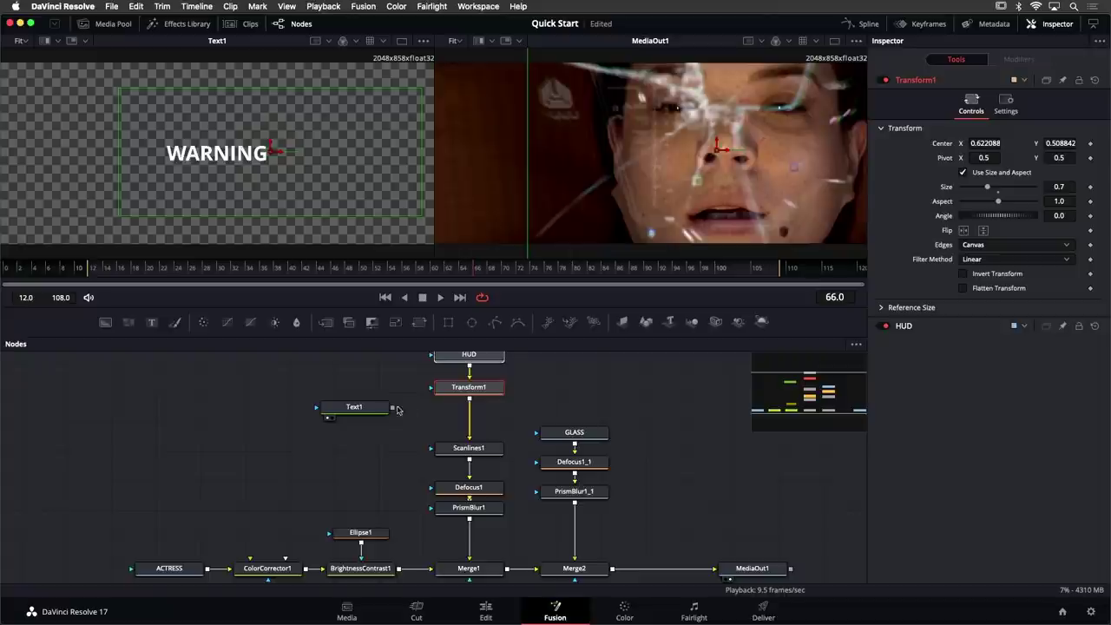
Drop Text1's output onto the Transform1–Scanlines1 link to insert Merge3, then align Text1 and Scanlines1
left_click_drag(392, 408, 469, 401)
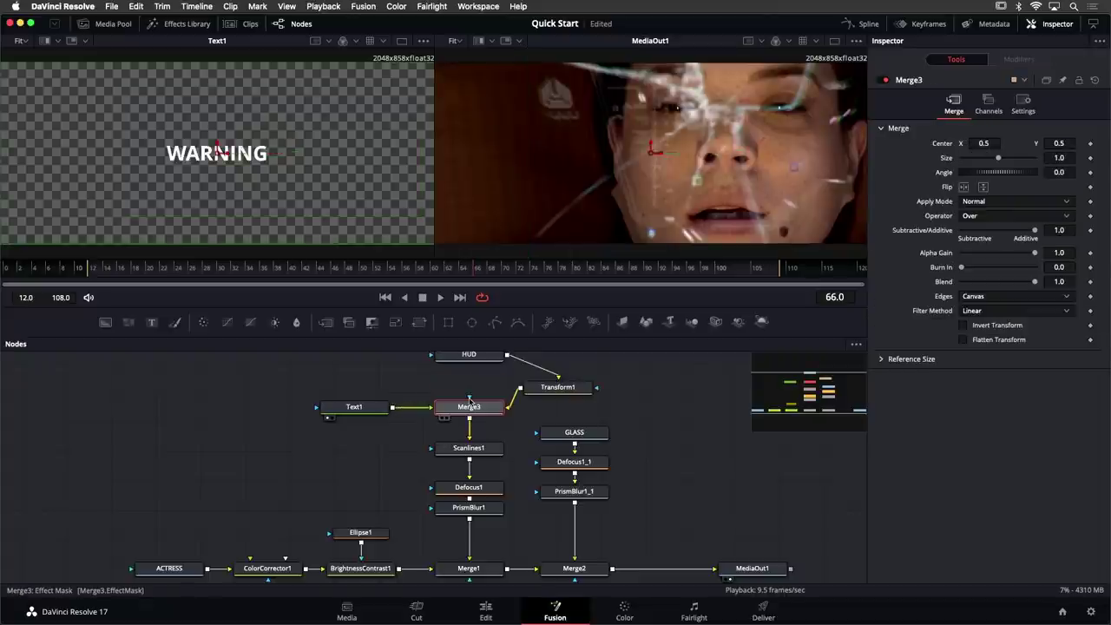
left_click_drag(544, 385, 477, 422)
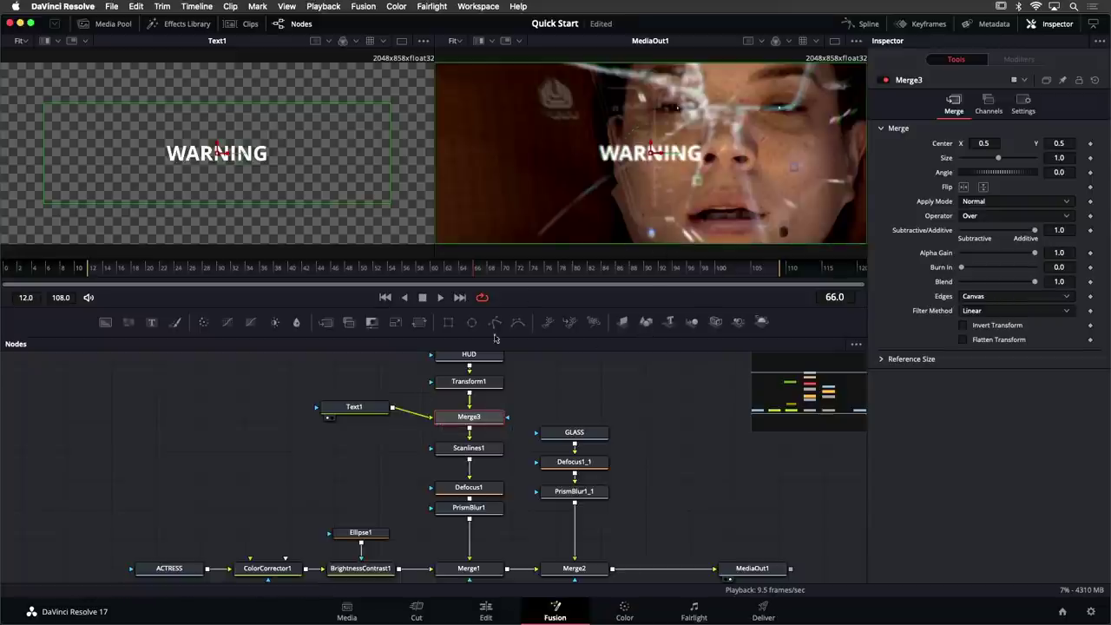
left_click_drag(352, 407, 356, 418)
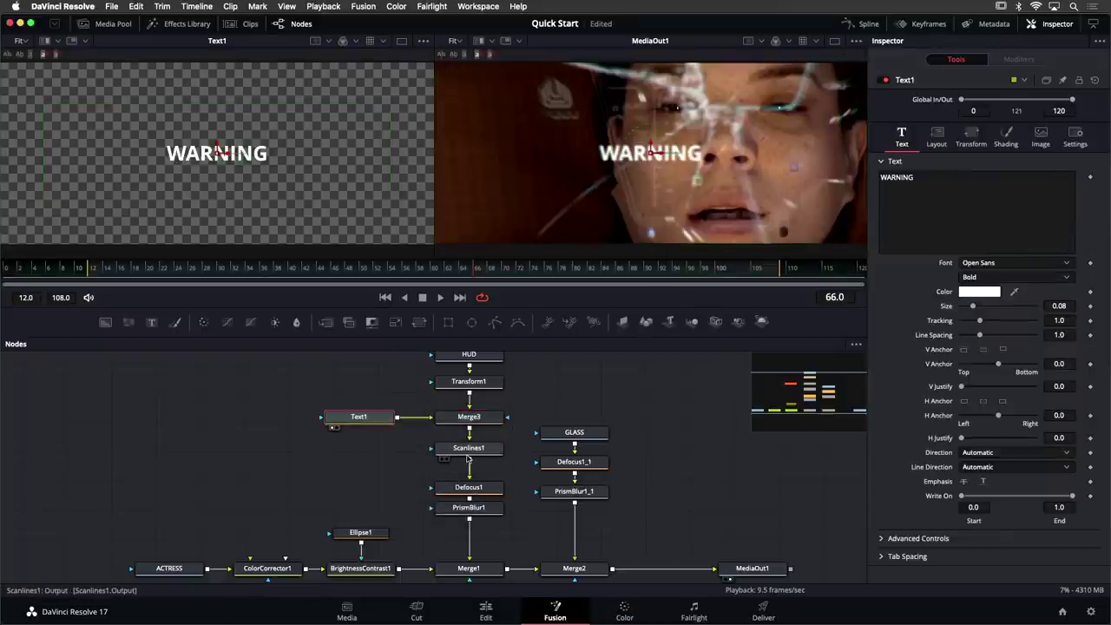
left_click_drag(476, 455, 476, 458)
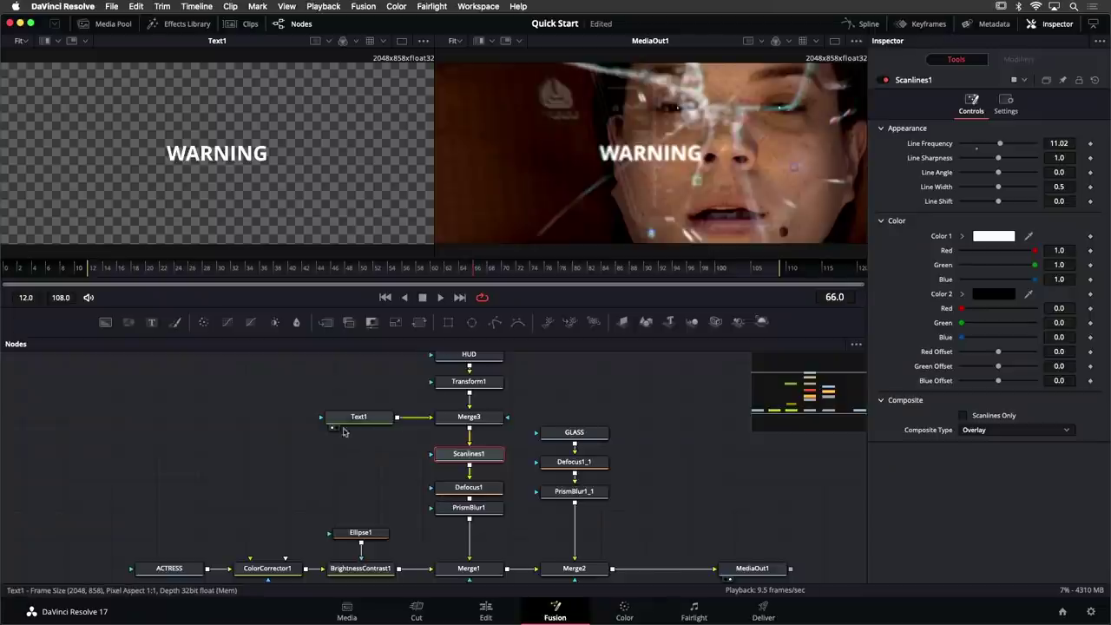
left_click(355, 418)
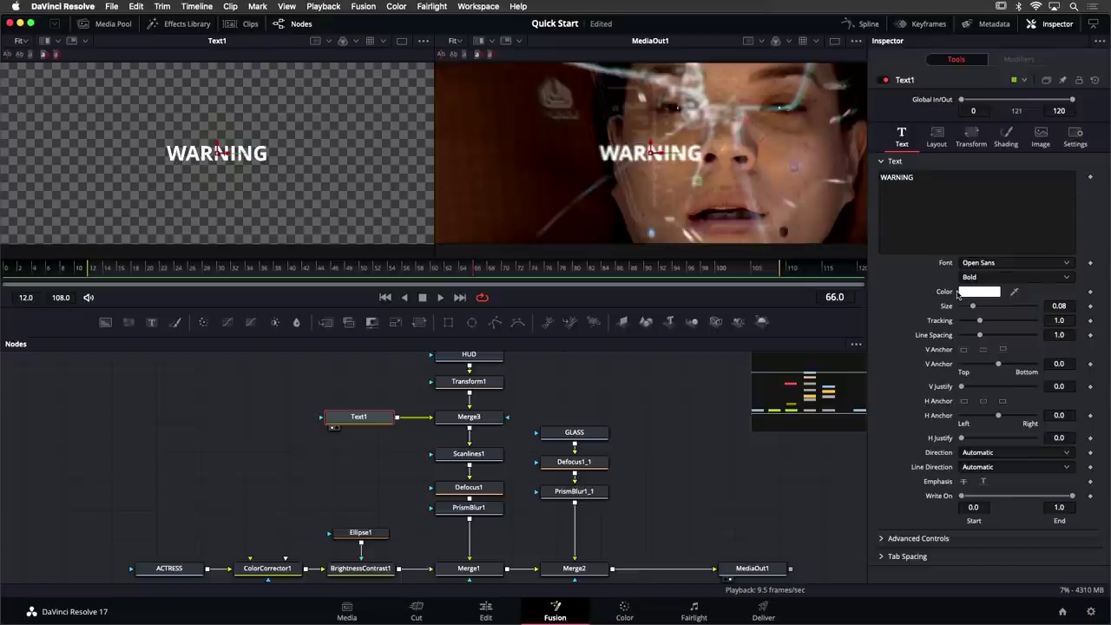
Set WARNING to Regular weight at size 0.1417, save, and shift it right over the face
left_click(998, 278)
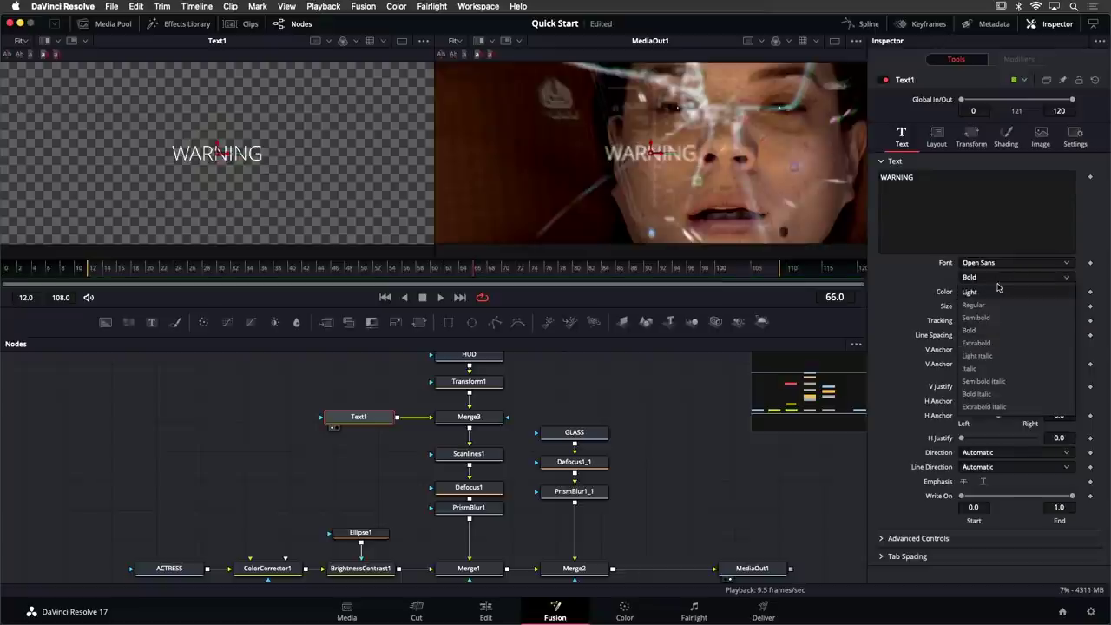
left_click(994, 309)
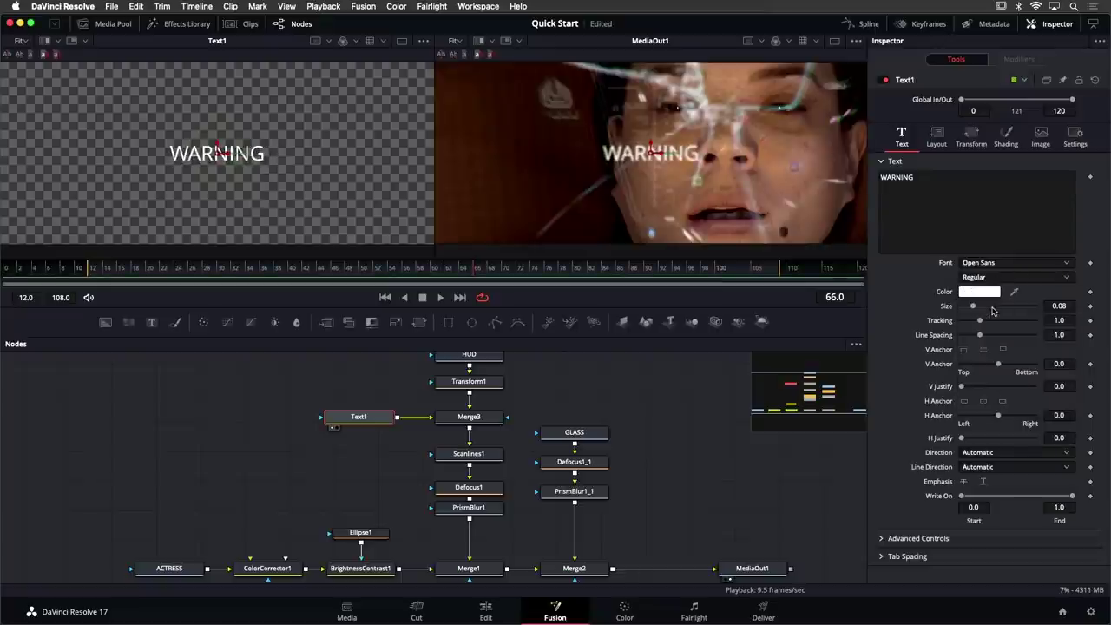
left_click_drag(973, 306, 985, 310)
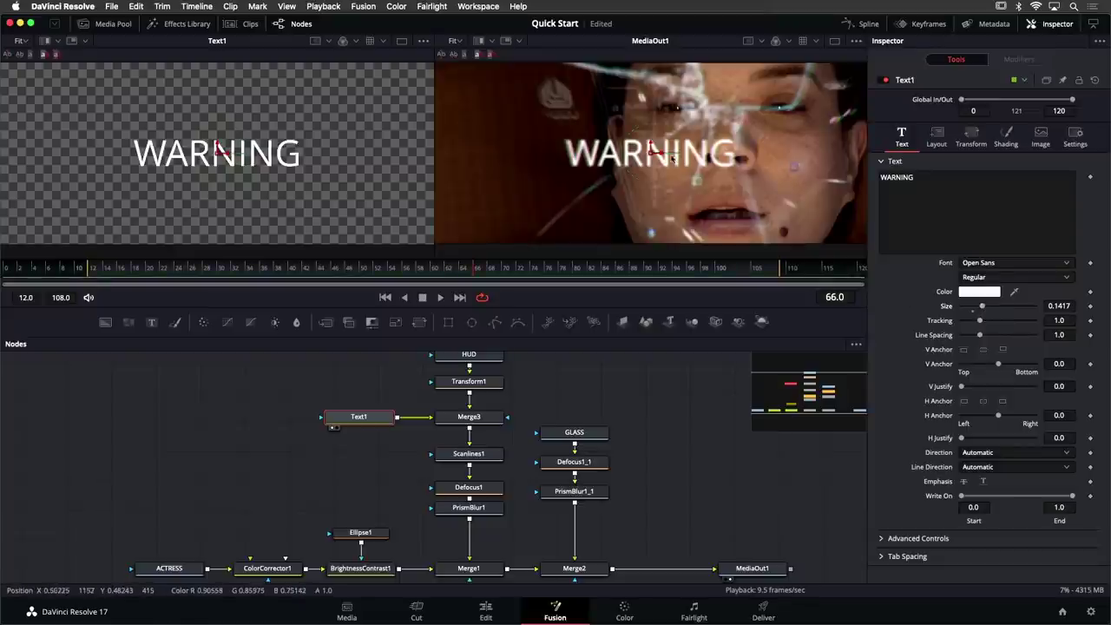
key("super+s")
left_click_drag(660, 154, 729, 133)
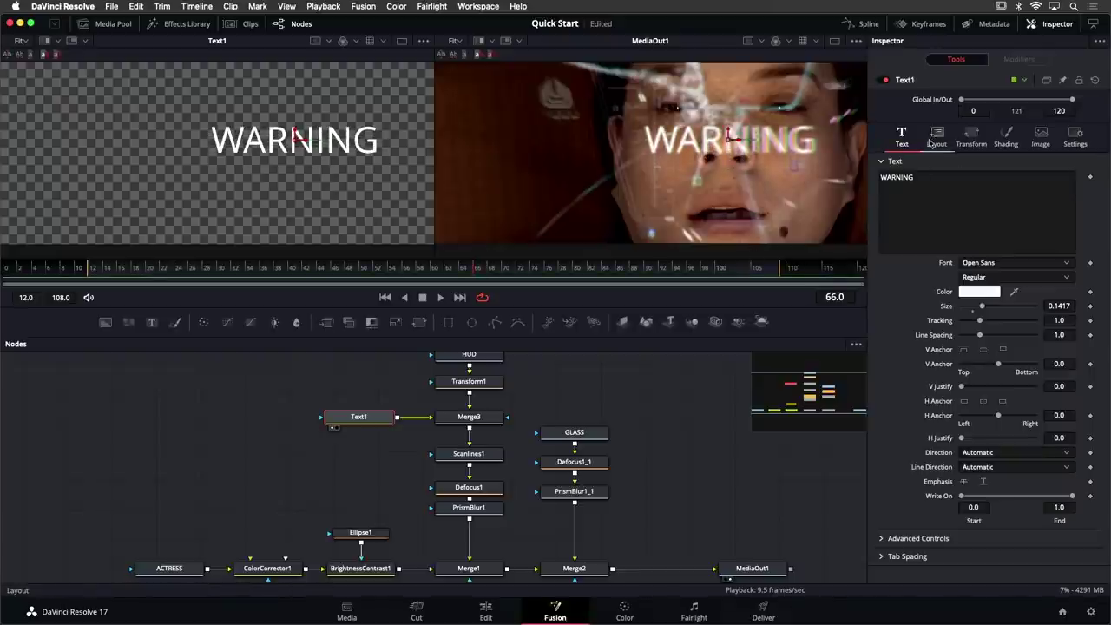
Change WARNING's fill colour to dark red (Red 0.378, Green and Blue 0.002268)
left_click(1007, 139)
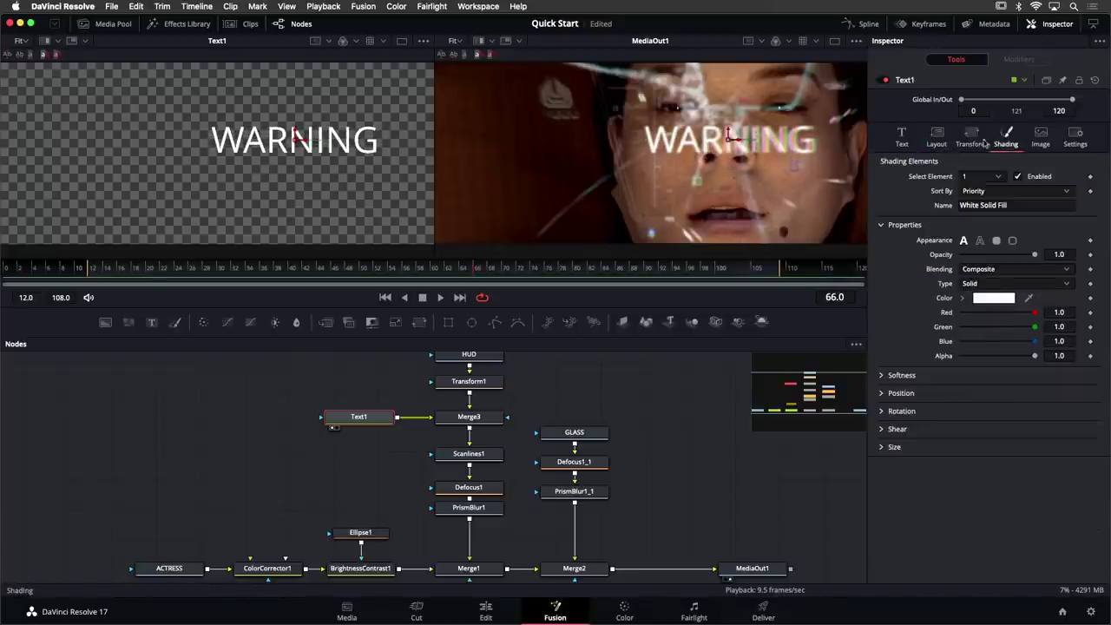
left_click(971, 138)
left_click(938, 137)
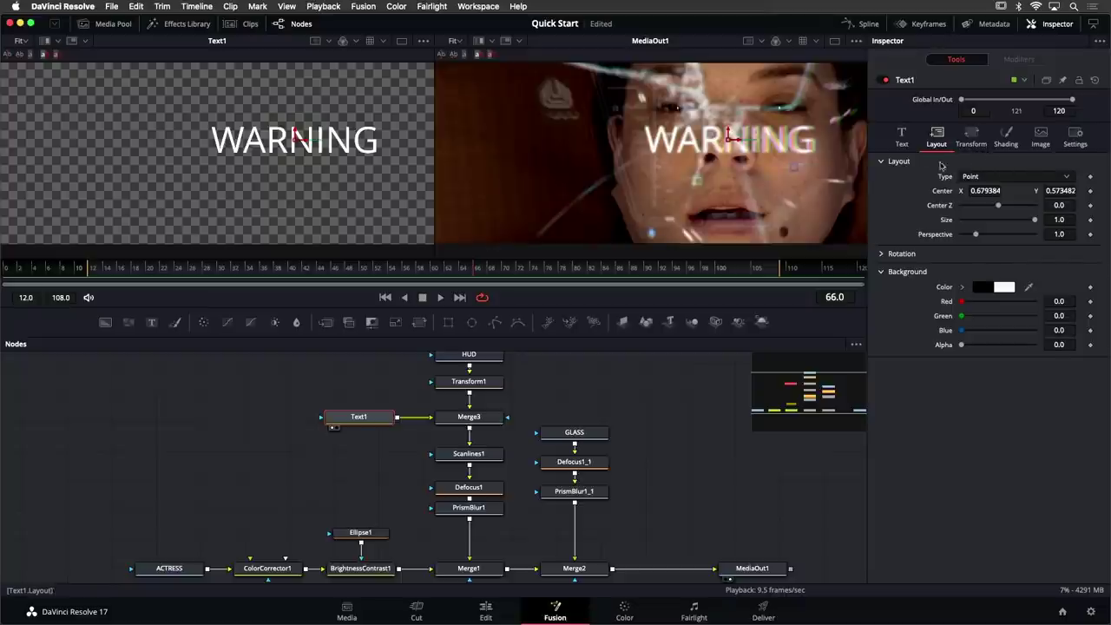
left_click(1006, 140)
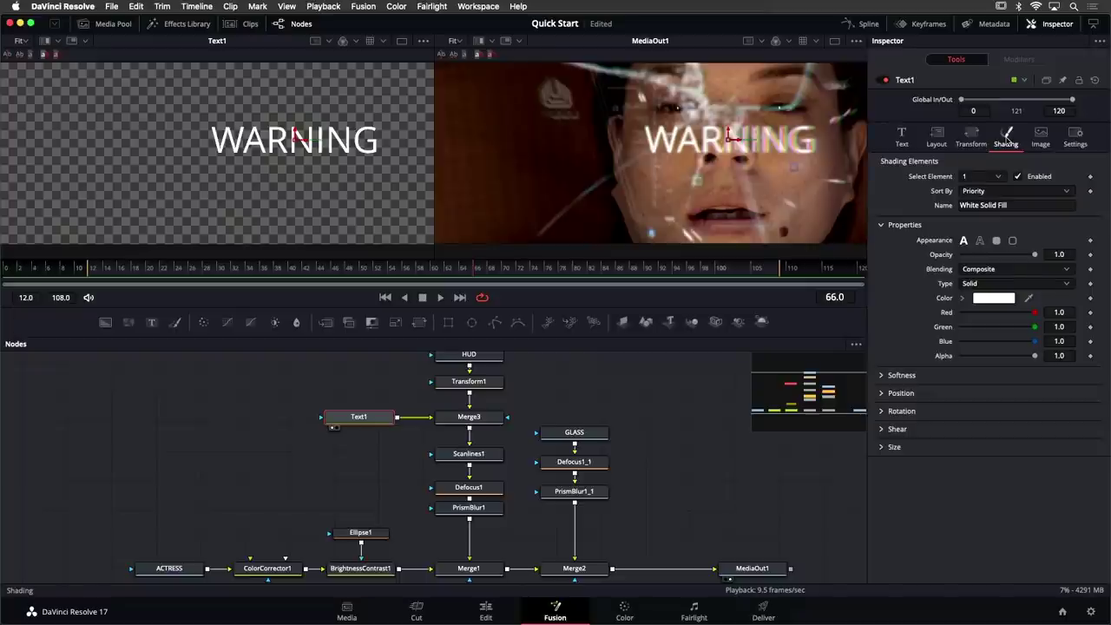
left_click(963, 298)
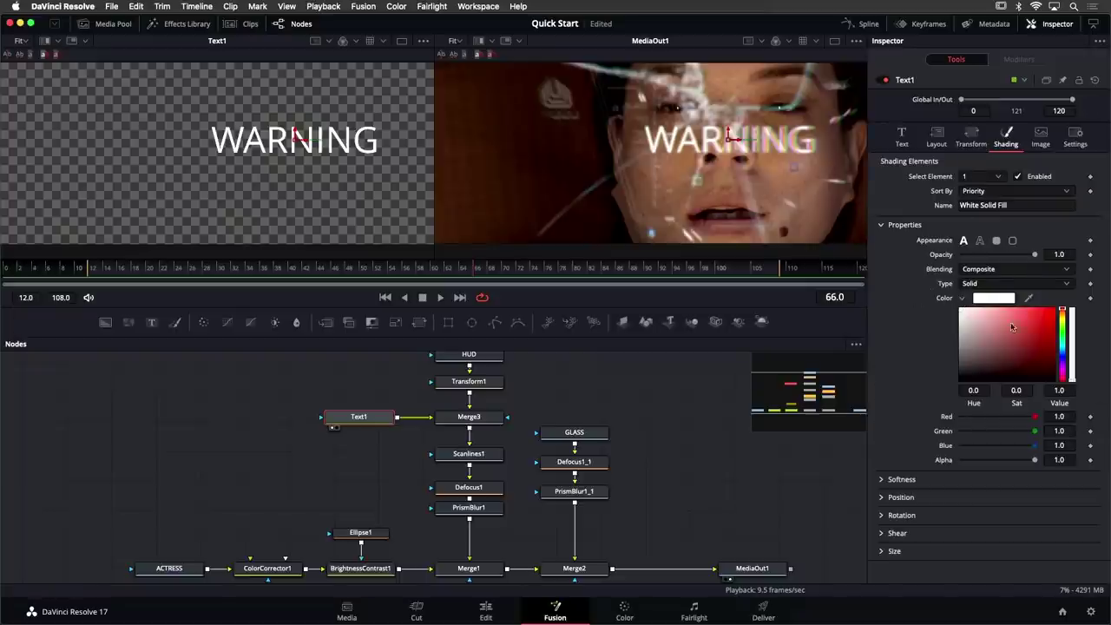
left_click_drag(1028, 342, 1053, 354)
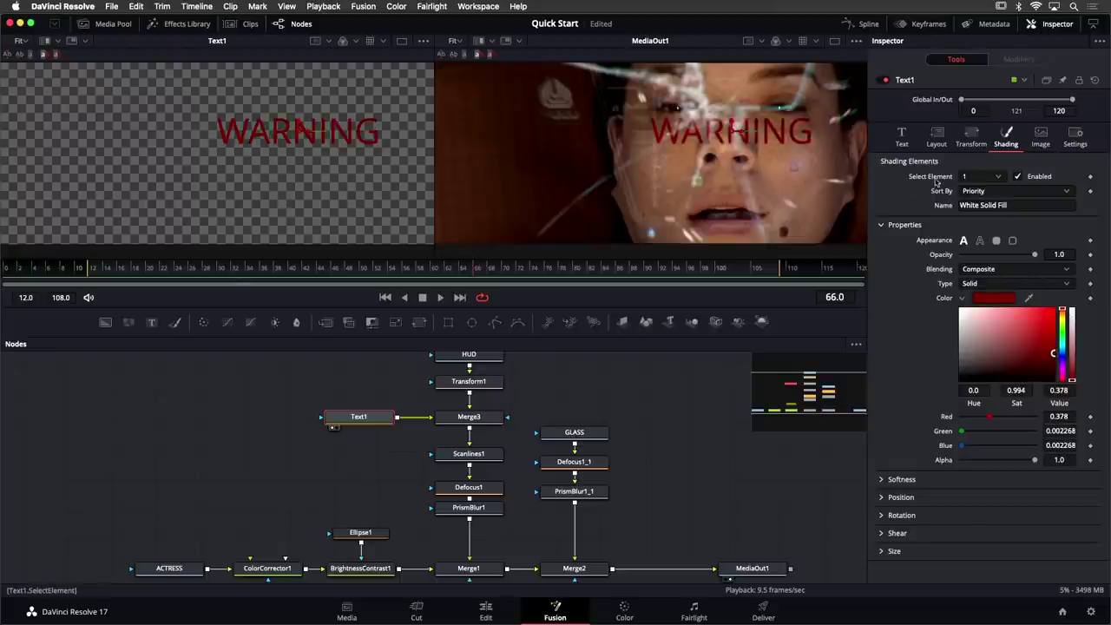
left_click(998, 177)
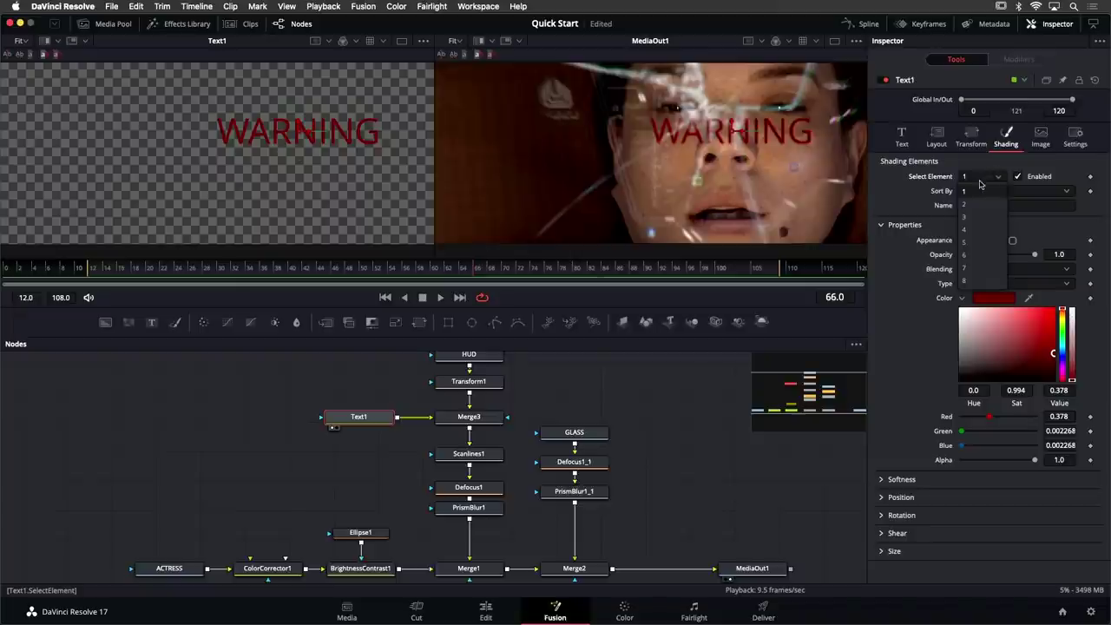
Select shading element 2, rename it from Red Outline to 'Orange Glow', and enable it
left_click(965, 204)
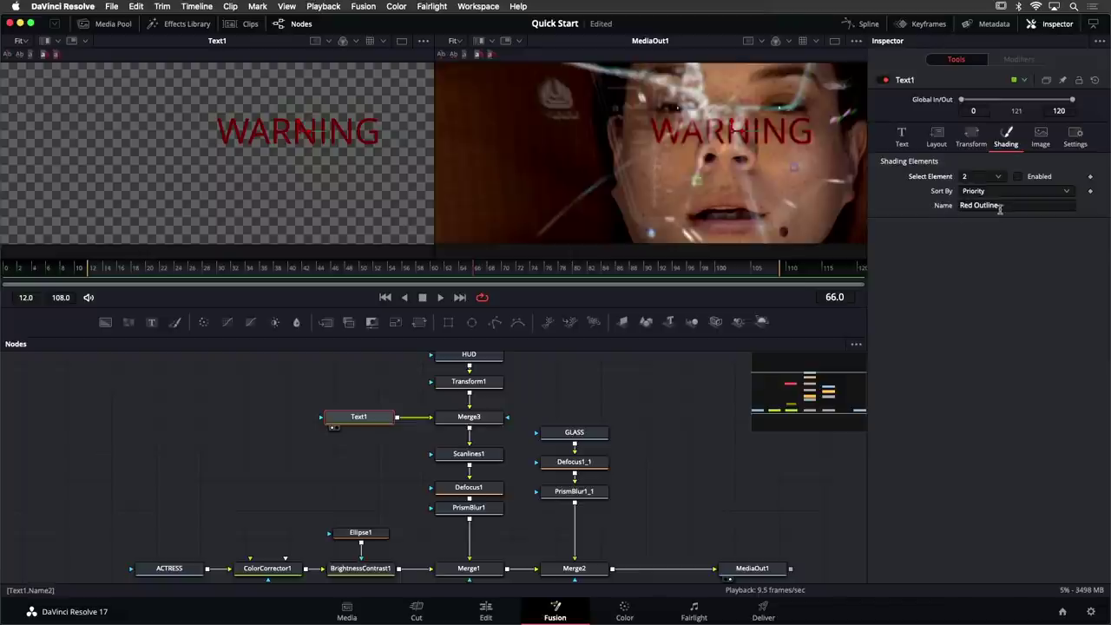
left_click(964, 205)
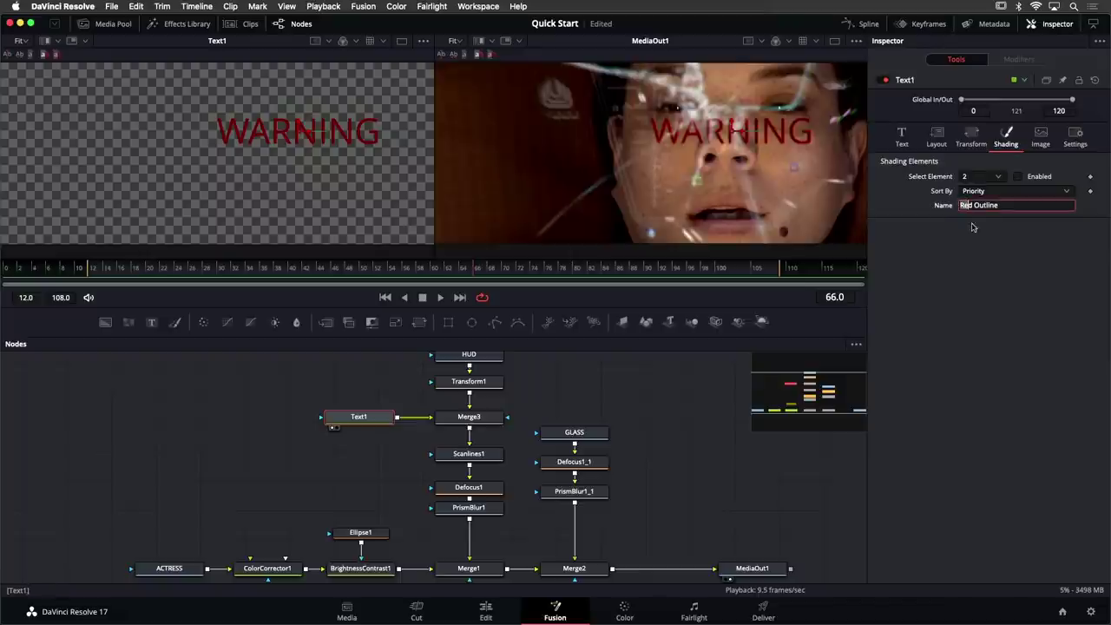
left_click_drag(1007, 206, 922, 204)
type("Ora")
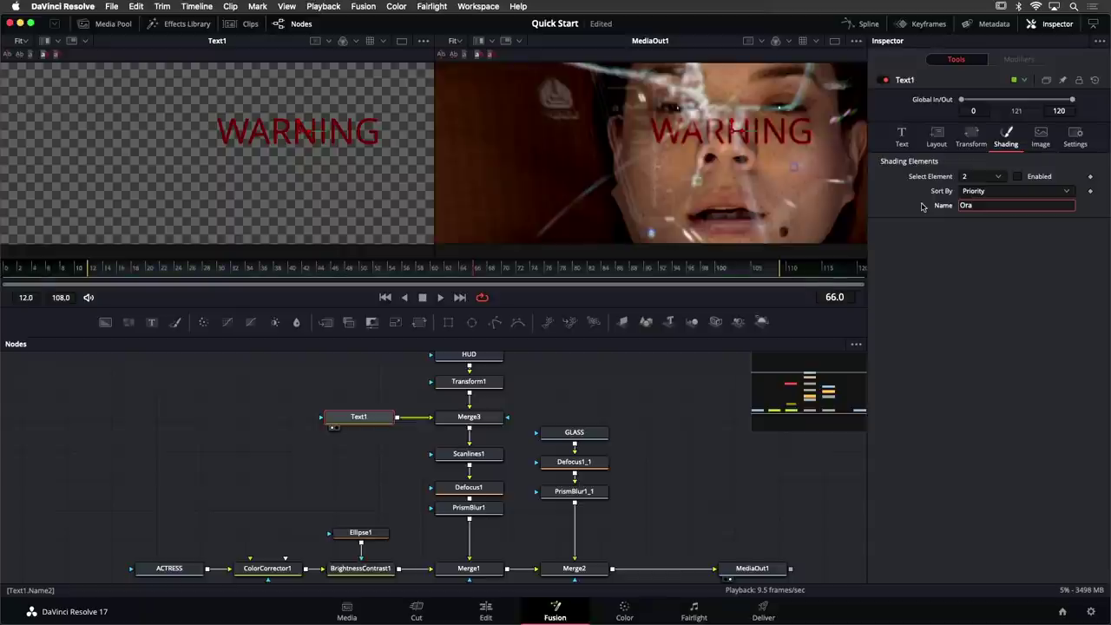
type("nge Glow")
key("Return")
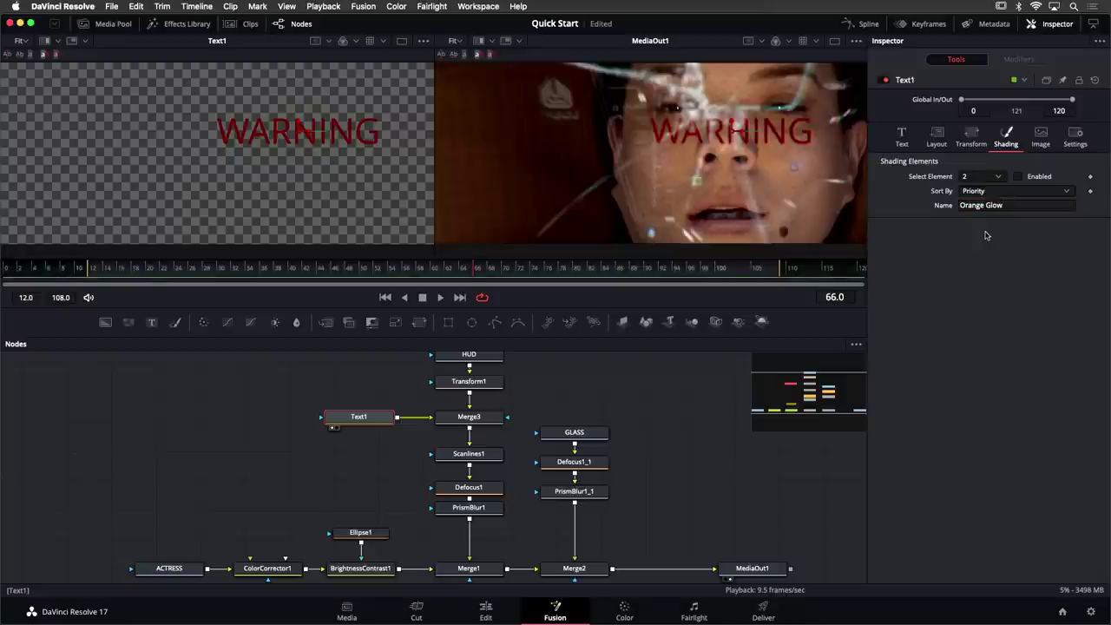
left_click(1020, 177)
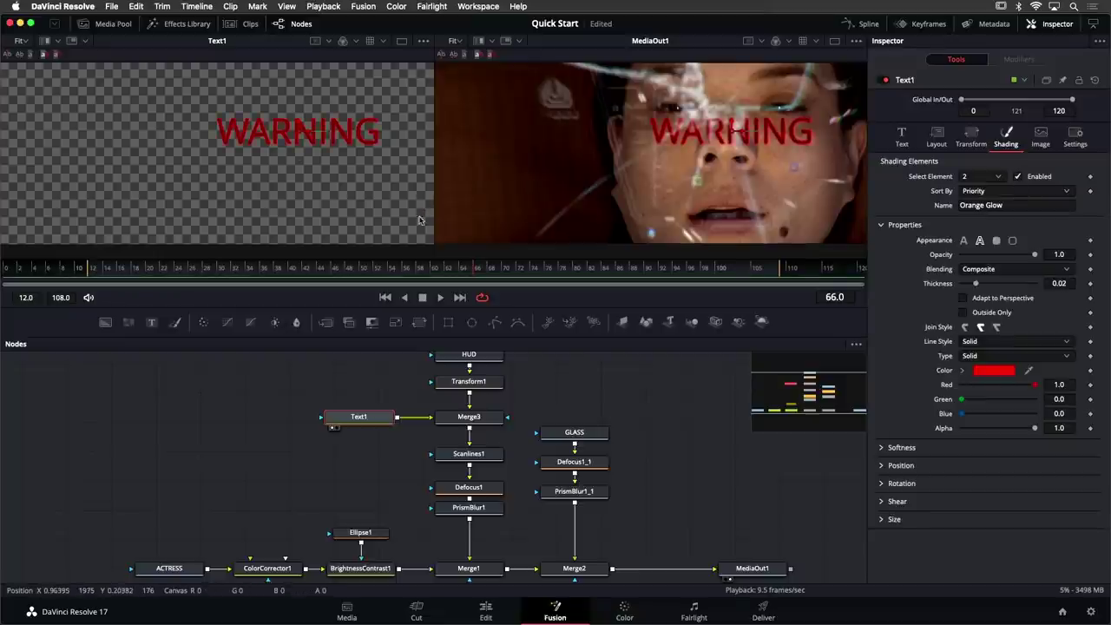
Make the Orange Glow outline orange (Red 1.0, Green 0.48, Blue 0.0) at thickness 0.0268
scroll(359, 132, "up", 3)
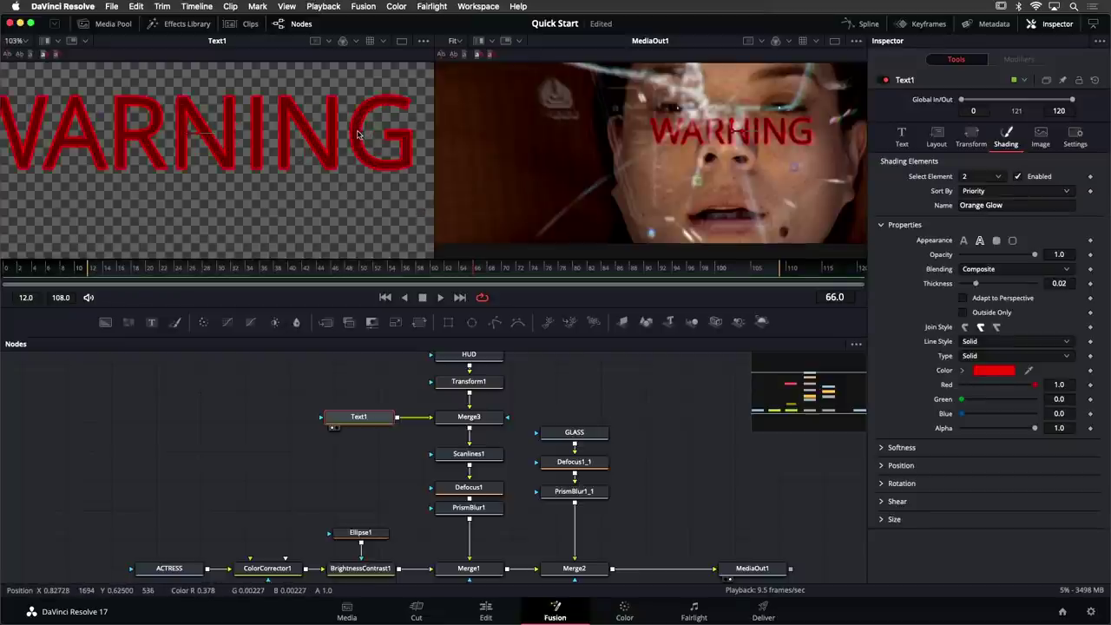
scroll(330, 154, "up", 3)
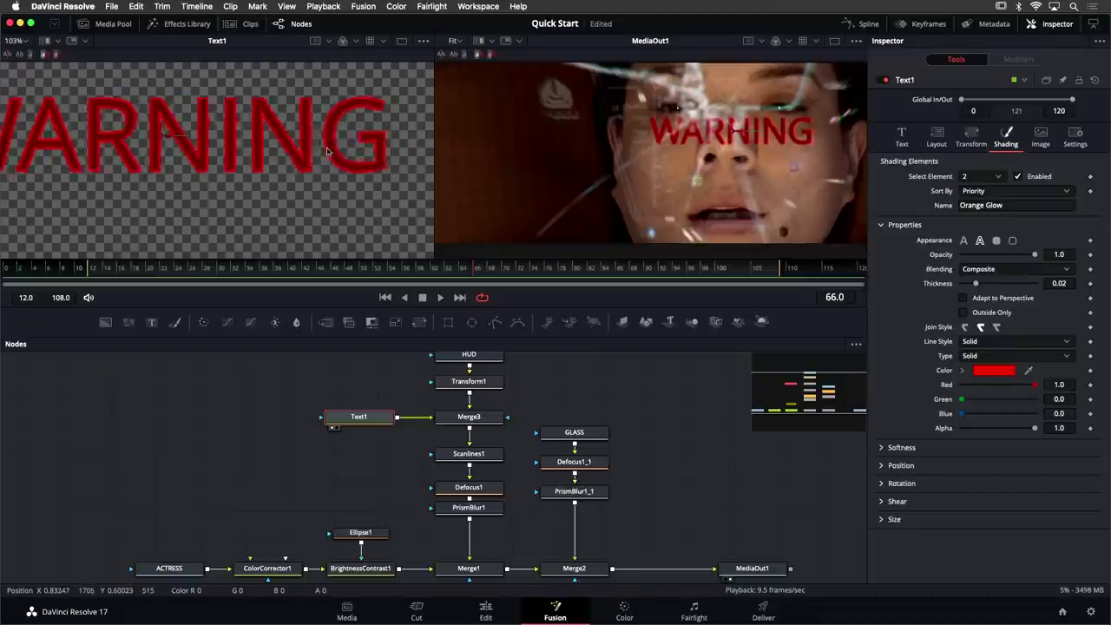
scroll(324, 153, "up", 3)
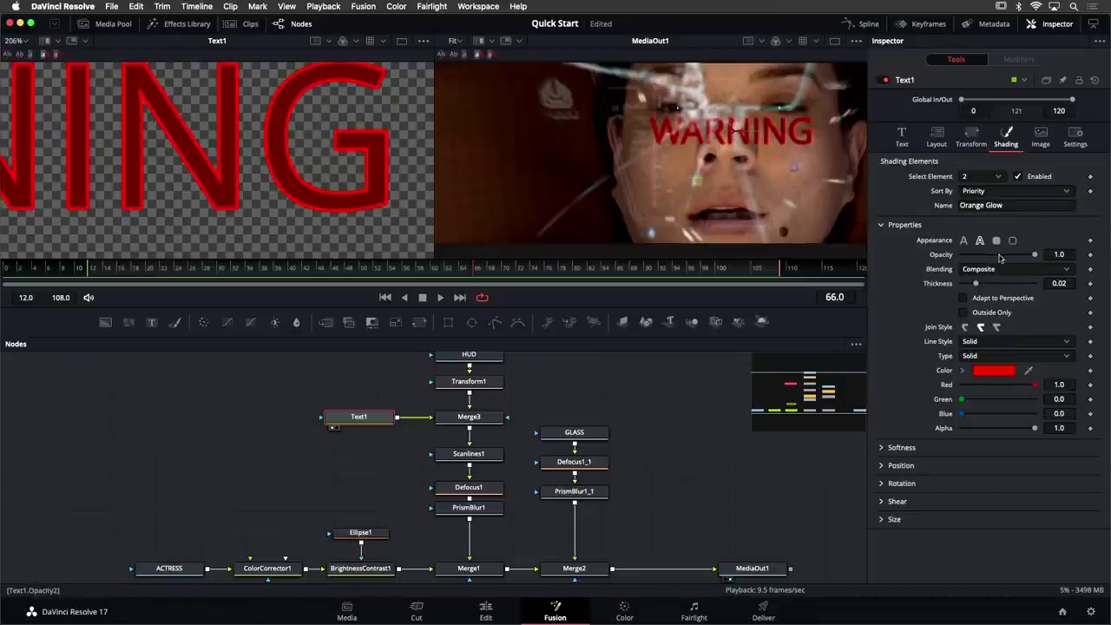
left_click(961, 371)
mouse_move(1062, 402)
left_mouse_down()
mouse_move(1062, 437)
mouse_move(1064, 390)
mouse_move(1063, 408)
left_mouse_up()
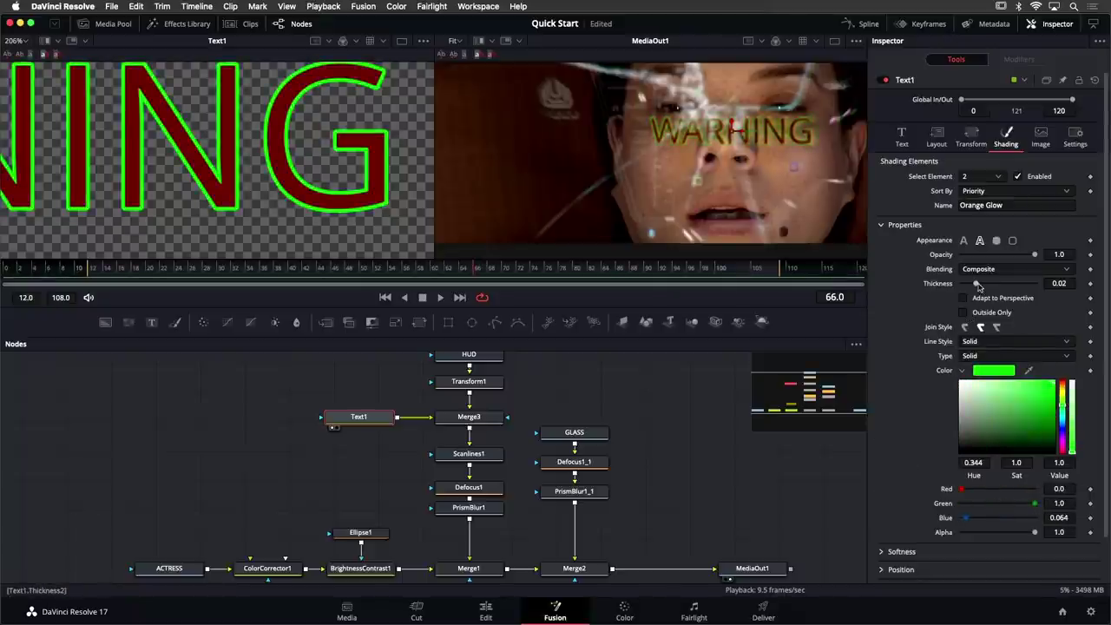
left_click_drag(977, 284, 982, 284)
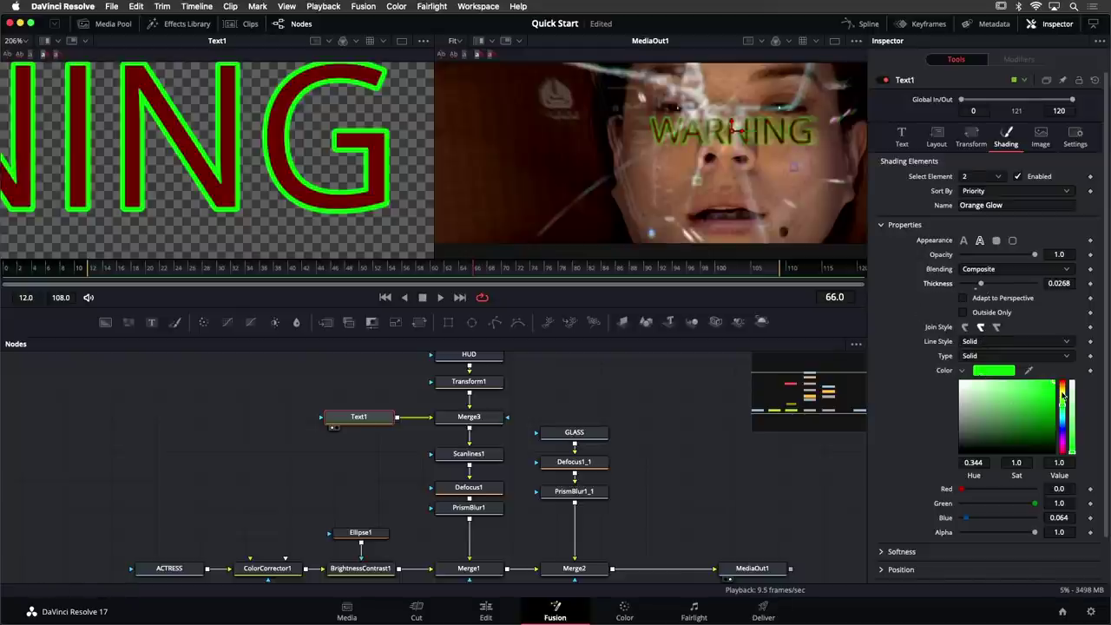
left_click_drag(1063, 391, 1061, 386)
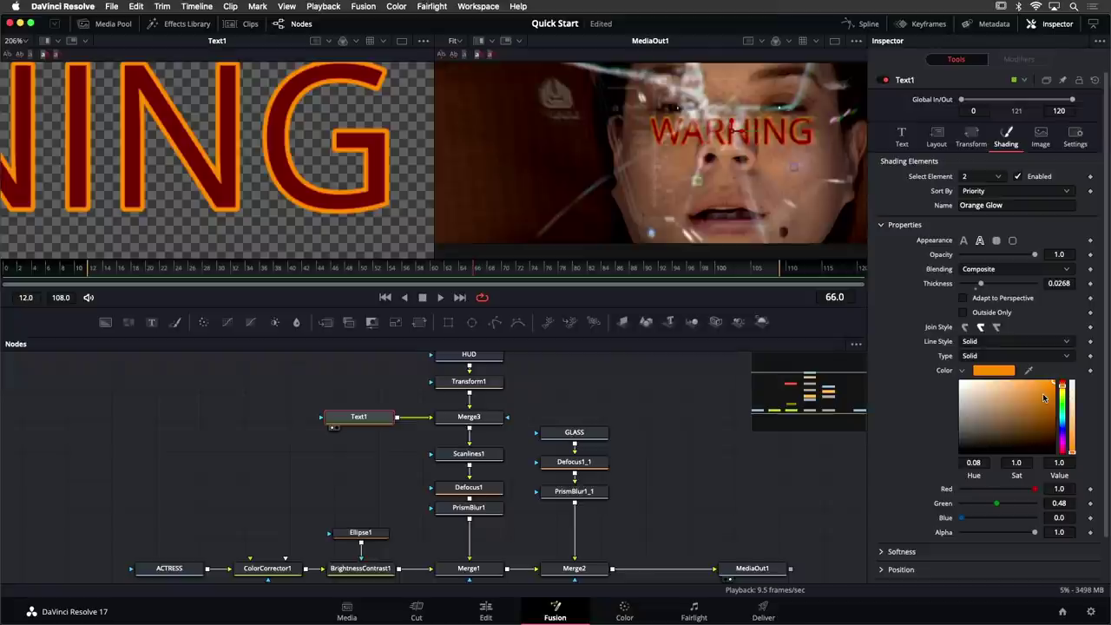
Give the Orange Glow softness X 5.51, Y 2.2 and glow 0.142
left_click(883, 227)
left_click(882, 243)
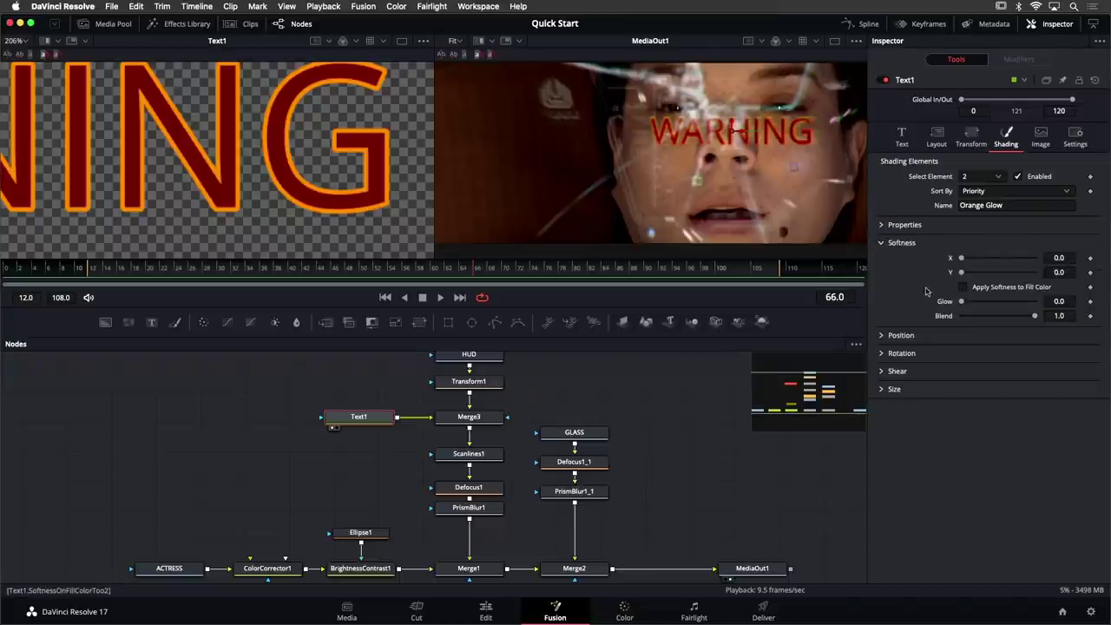
left_click_drag(960, 259, 983, 258)
left_click_drag(973, 302, 973, 303)
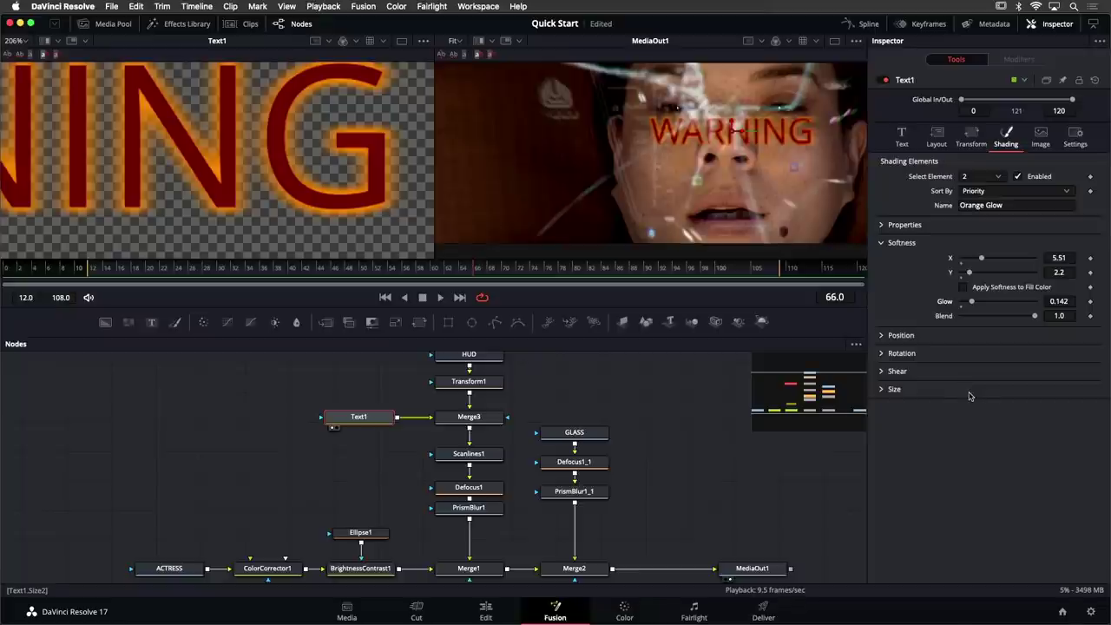
left_click(903, 137)
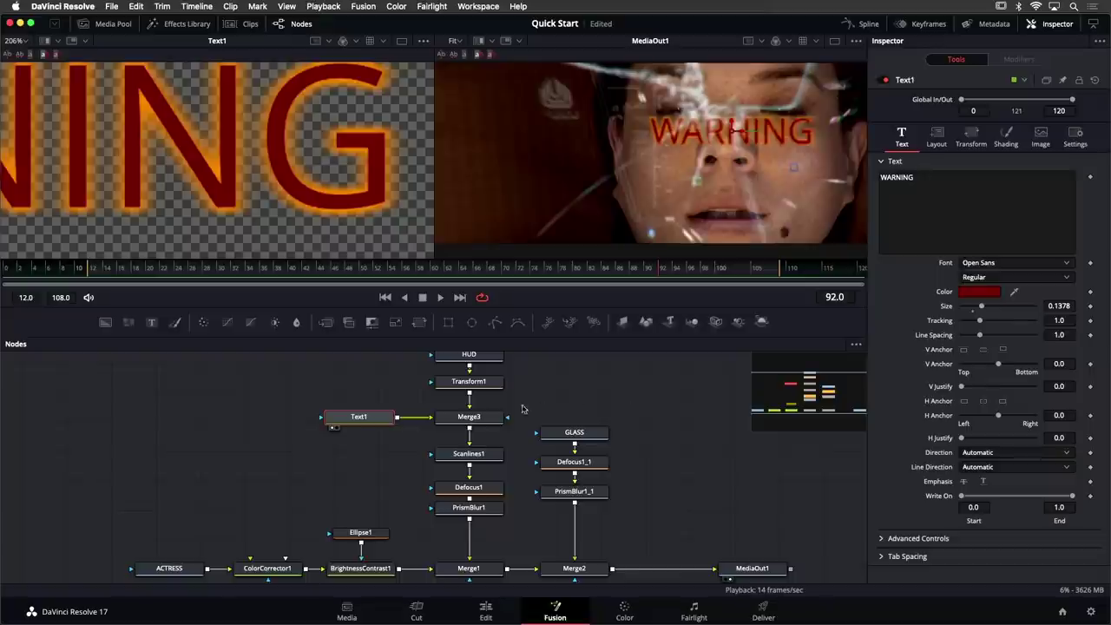
Select Merge3 and test fading WARNING with its Blend slider
left_click(489, 419)
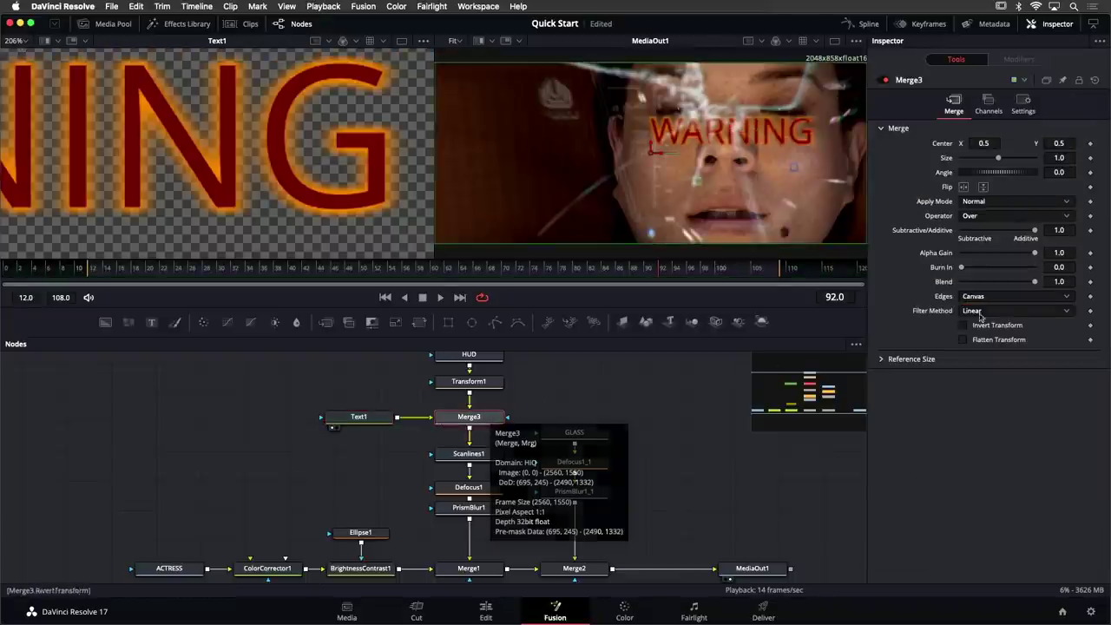
left_click_drag(1035, 281, 1085, 296)
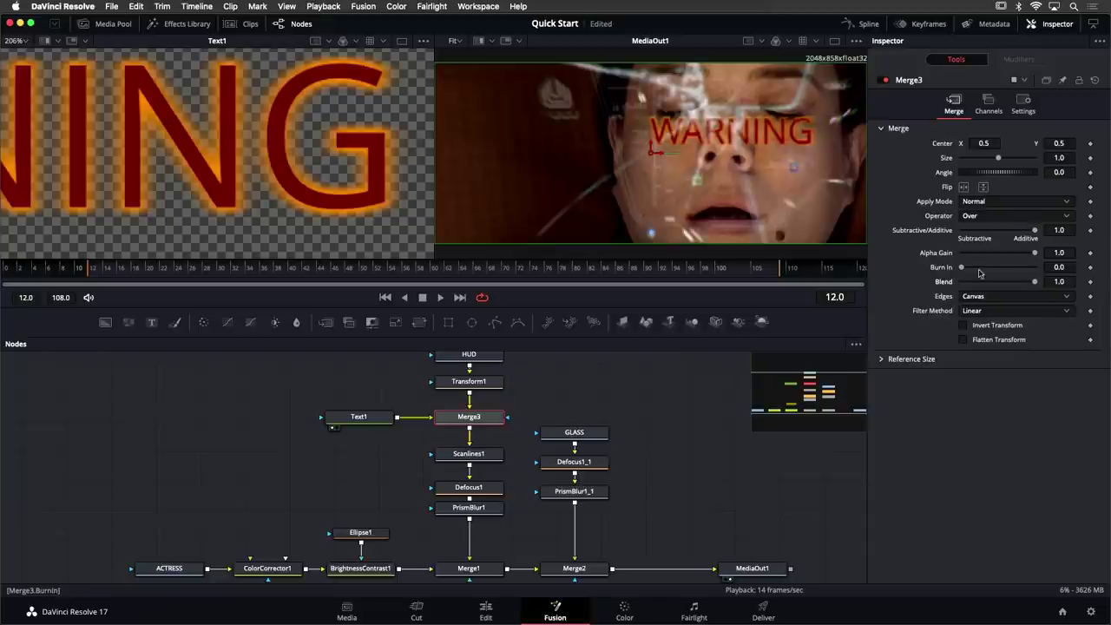
Keyframe Merge3's Blend at 0 on frame 12 and save the project
left_click(1091, 282)
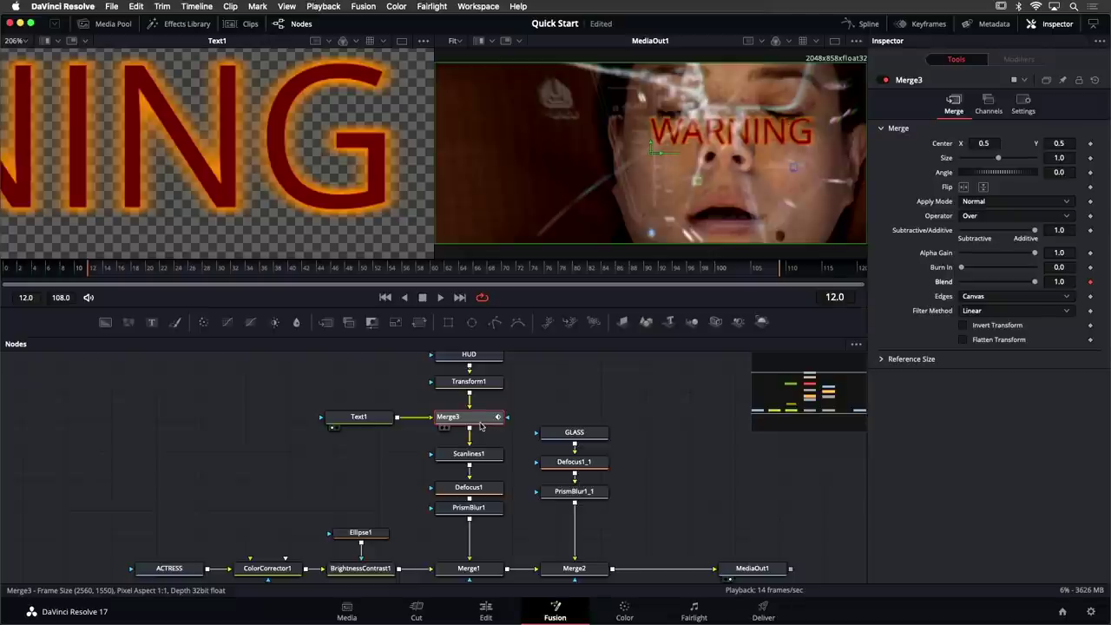
mouse_move(480, 426)
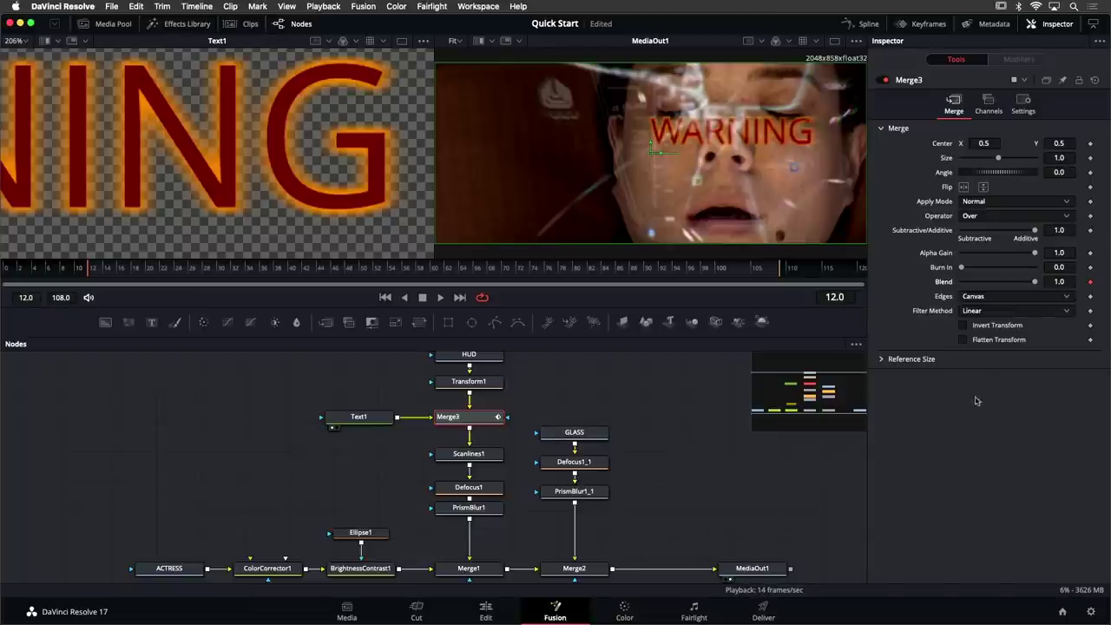
left_click_drag(1036, 283, 955, 294)
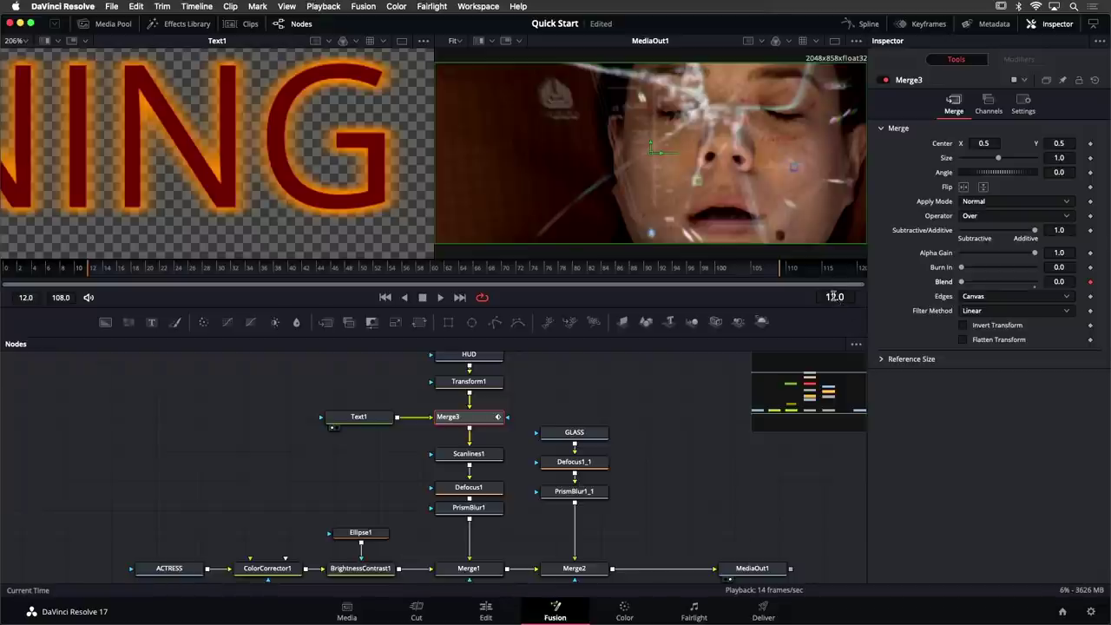
key("super+s")
Keyframe Blend at 1.0 on frame 22 and back to 0 on frame 32
left_click(832, 297)
type("2")
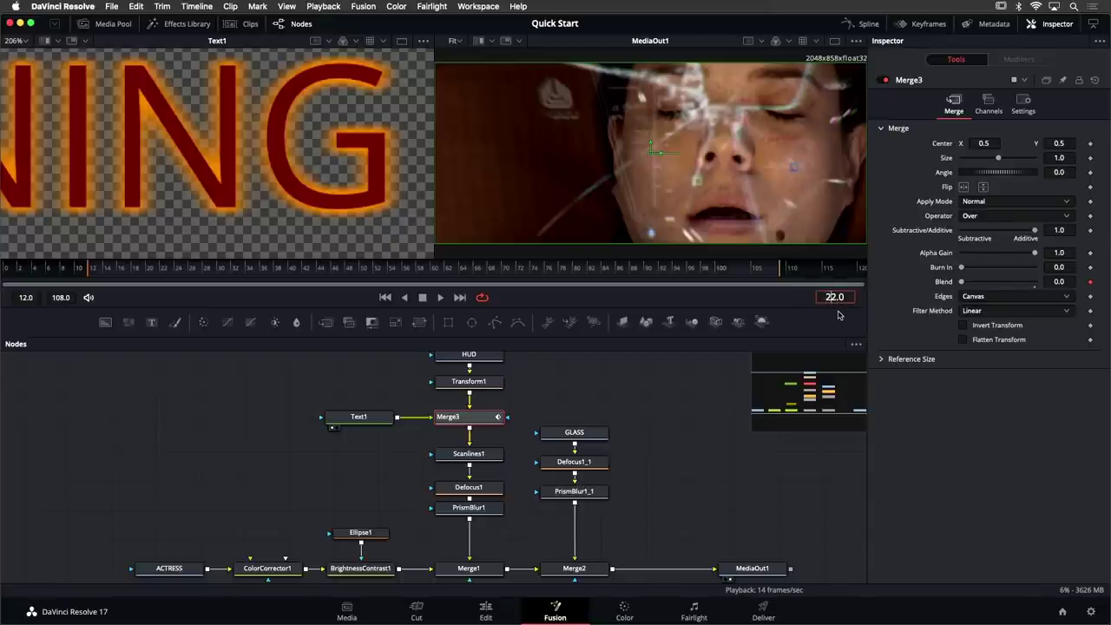
key("Return")
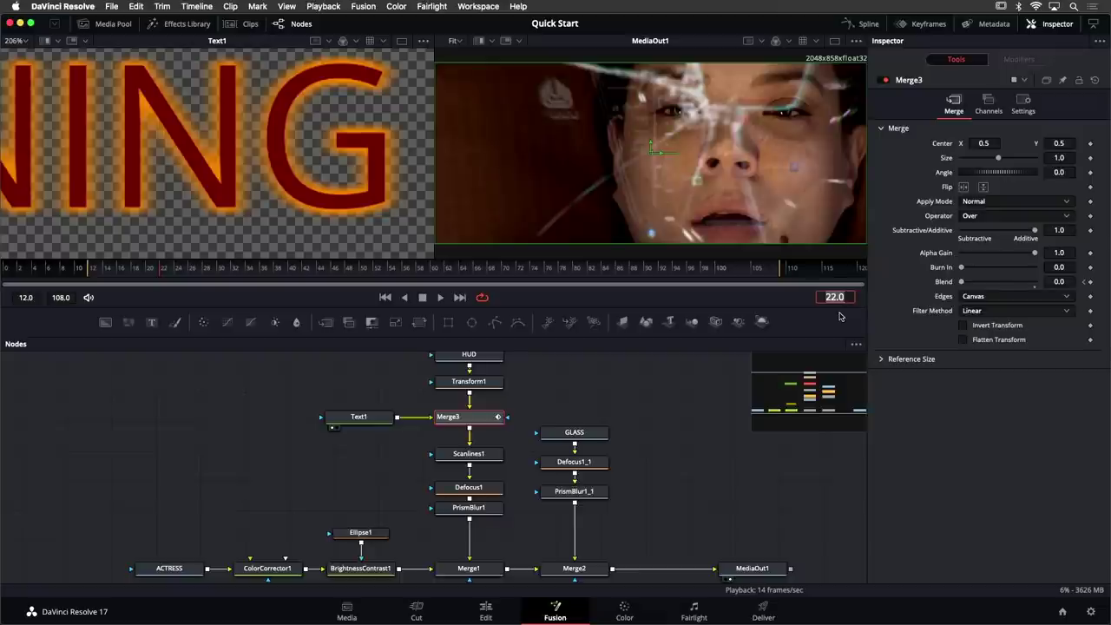
double_click(961, 282)
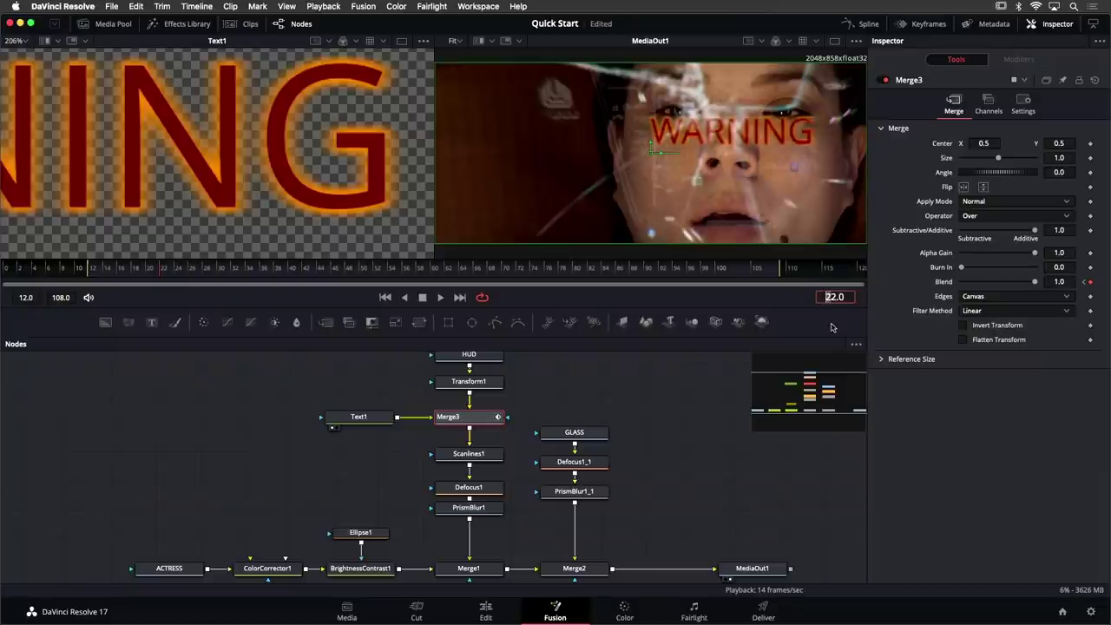
type("3")
key("Return")
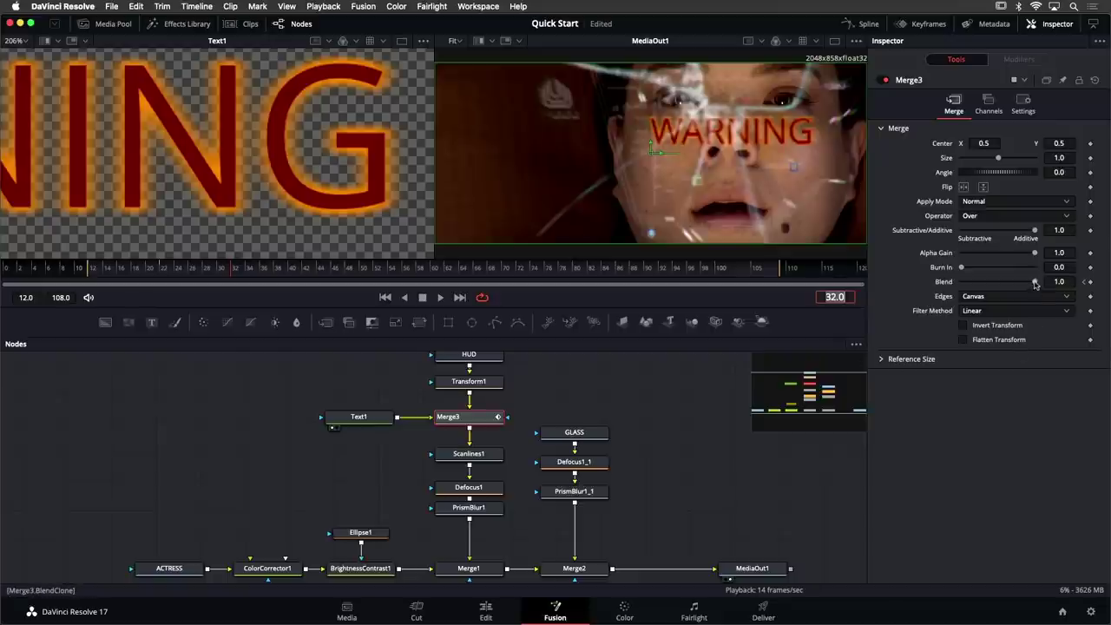
left_click_drag(1035, 284, 913, 295)
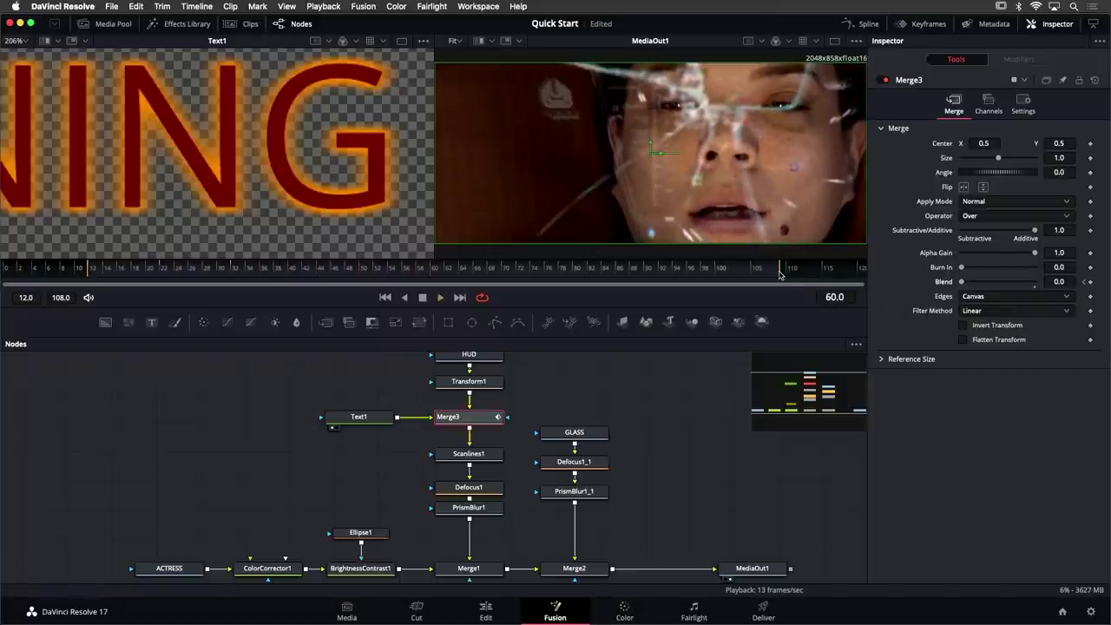
left_click_drag(780, 274, 354, 274)
End the playback range at frame 49 and play the loop to preview the blink
left_click(163, 276)
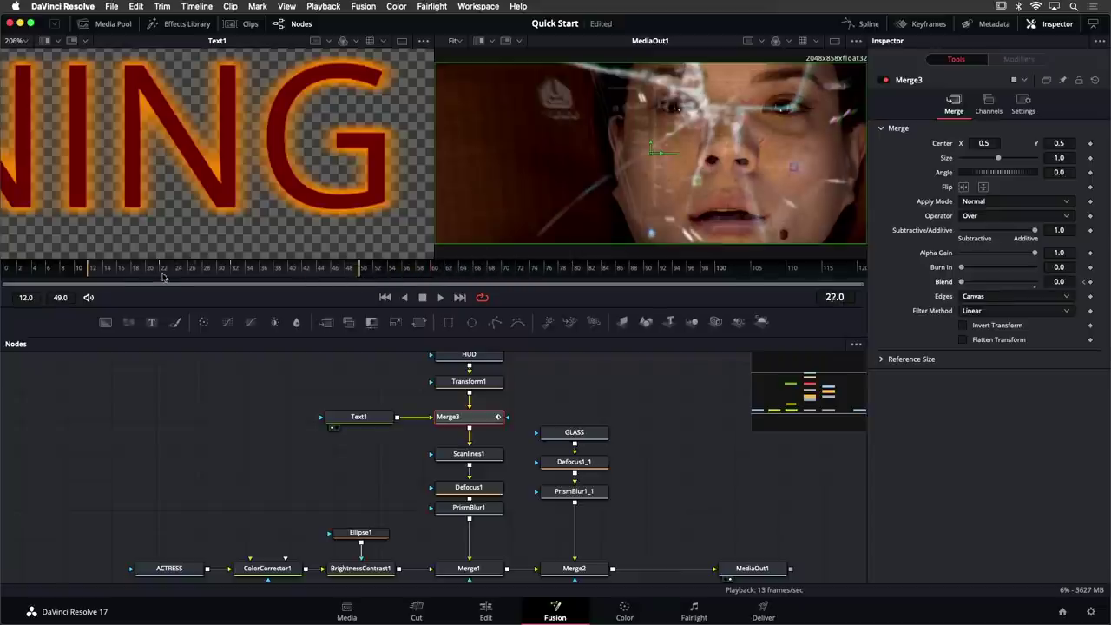
key("space")
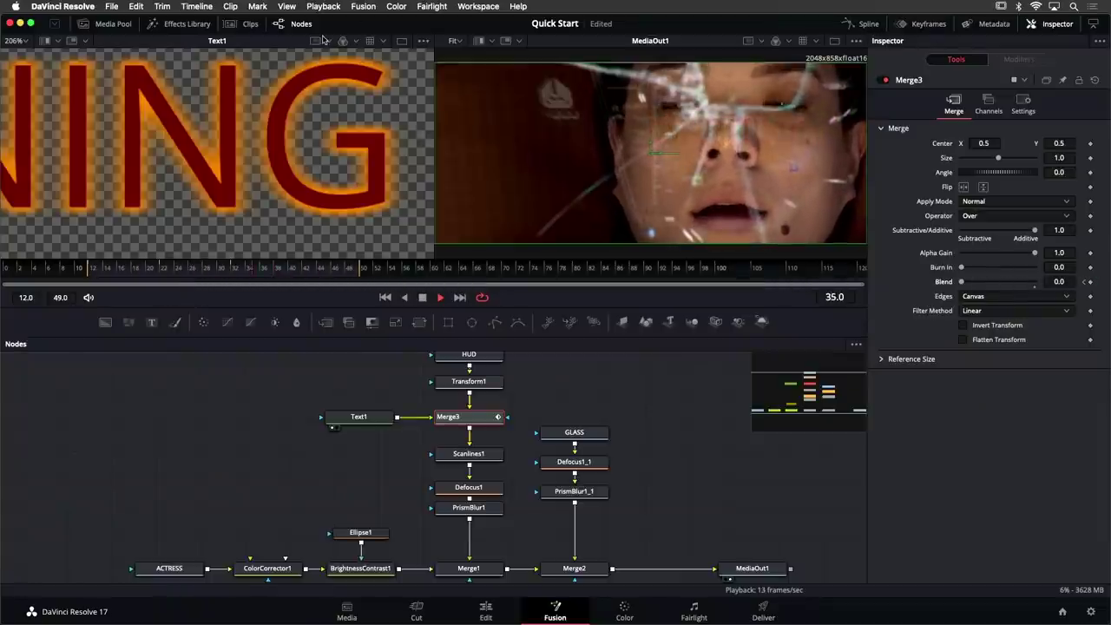
Open the Spline editor at frame 22, save, and display Merge3's Blend curve
left_click(865, 27)
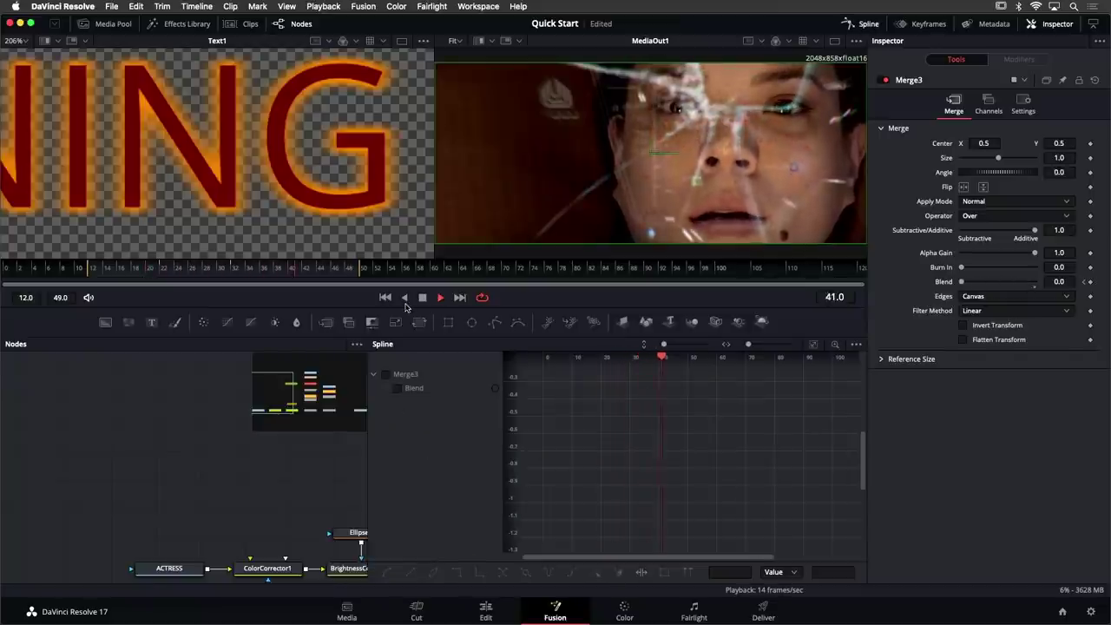
left_click(422, 297)
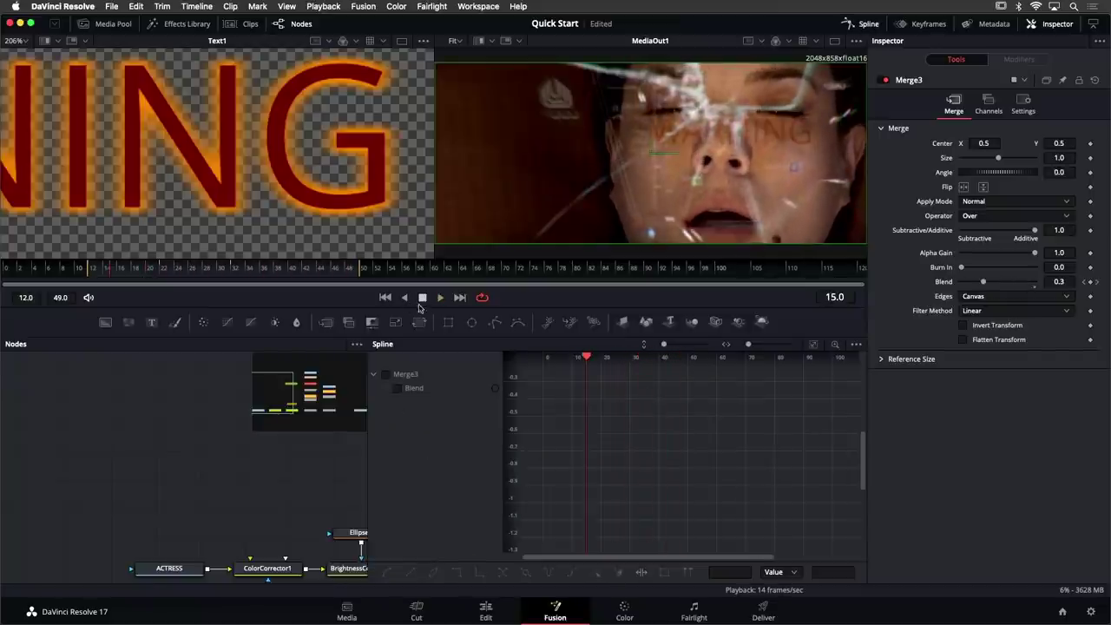
left_click(156, 270)
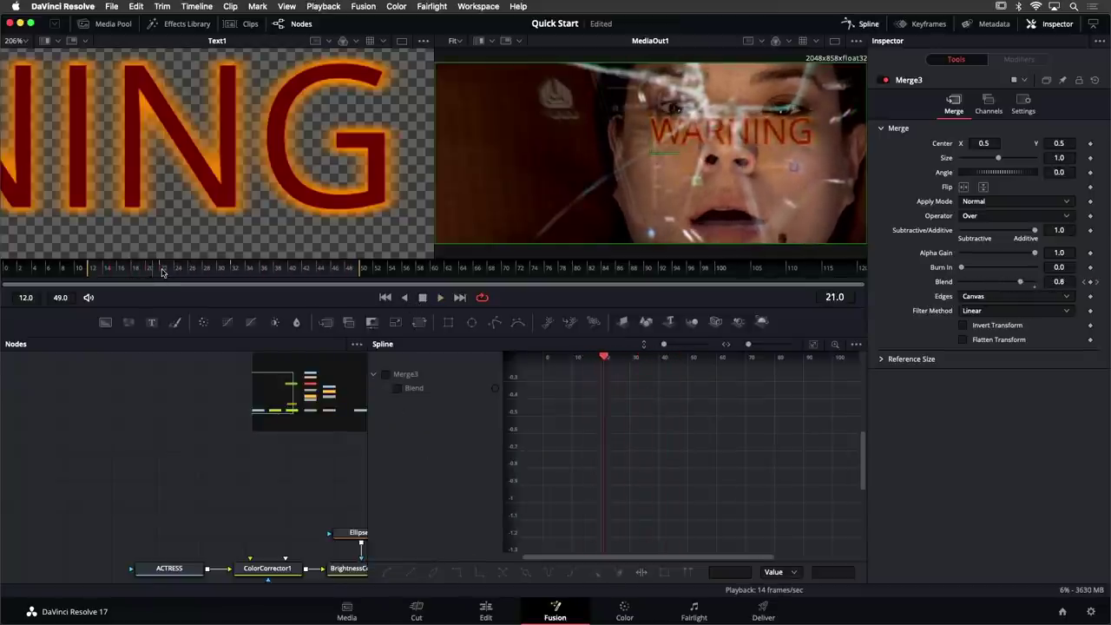
left_click(162, 272)
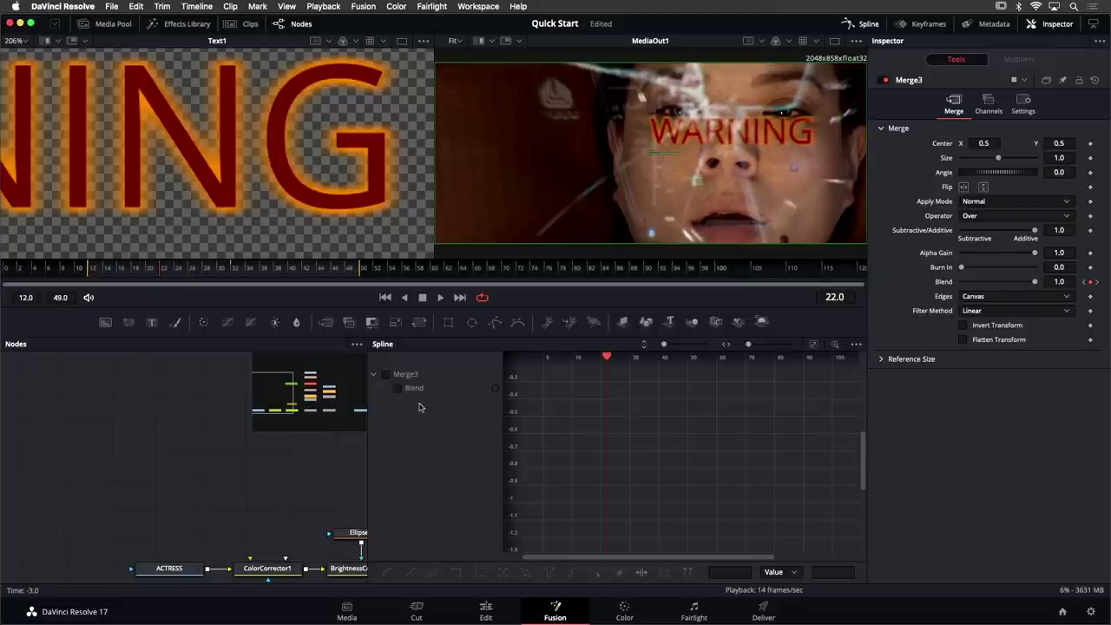
key("super+s")
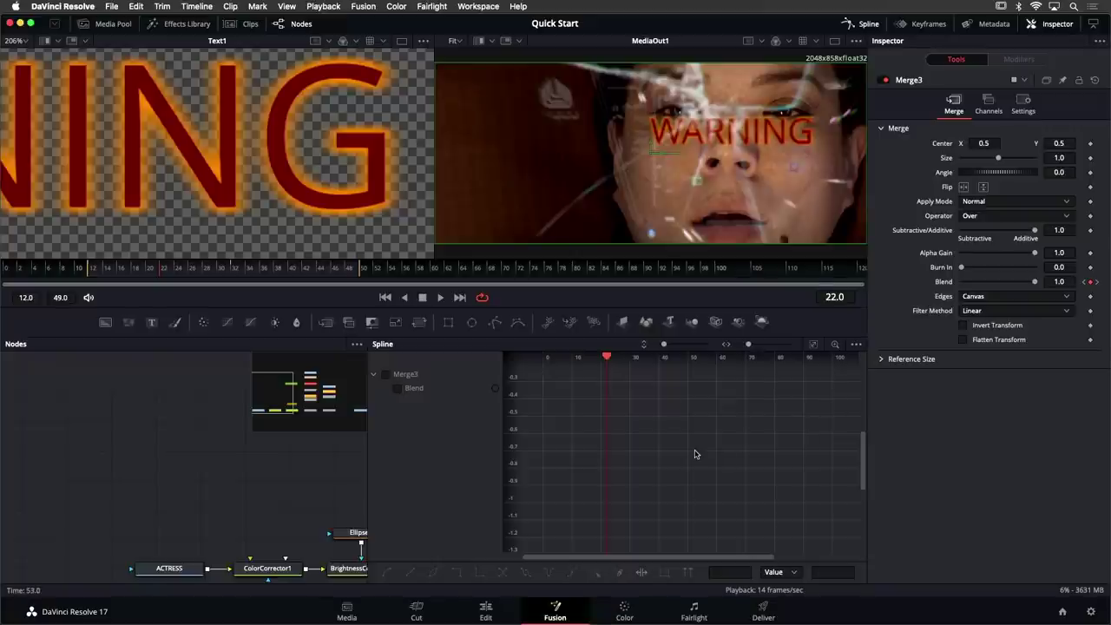
left_click(398, 390)
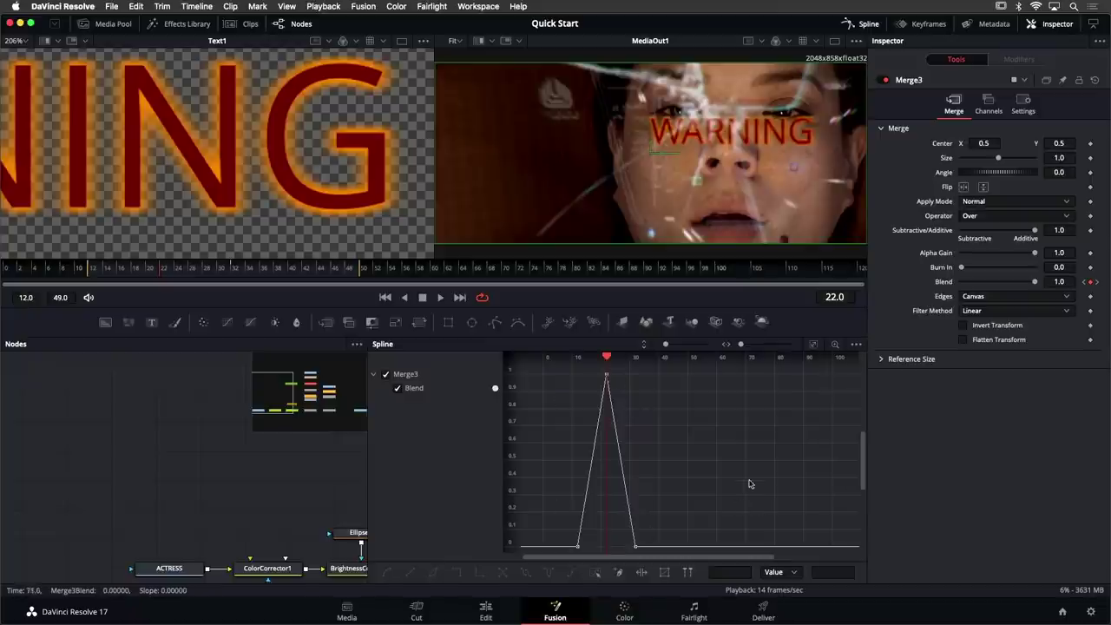
Frame the Merge3 Blend curve in the Spline editor, scrub the pulse, and marquee its three keyframes
left_click_drag(752, 473, 810, 466)
mouse_move(732, 431)
left_mouse_down()
mouse_move(670, 442)
mouse_move(765, 434)
mouse_move(722, 430)
left_mouse_up()
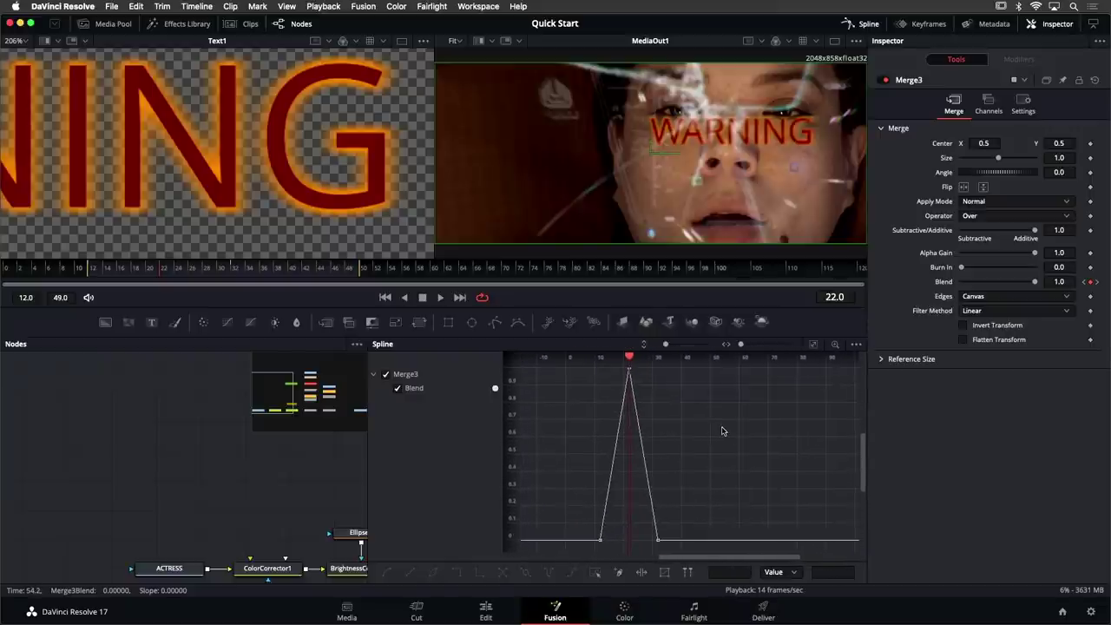
scroll(721, 427, "down", 5)
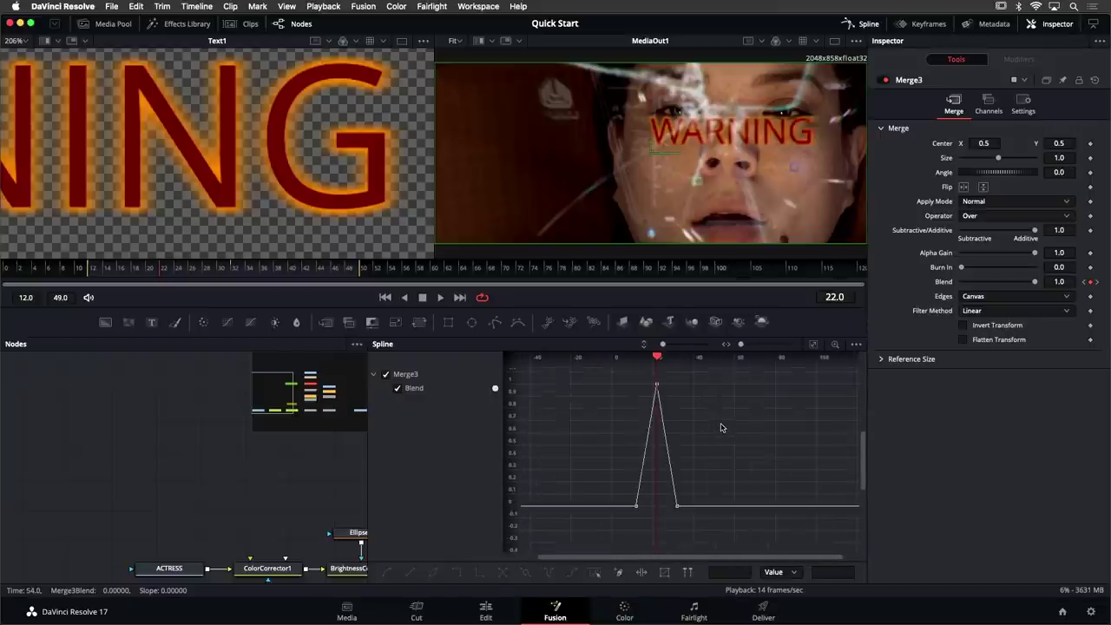
scroll(721, 428, "down", 3)
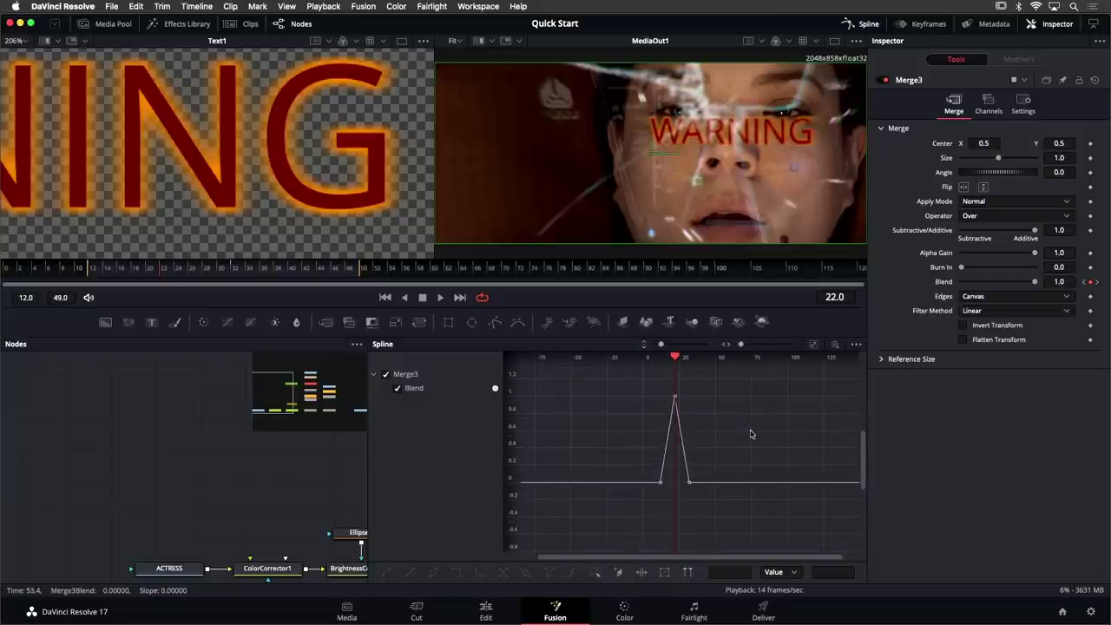
left_click_drag(720, 431, 639, 441)
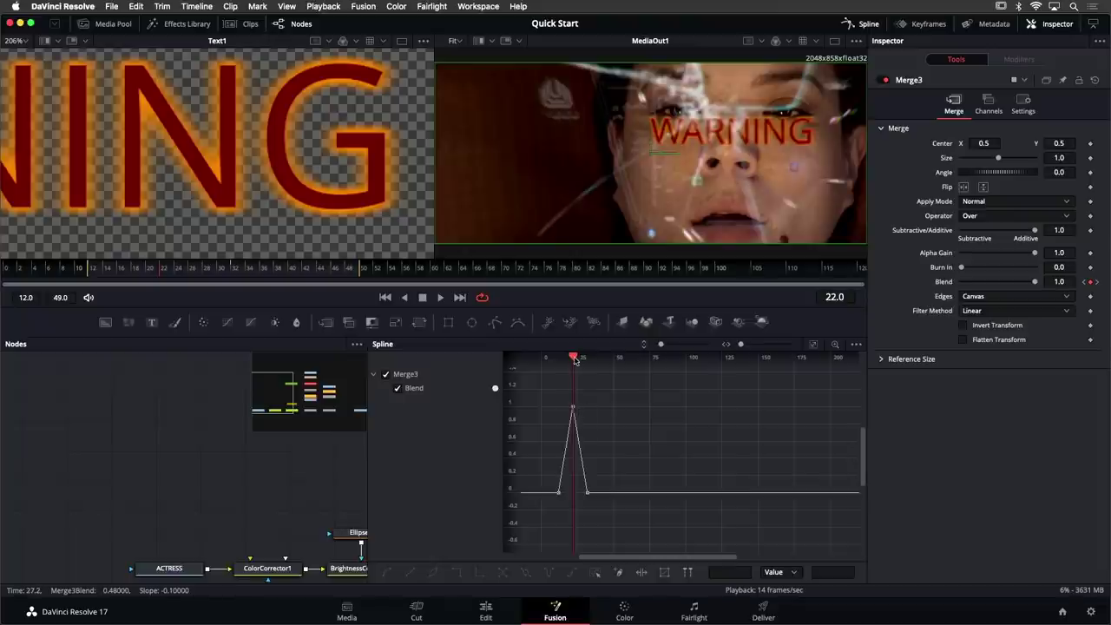
left_click_drag(575, 361, 588, 380)
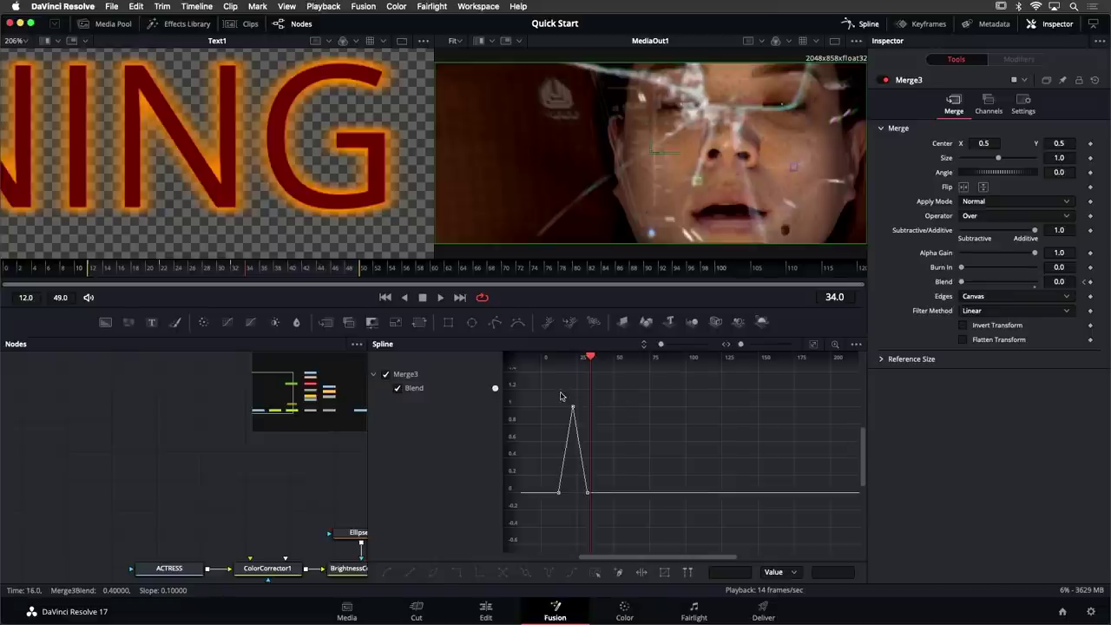
left_click_drag(545, 391, 601, 526)
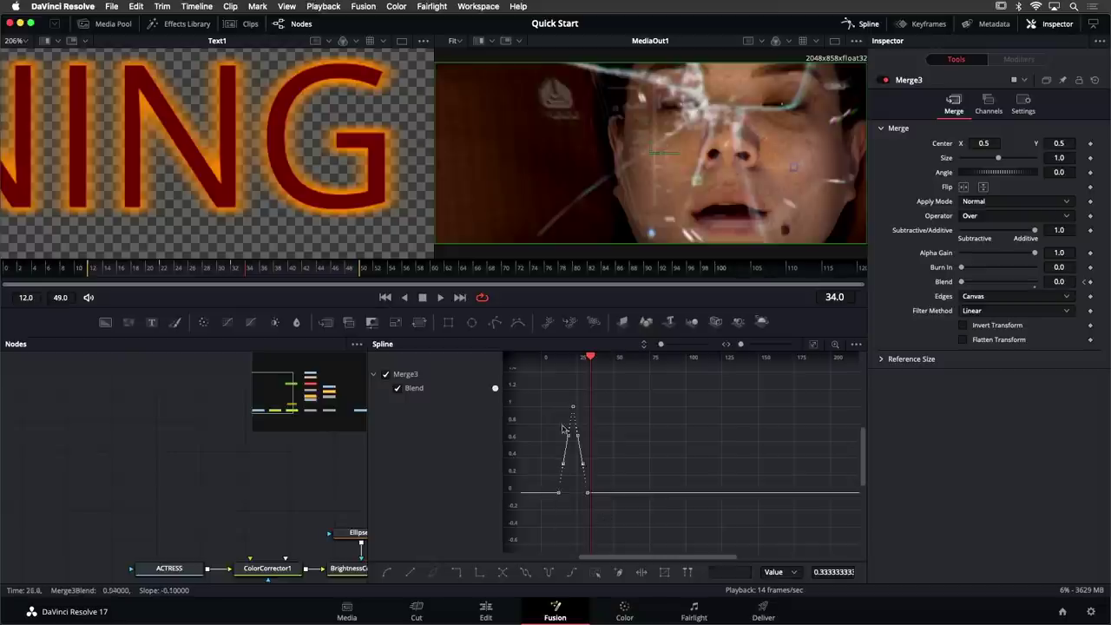
Select the three Blend keyframes and apply Step In so WARNING snaps on and off
left_click_drag(538, 385, 608, 517)
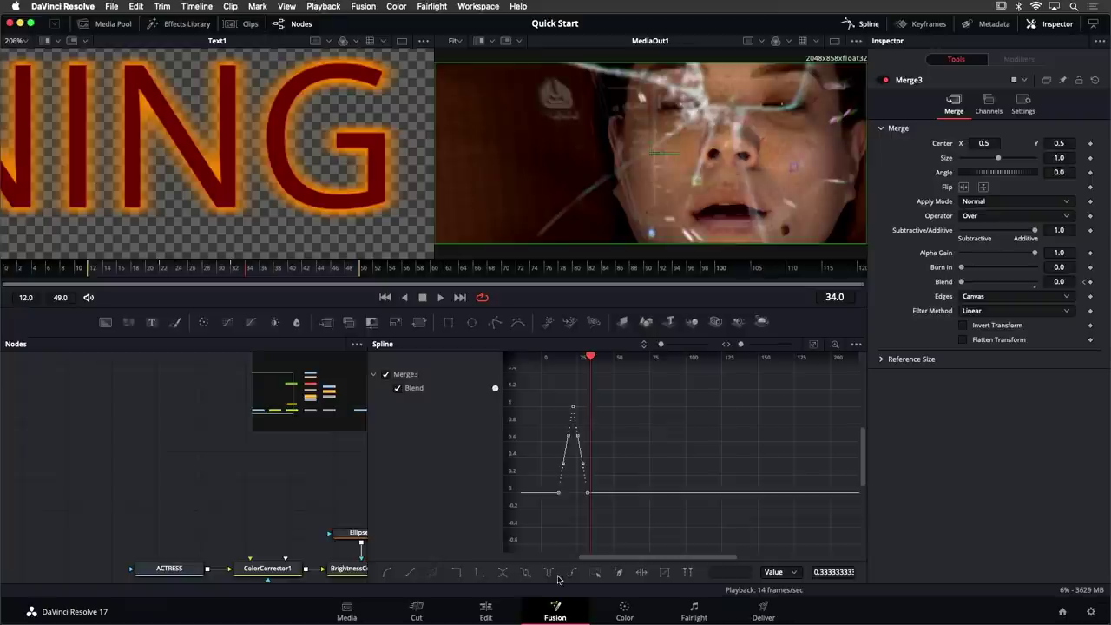
left_click(459, 573)
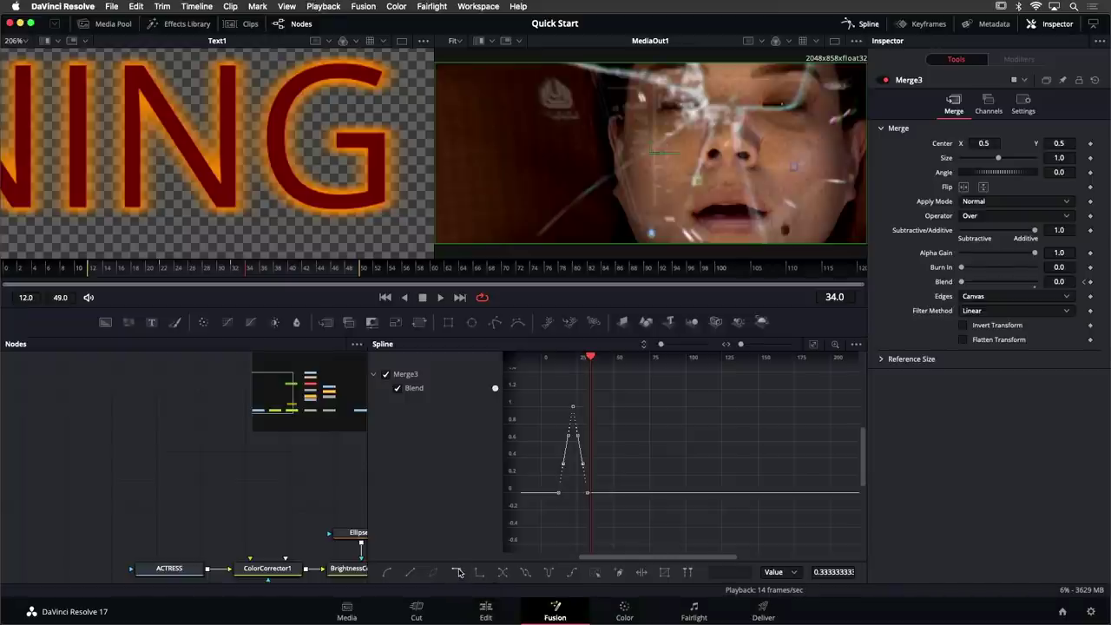
left_click(458, 573)
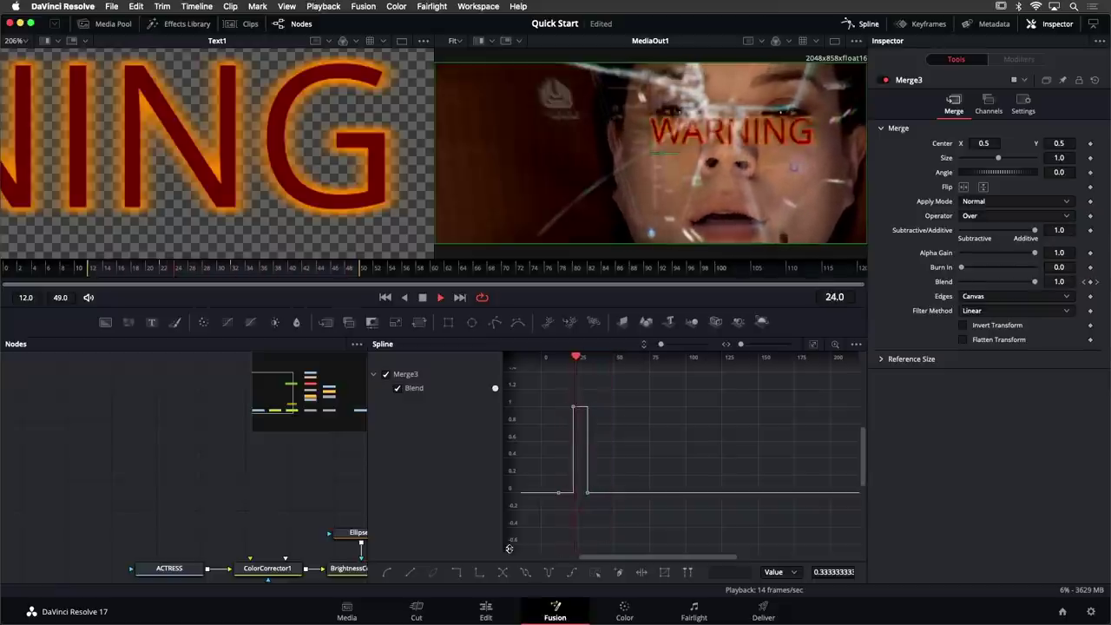
key("space")
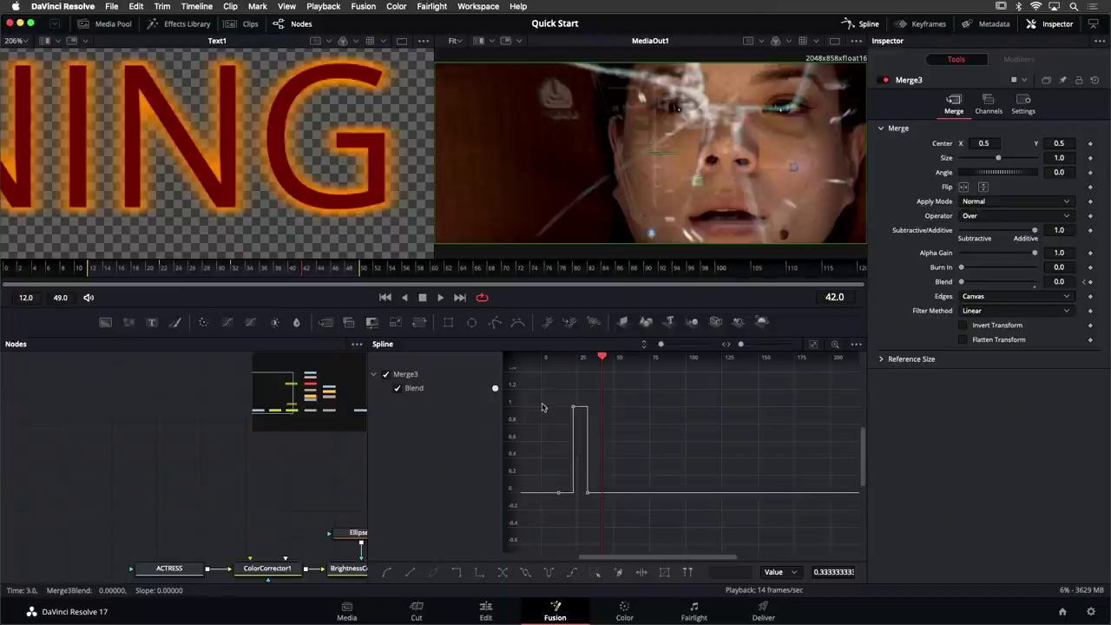
left_click_drag(598, 519, 601, 519)
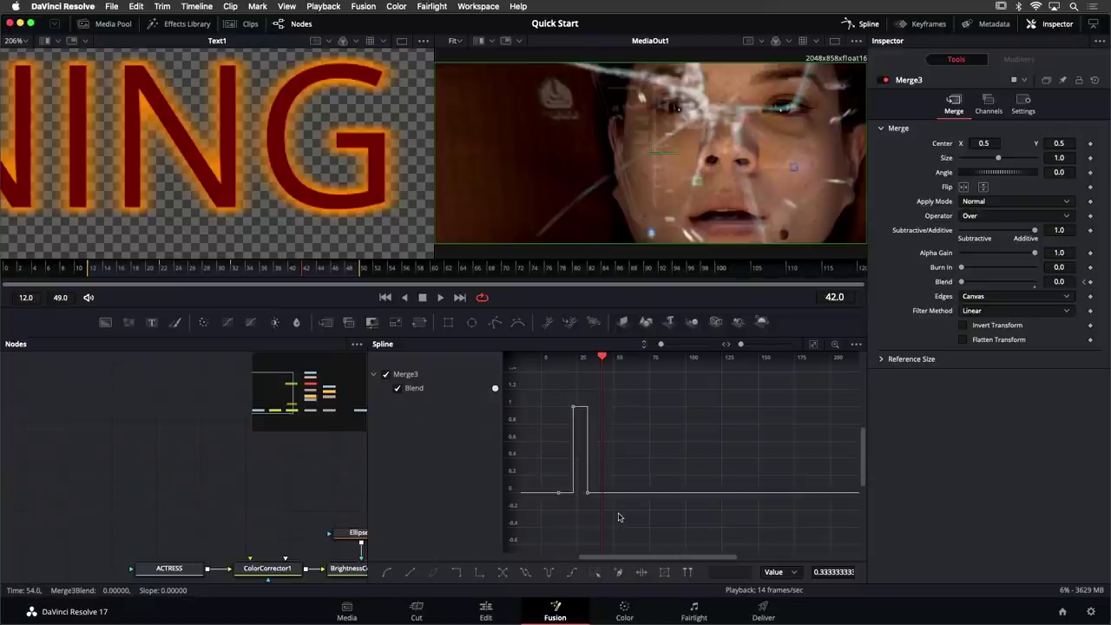
Set the Blend pulse to loop, then play from frame 22 to check the blinking
left_click(525, 574)
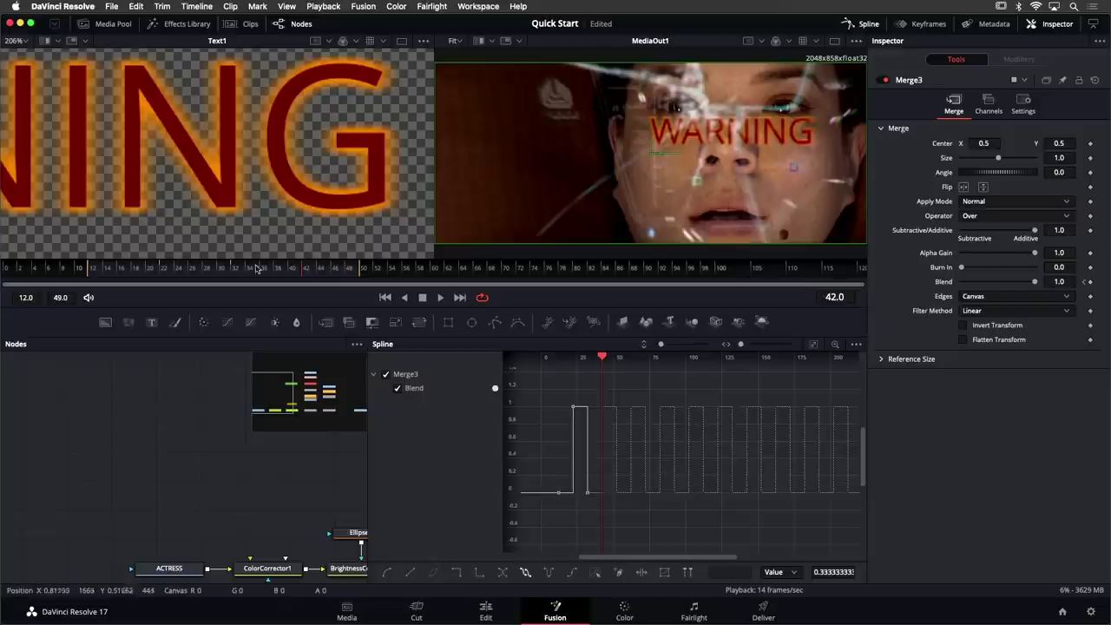
left_click_drag(260, 274, 167, 276)
key("space")
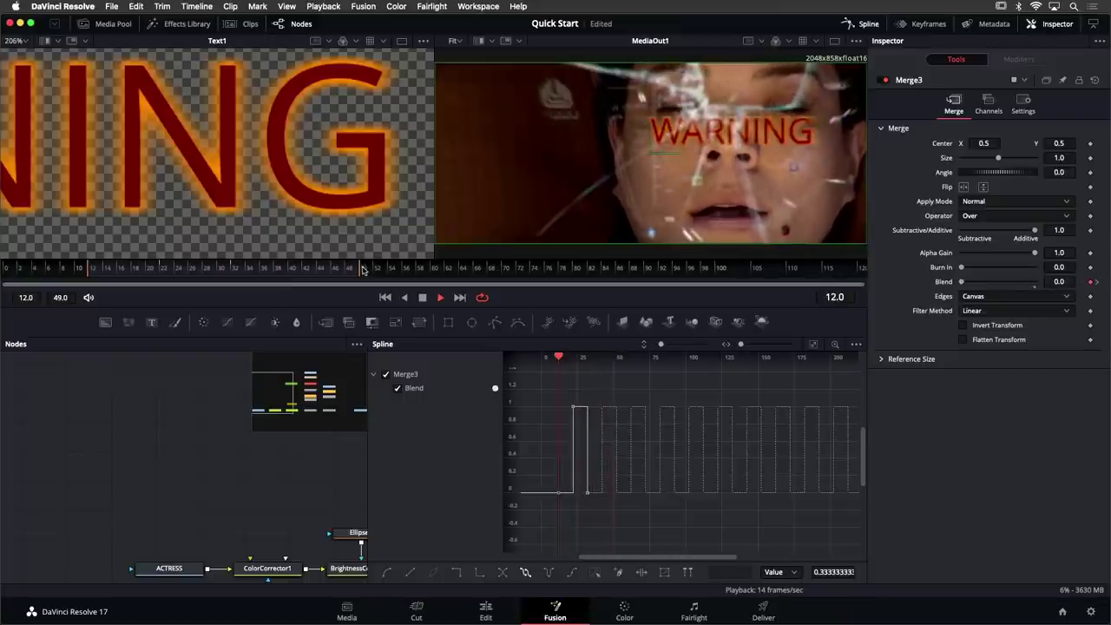
key("space")
Extend the render range end to frame 110, play it back, and select the looped Blend keys
left_click_drag(359, 274, 794, 276)
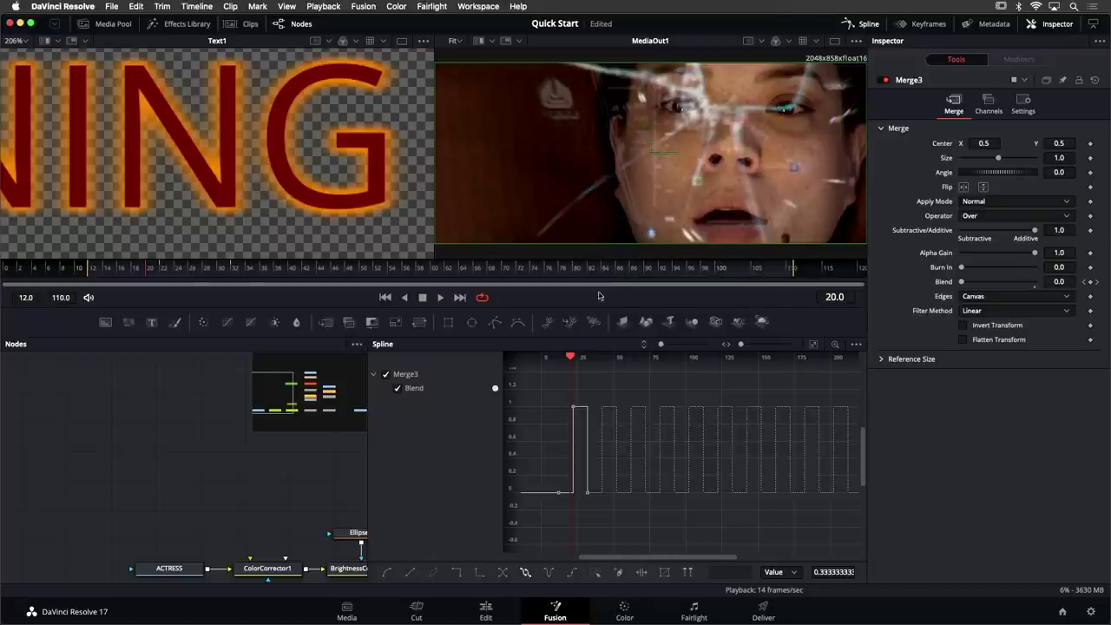
key("space")
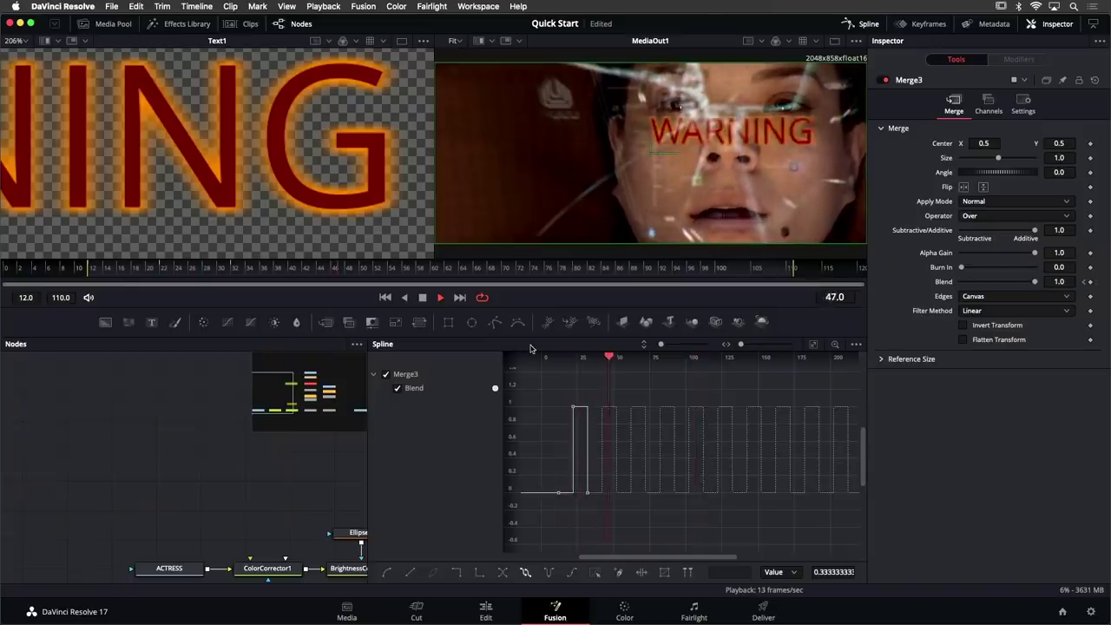
key("space")
left_click_drag(540, 399, 622, 514)
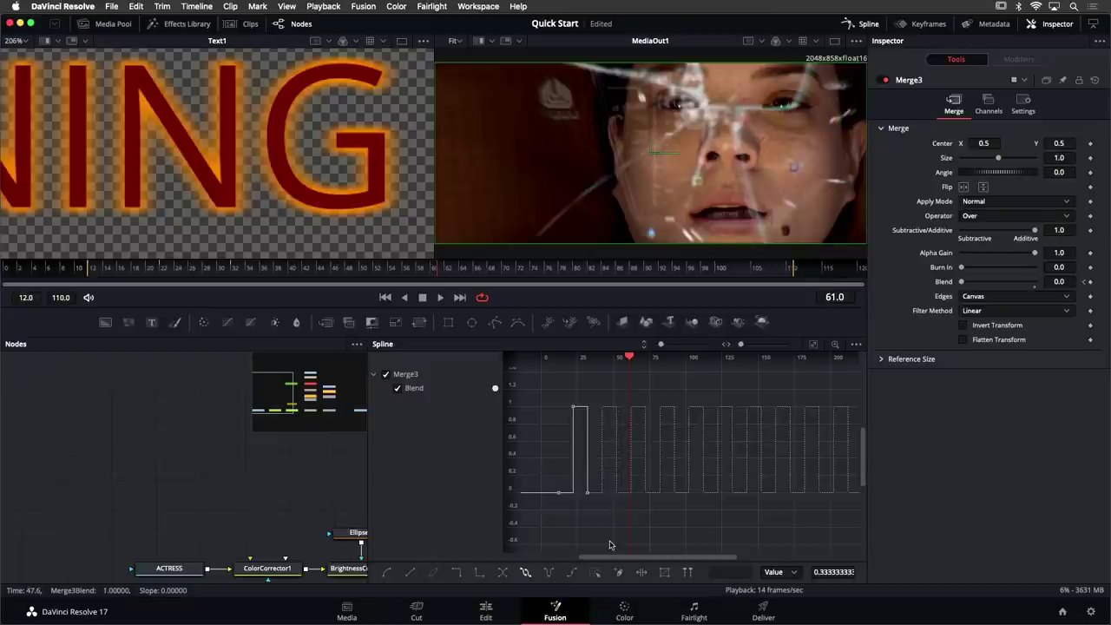
Compress the Blend keys with Shape Box for faster blinking, then hide the Spline panel
left_click(665, 573)
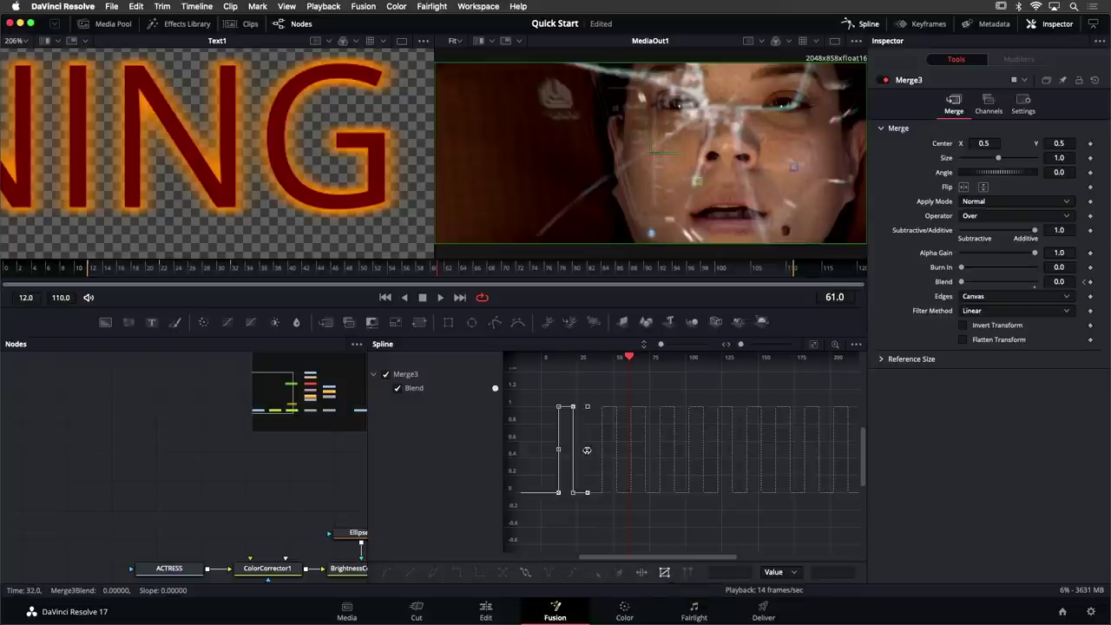
left_click_drag(587, 450, 574, 450)
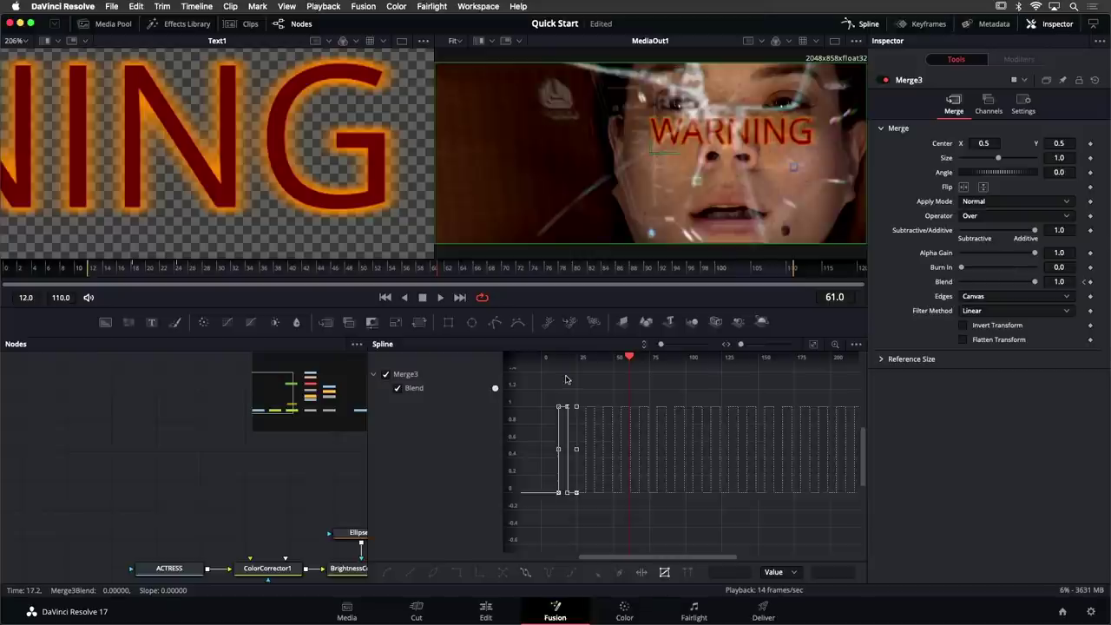
key("space")
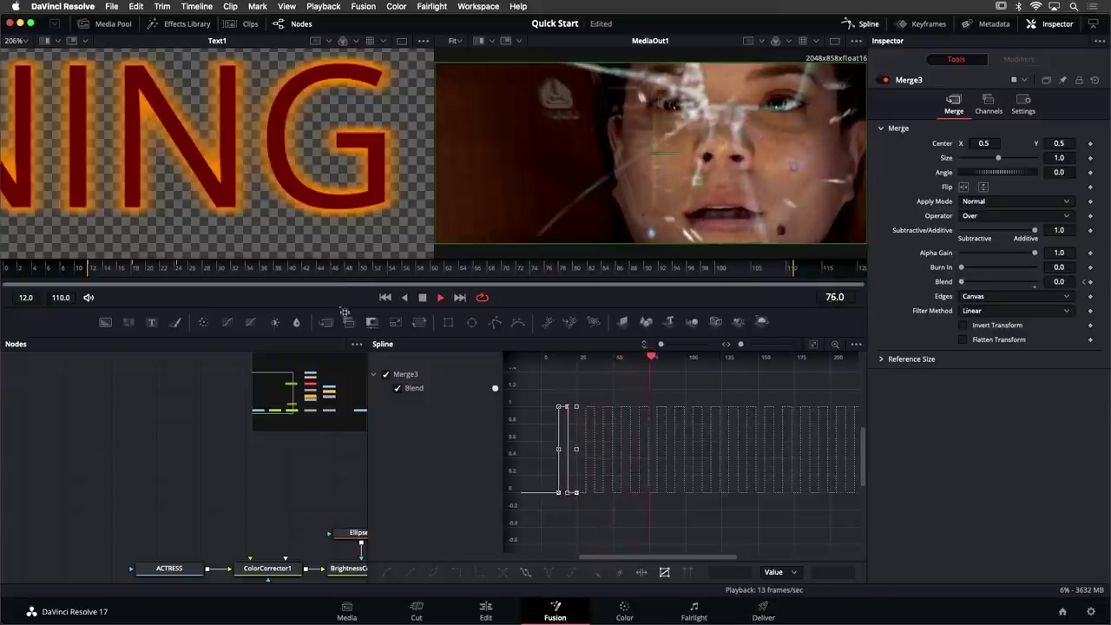
left_click(872, 24)
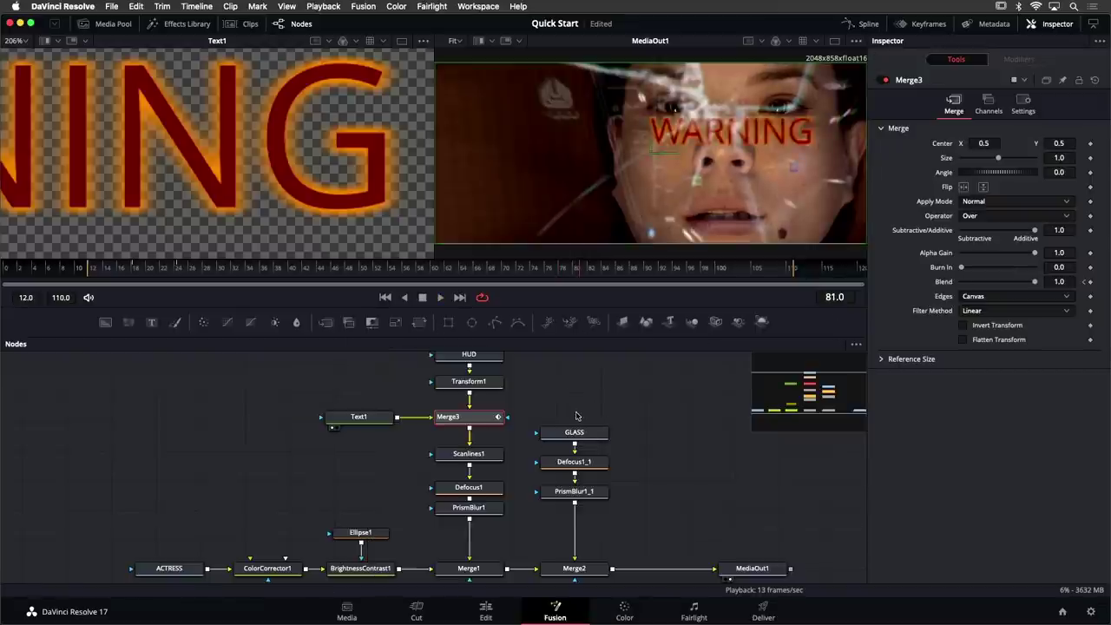
scroll(586, 411, "down", 5)
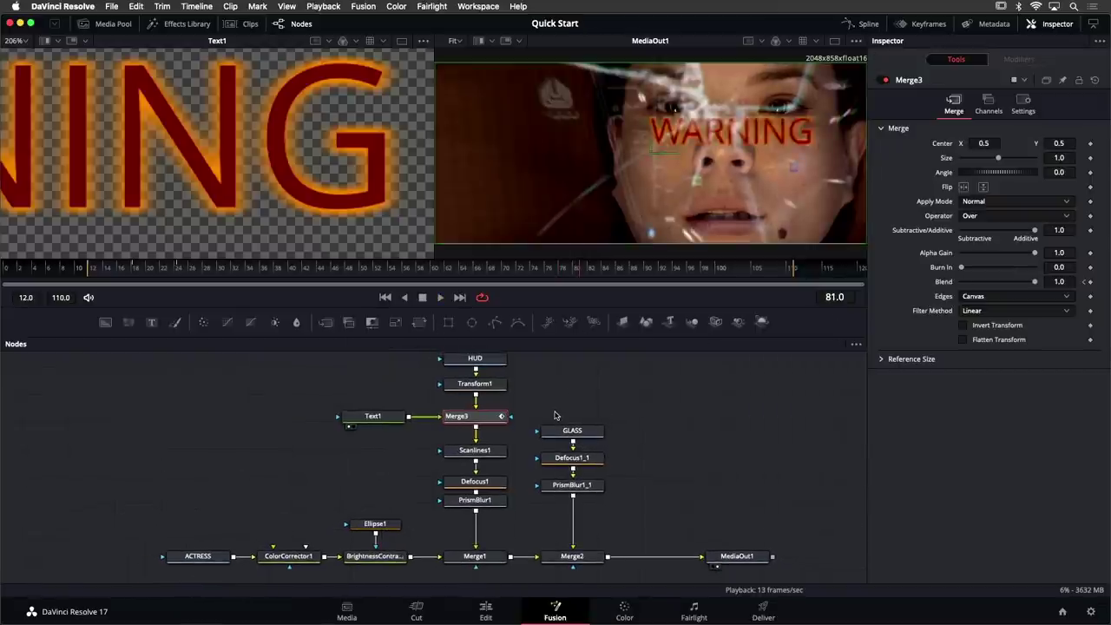
Shift ACTRESS and ColorCorrector1 left in the node graph, leaving ColorCorrector1 selected alone
left_click_drag(587, 405, 560, 411)
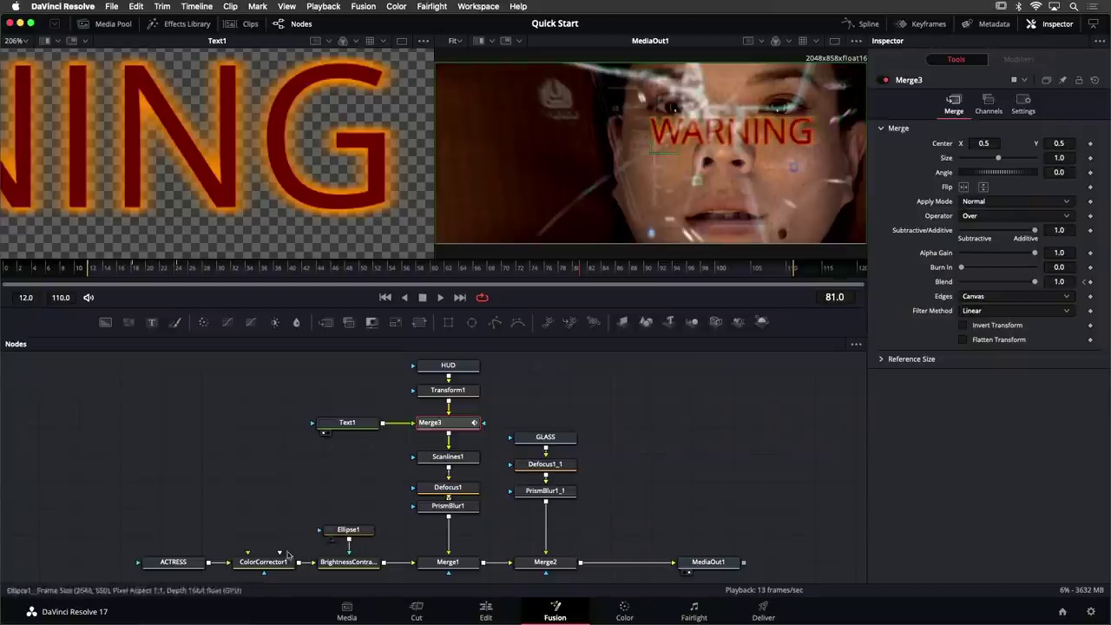
left_click_drag(214, 531, 257, 514)
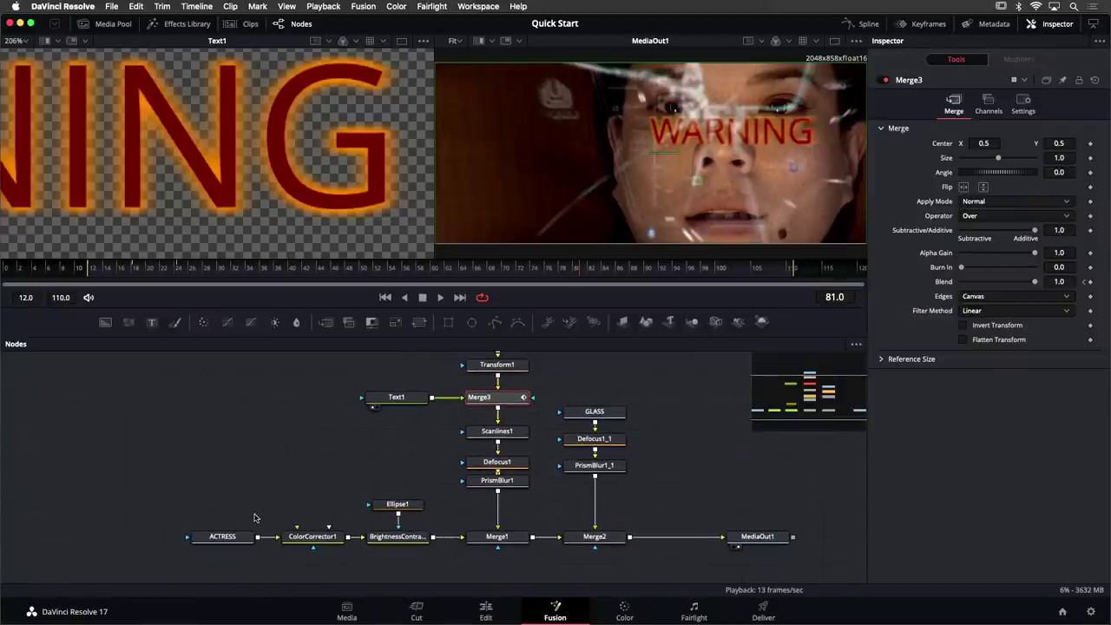
left_click_drag(216, 509, 334, 551)
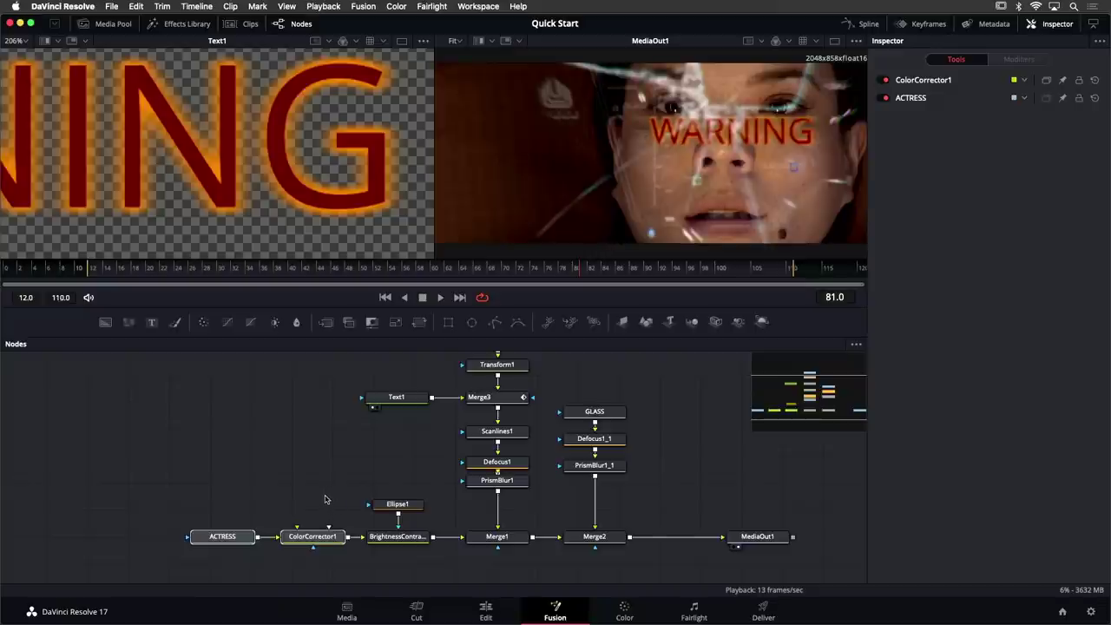
left_click_drag(308, 536, 258, 501)
left_click(214, 535)
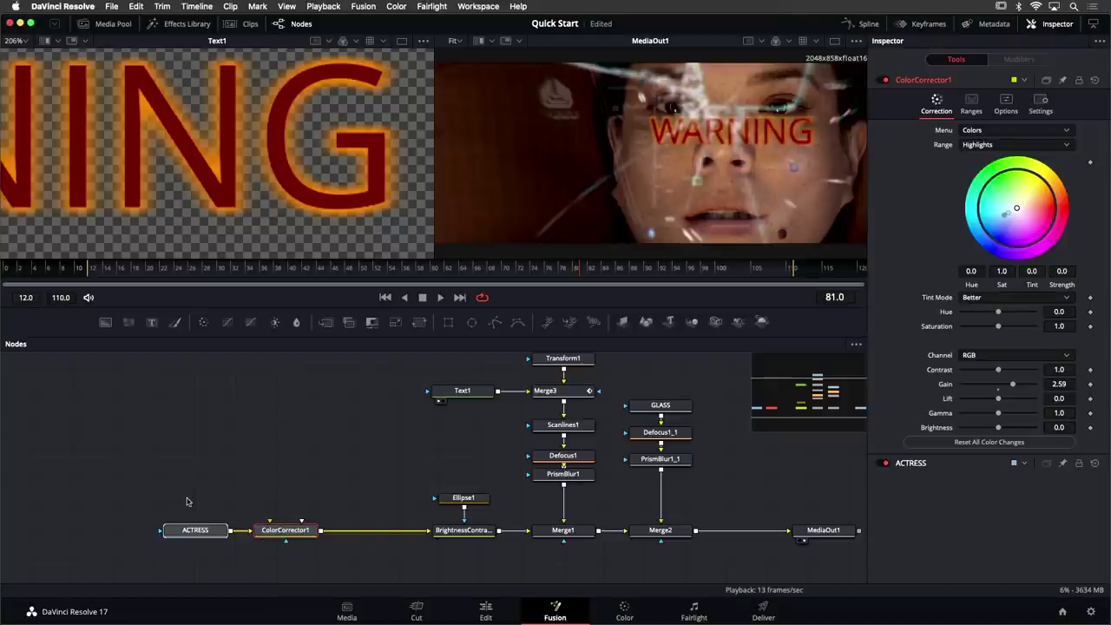
left_click_drag(283, 532, 271, 531)
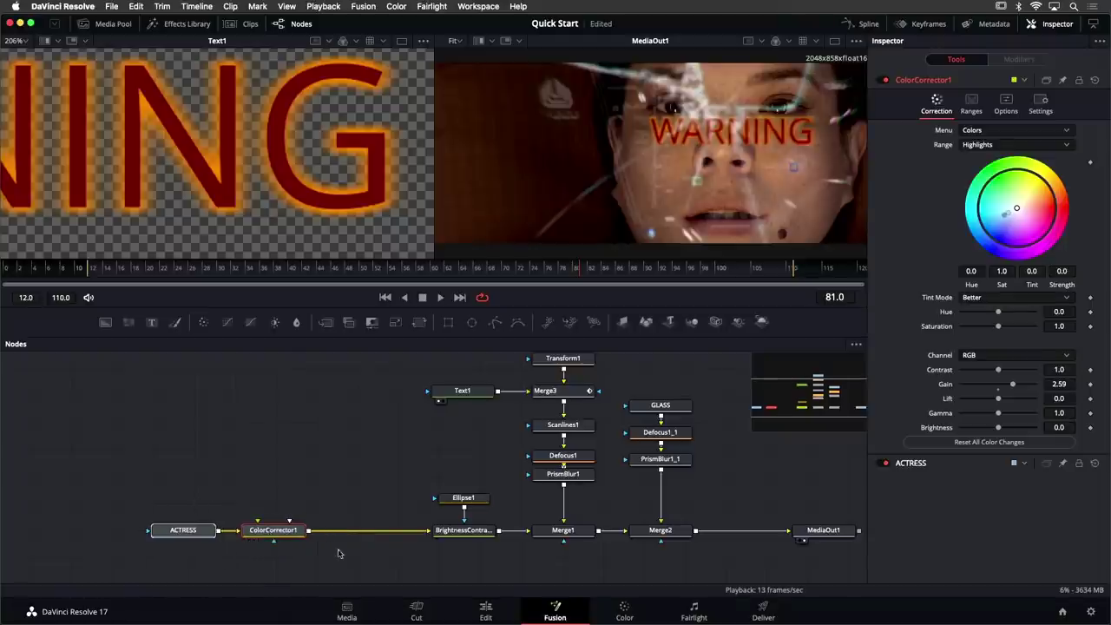
scroll(322, 545, "up", 4)
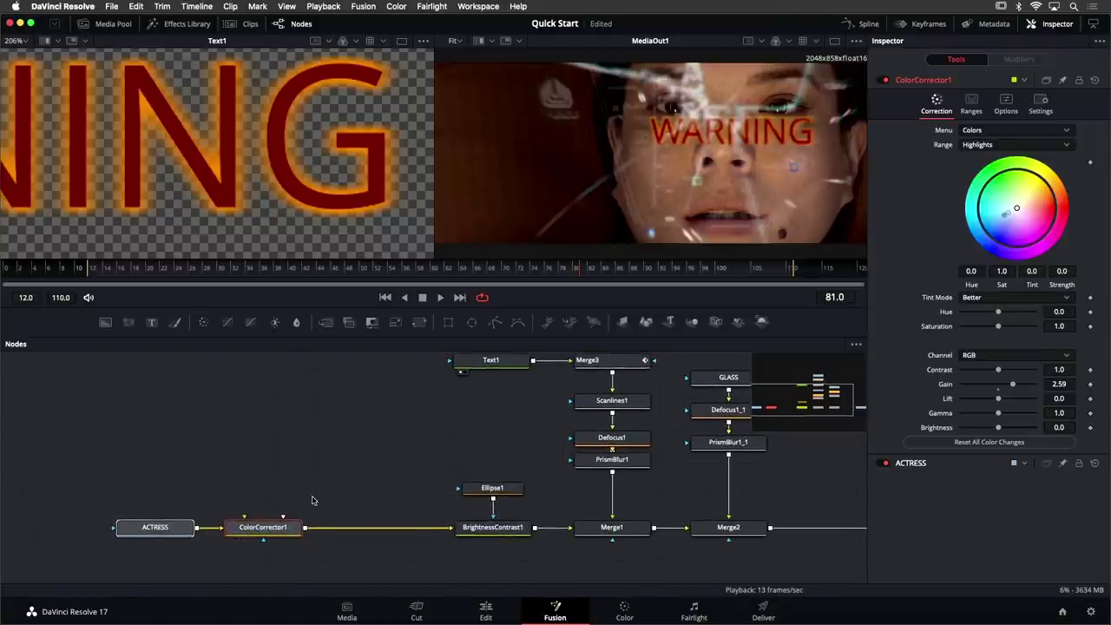
left_click(287, 534)
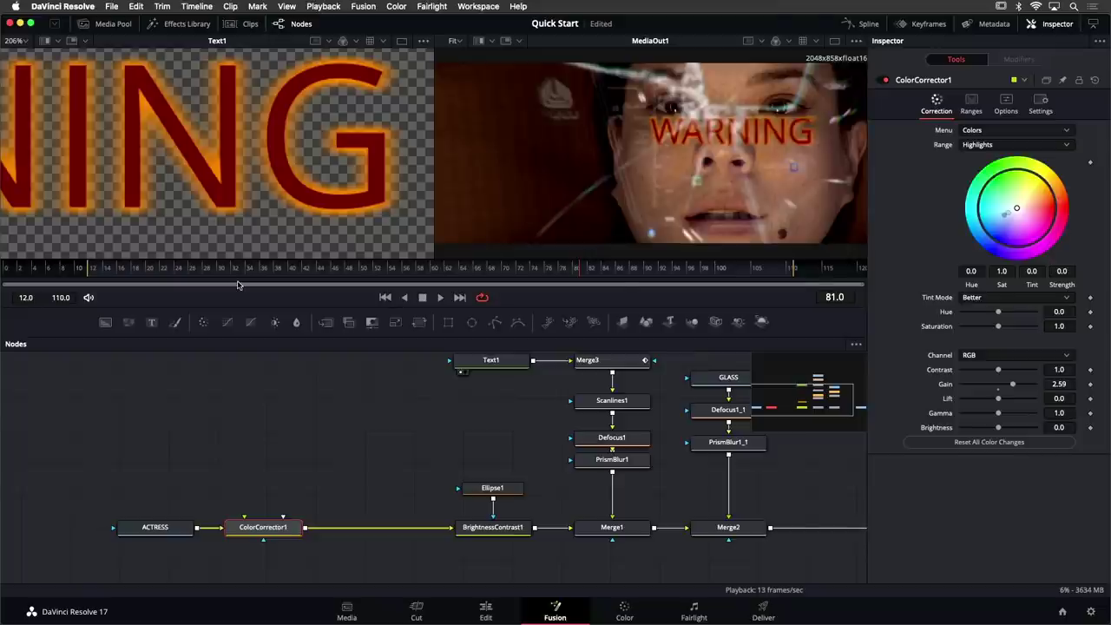
Add a Color Corrector (ColorCorrector2) after ColorCorrector1 using a 'cc' tool search
key("shift+space")
type("bc")
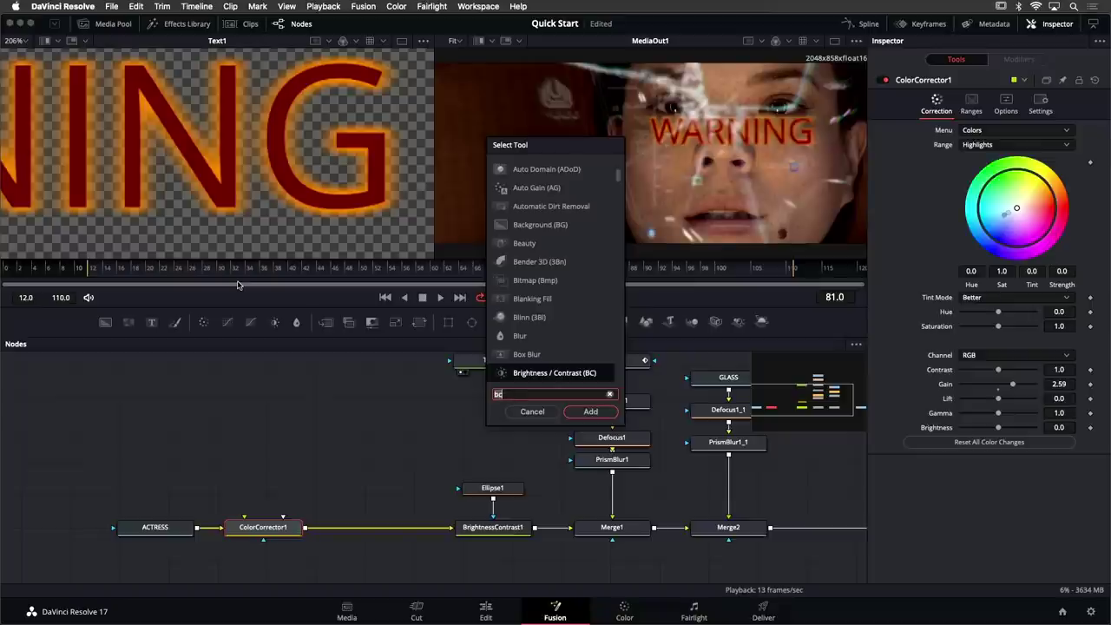
key("BackSpace")
key("BackSpace")
type("cc")
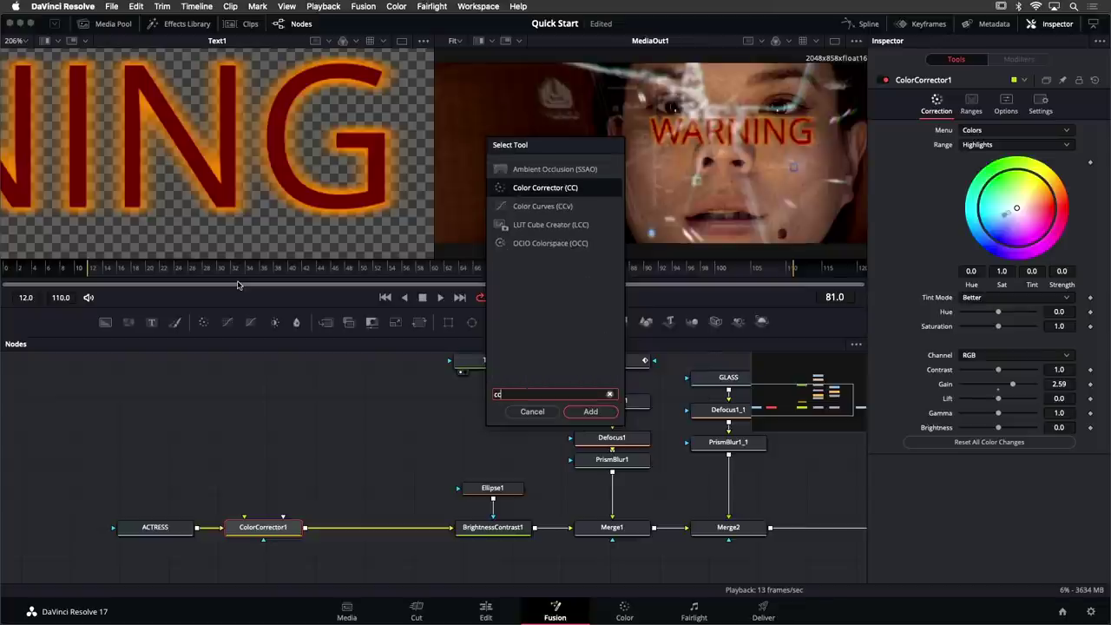
key("Return")
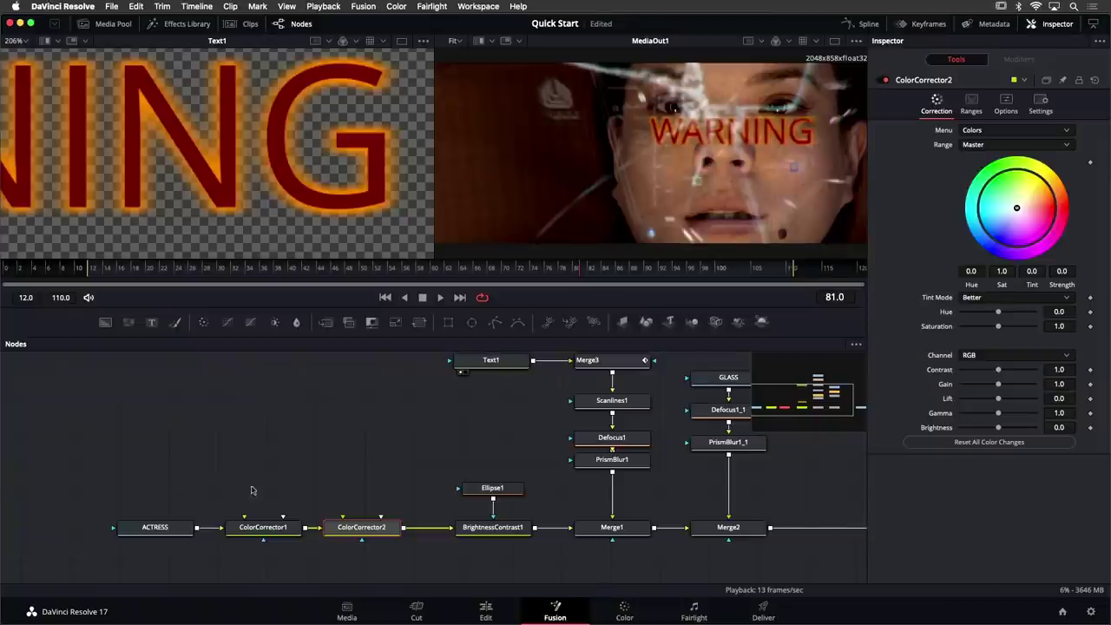
Select both colour correctors, save the project, and rename the first one BASE_CC
left_click_drag(244, 478, 373, 567)
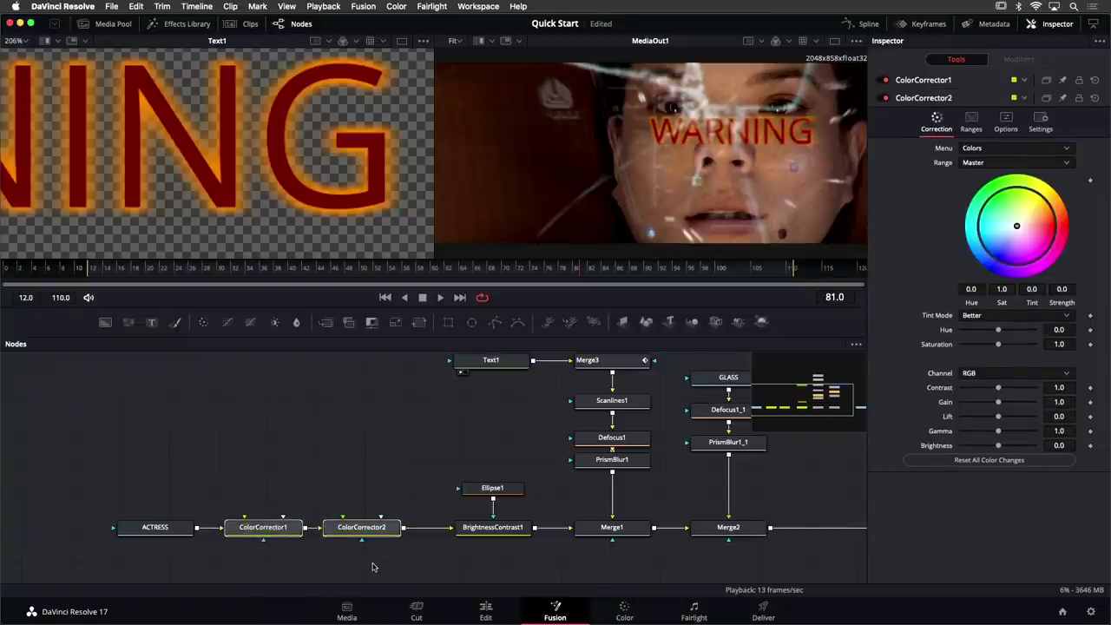
key("super+s")
key("F2")
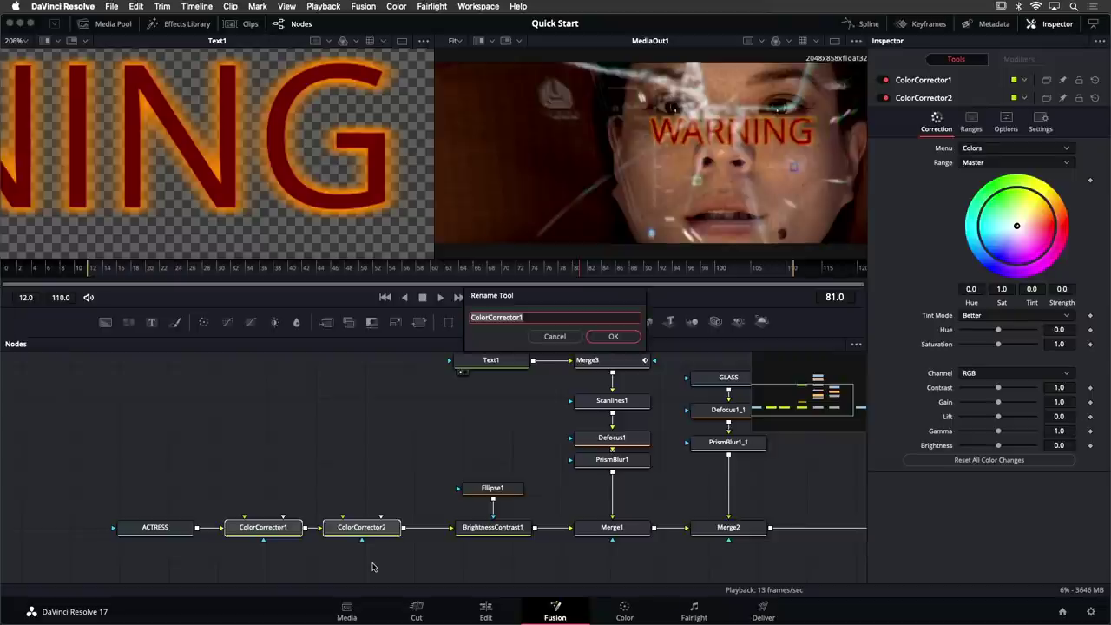
type("BASE_CC")
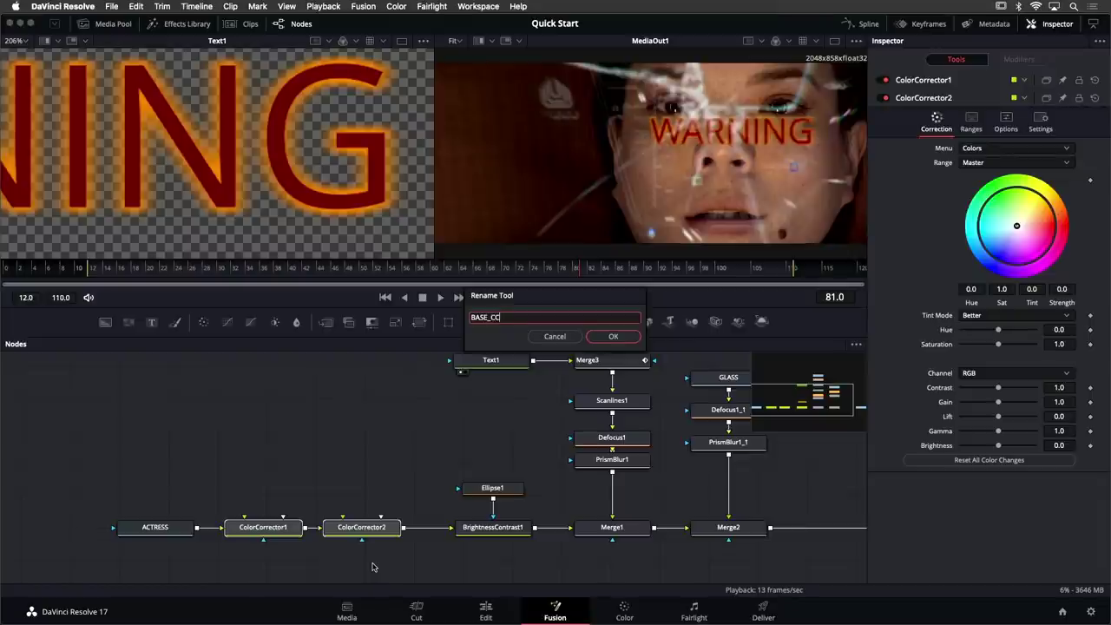
key("Return")
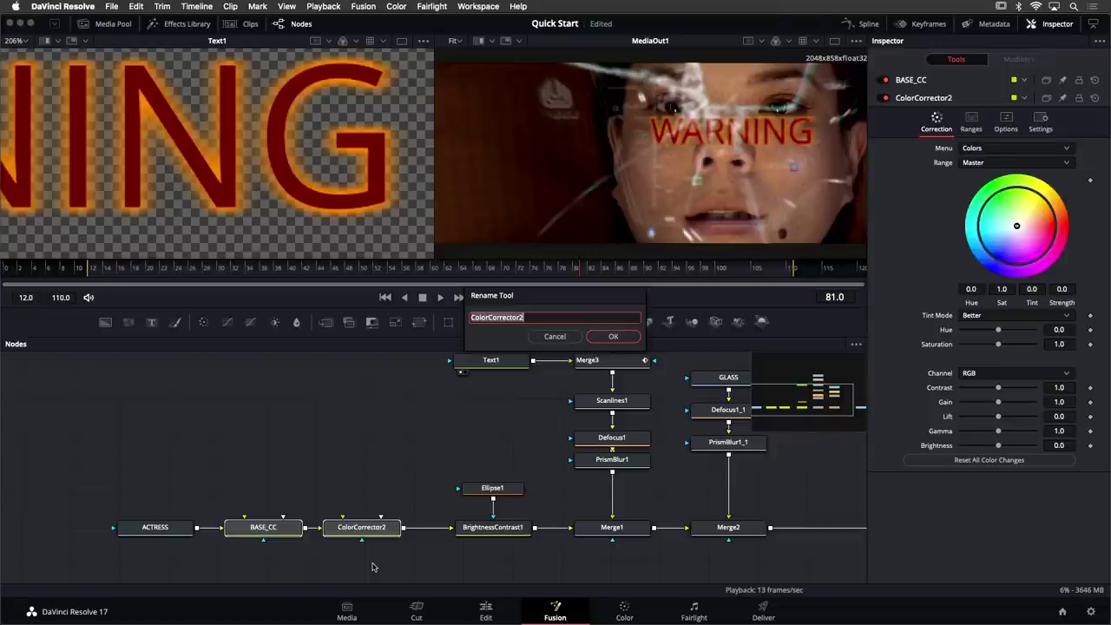
Name the second colour corrector RedLight_CC and select it alone
type("RedLight_CC")
key("Return")
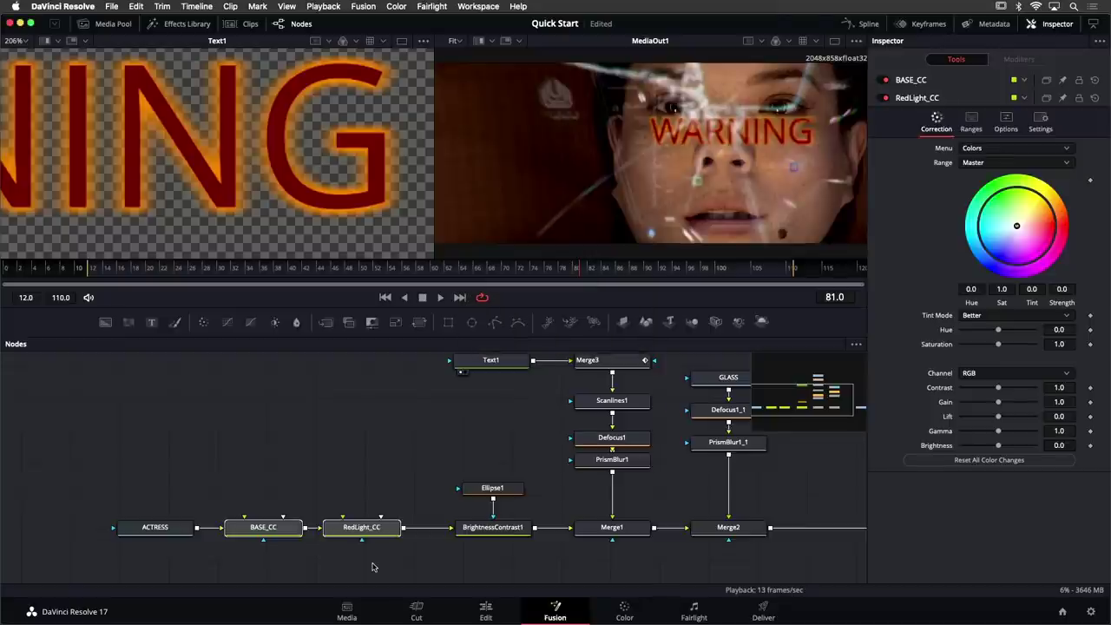
left_click(364, 529)
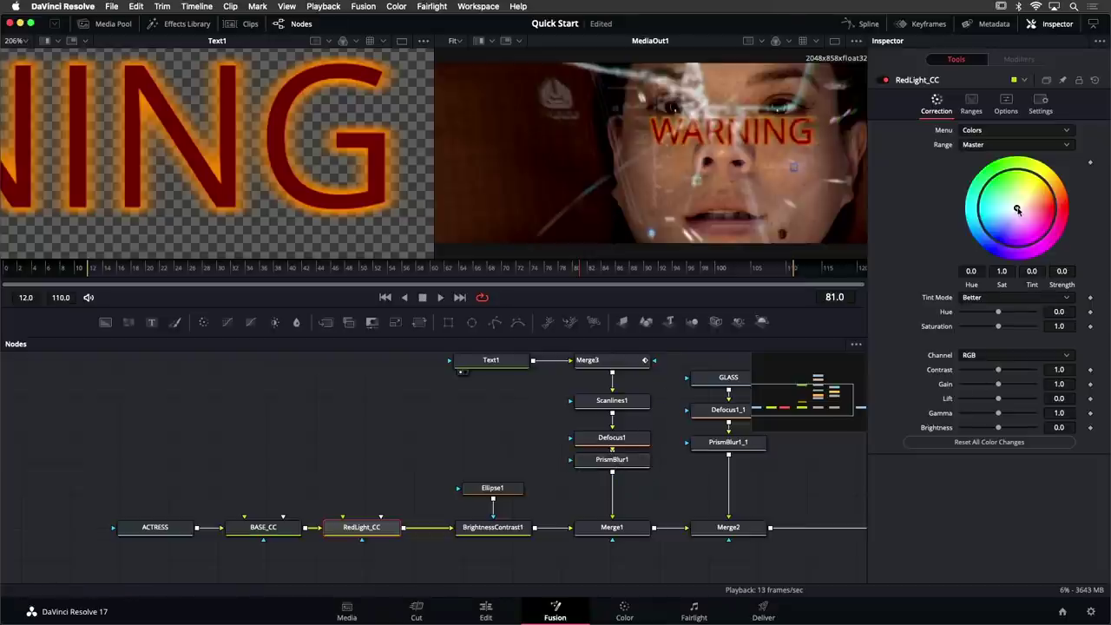
Push RedLight_CC's colour wheel strongly toward red, then bring up Select Tool
left_click_drag(1017, 210, 1055, 210)
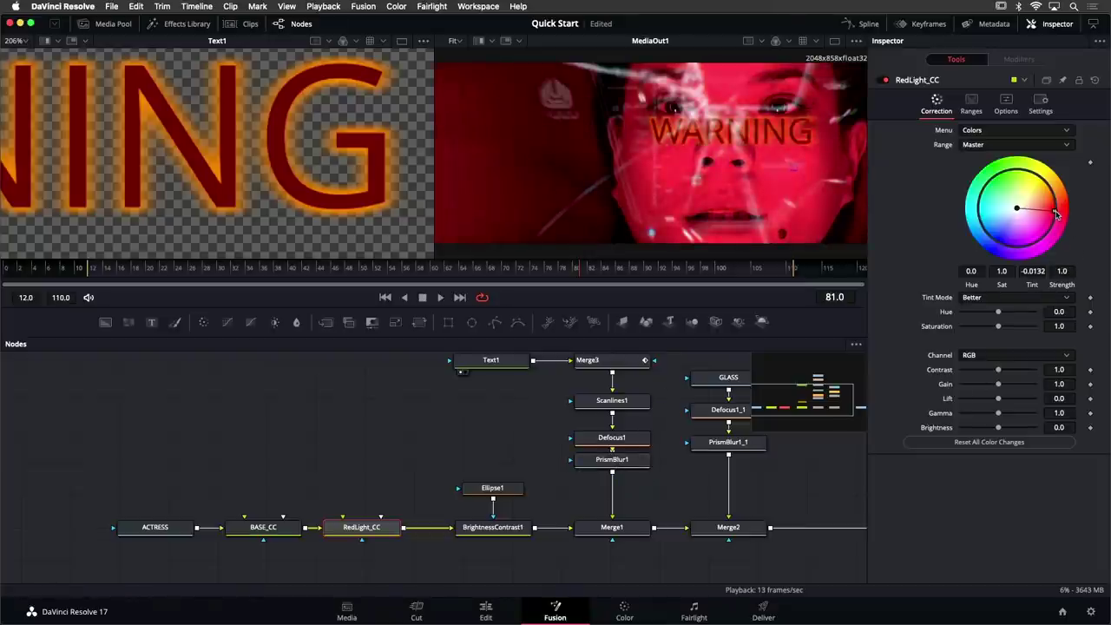
left_click_drag(1057, 214, 1055, 211)
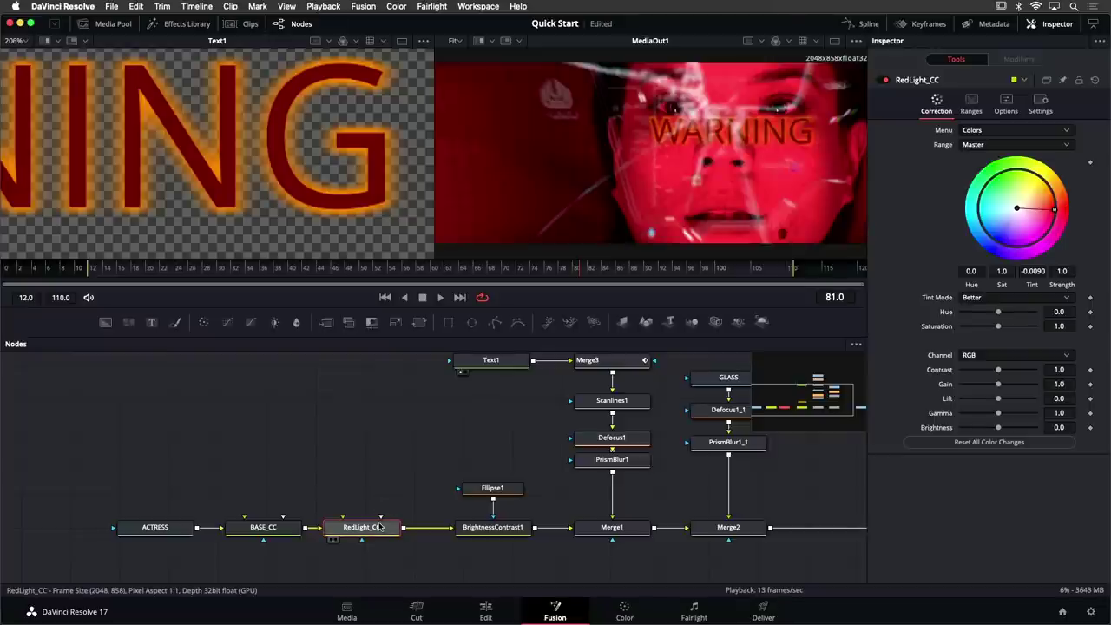
mouse_move(380, 528)
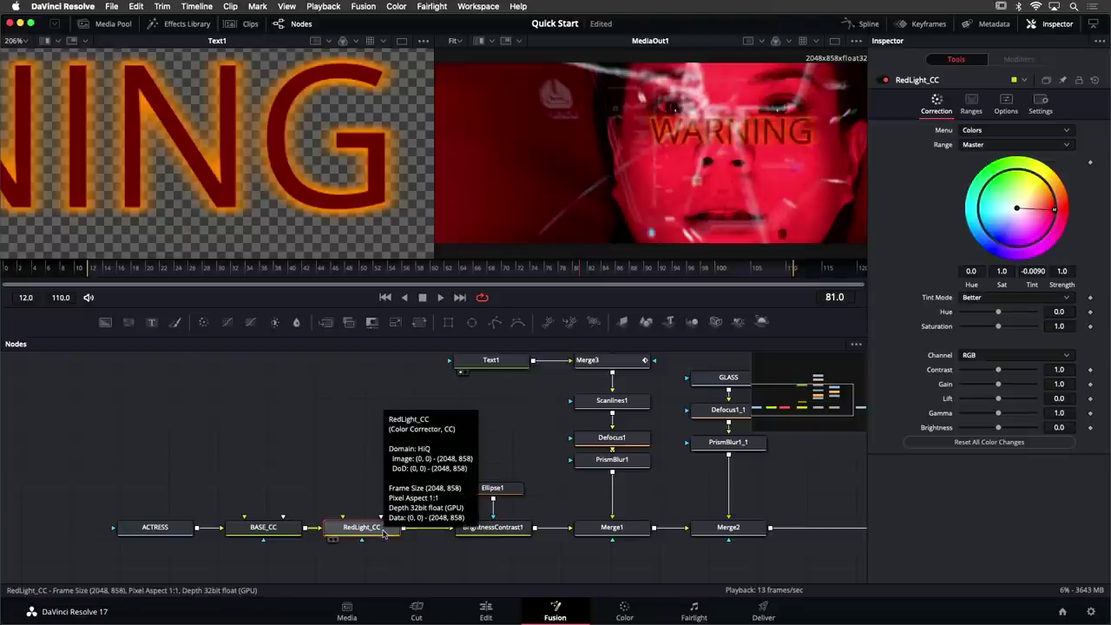
key("shift+space")
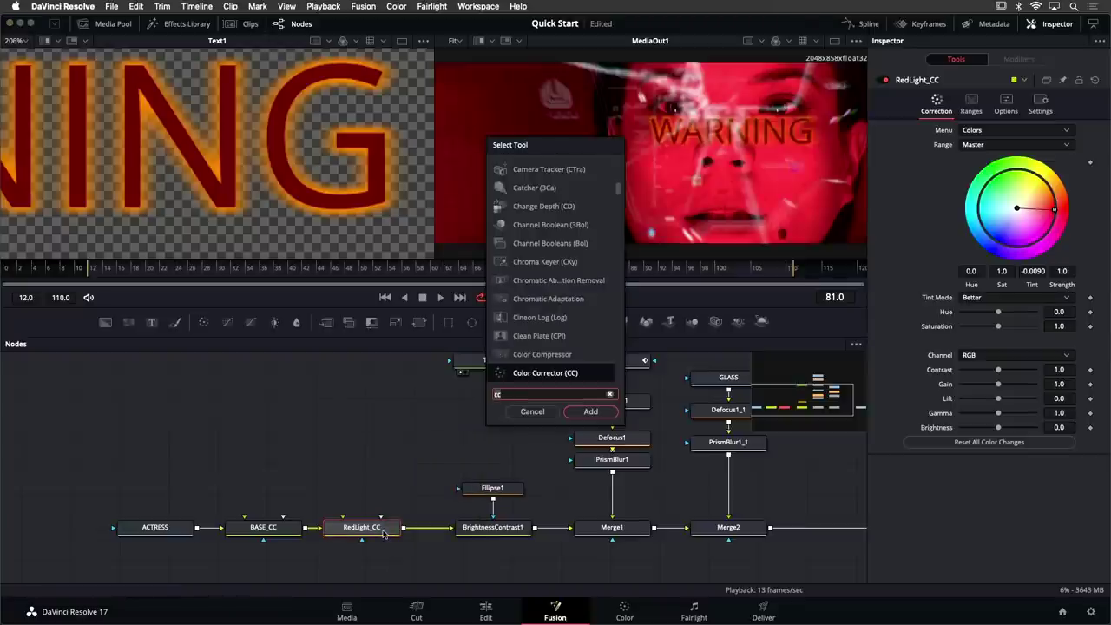
Add Ellipse2 as RedLight_CC's mask and shape it into a flat band, width 0.4217, height 0.1566
type("ell")
key("Return")
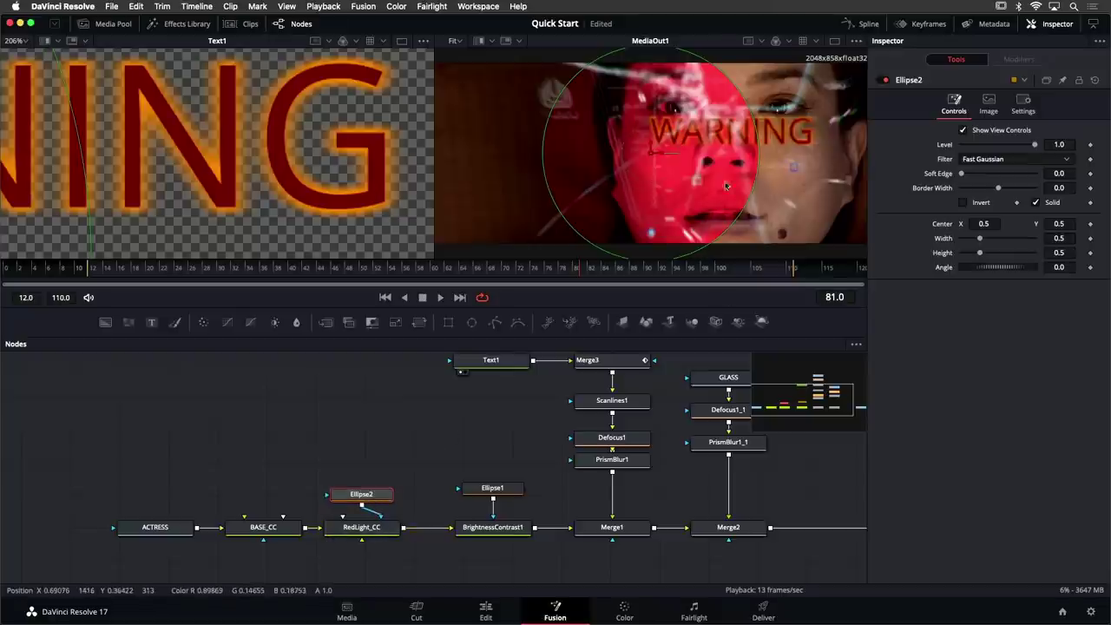
left_click_drag(651, 154, 726, 135)
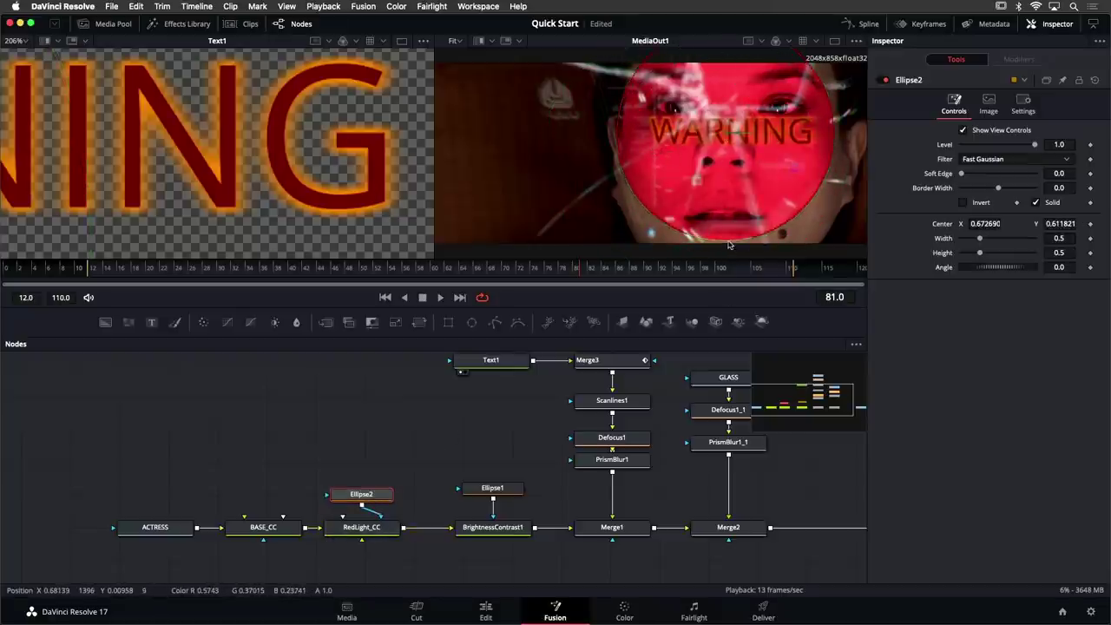
left_click_drag(724, 244, 737, 170)
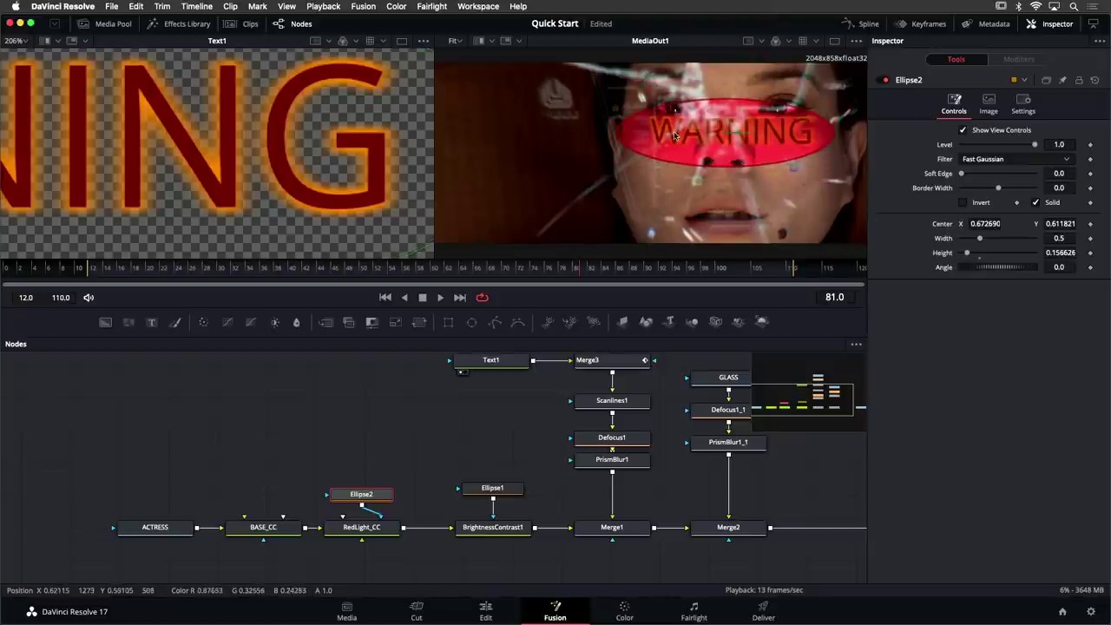
left_click_drag(619, 131, 638, 131)
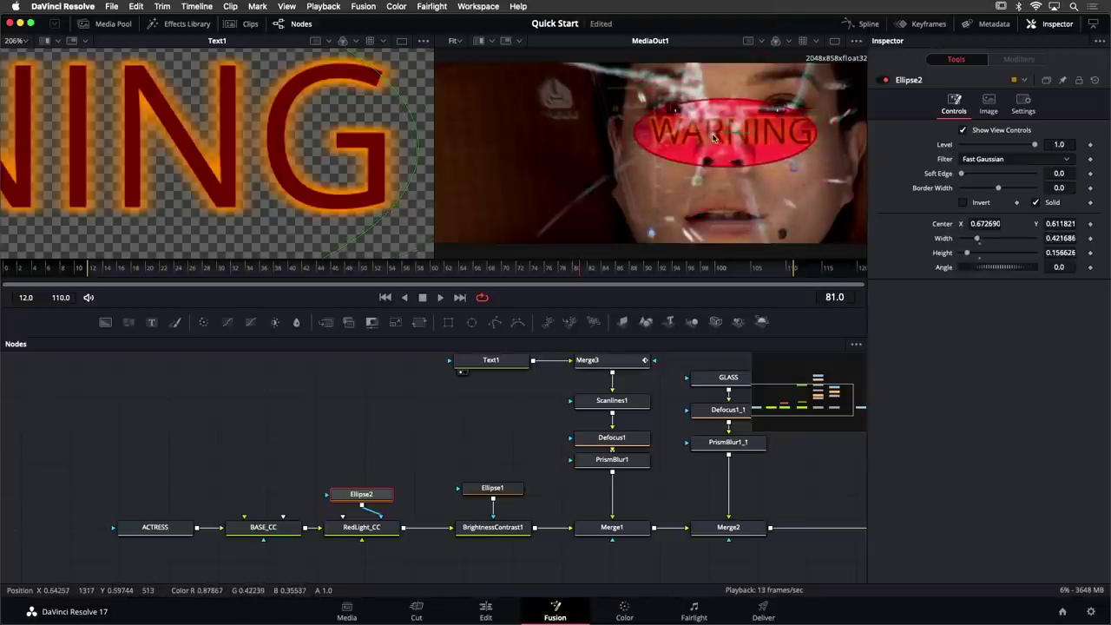
left_click_drag(729, 134, 731, 134)
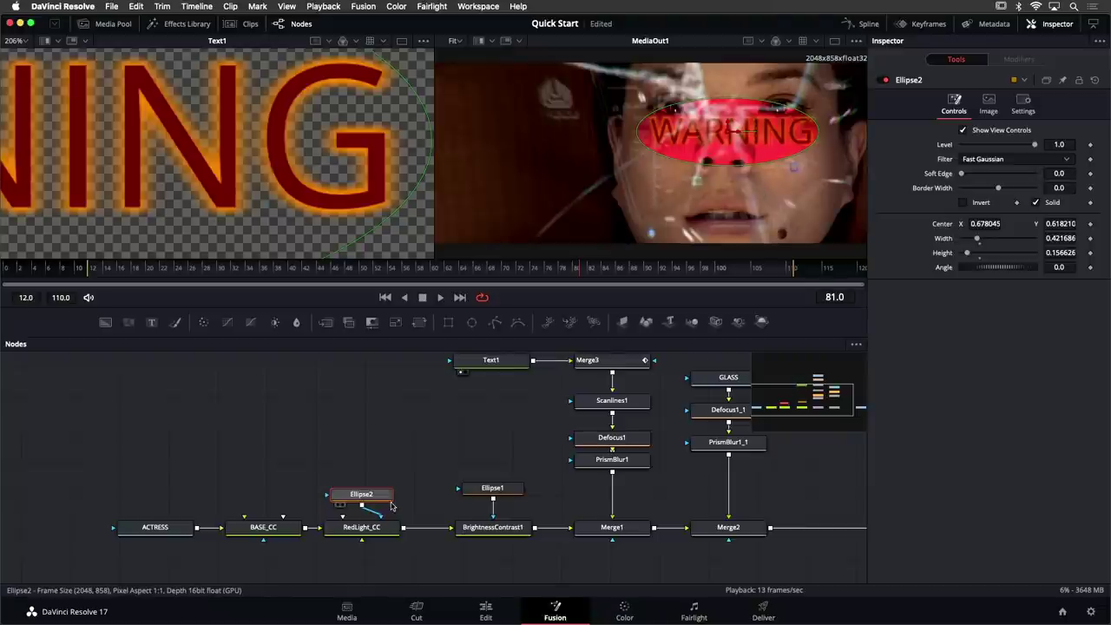
Select RedLight_CC and scrub its Strength down to 0.778
left_click(358, 529)
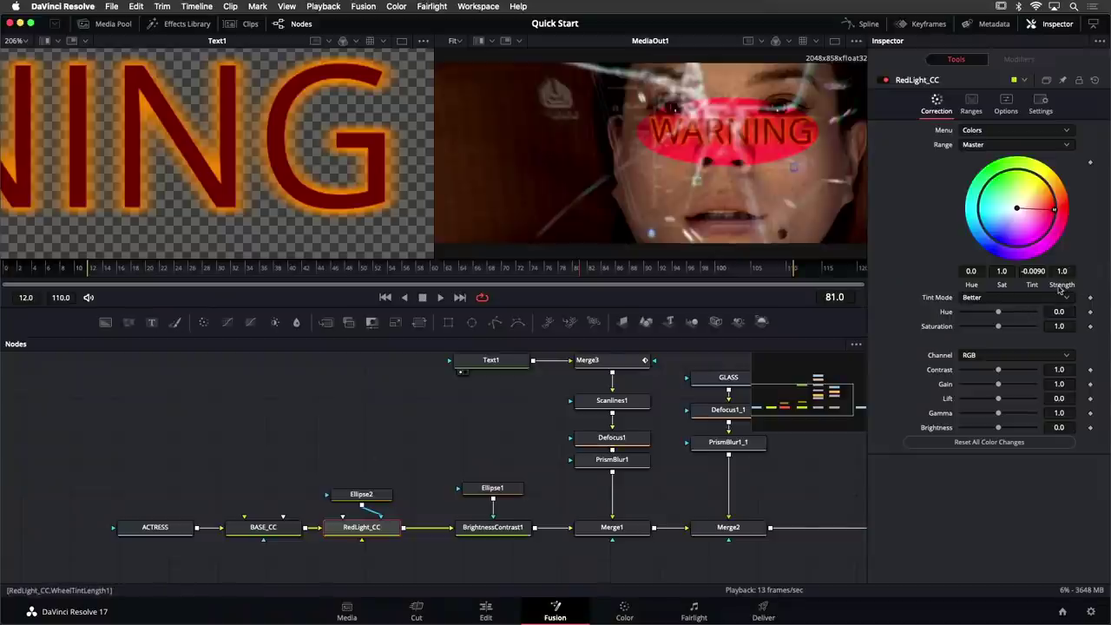
mouse_move(1062, 271)
left_mouse_down()
mouse_move(1023, 271)
mouse_move(1061, 271)
left_mouse_up()
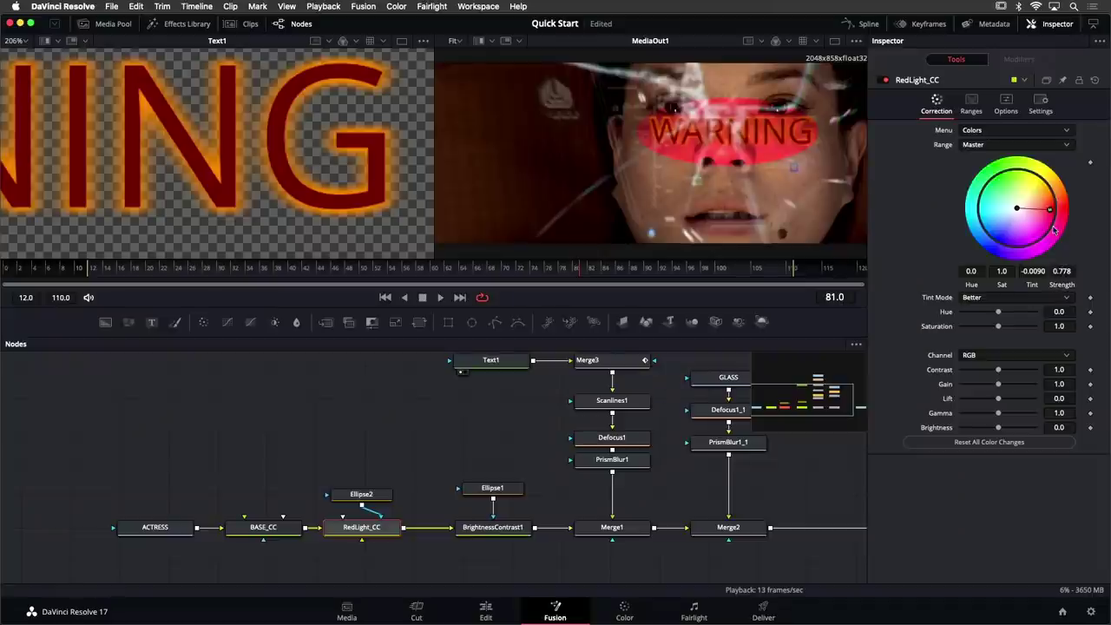
Attach a Probe modifier to RedLight_CC's Strength, which now reads 0.0 and removes the red glow
right_click(1066, 287)
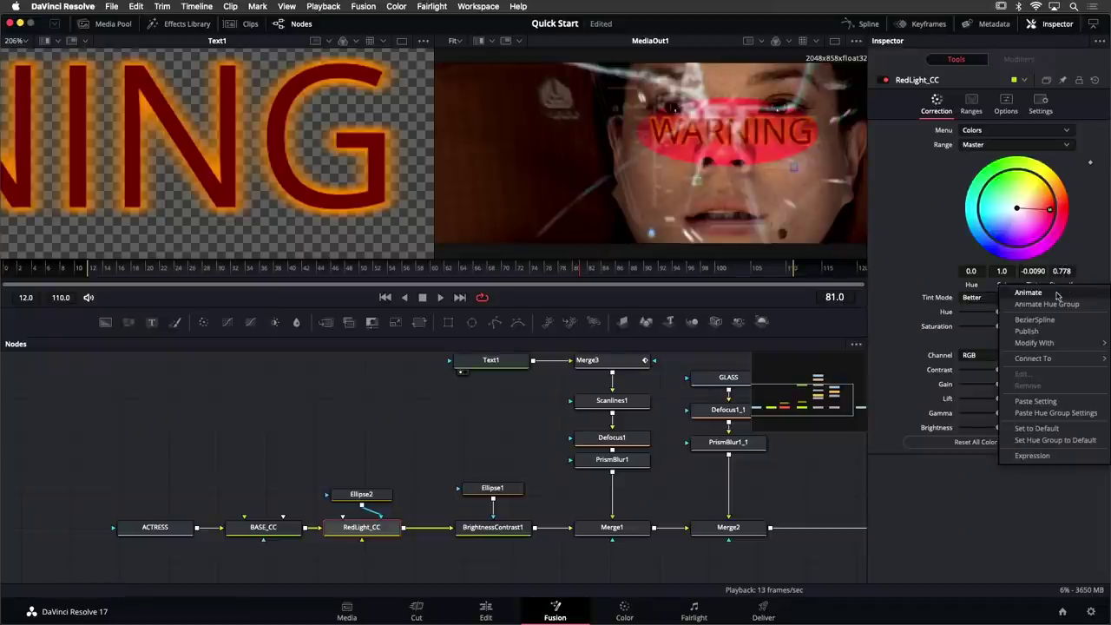
mouse_move(1041, 346)
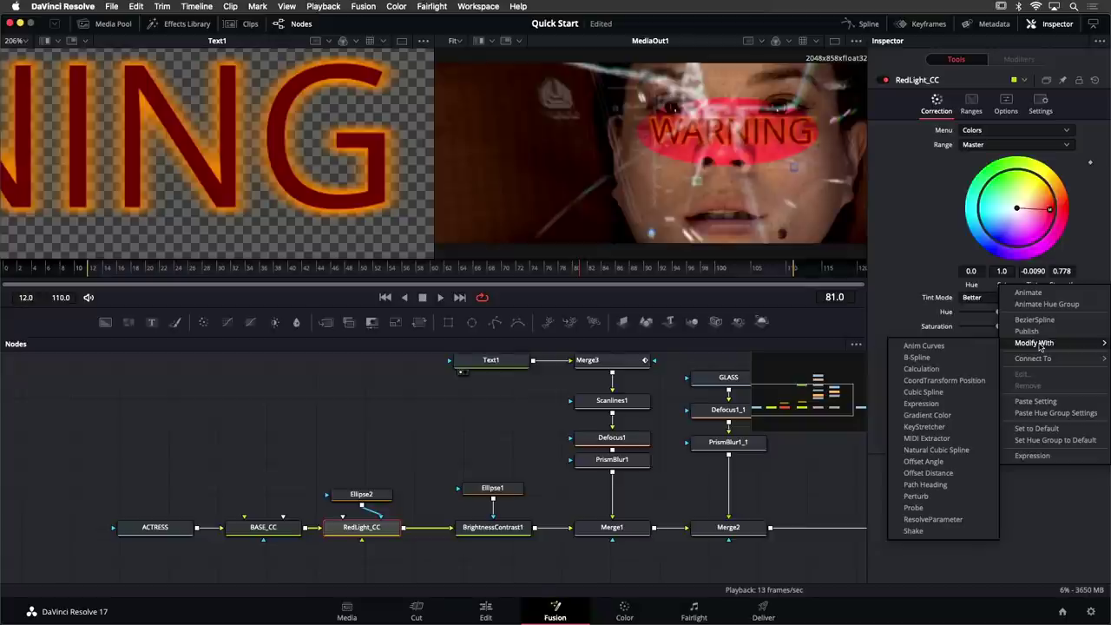
left_click(923, 511)
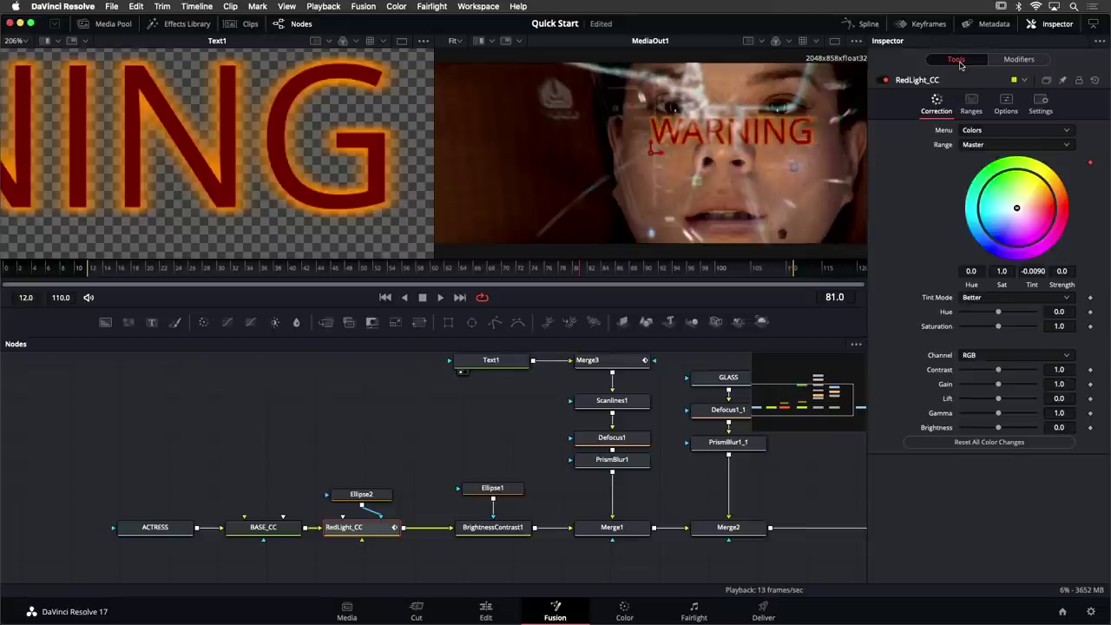
Show Probe1's settings in the Modifiers tab with its Image To Probe field focused
left_click(1010, 59)
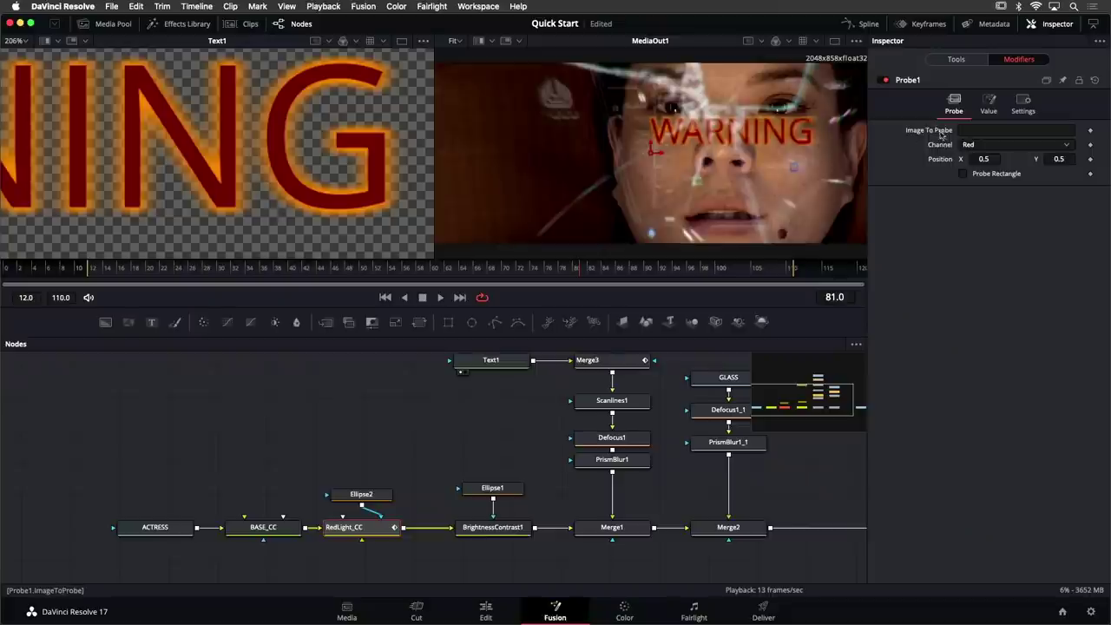
left_click(980, 130)
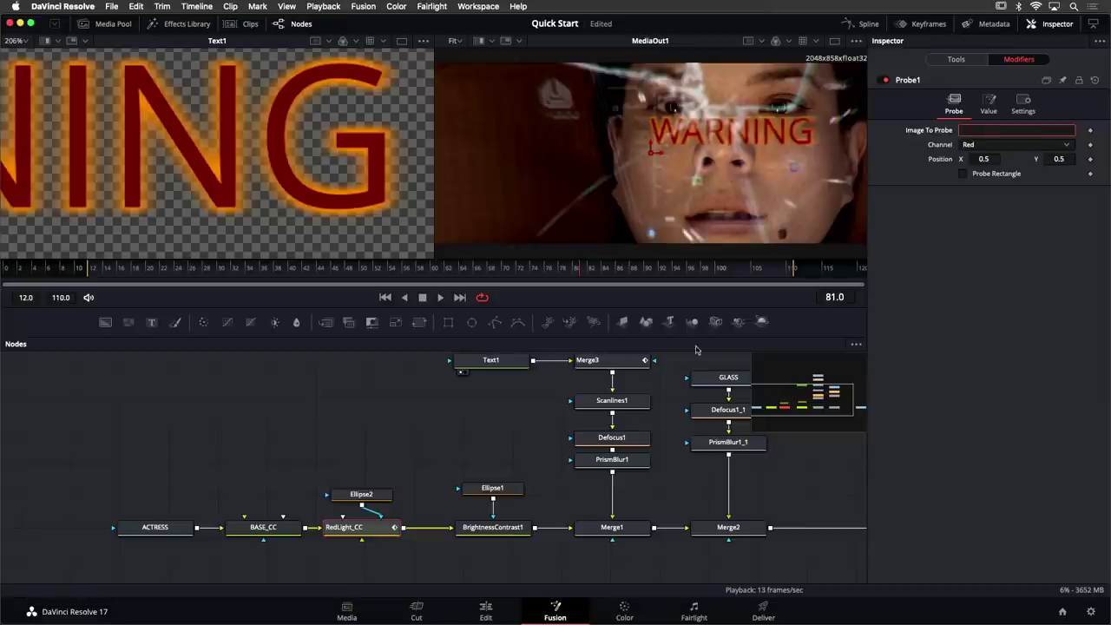
Set Merge3 as Probe1's image to probe
left_click_drag(673, 381, 476, 399)
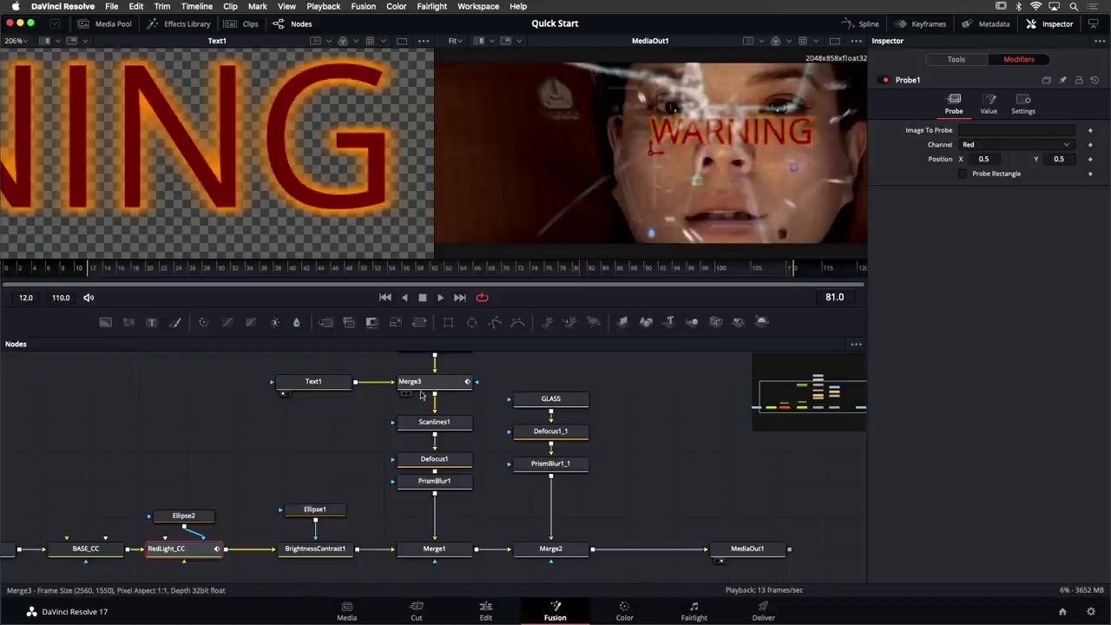
mouse_move(429, 384)
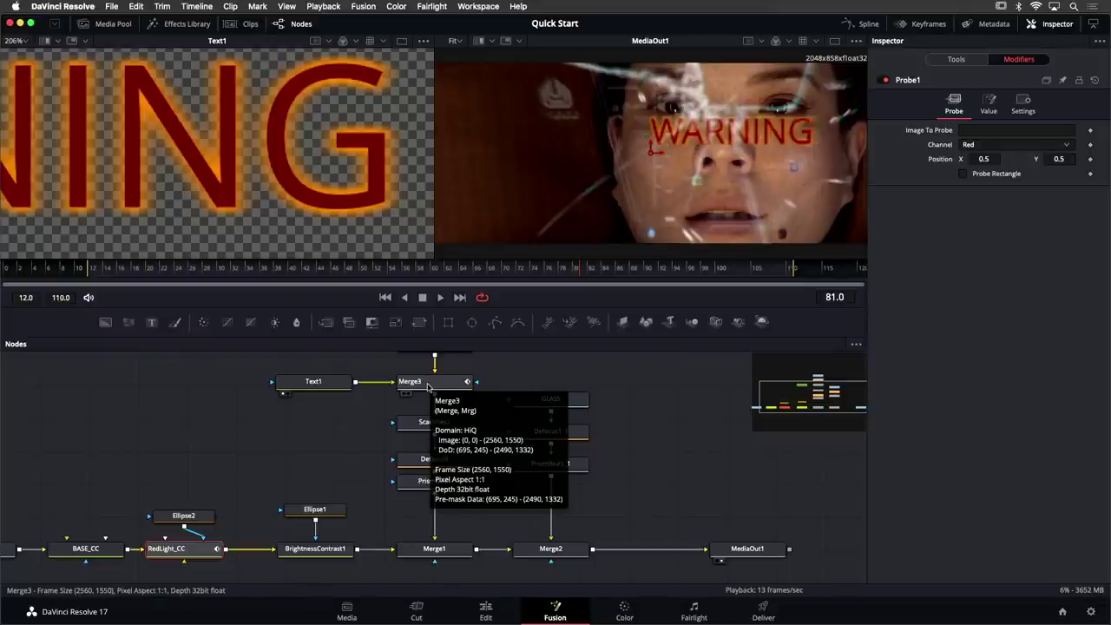
mouse_move(429, 384)
left_mouse_down()
mouse_move(608, 379)
mouse_move(429, 385)
left_mouse_up()
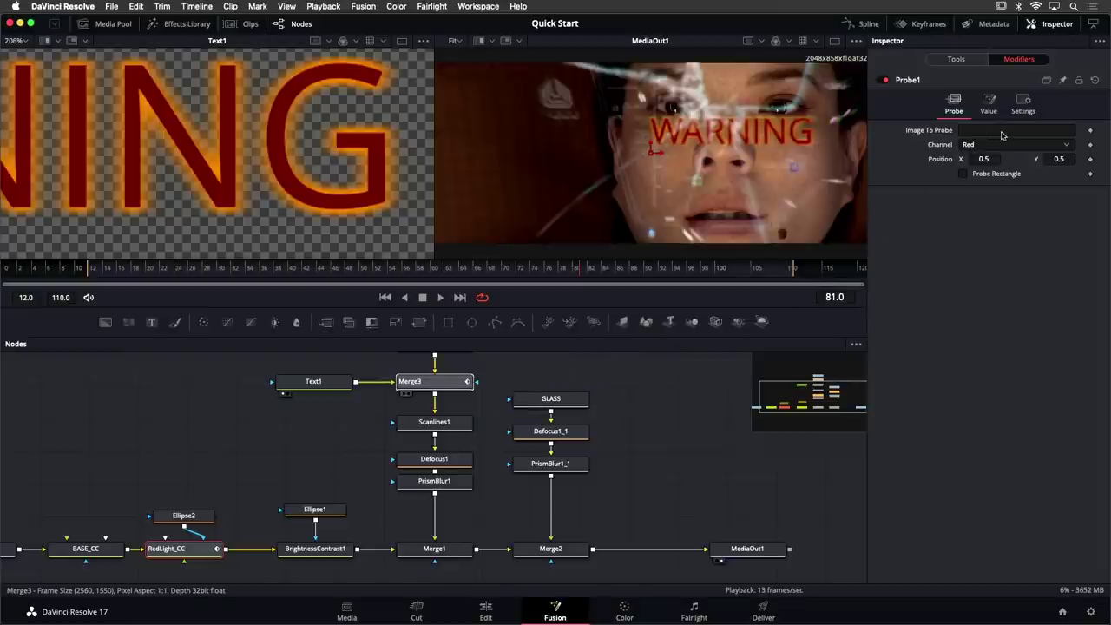
left_click_drag(1002, 136, 1002, 132)
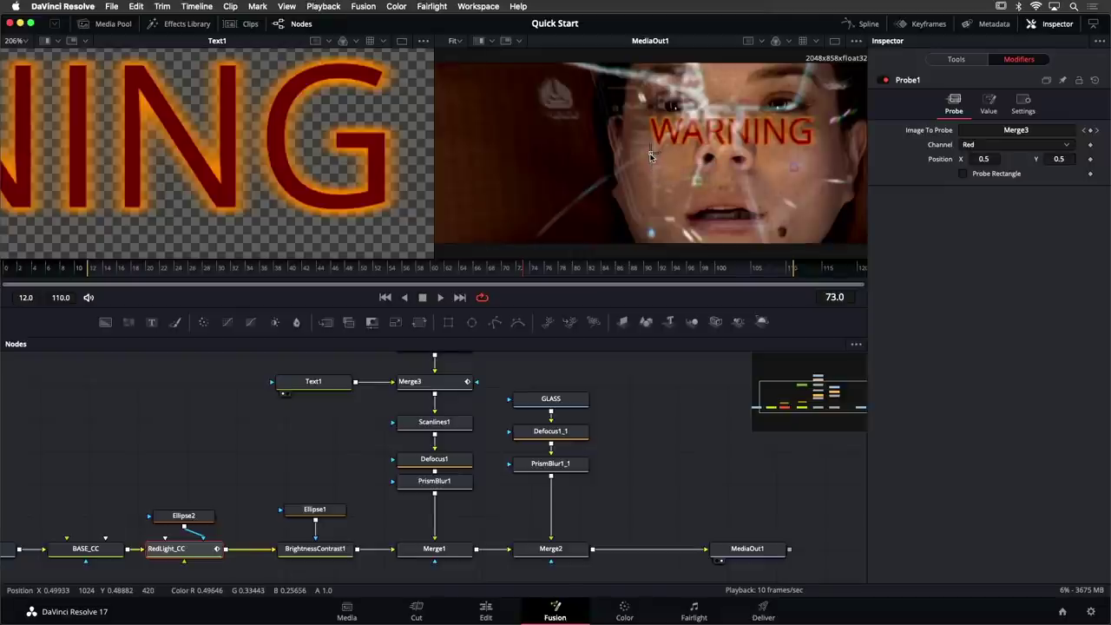
Place the probe point on the WARNING text at about 0.520556, 0.562400
left_click_drag(653, 153, 660, 144)
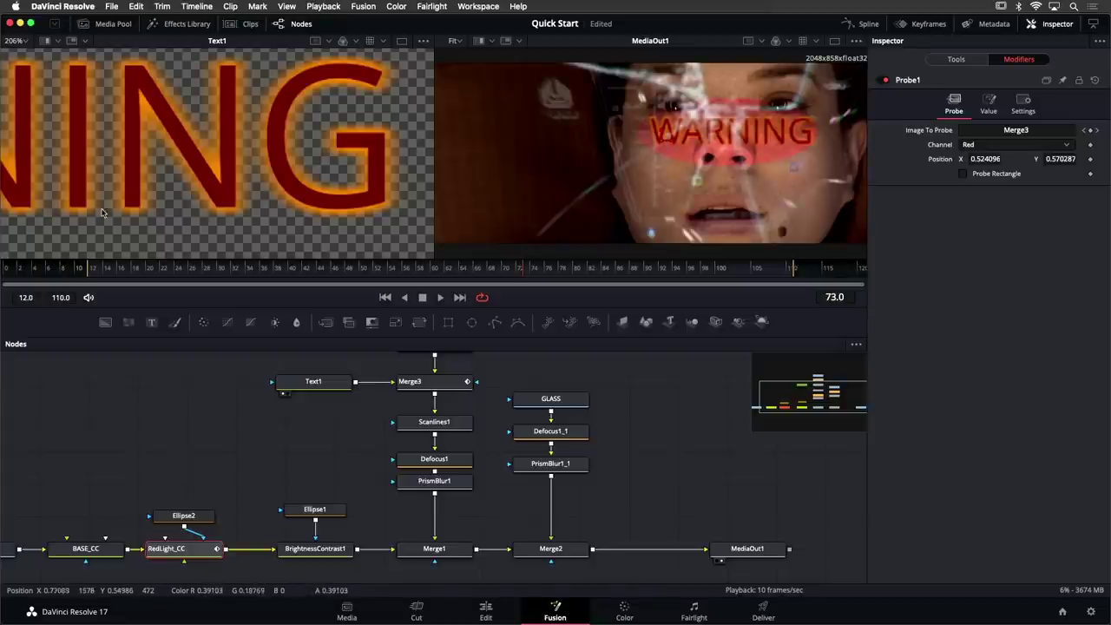
scroll(173, 200, "left", 5)
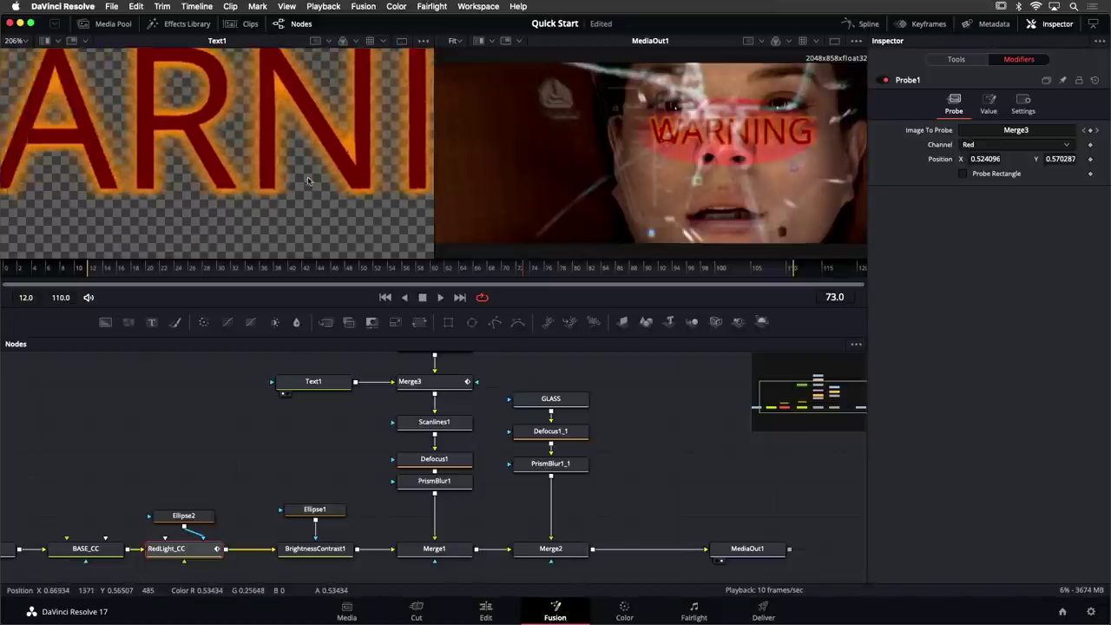
scroll(308, 181, "left", 8)
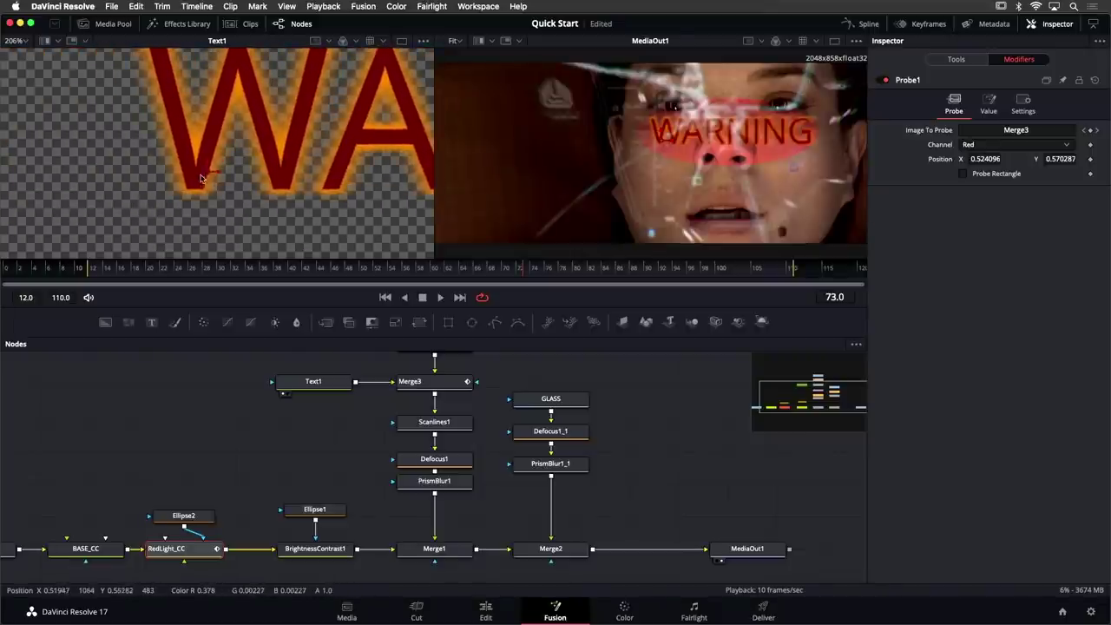
left_click_drag(201, 178, 200, 181)
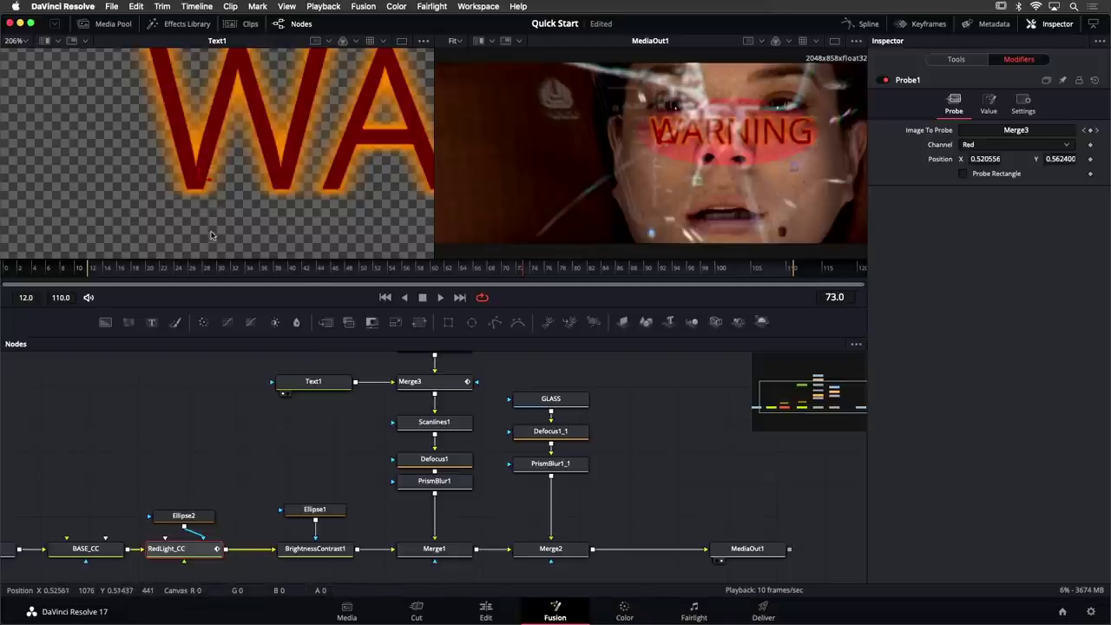
Play the comp from frame 44 and feather Ellipse2's soft edge to 0.1433
left_click(320, 272)
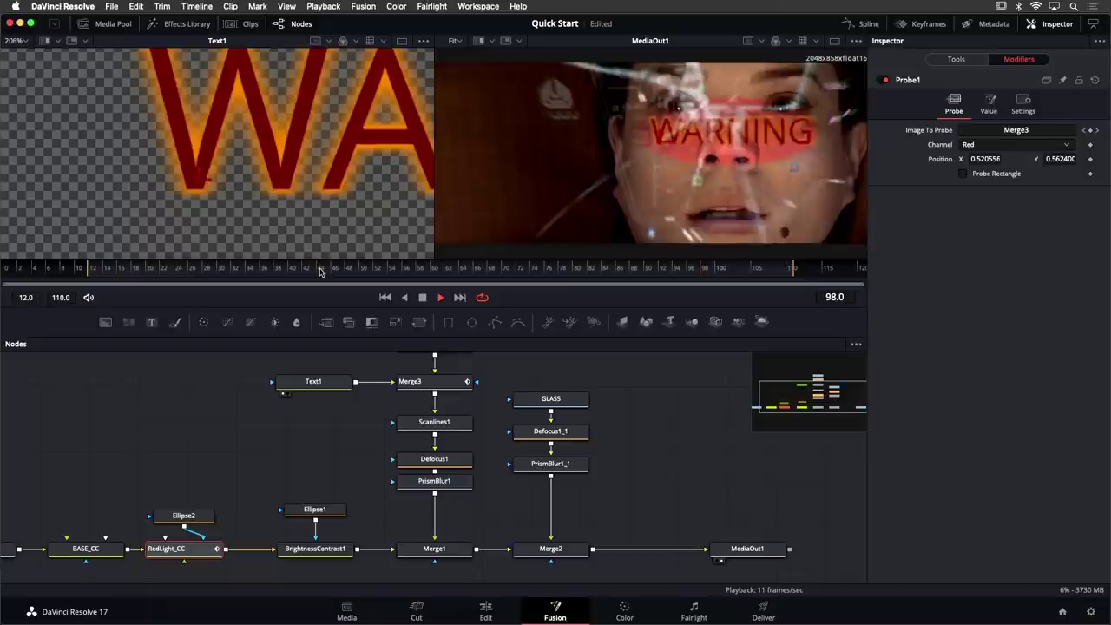
left_click(190, 517)
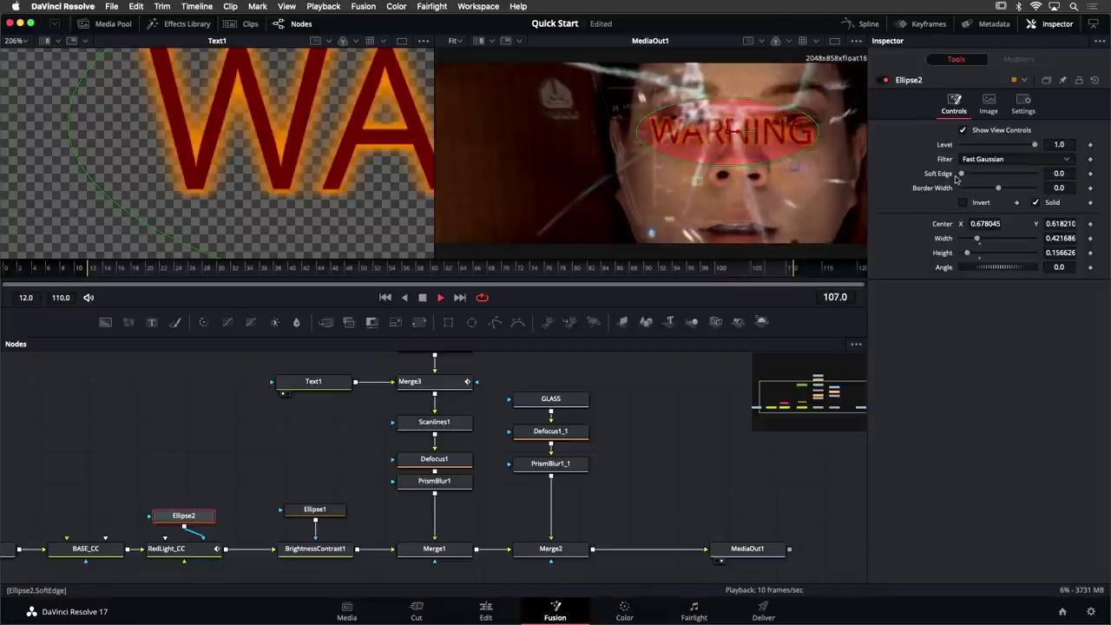
left_click_drag(963, 174, 1016, 178)
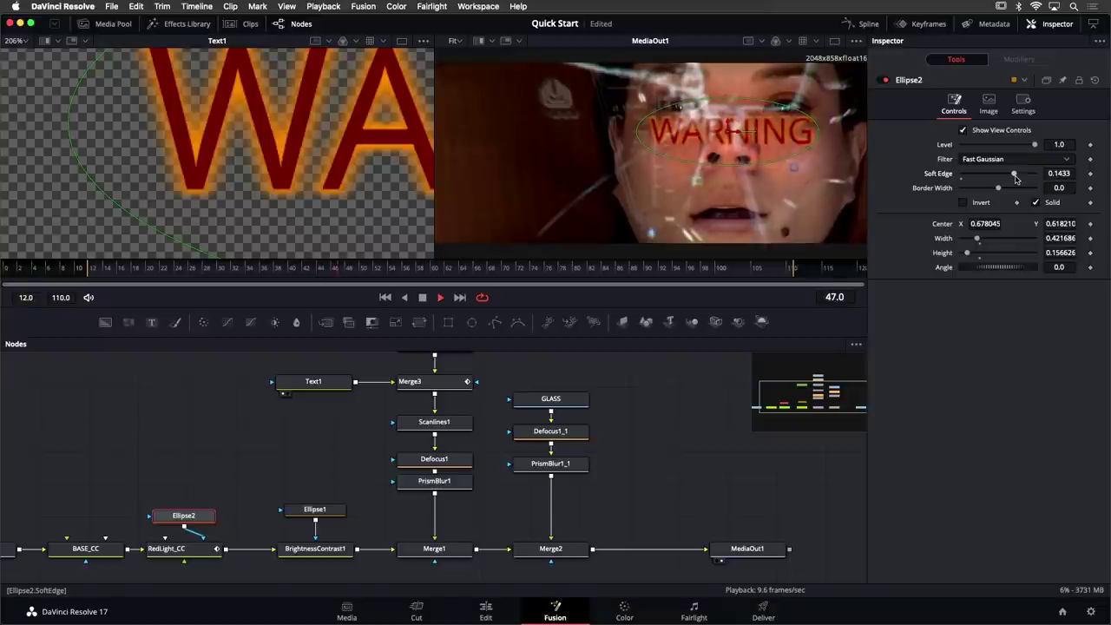
left_click(250, 406)
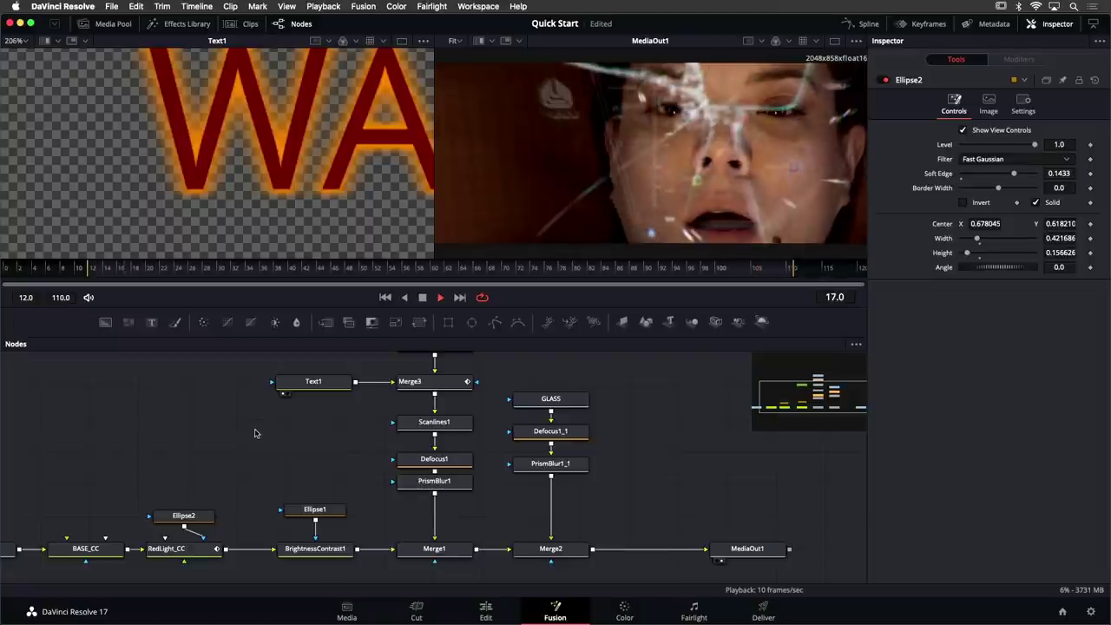
Center the node tree, stop playback at frame 79, and nudge ACTRESS slightly left
scroll(281, 456, "down", 4)
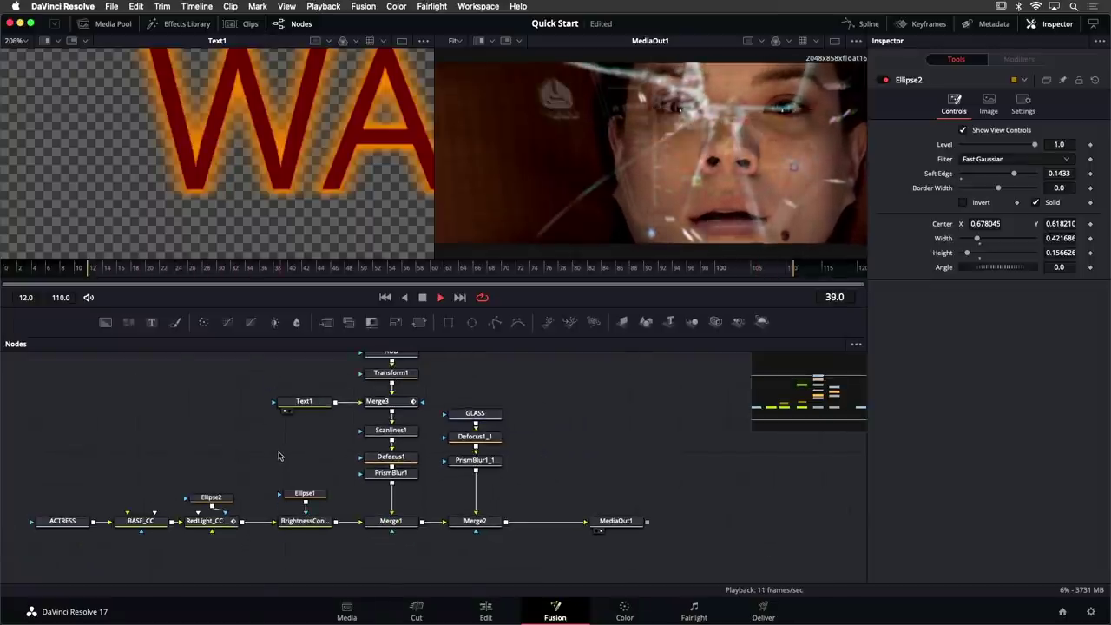
left_click_drag(300, 464, 302, 471)
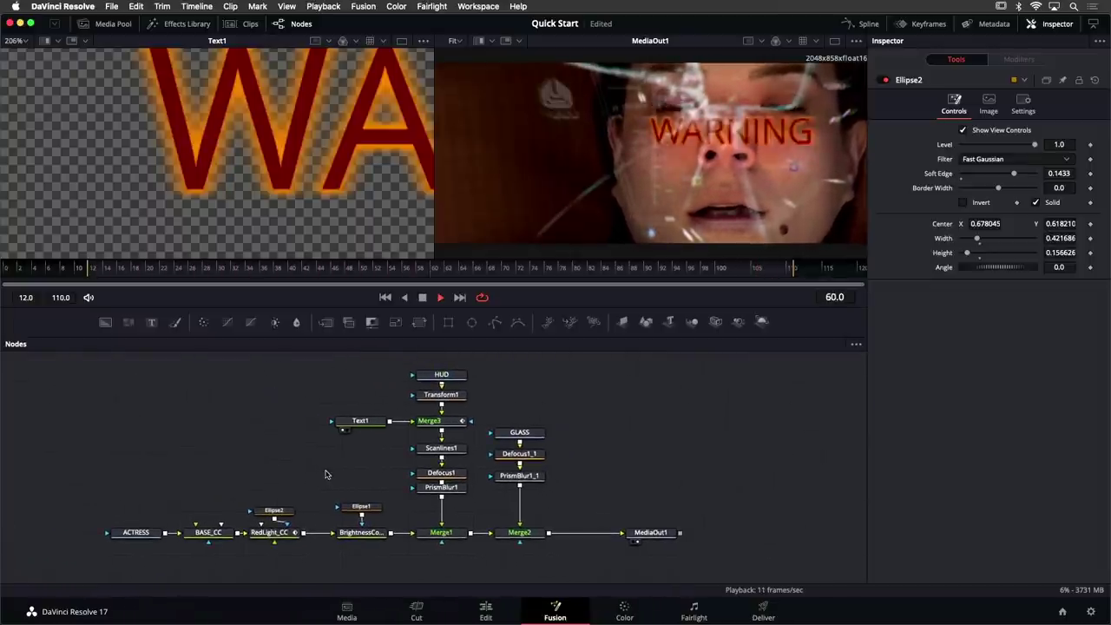
key("space")
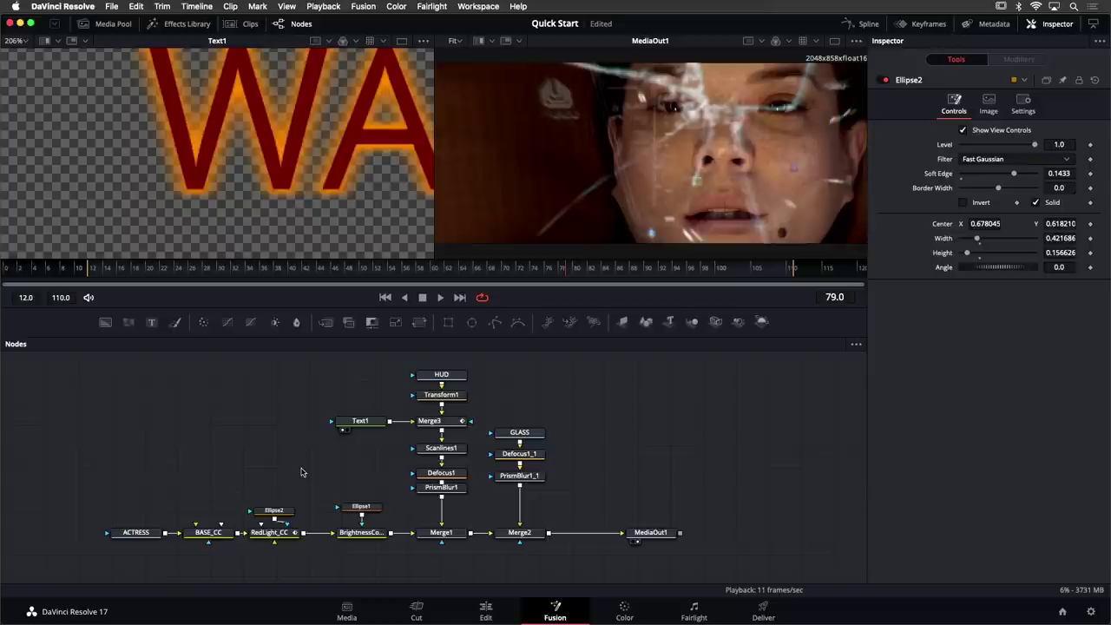
left_click_drag(135, 536, 116, 536)
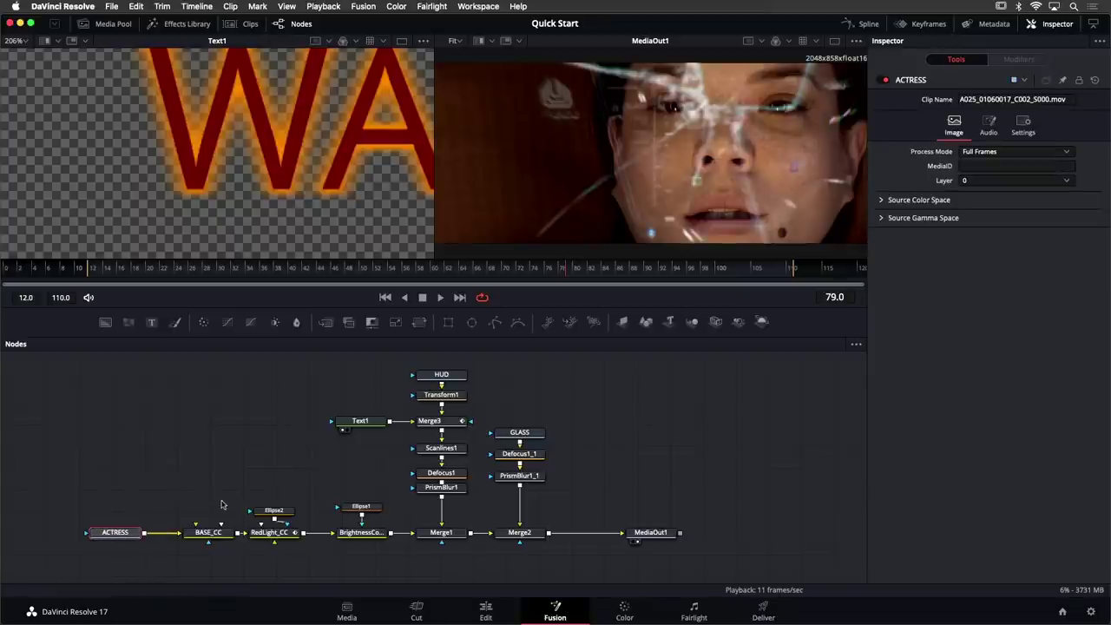
Review the groups: BASE_CC, Ellipse1 with BrightnessContrast1, the HUD and glass nodes, and RedLight_CC
left_click_drag(214, 488, 240, 543)
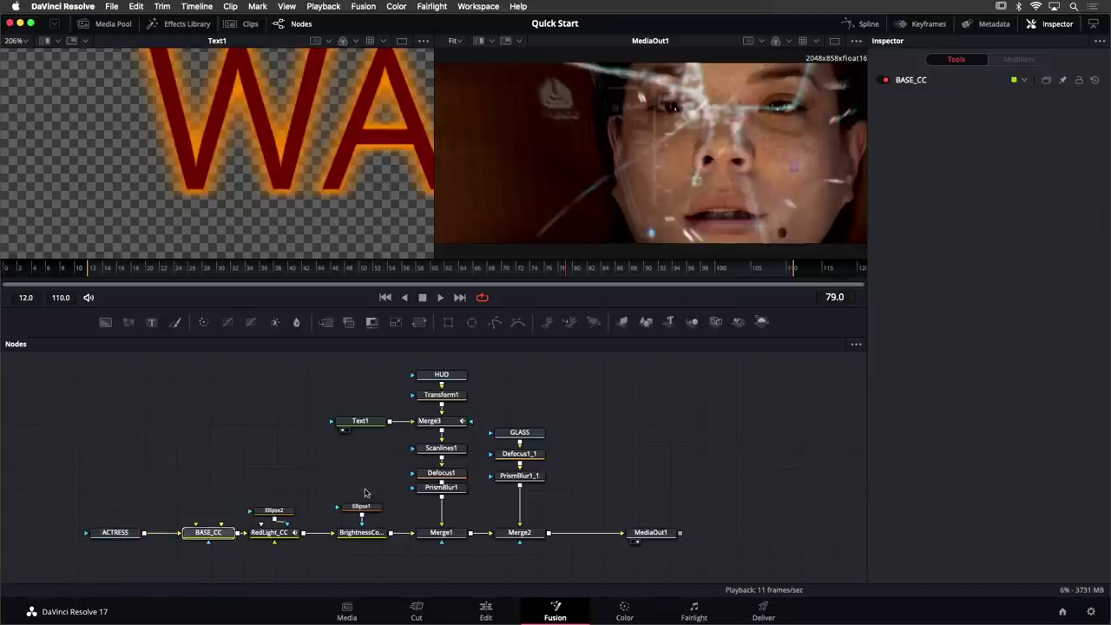
left_click_drag(335, 483, 375, 549)
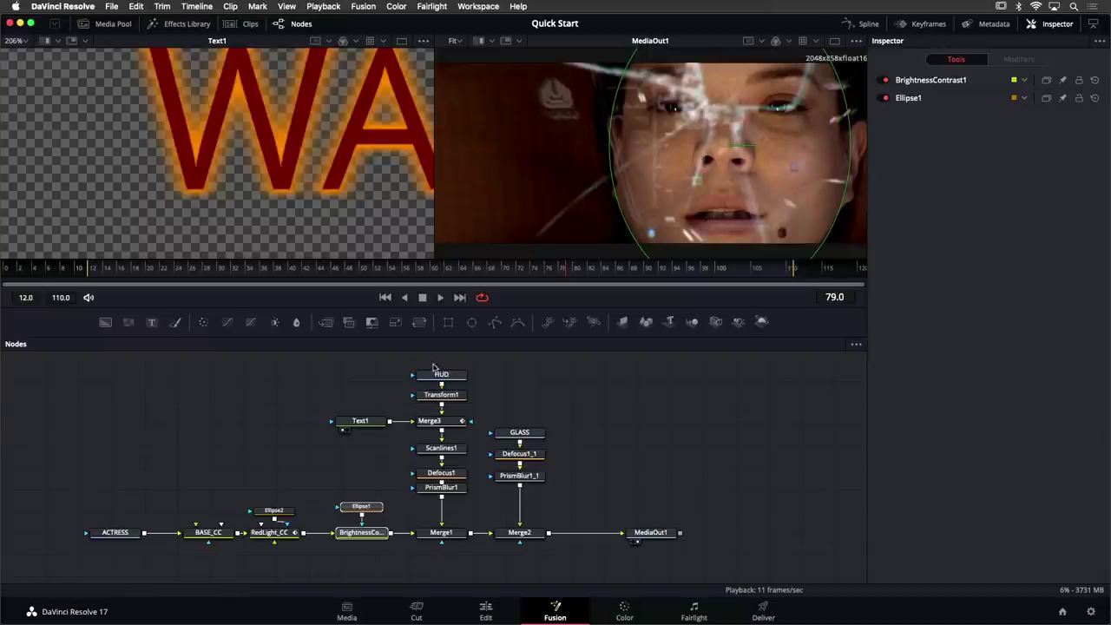
left_click_drag(434, 366, 517, 549)
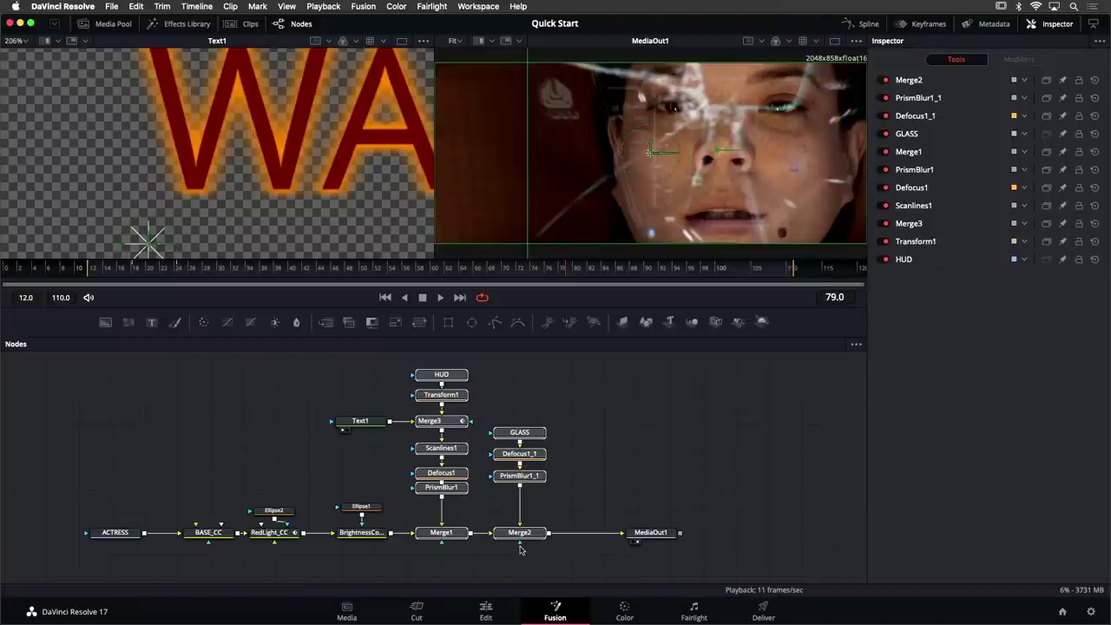
left_click(273, 533)
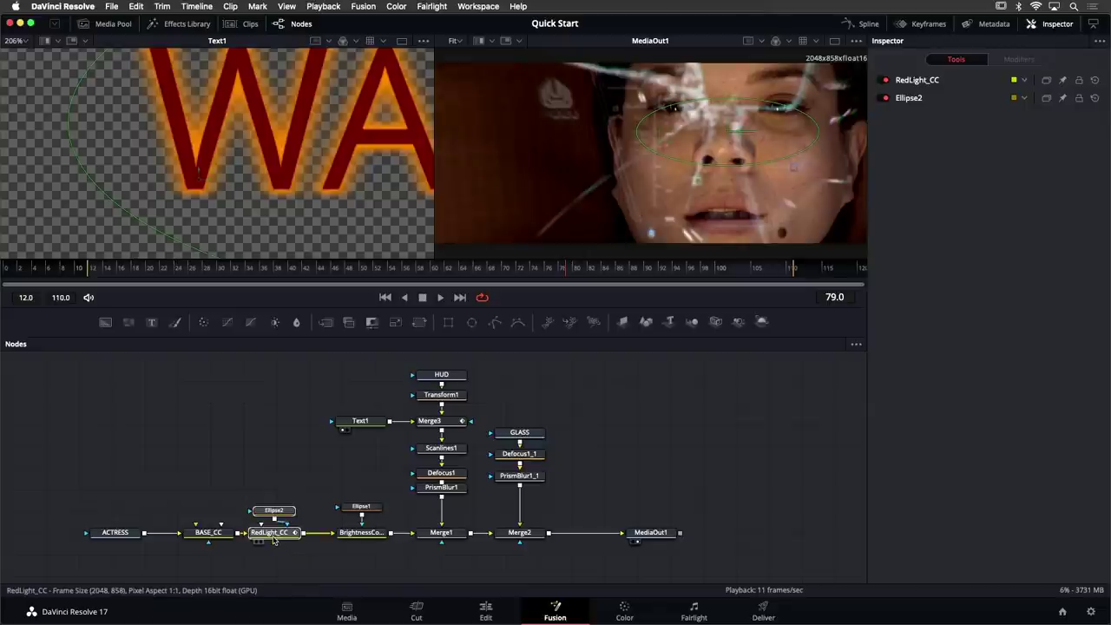
mouse_move(274, 538)
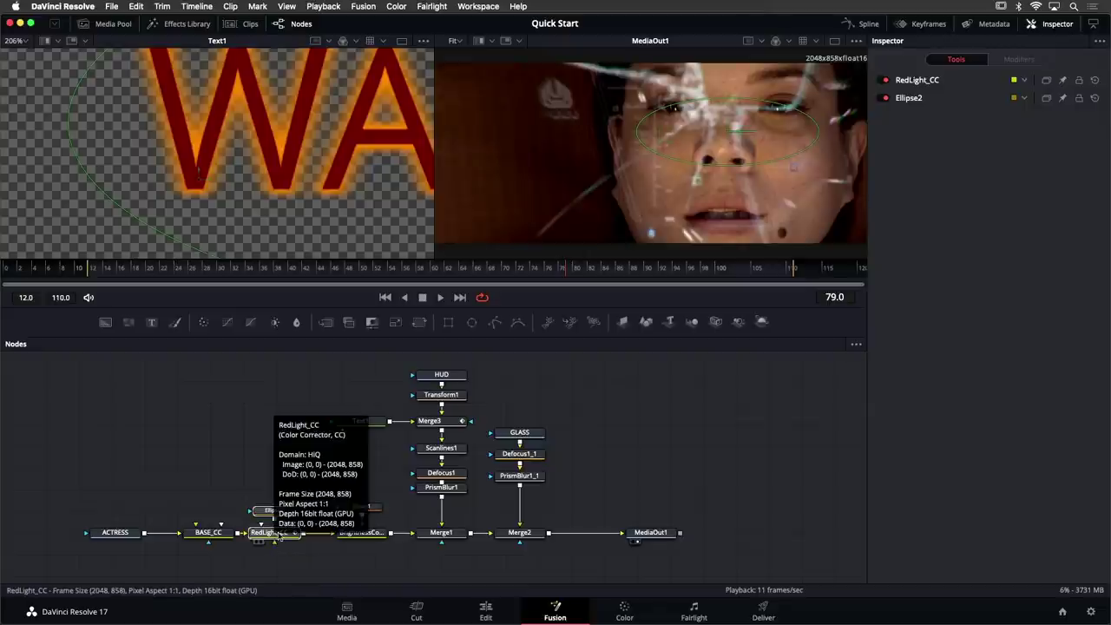
scroll(233, 486, "right", 2)
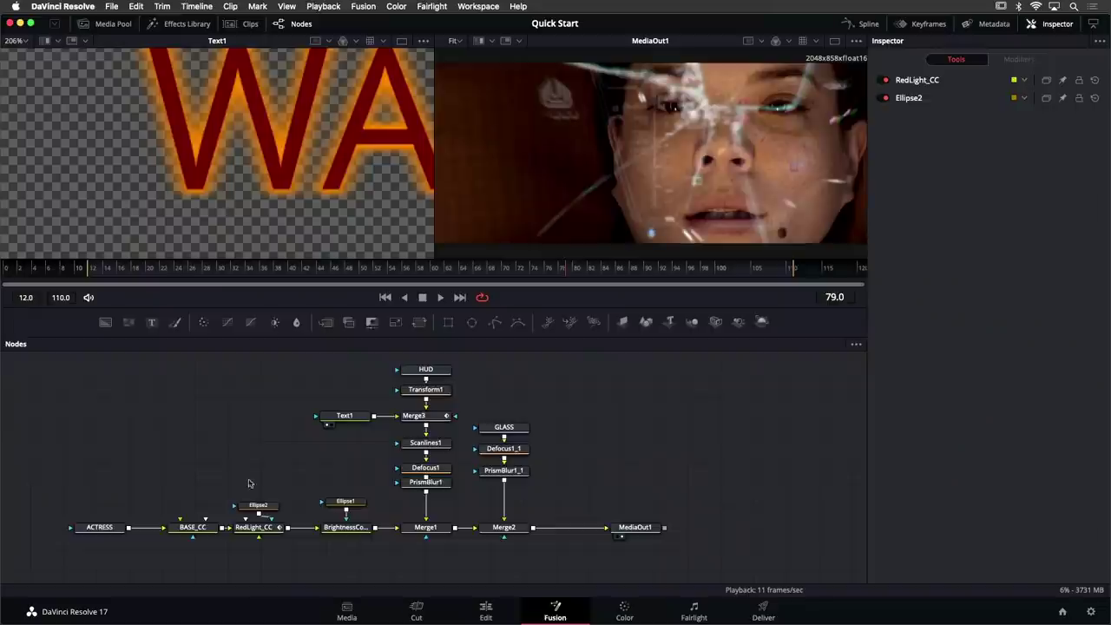
left_click(504, 428)
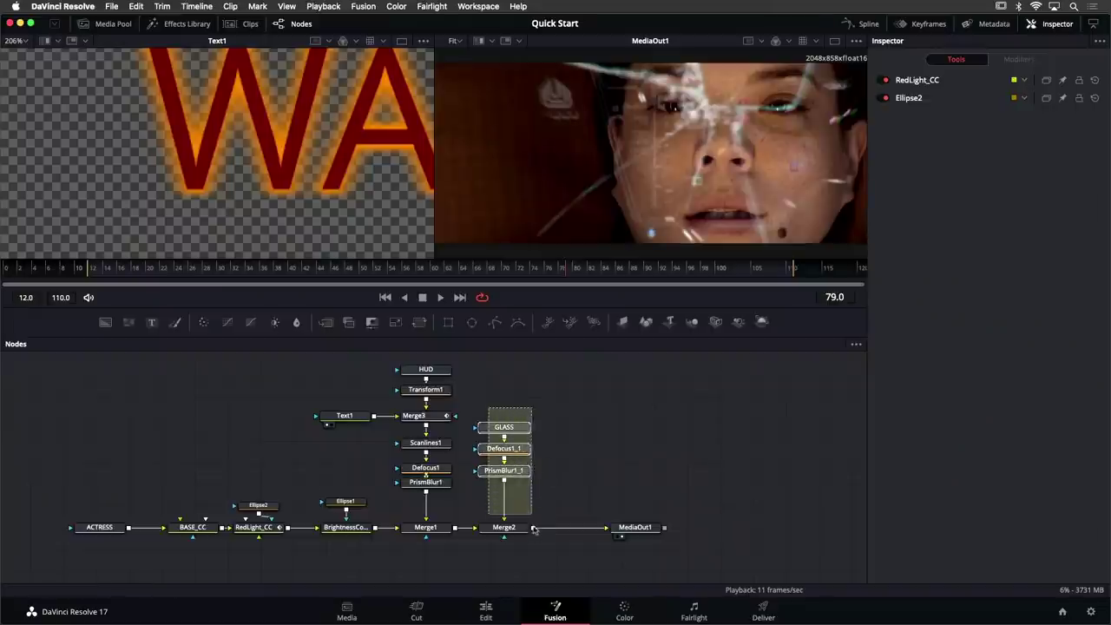
Shift the glass branch (GLASS, Defocus1_1, PrismBlur1_1, Merge2) and MediaOut1 further right
left_click_drag(538, 546, 536, 543)
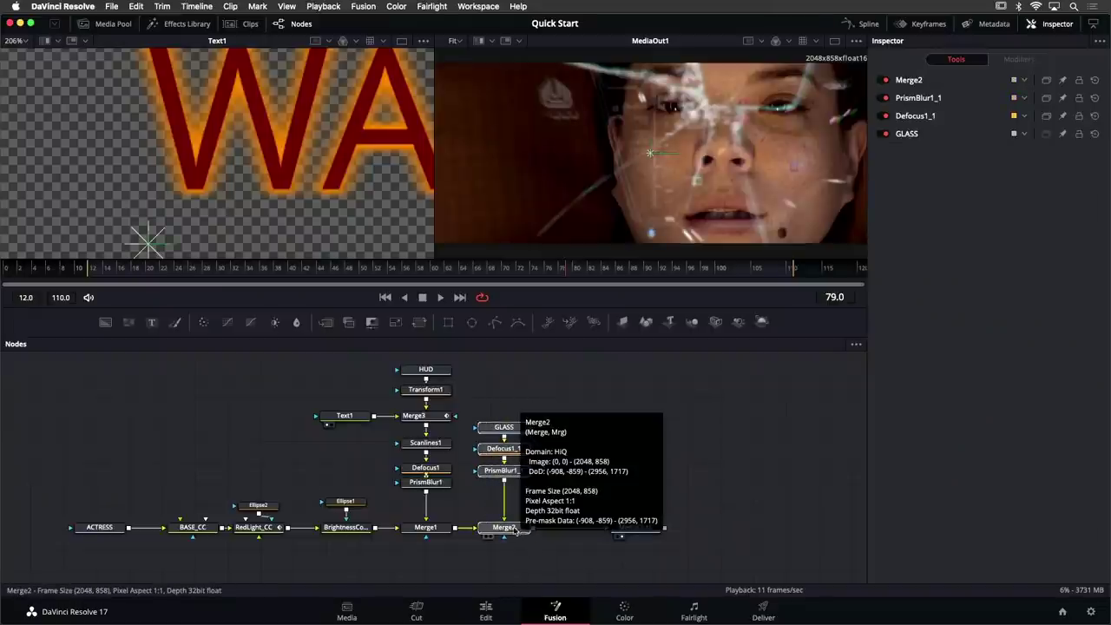
left_click_drag(520, 538, 547, 536)
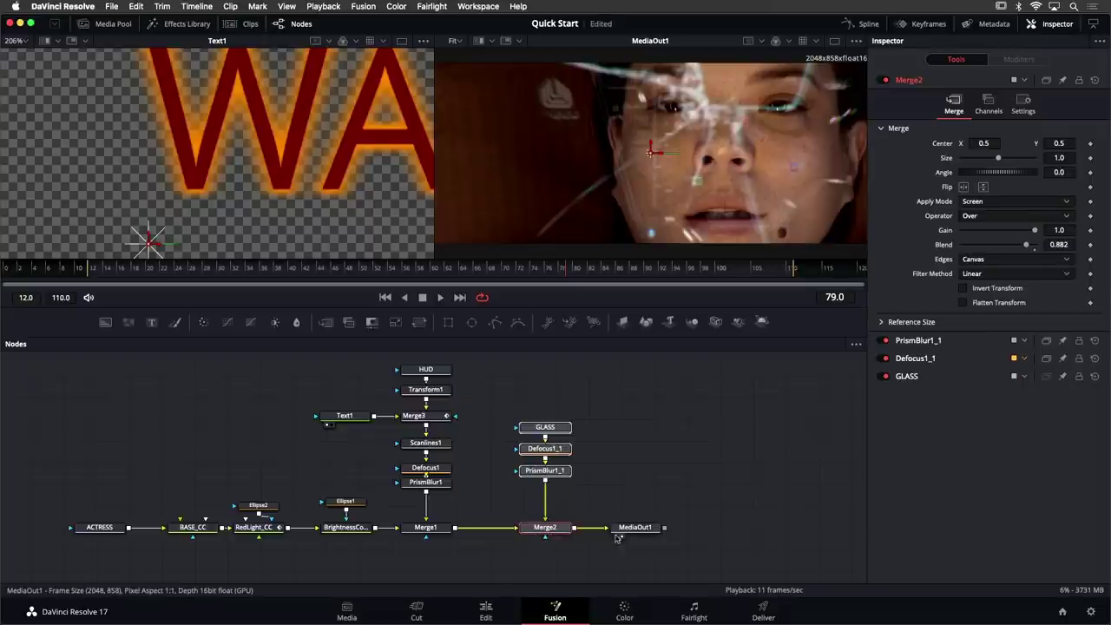
left_click_drag(635, 528, 679, 528)
left_click_drag(518, 411, 570, 530)
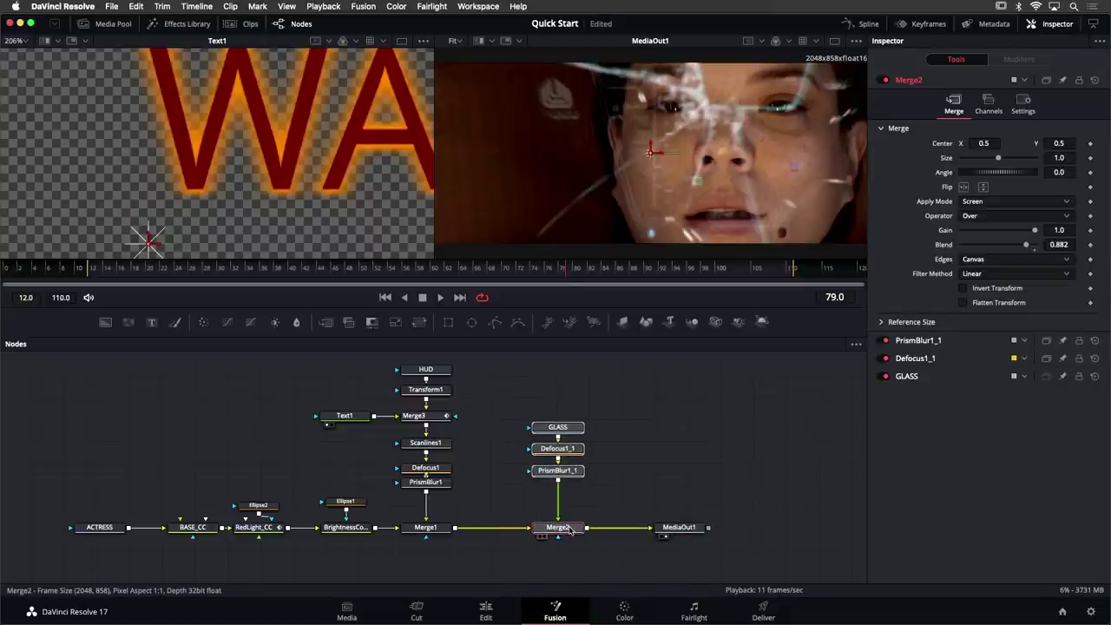
mouse_move(571, 530)
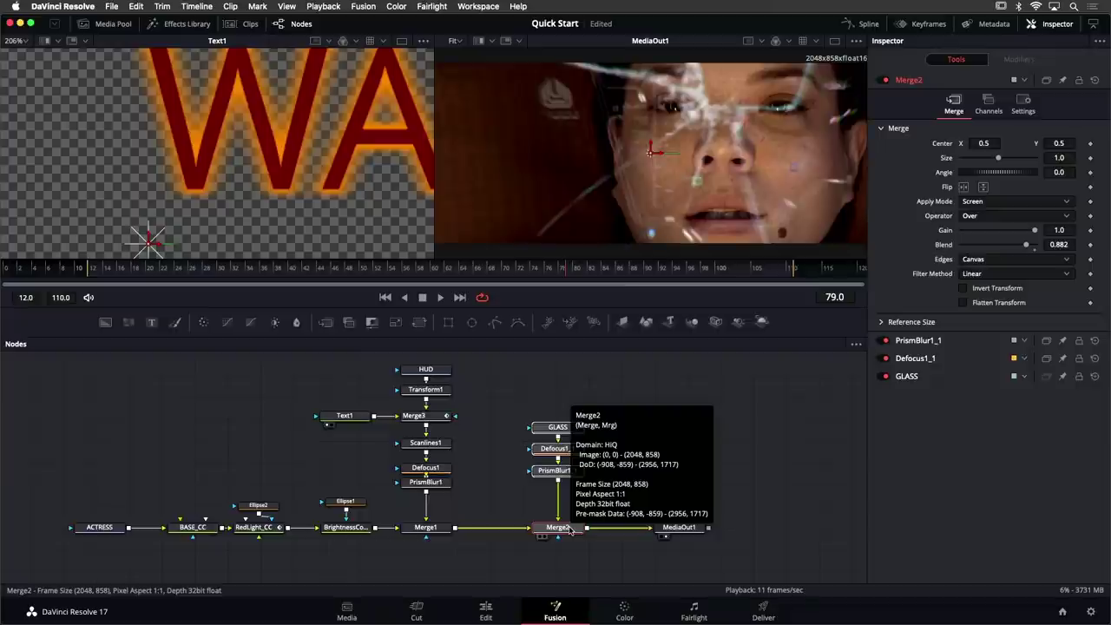
Wrap the selected glass nodes in a new Underlay and tidy its position
key("shift+space")
type("ell")
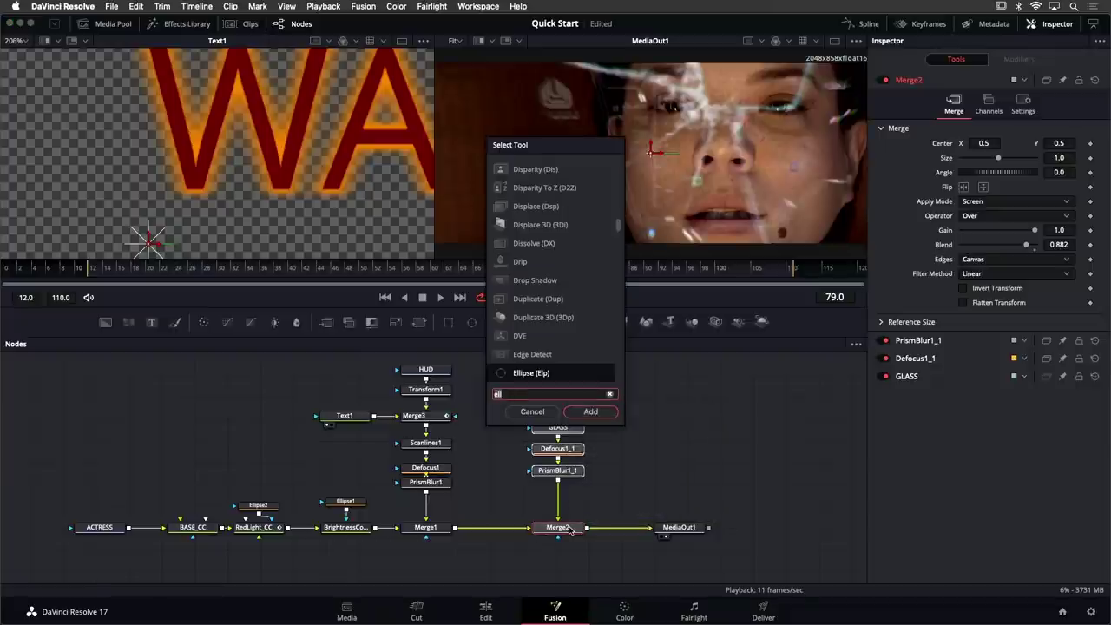
key("BackSpace")
key("BackSpace")
key("BackSpace")
type("un")
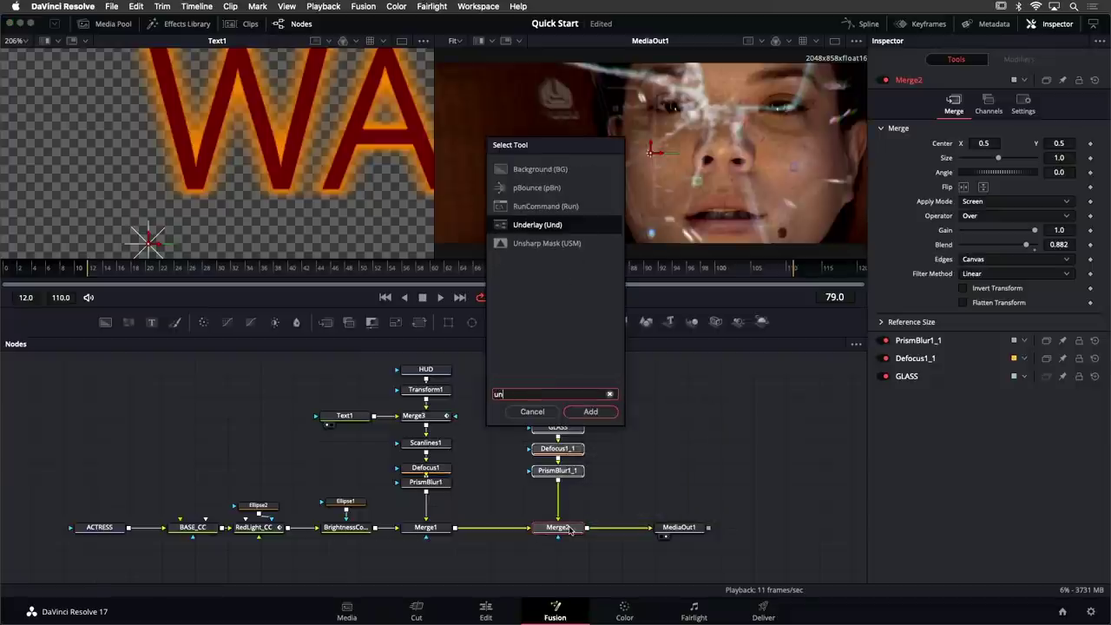
type("d")
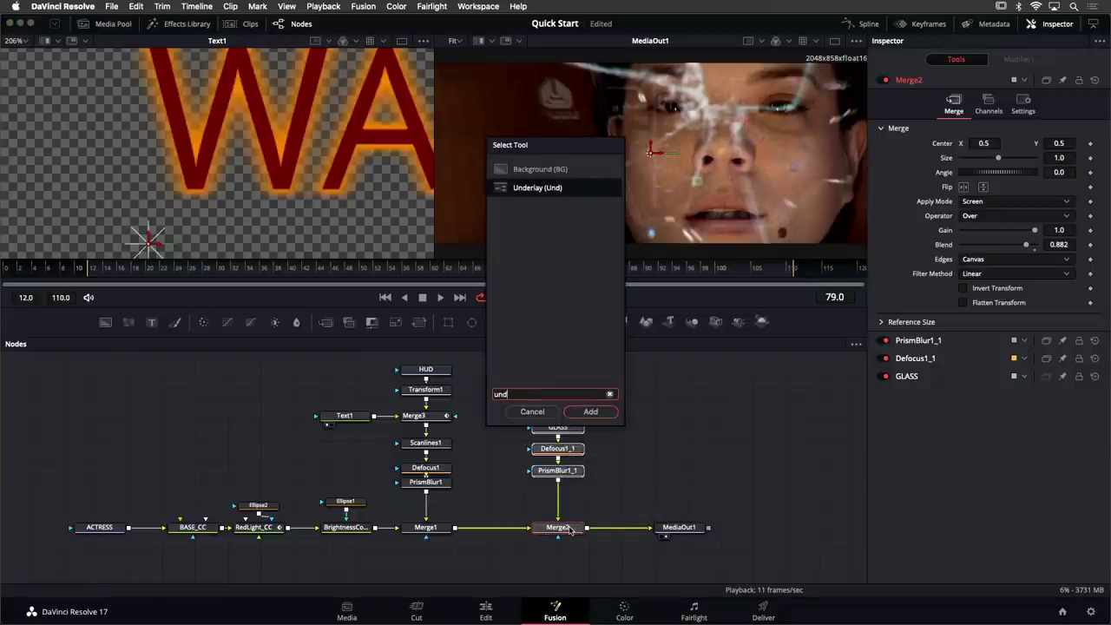
key("Return")
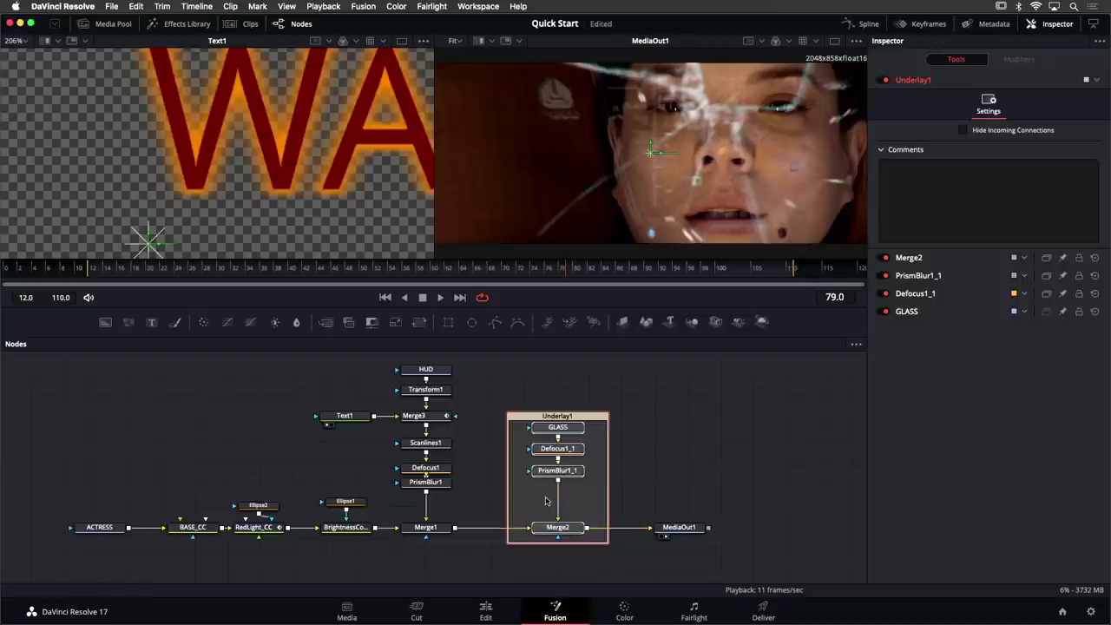
left_click(542, 412)
mouse_move(542, 413)
left_mouse_down()
mouse_move(535, 384)
mouse_move(547, 426)
mouse_move(532, 395)
mouse_move(563, 398)
mouse_move(548, 390)
mouse_move(533, 416)
left_mouse_up()
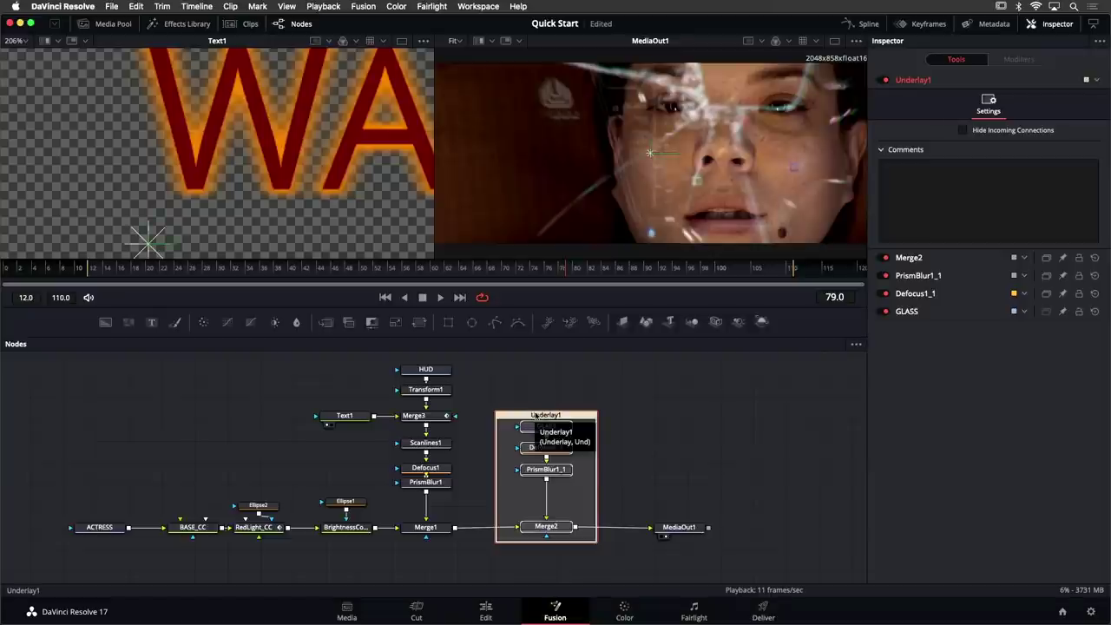
left_click(546, 398)
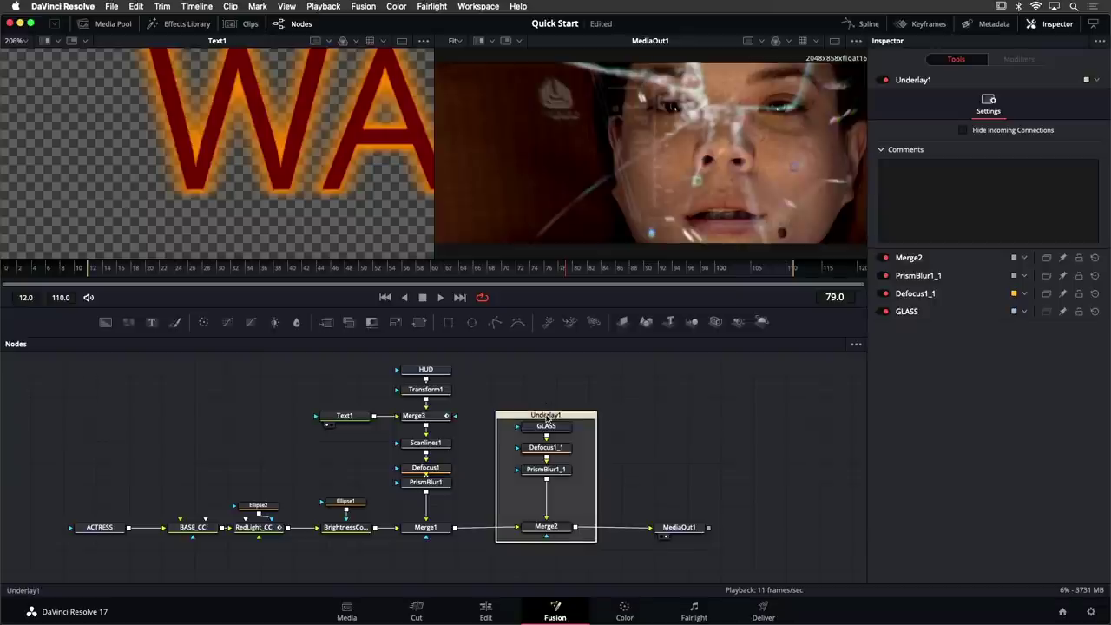
Rename the glass underlay to GlassFX
left_click(546, 418)
key("F2")
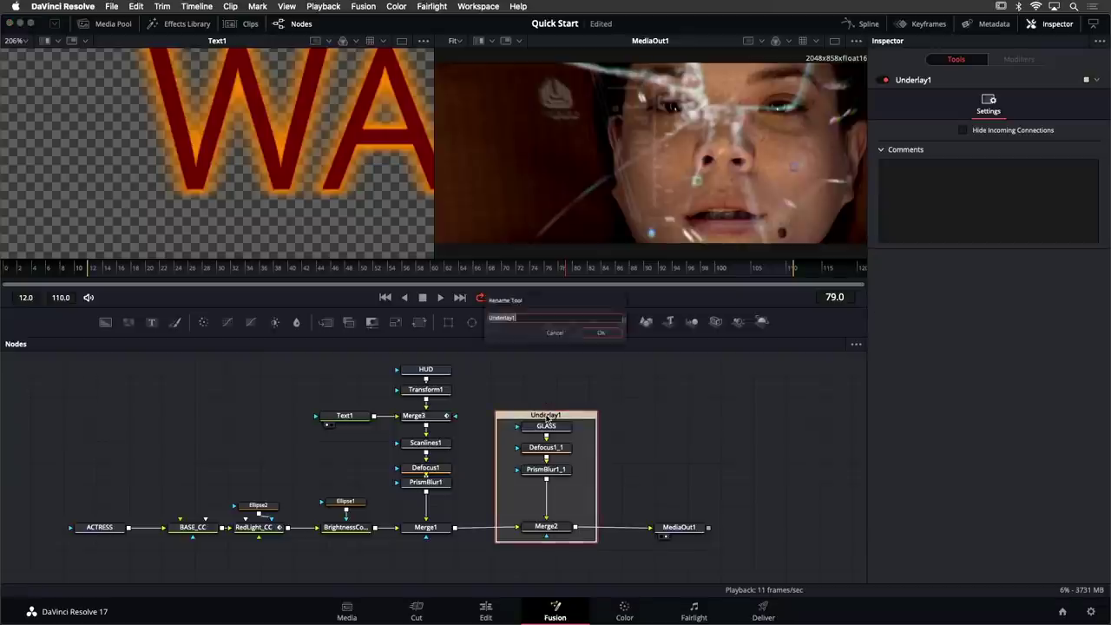
type("GlassFX")
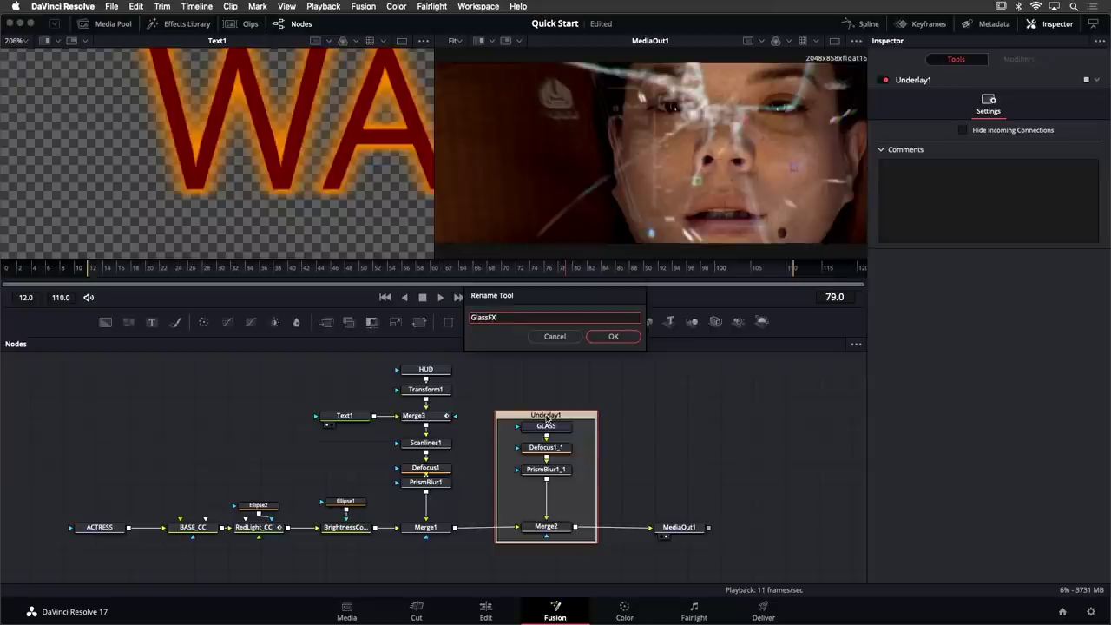
key("Return")
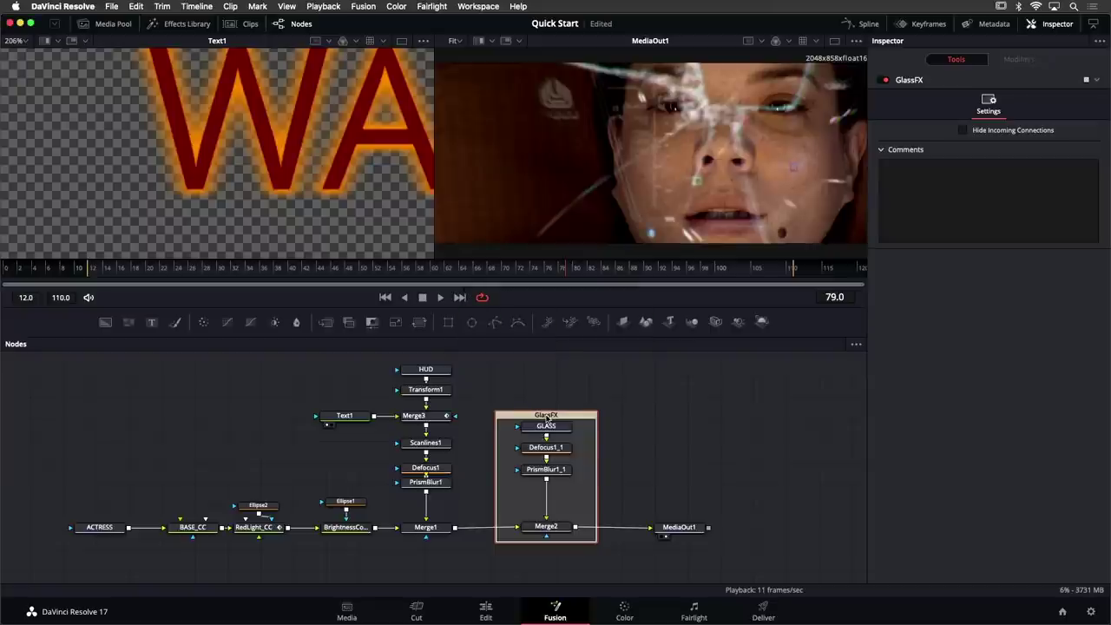
Colour the GlassFX underlay pink
right_click(547, 418)
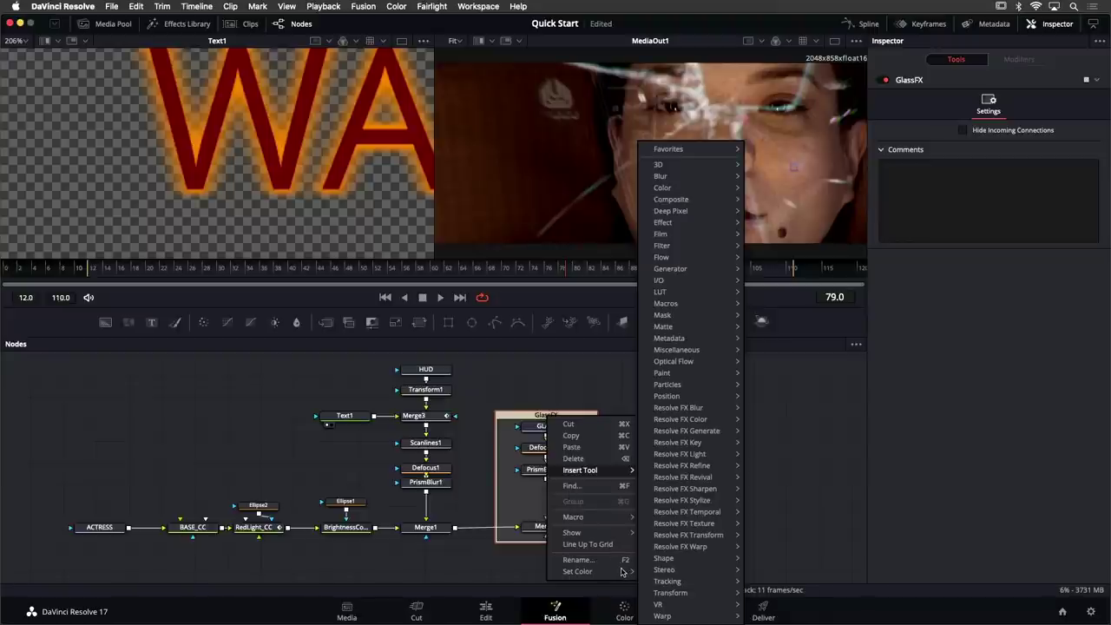
mouse_move(621, 573)
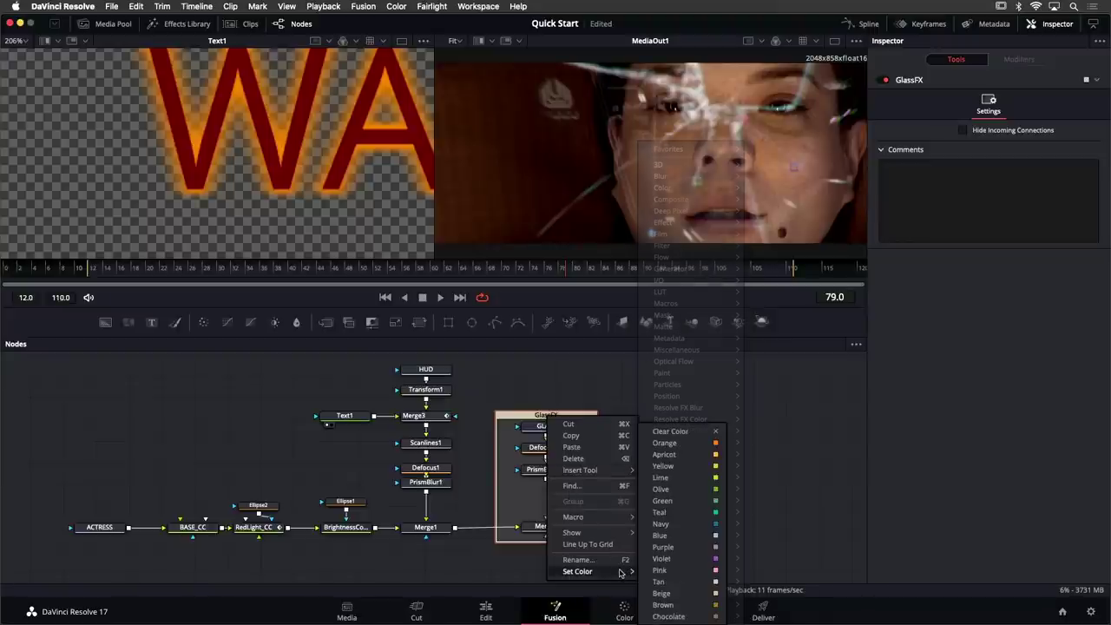
left_click(669, 574)
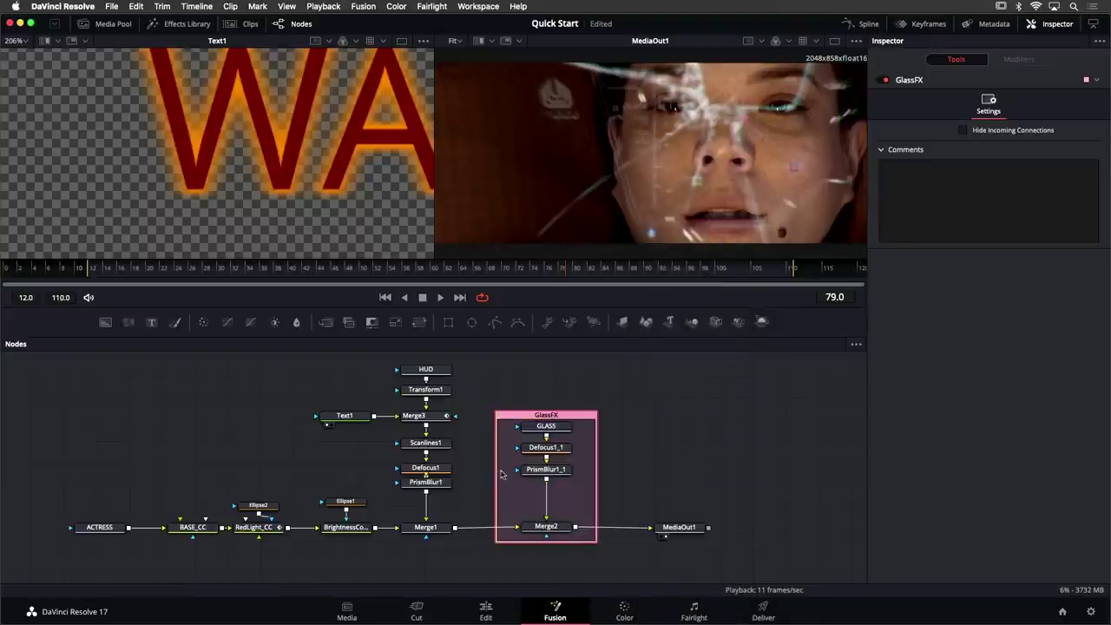
Wrap the HUD chain, from HUD to Merge1, in a new Underlay and narrow its left edge
left_click_drag(492, 470, 623, 478)
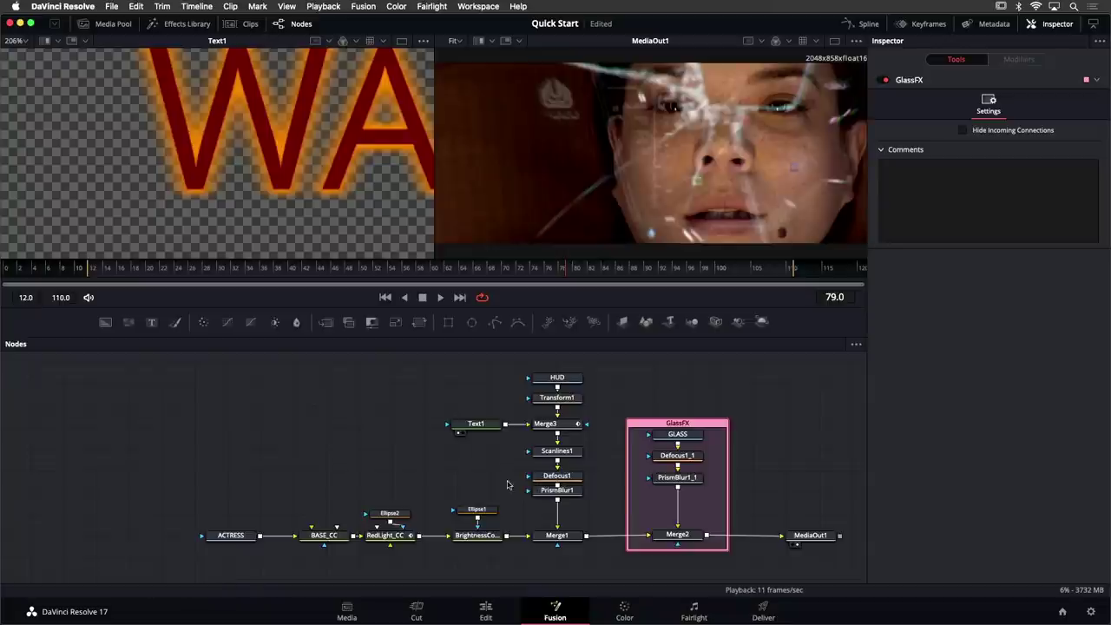
left_click_drag(200, 493, 413, 535)
left_click_drag(500, 366, 553, 557)
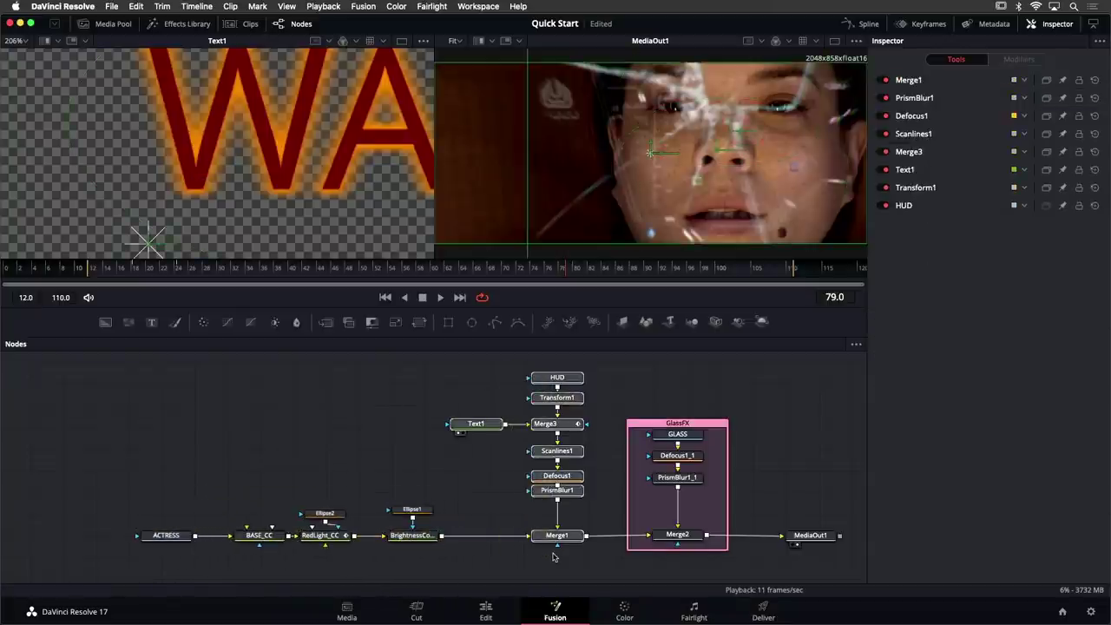
key("shift+space")
type("und")
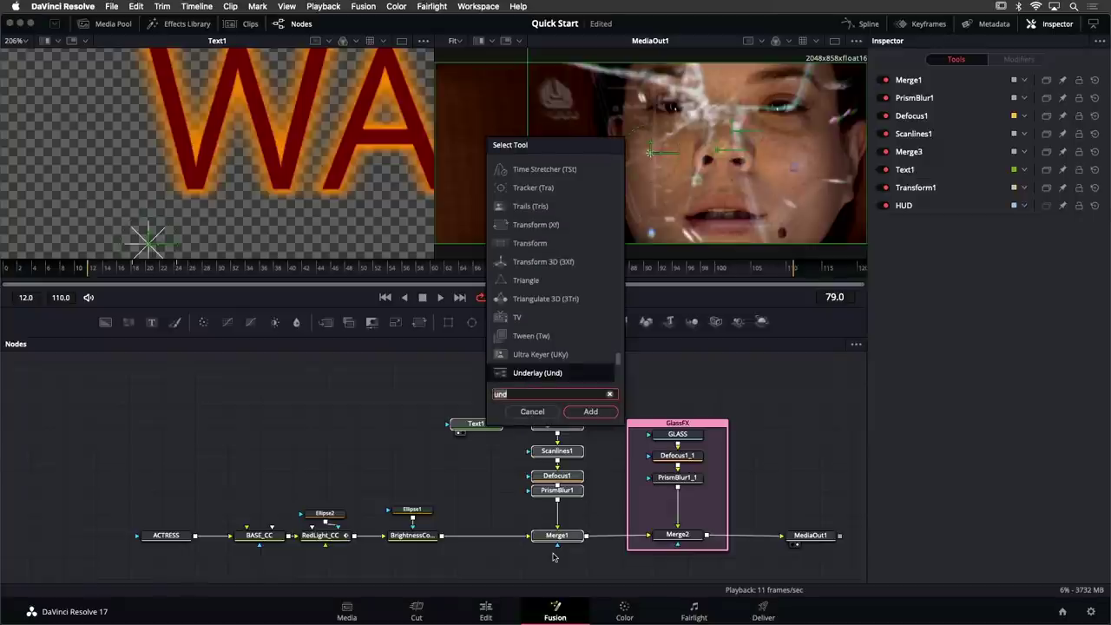
key("Return")
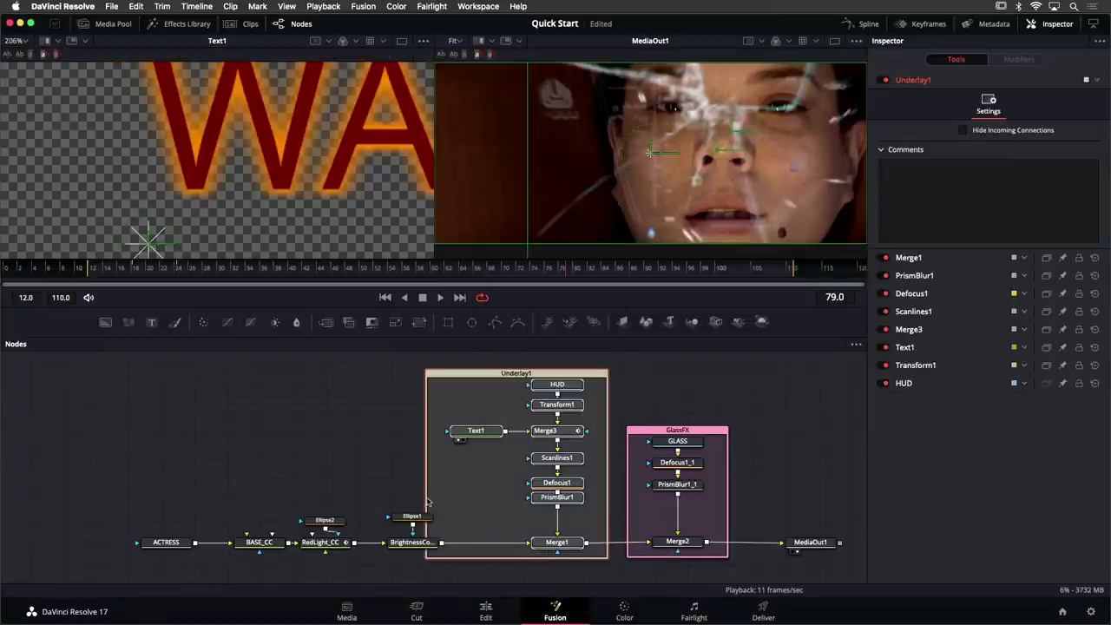
left_click_drag(424, 494, 444, 494)
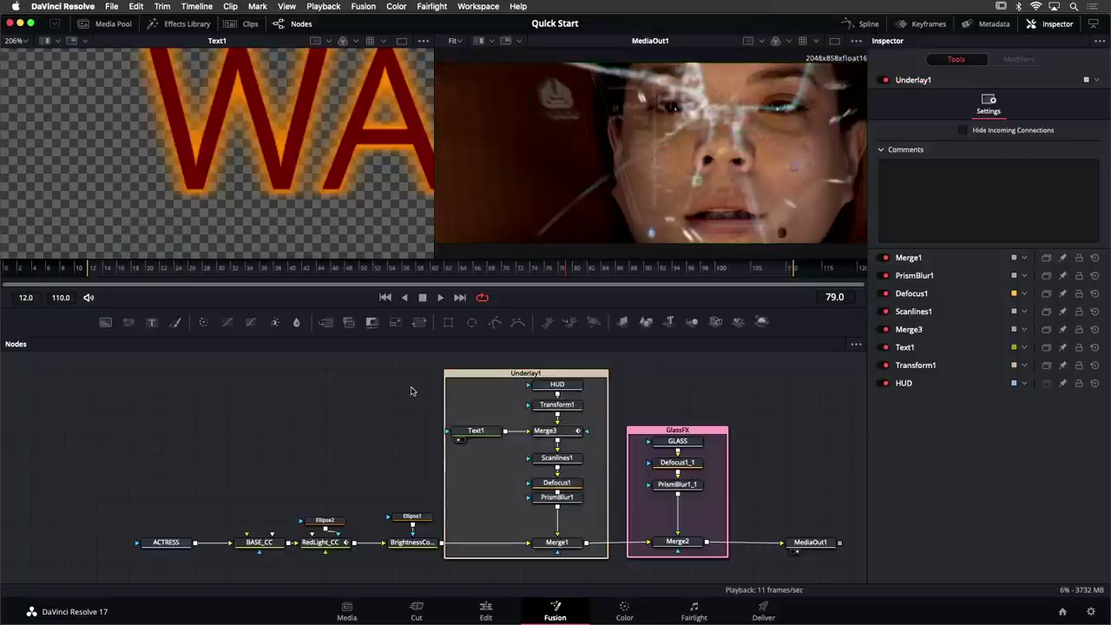
Rename the HUD chain's underlay to HUD_FX
left_click(526, 376)
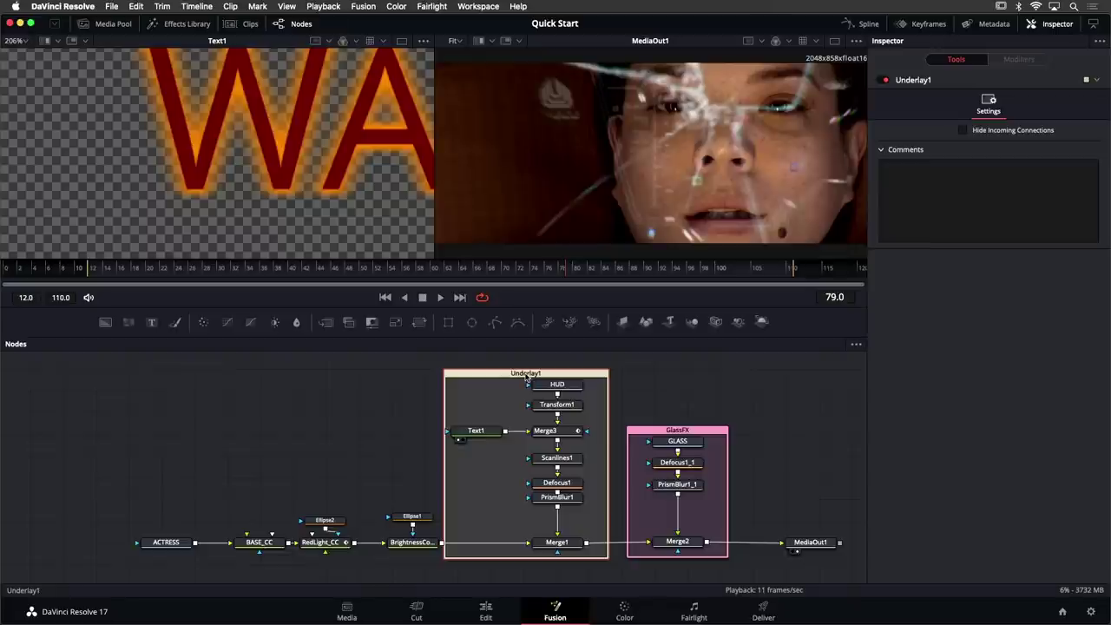
key("F2")
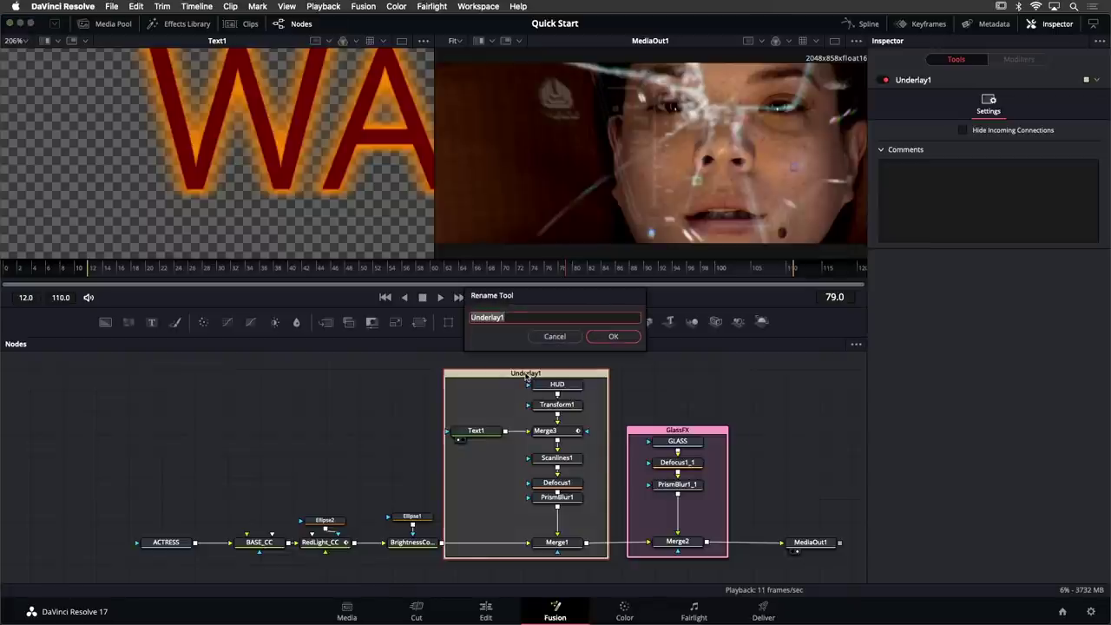
type("HUD_FX")
key("Return")
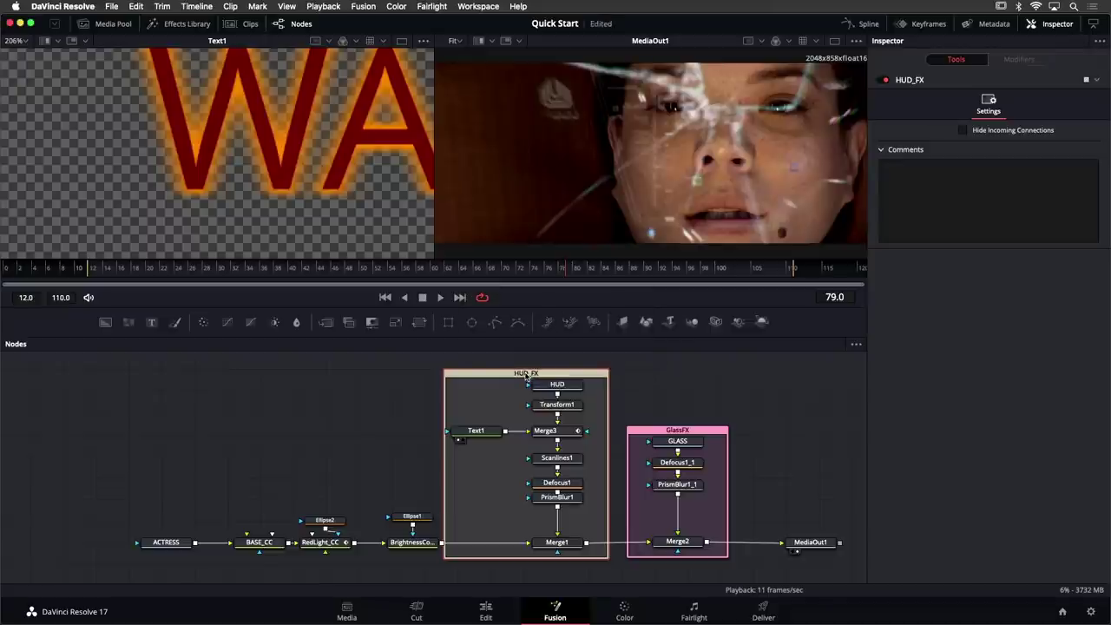
Colour the HUD_FX underlay teal
right_click(525, 375)
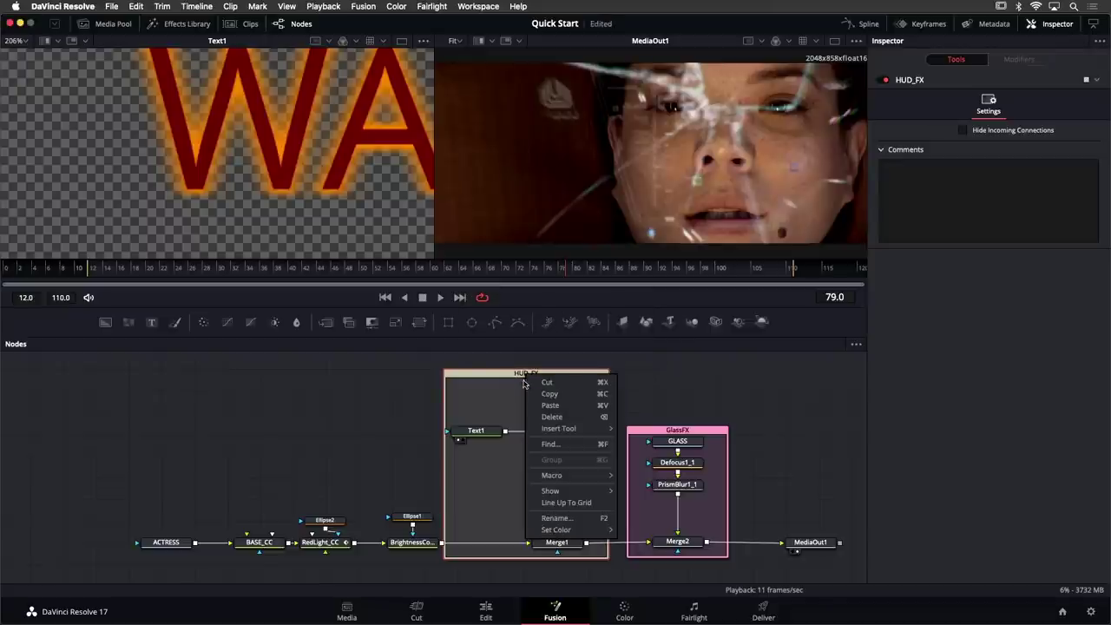
mouse_move(557, 530)
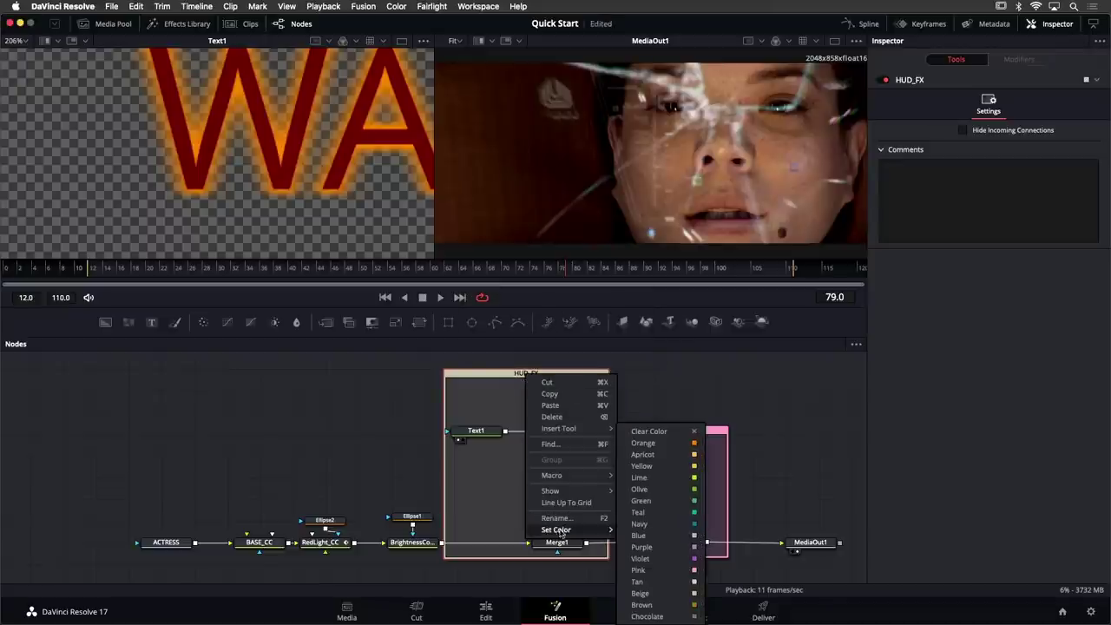
left_click(637, 530)
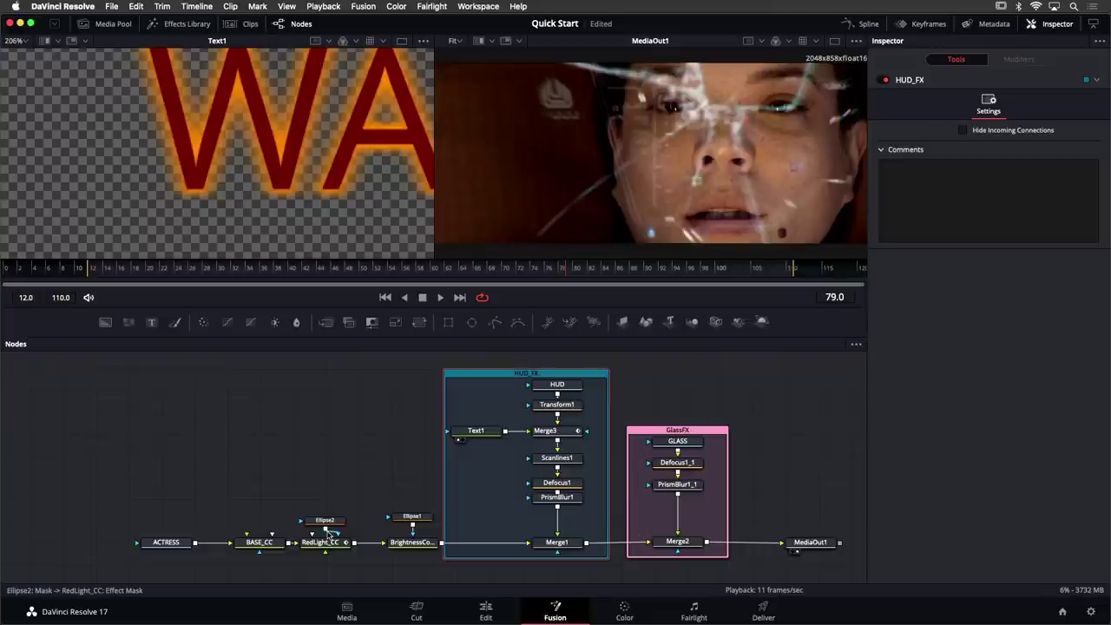
Wrap ACTRESS and BASE_CC in a new Underlay and make the box taller
left_click_drag(165, 504, 198, 547)
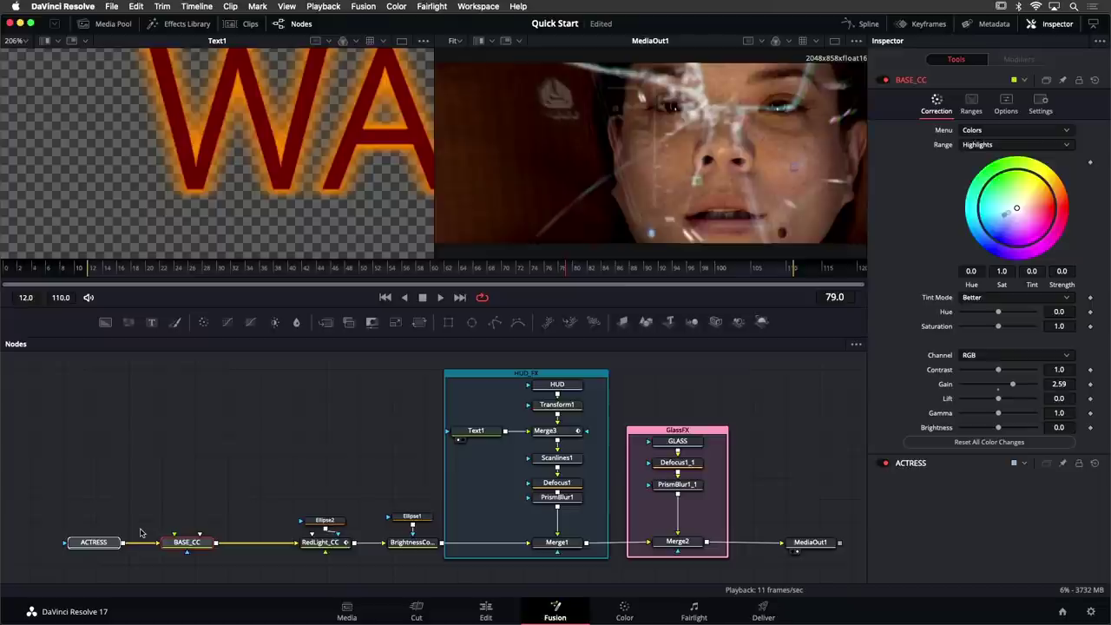
key("shift+space")
type("und")
key("BackSpace")
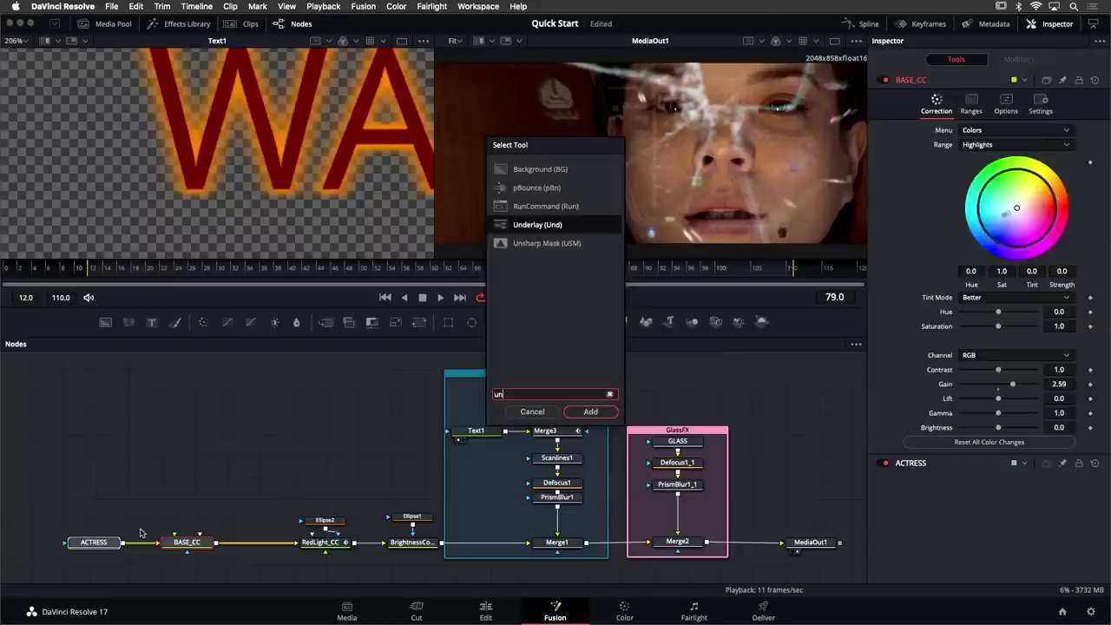
key("Return")
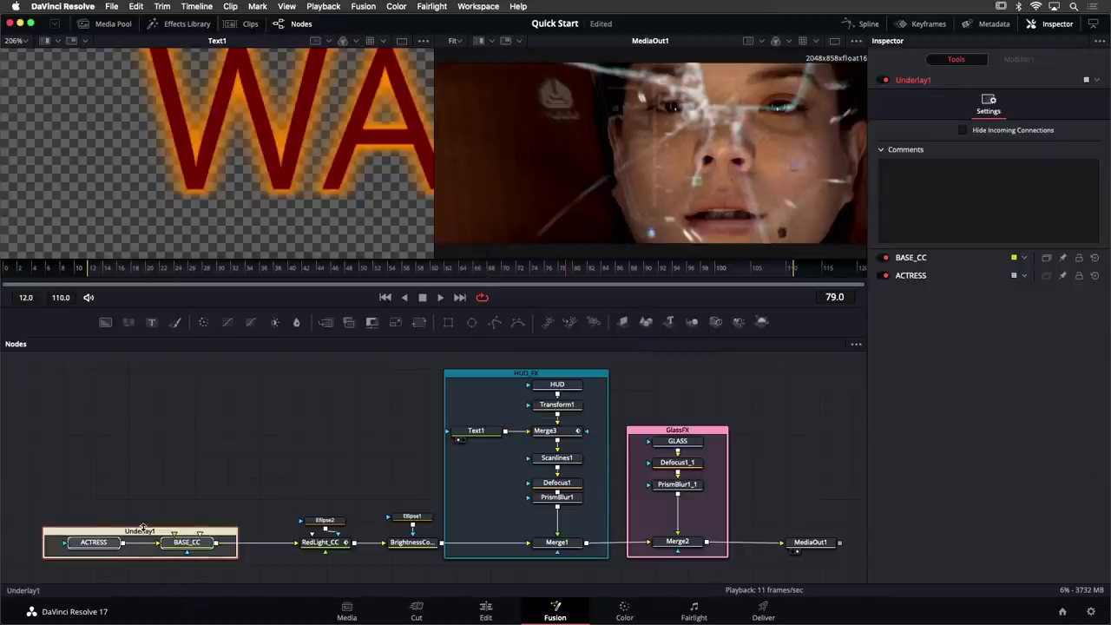
left_click(145, 527)
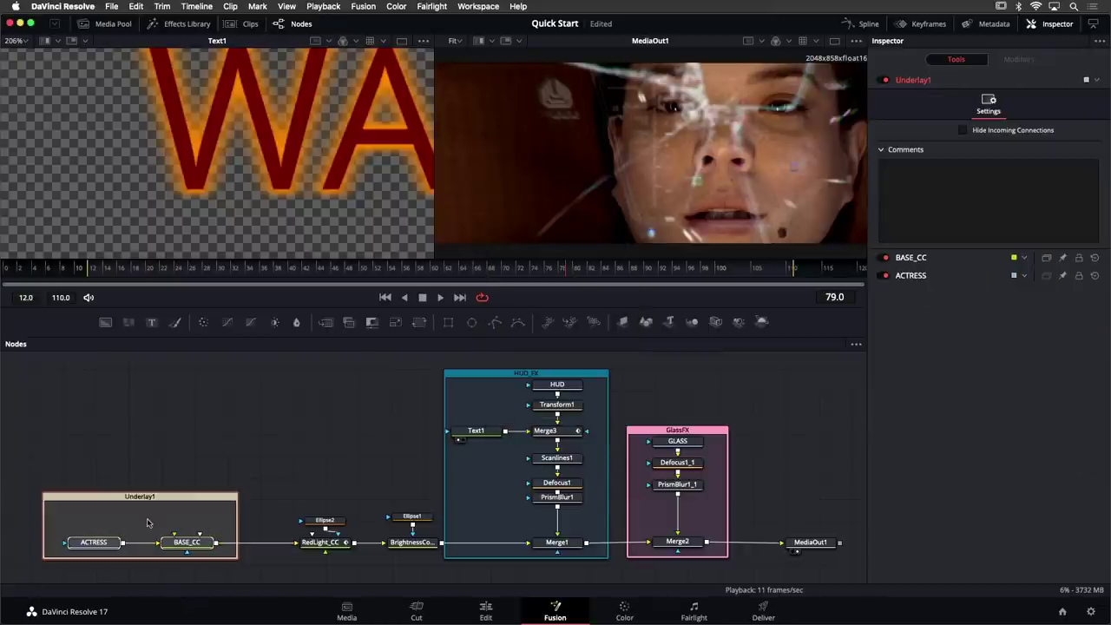
left_click_drag(150, 562, 150, 571)
Rename the new underlay to Source
left_click(140, 498)
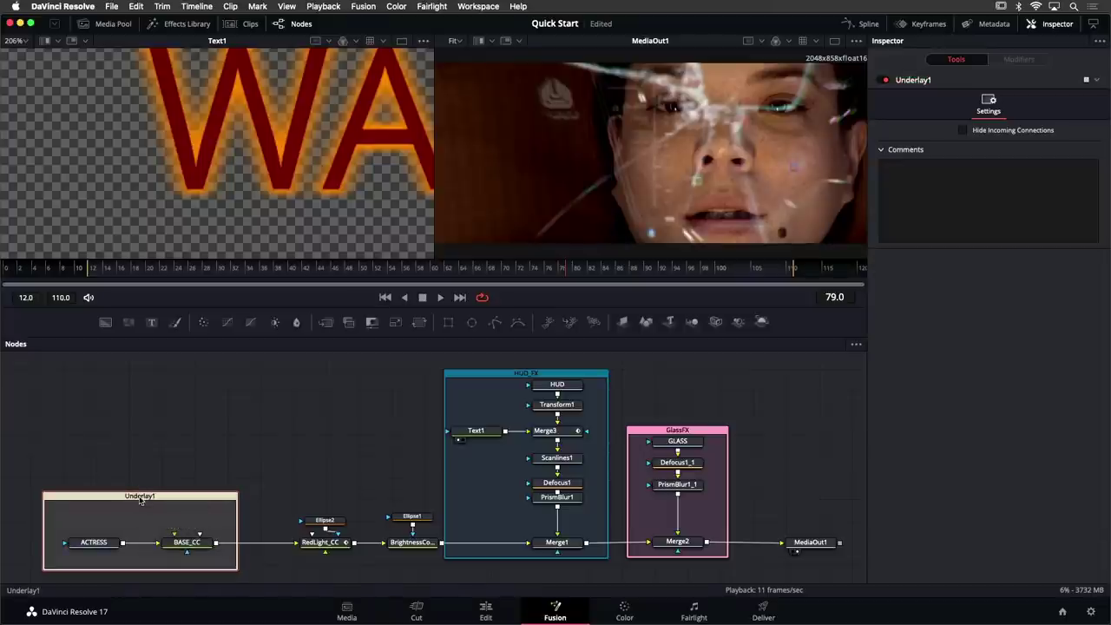
key("F2")
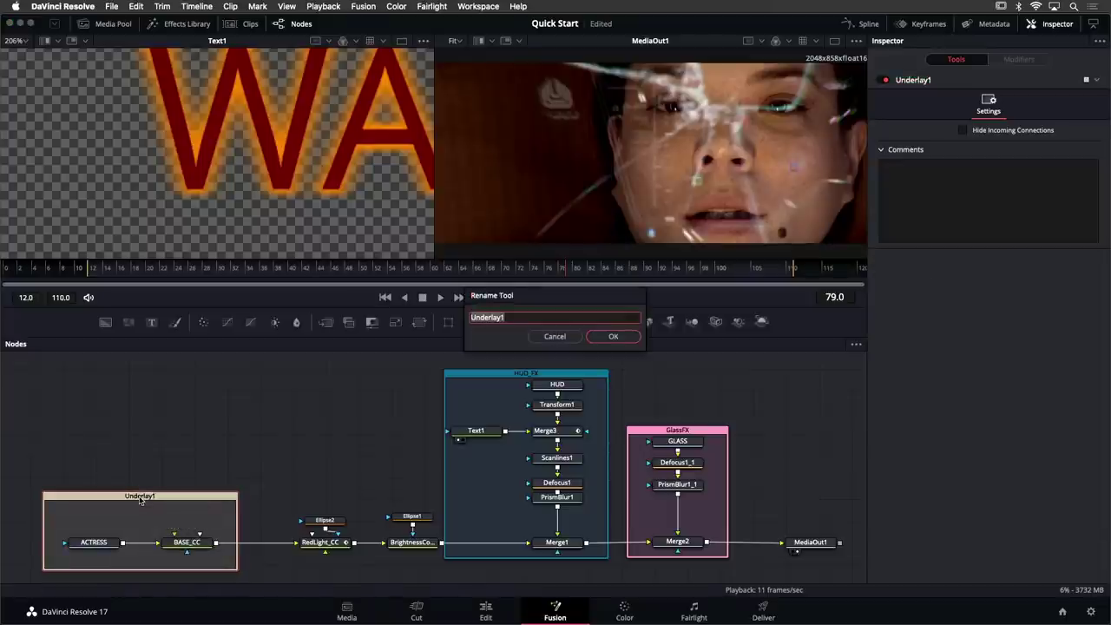
key("BackSpace")
type("Source")
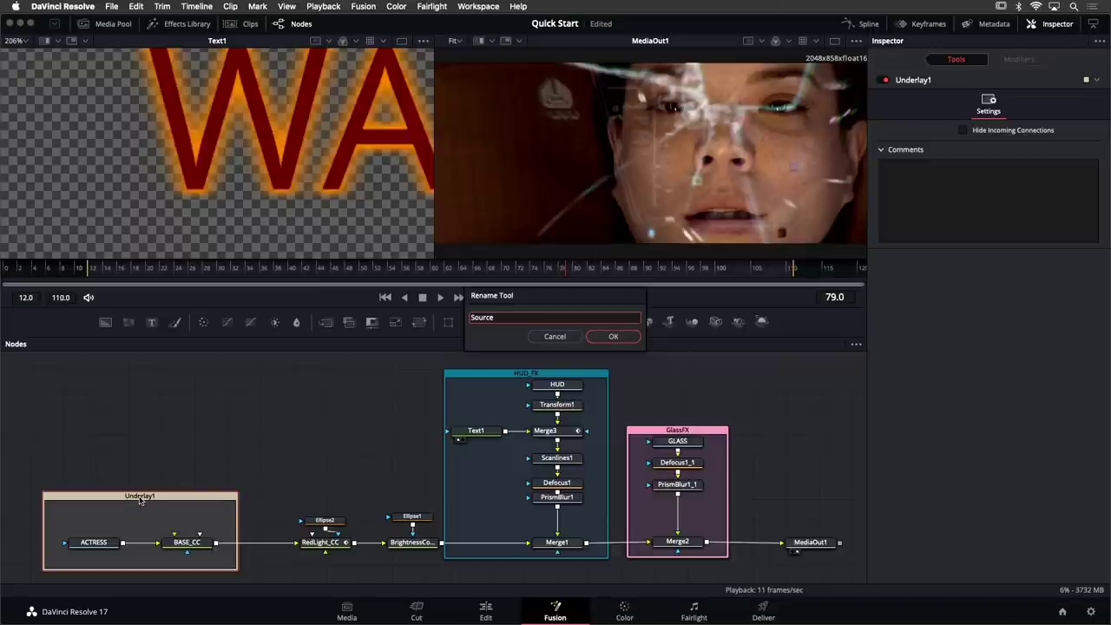
key("Return")
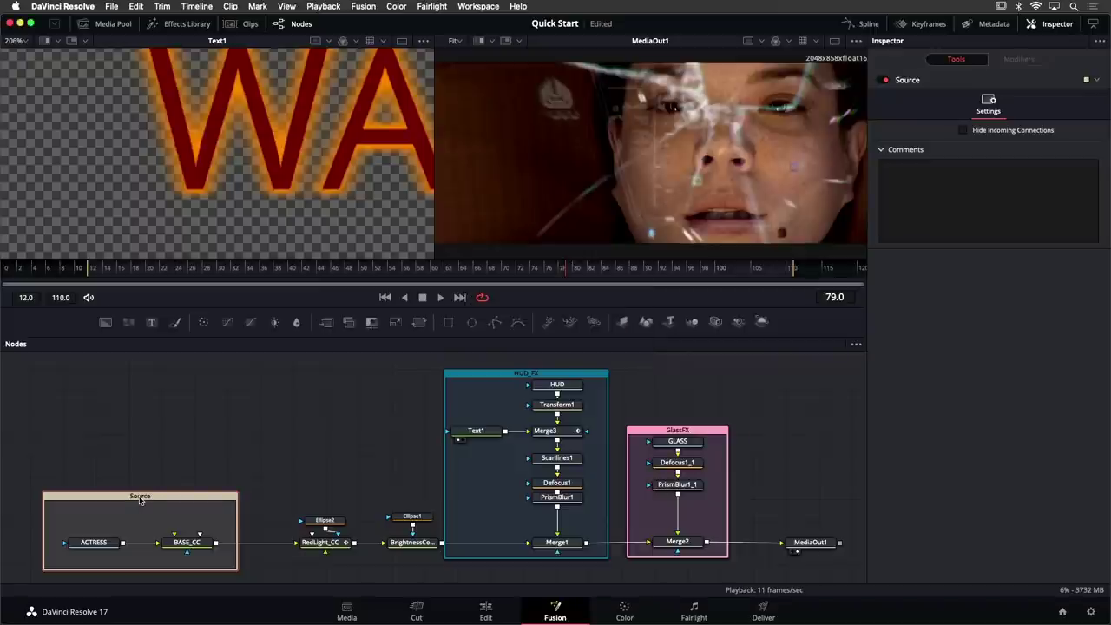
Colour the Source underlay green
right_click(140, 500)
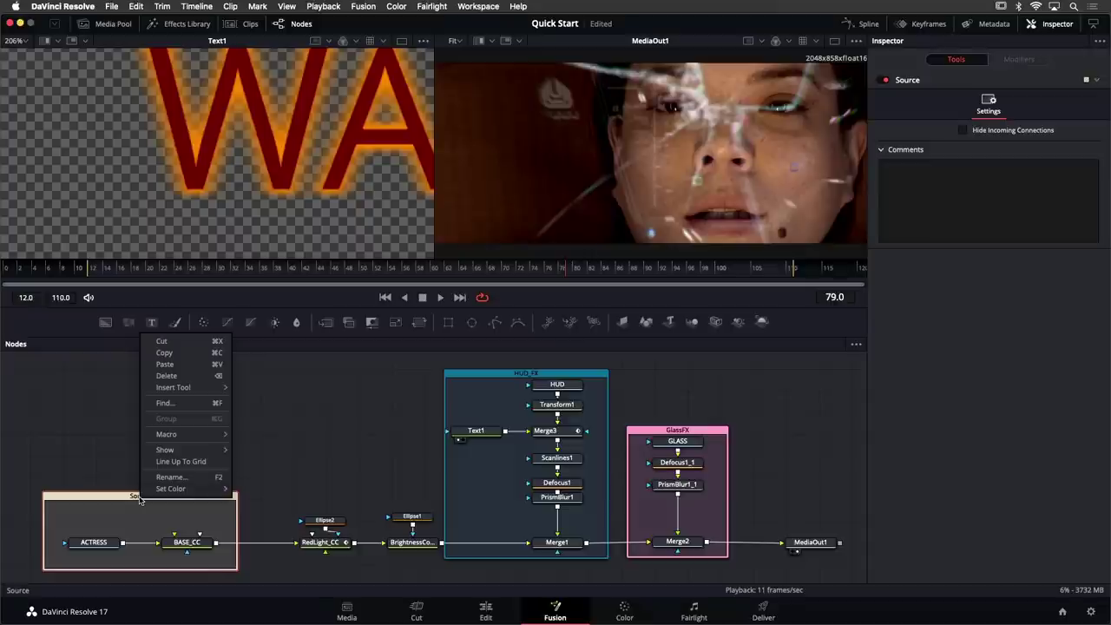
mouse_move(191, 489)
left_click(252, 501)
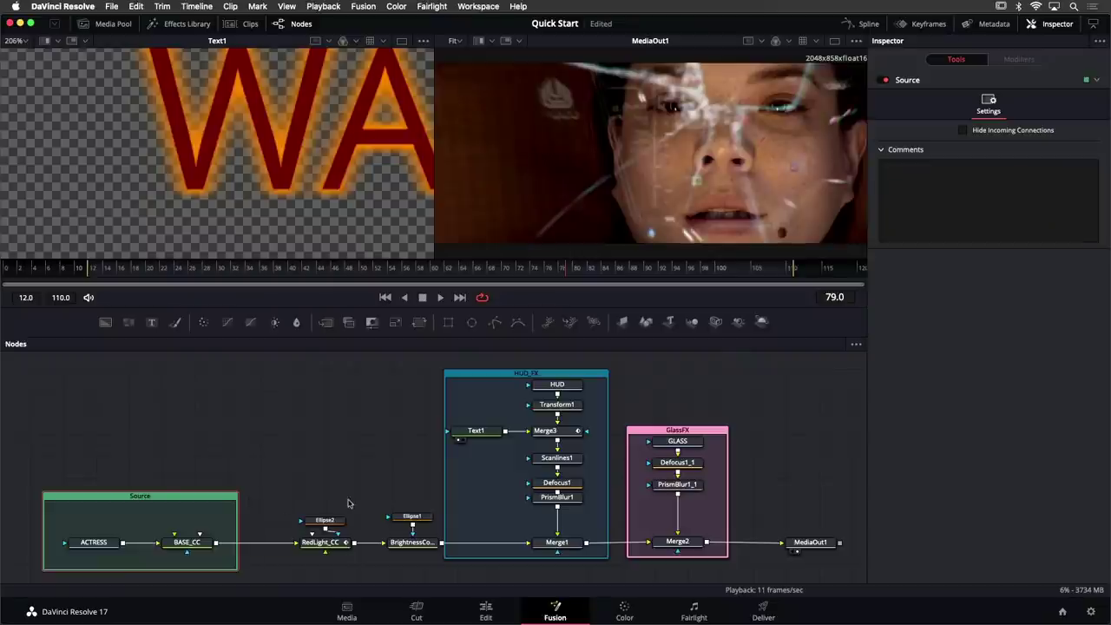
scroll(423, 489, "up", 5)
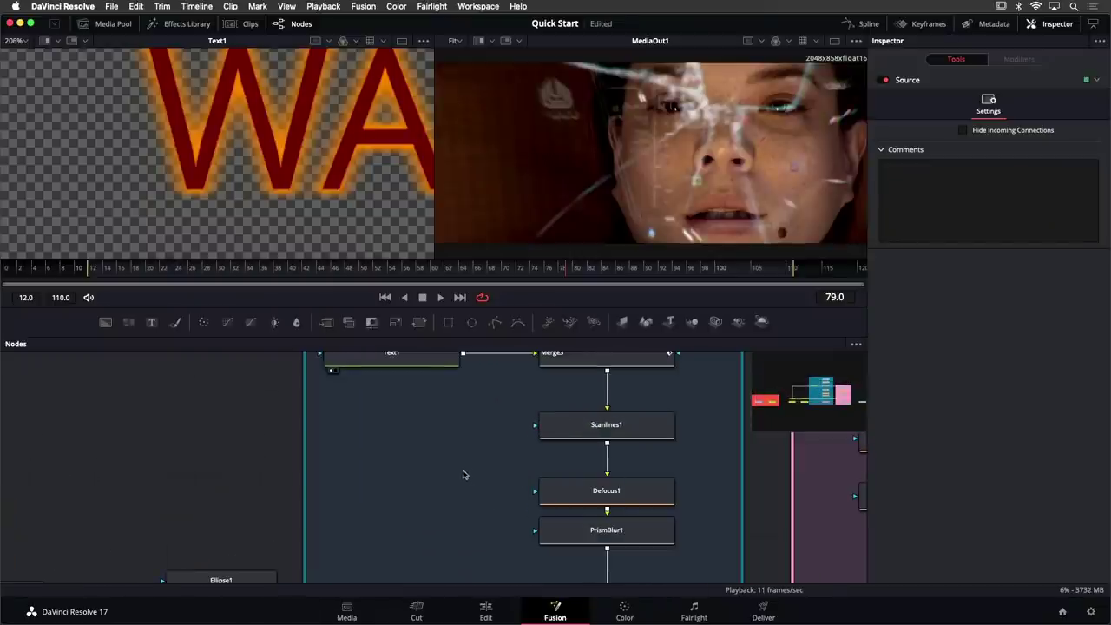
scroll(436, 484, "down", 5)
scroll(416, 486, "up", 5)
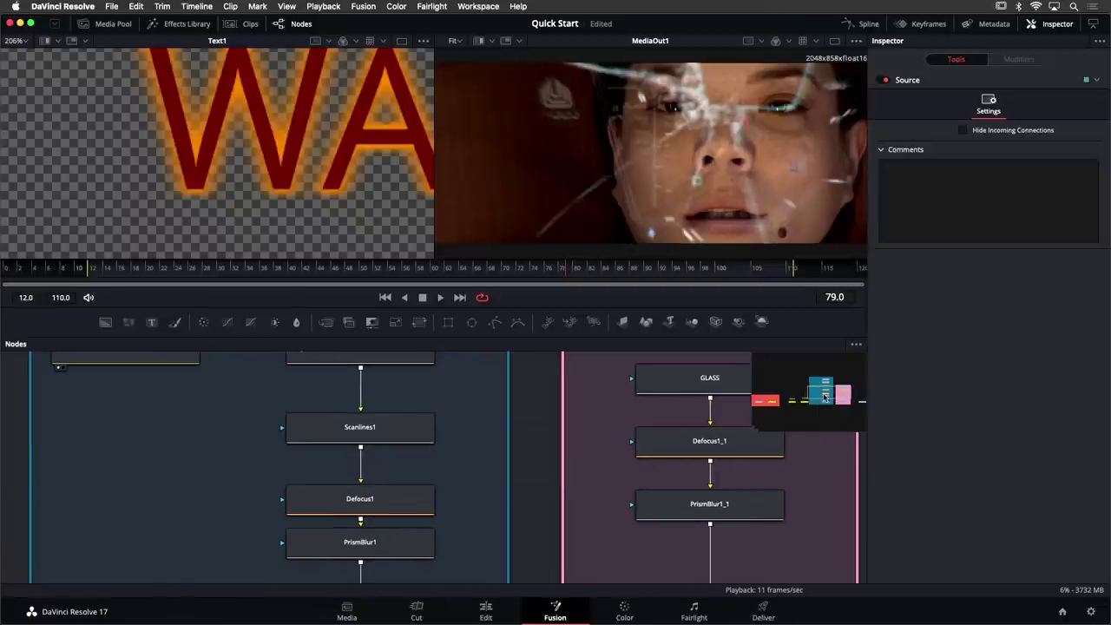
left_click(808, 395)
left_click_drag(809, 395, 847, 400)
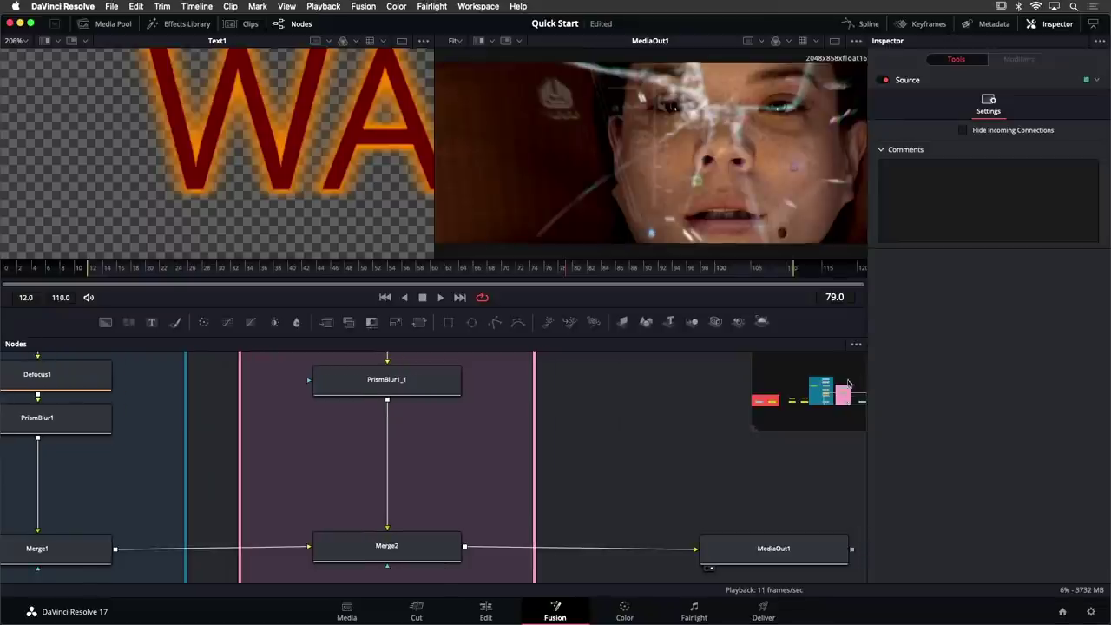
left_click(855, 346)
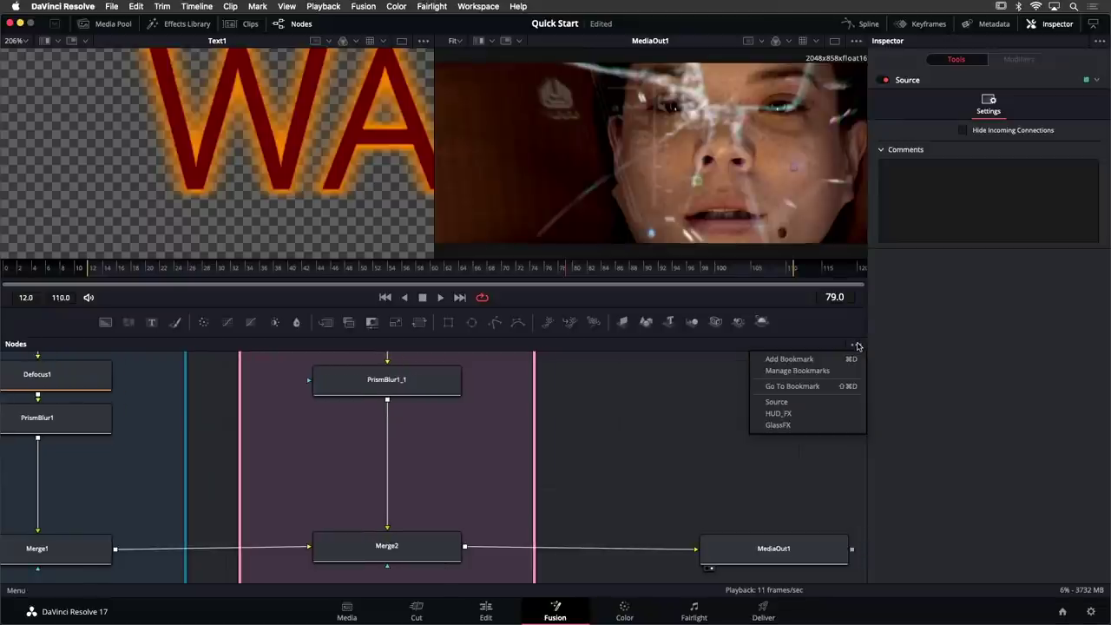
left_click(857, 347)
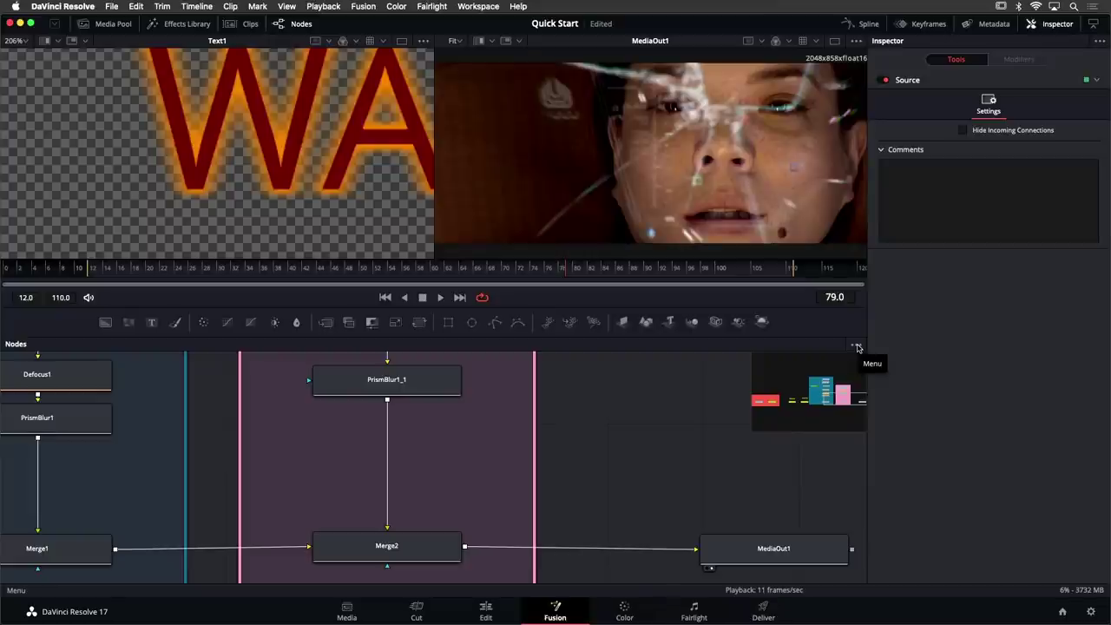
left_click(857, 346)
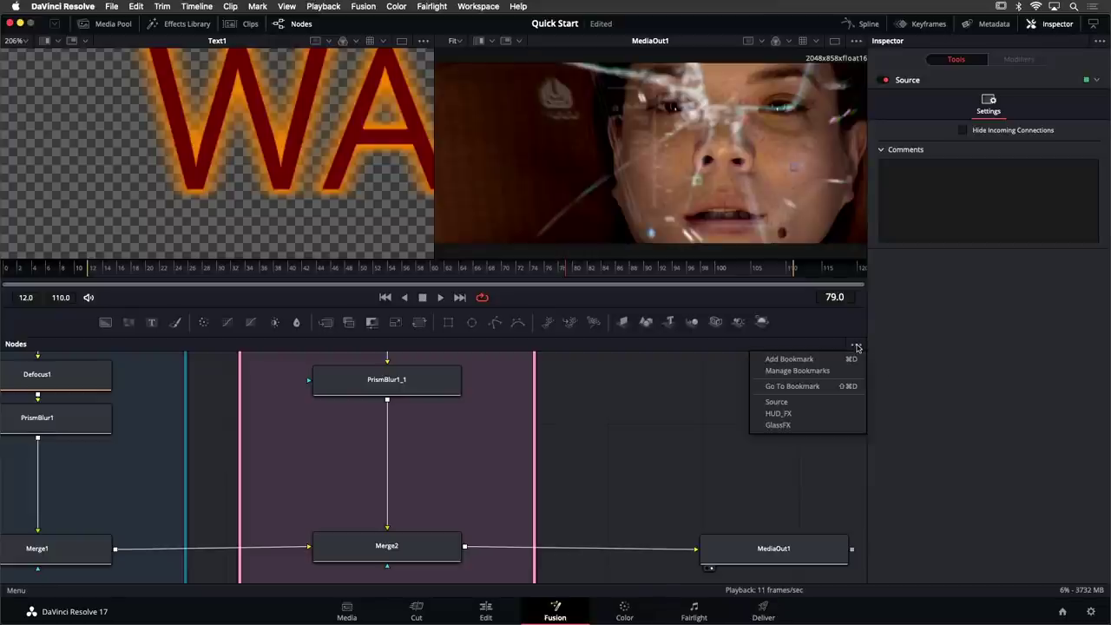
left_click(795, 404)
left_click(856, 345)
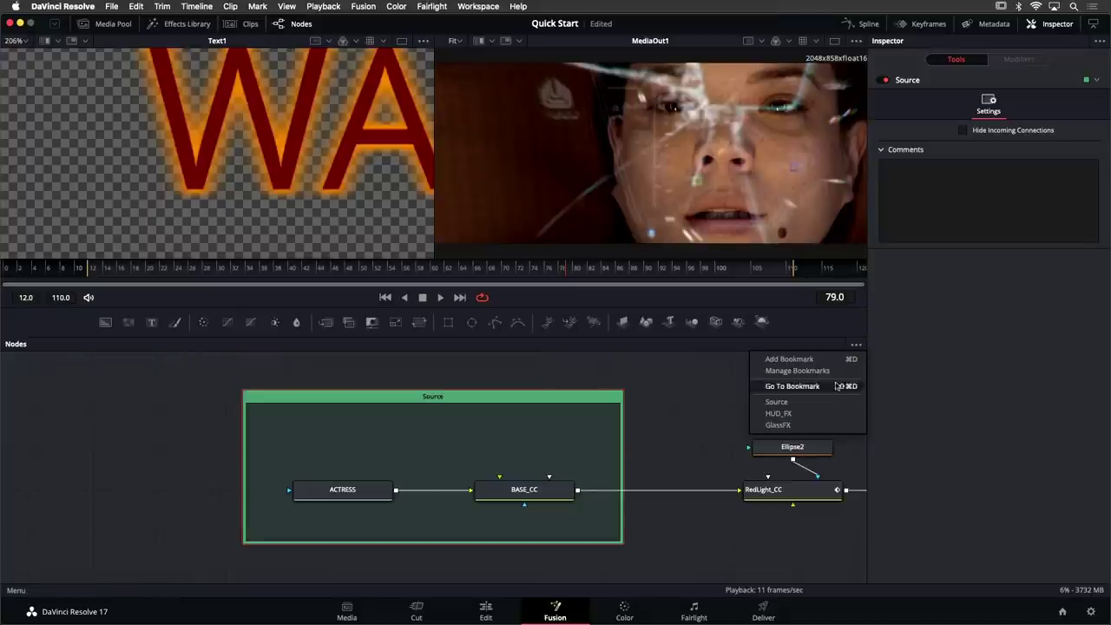
left_click(809, 413)
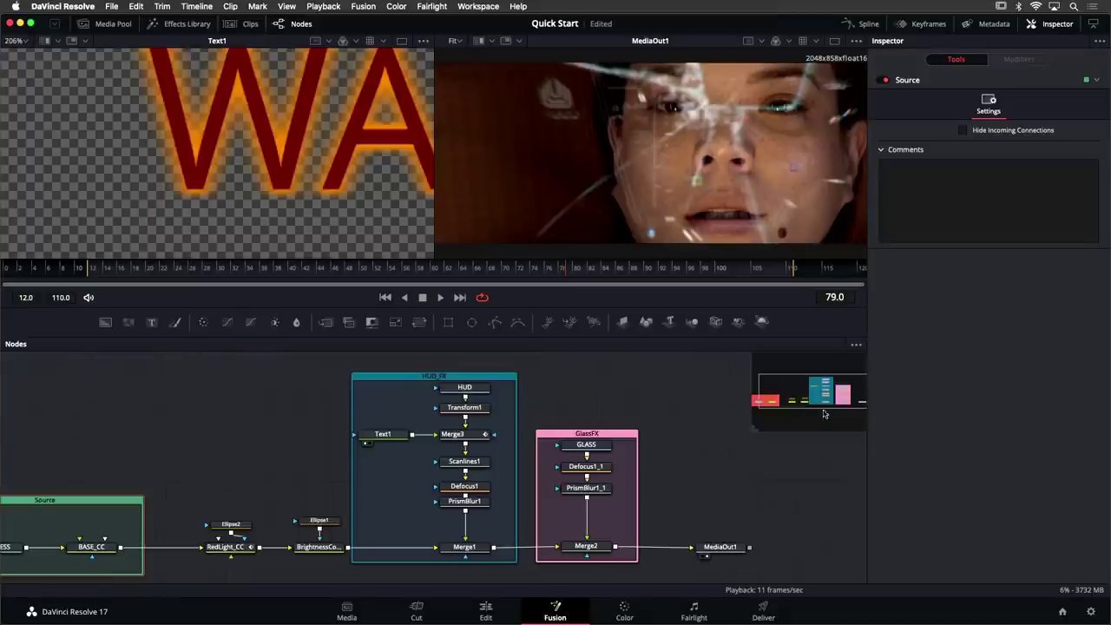
left_click(857, 345)
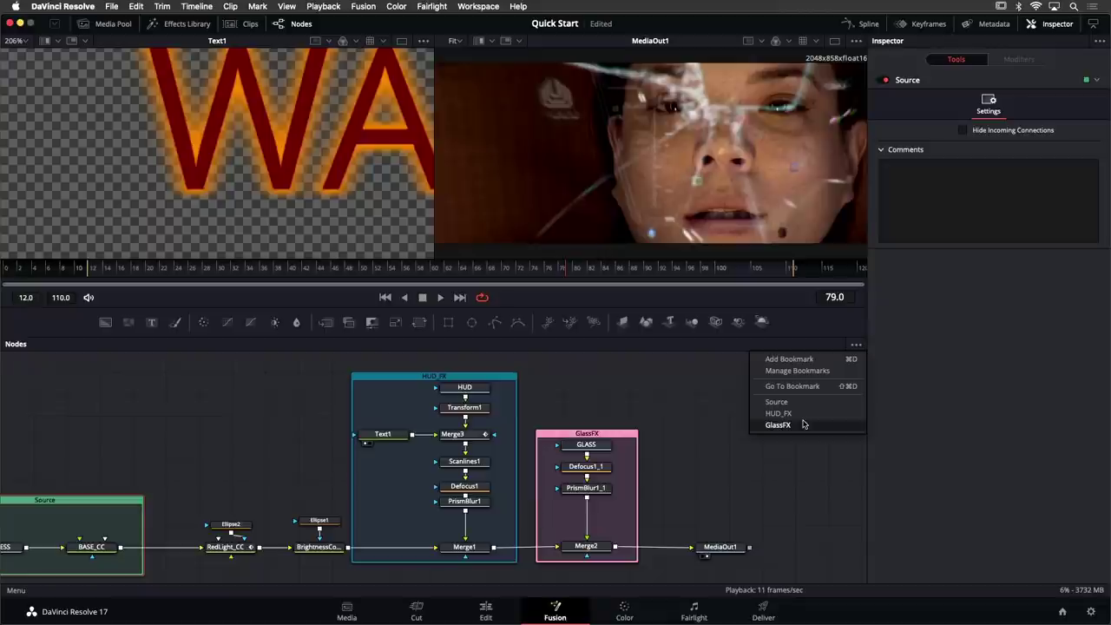
left_click(803, 424)
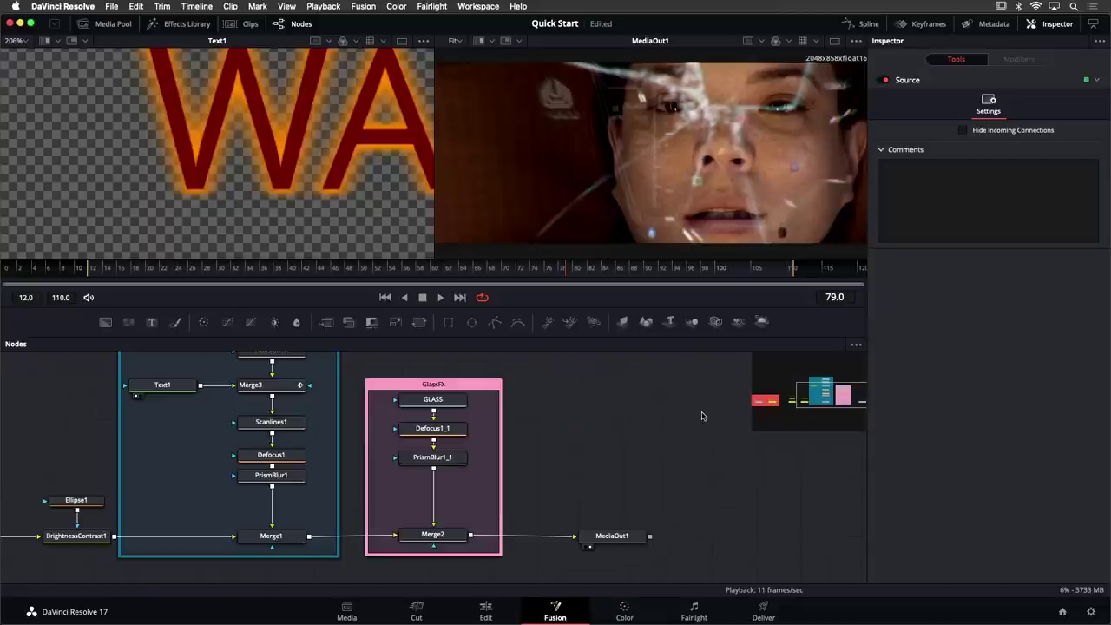
scroll(487, 451, "down", 2)
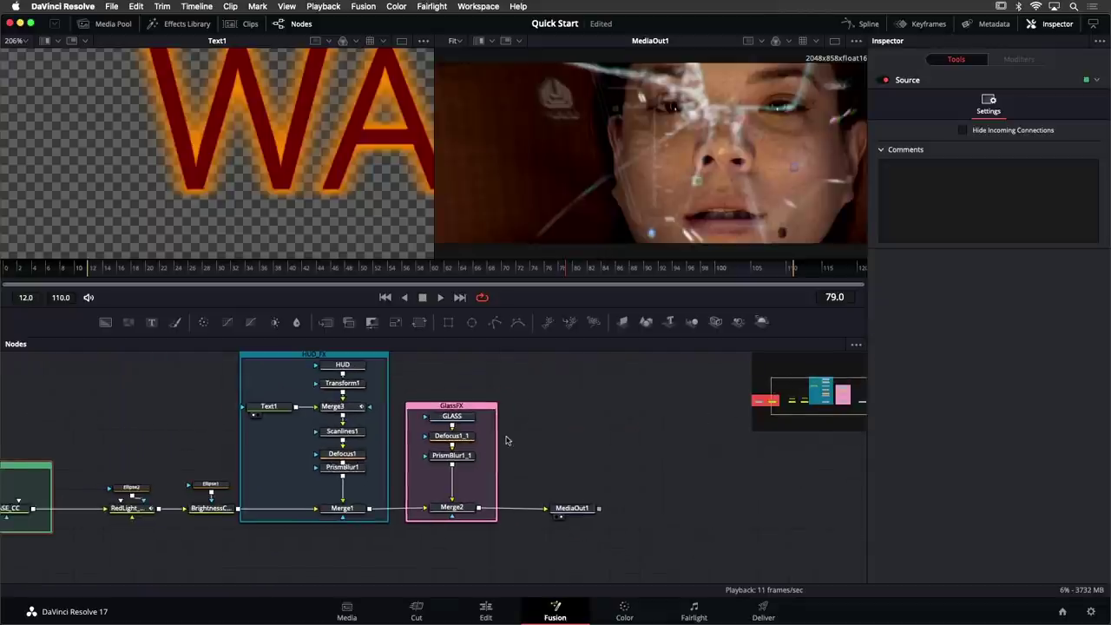
left_click_drag(519, 437, 569, 439)
left_click_drag(626, 443, 671, 447)
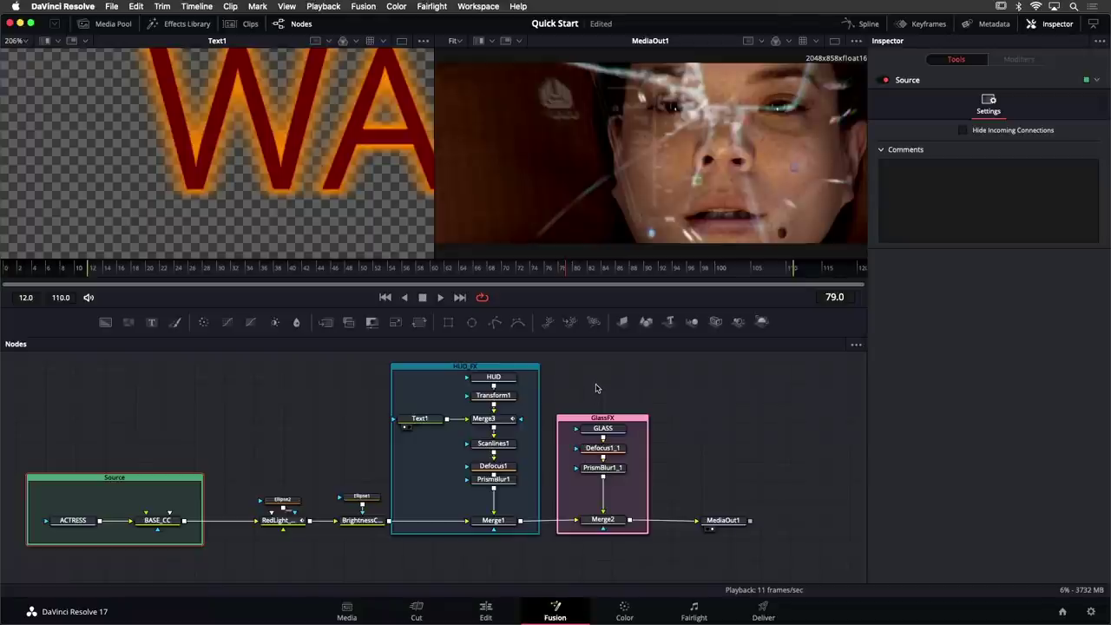
Enable Force Source Tile Pictures; move Text1 left, and HUD and GLASS up out of their groups
right_click(597, 388)
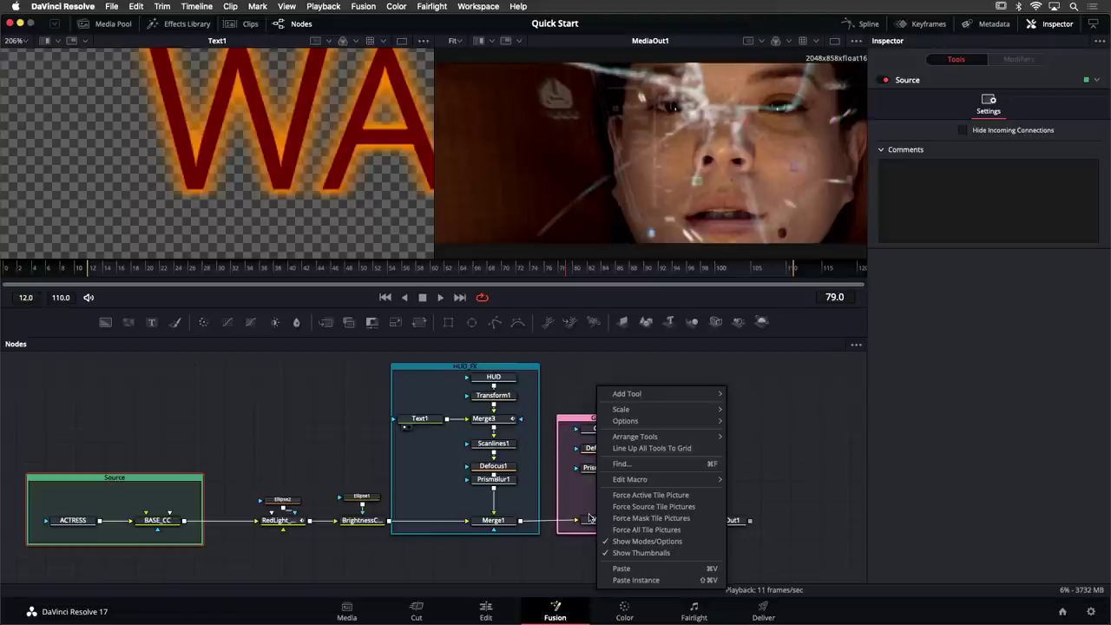
left_click(638, 508)
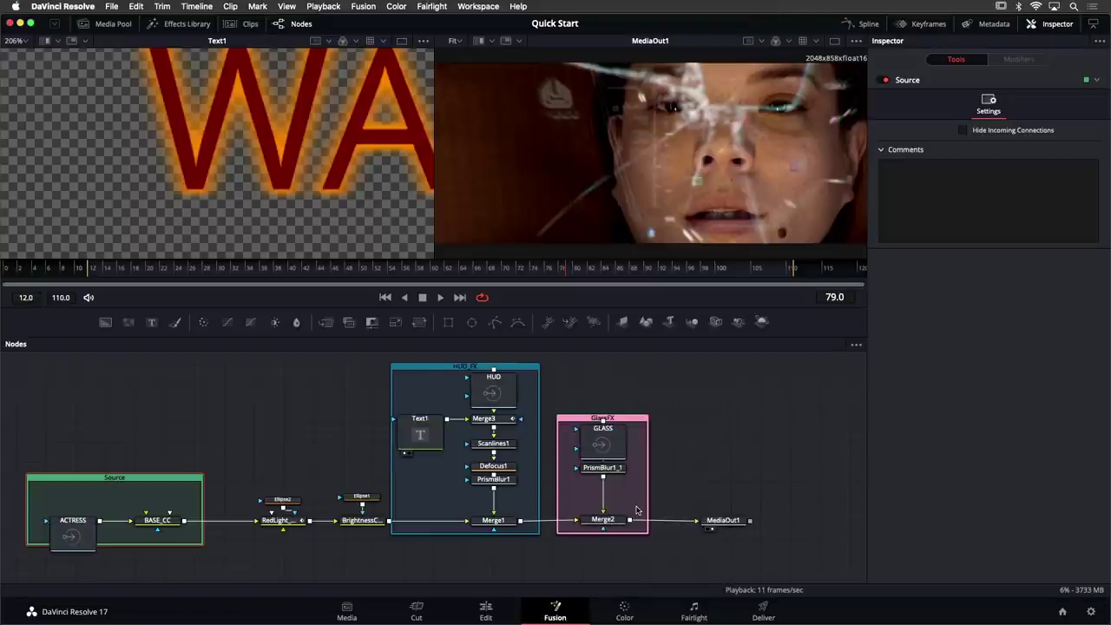
left_click_drag(421, 432, 356, 431)
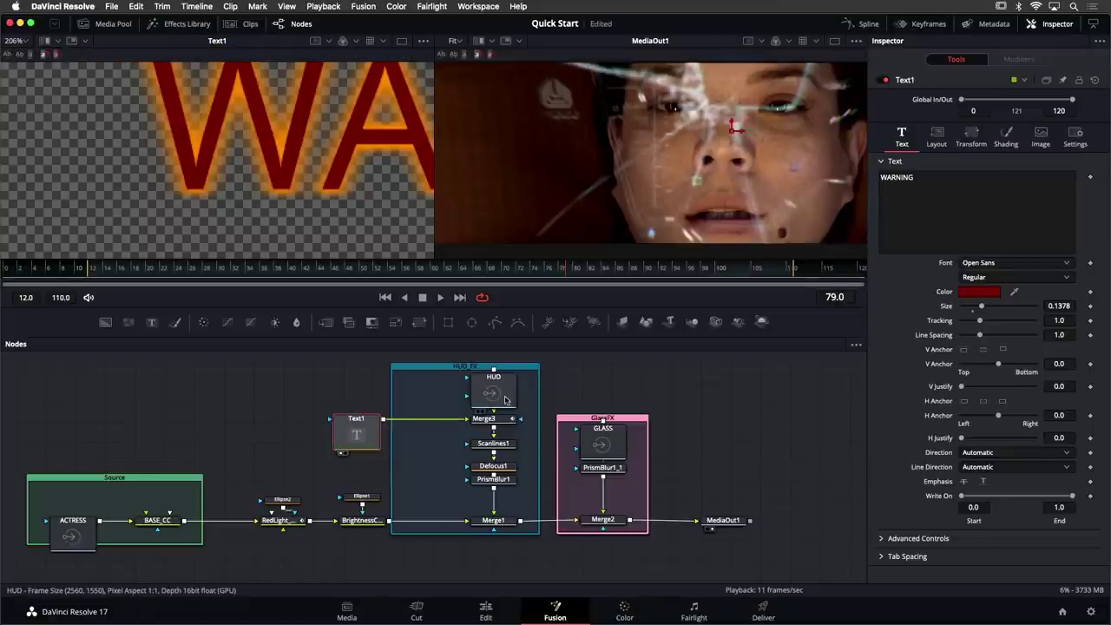
left_click_drag(500, 392, 495, 365)
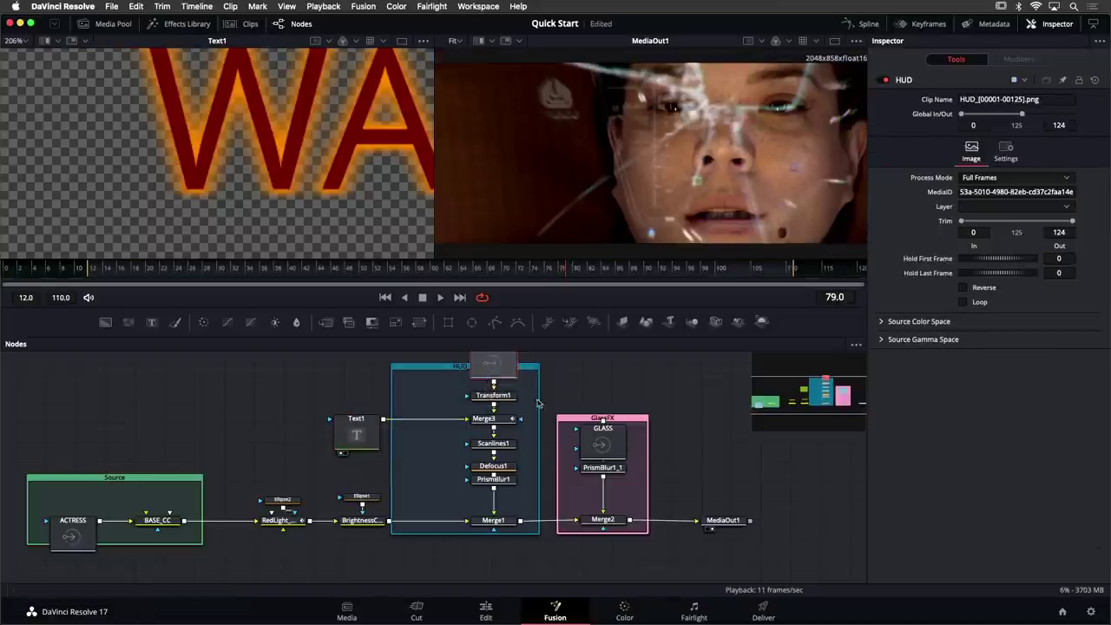
left_click_drag(598, 442, 599, 387)
Move the ACTRESS node up within the Source group
scroll(499, 406, "up", 3)
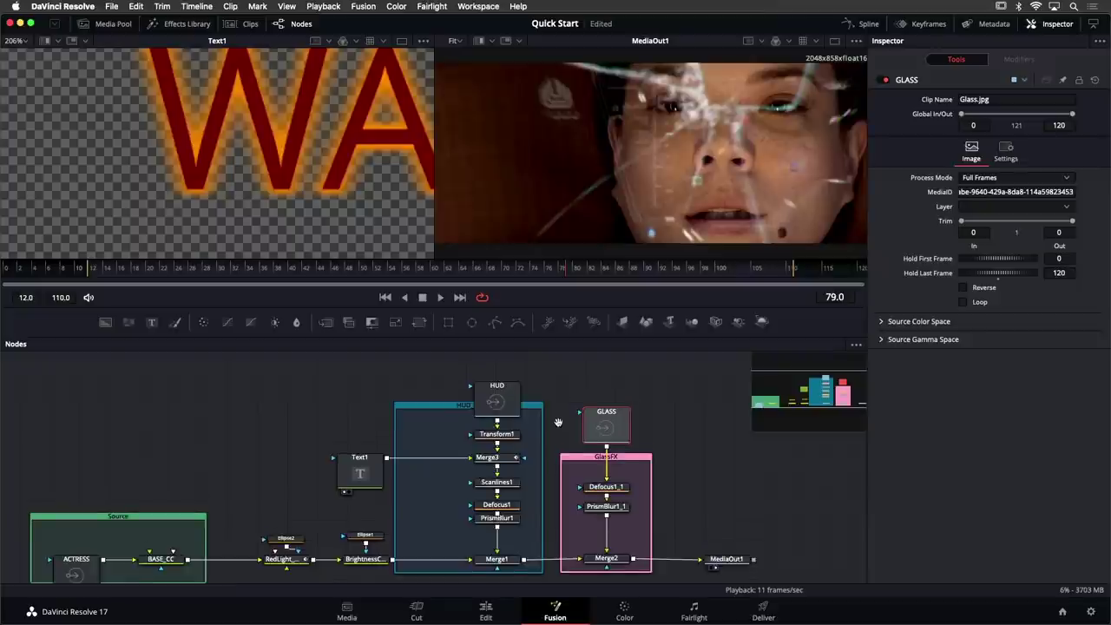
left_click(500, 406)
scroll(385, 425, "left", 3)
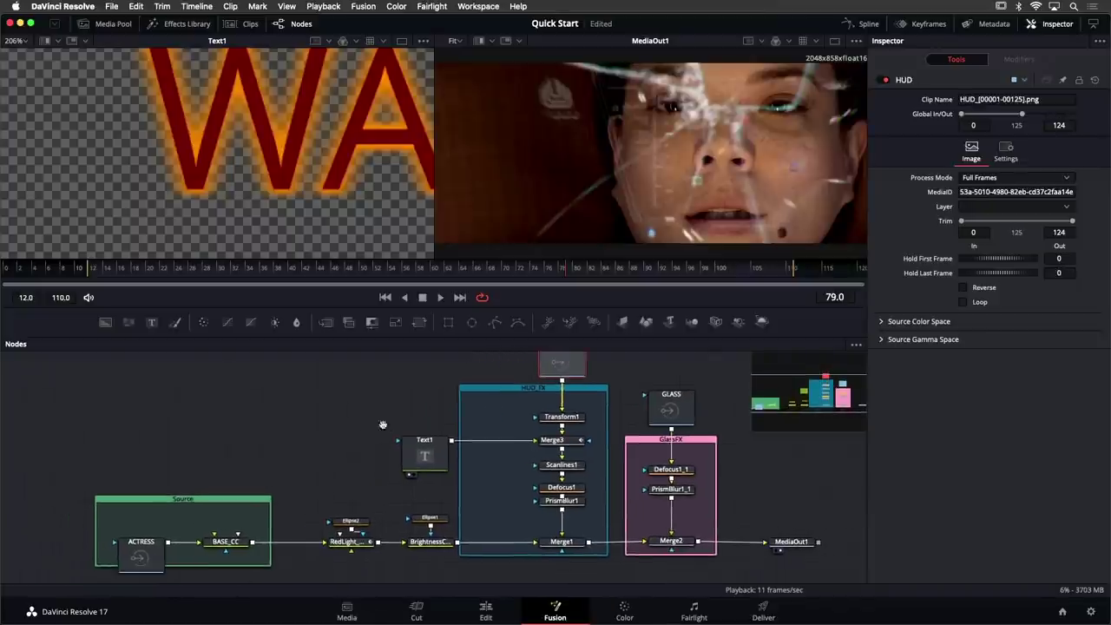
left_click_drag(149, 535, 144, 513)
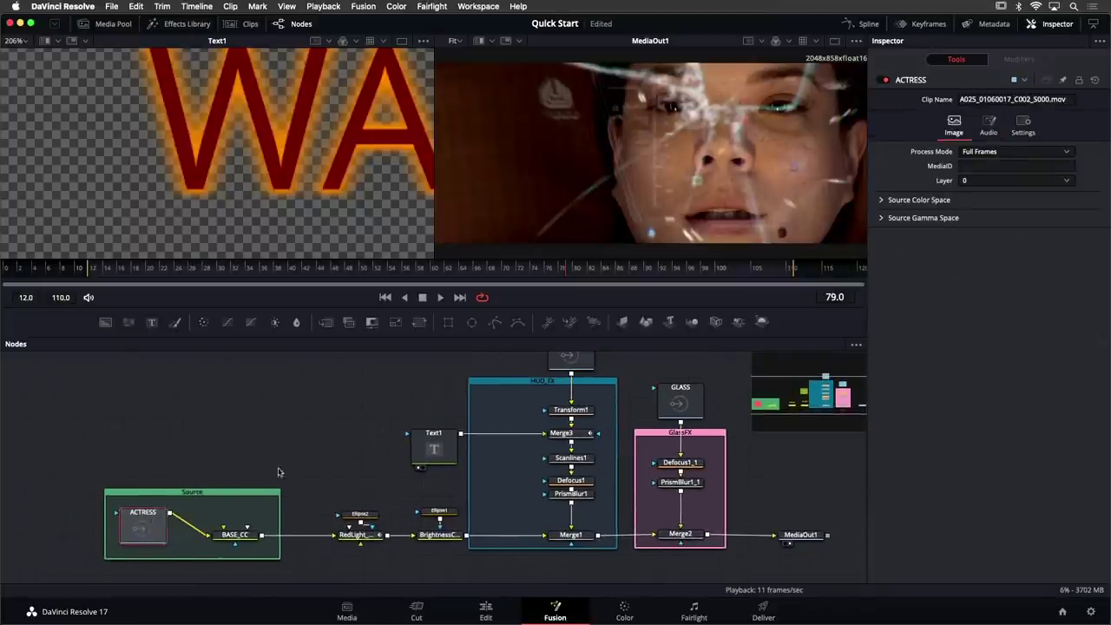
scroll(354, 431, "up", 2)
scroll(355, 431, "right", 2)
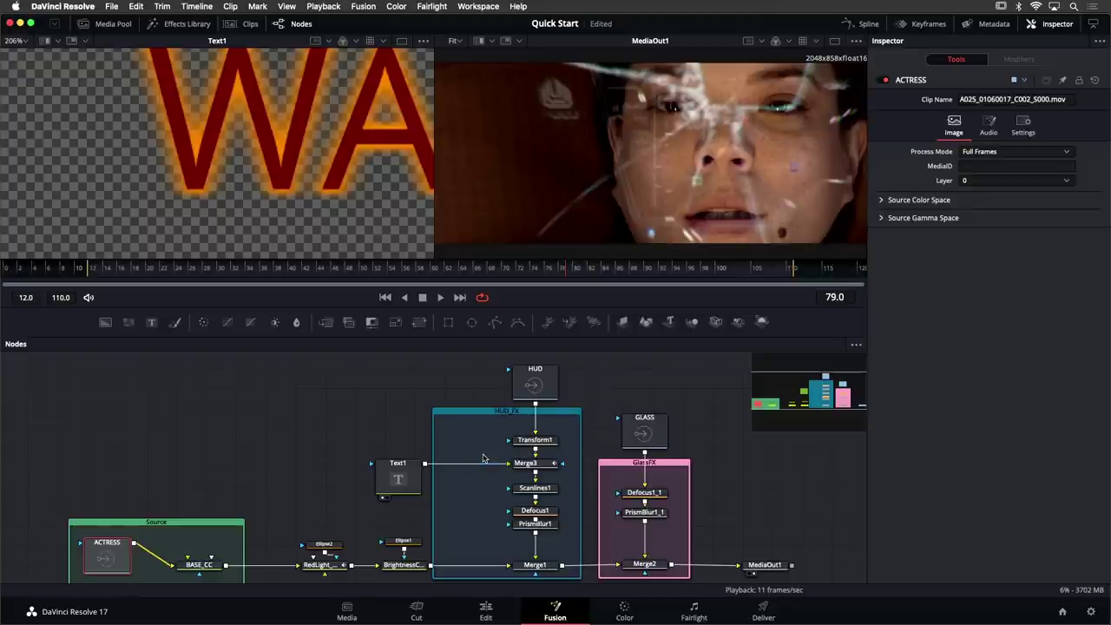
scroll(363, 436, "down", 2)
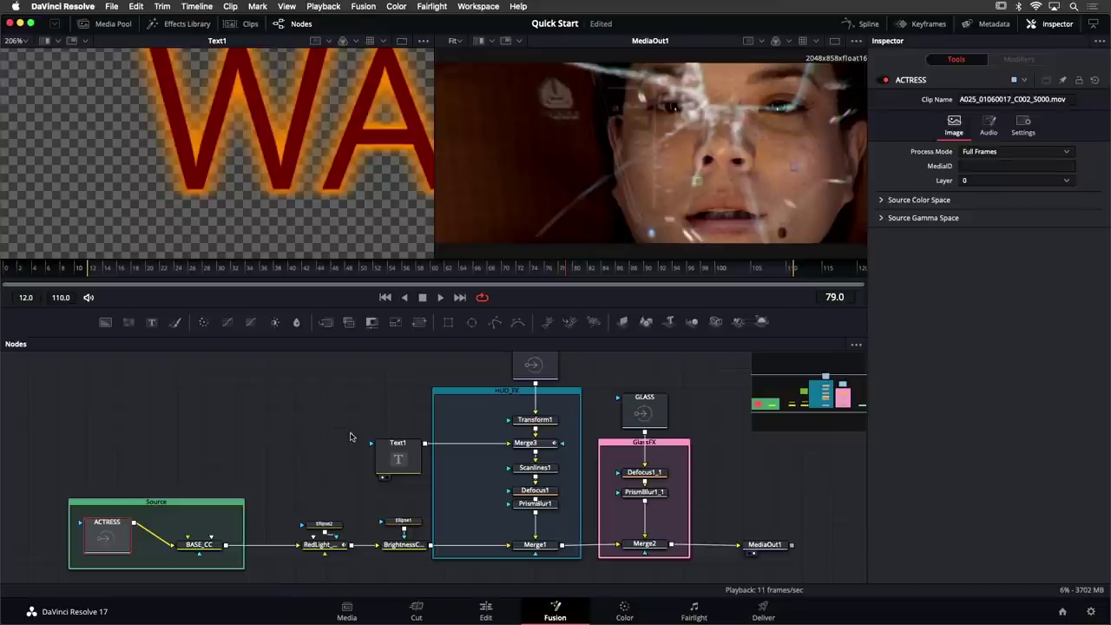
scroll(327, 461, "down", 2)
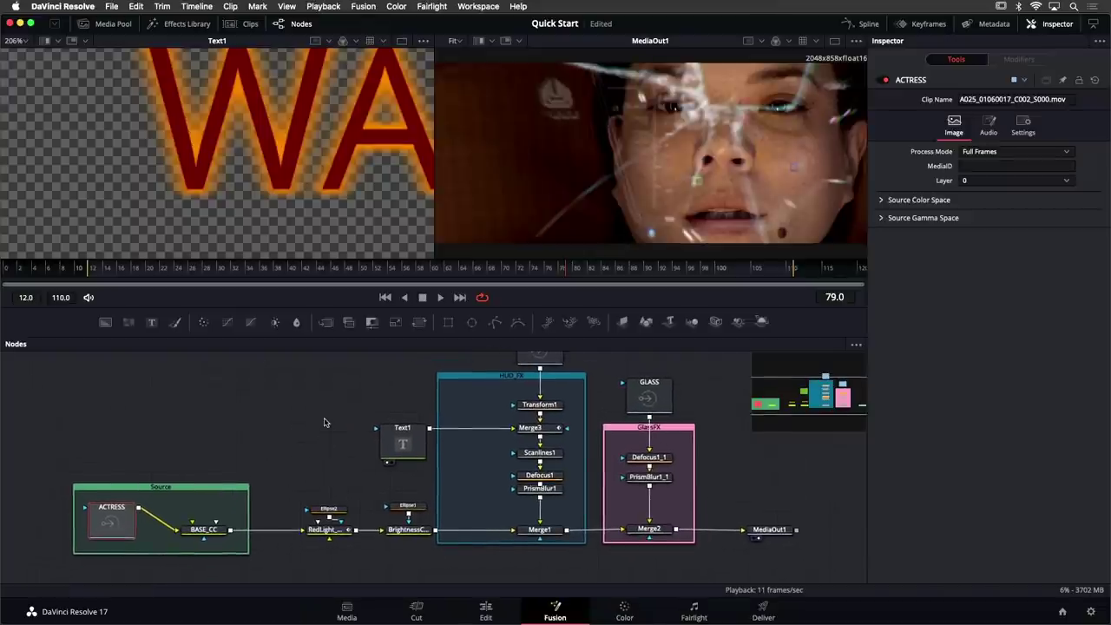
Line up all tools to the grid, then switch to the Edit page
right_click(325, 421)
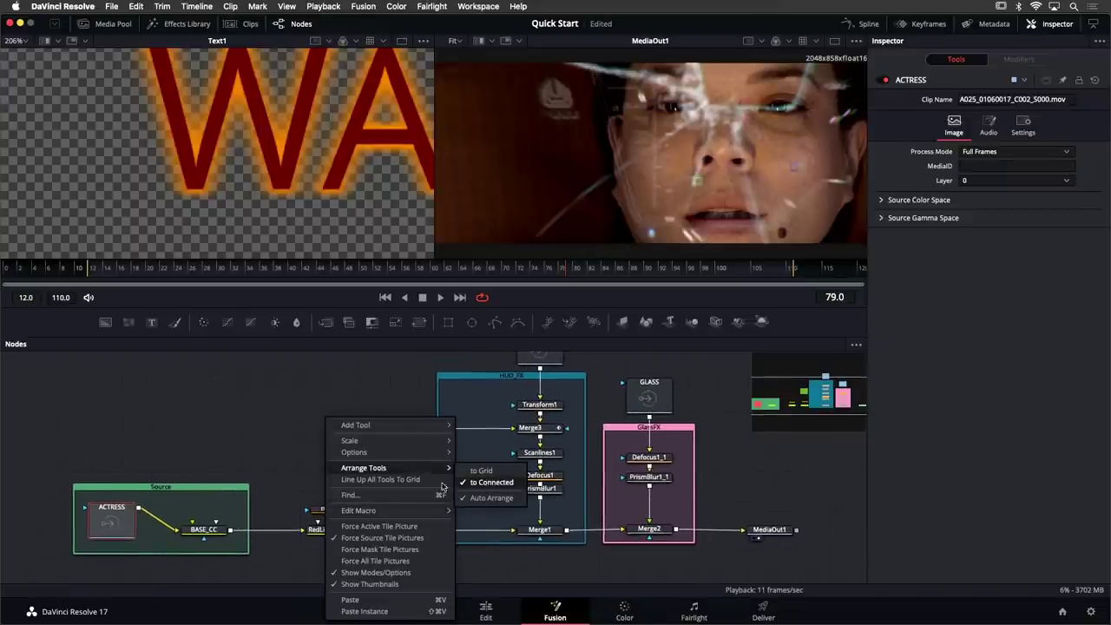
left_click(383, 480)
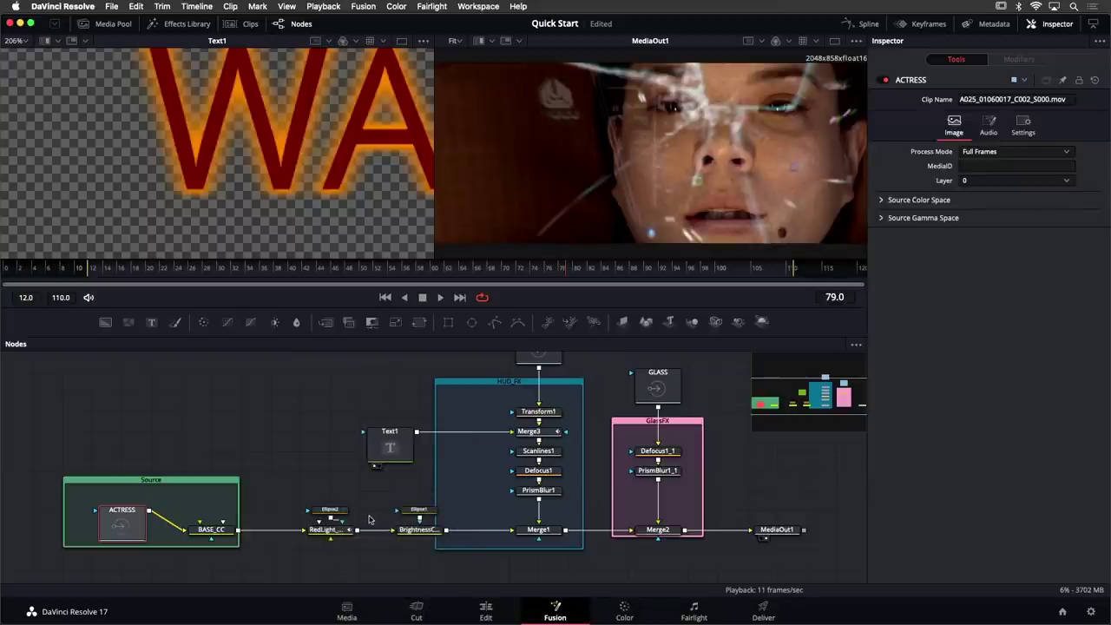
left_click(303, 443)
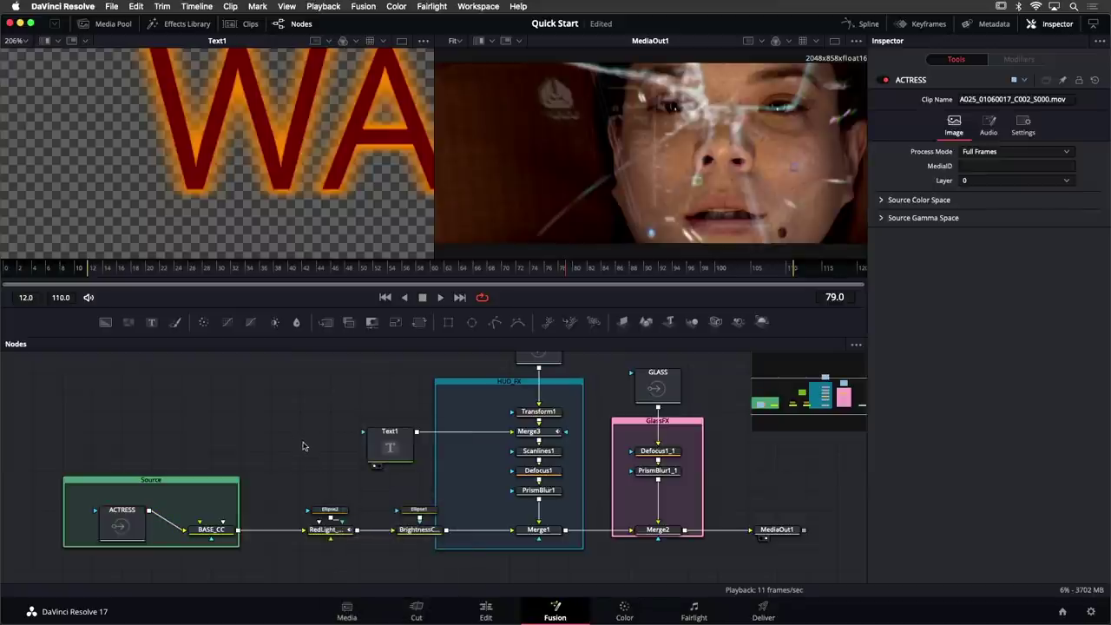
key("shift+4")
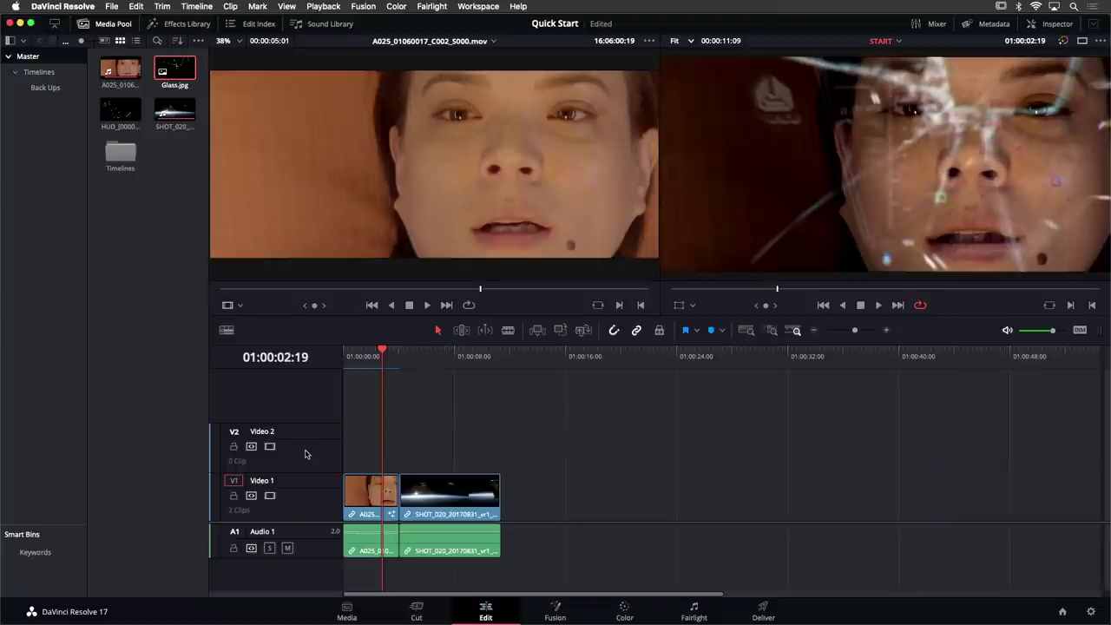